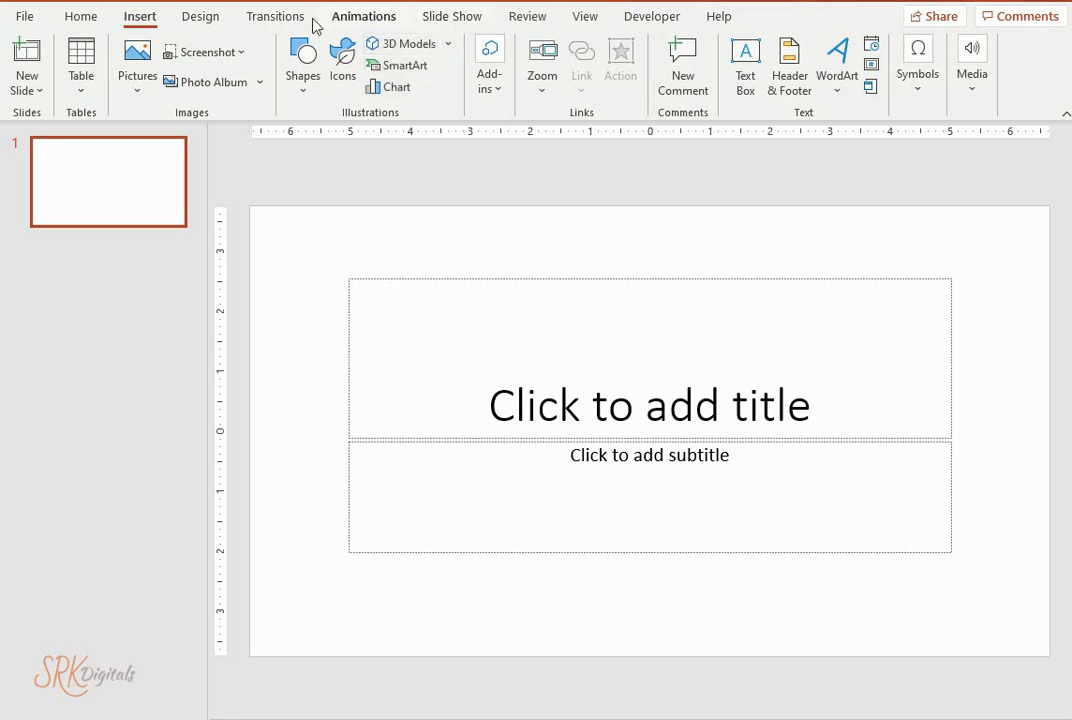
Step: Set the slide size to A4 Paper (210x297 mm) in portrait orientation, scaling content with Ensure Fit
left_click(200, 18)
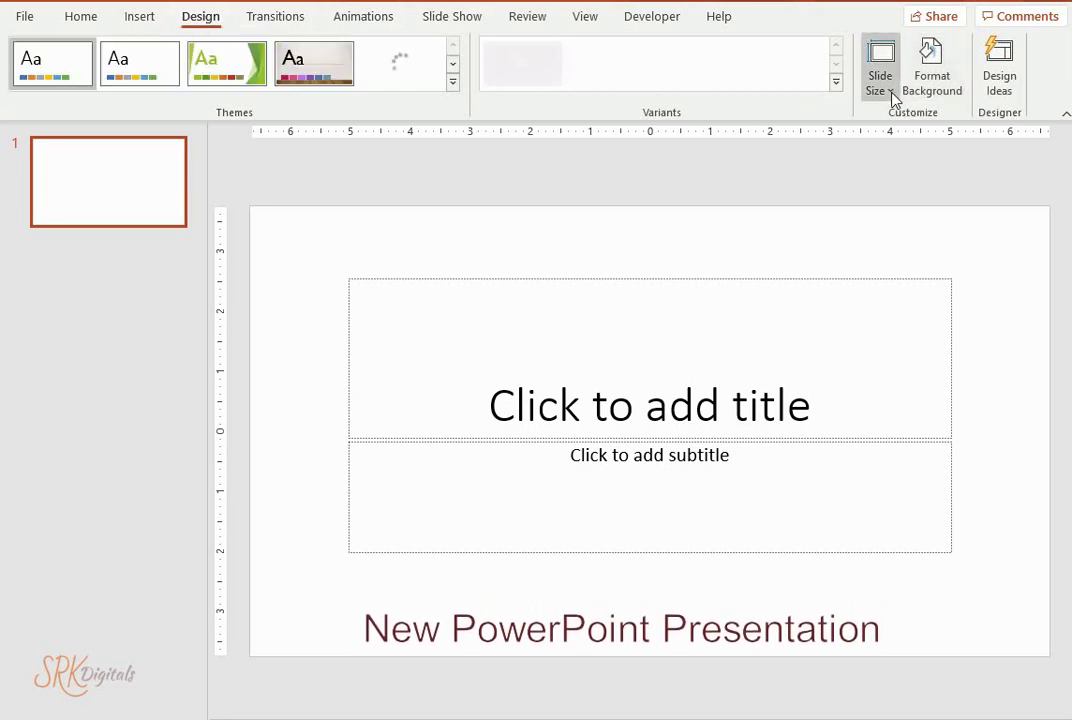
left_click(891, 92)
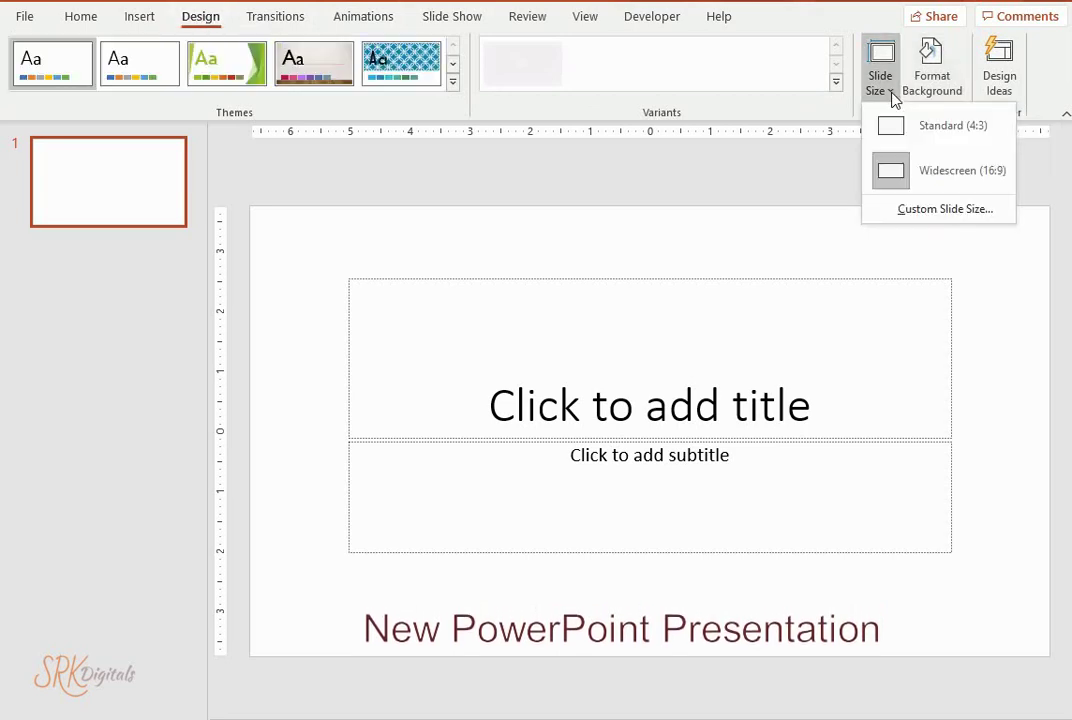
left_click(913, 210)
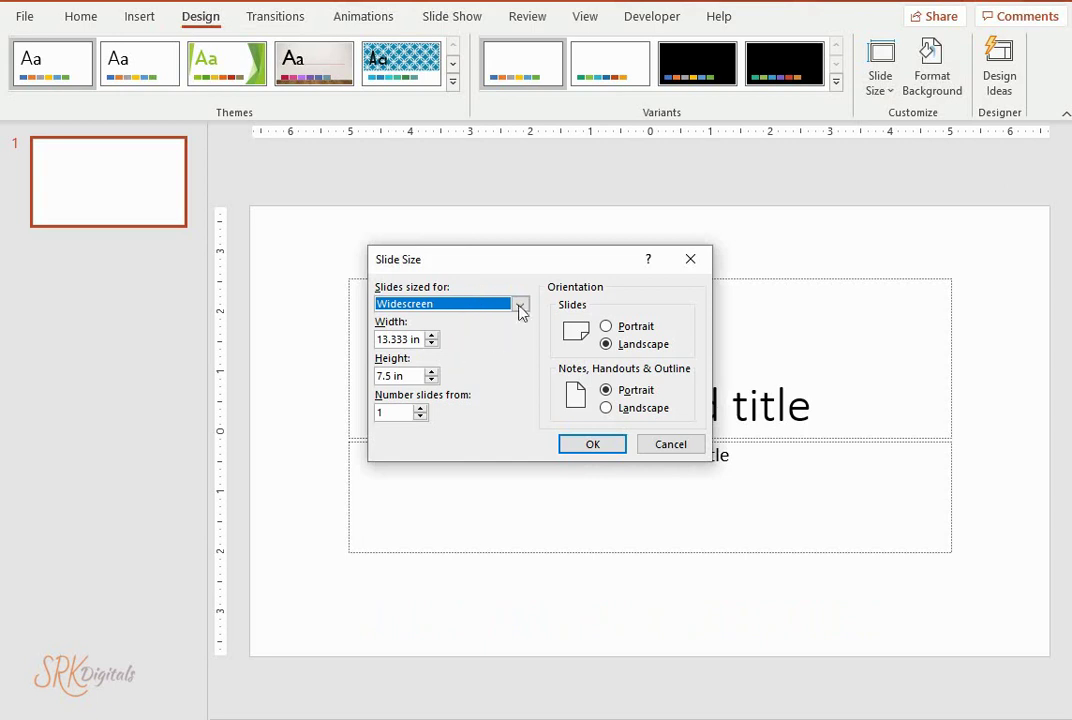
left_click(520, 306)
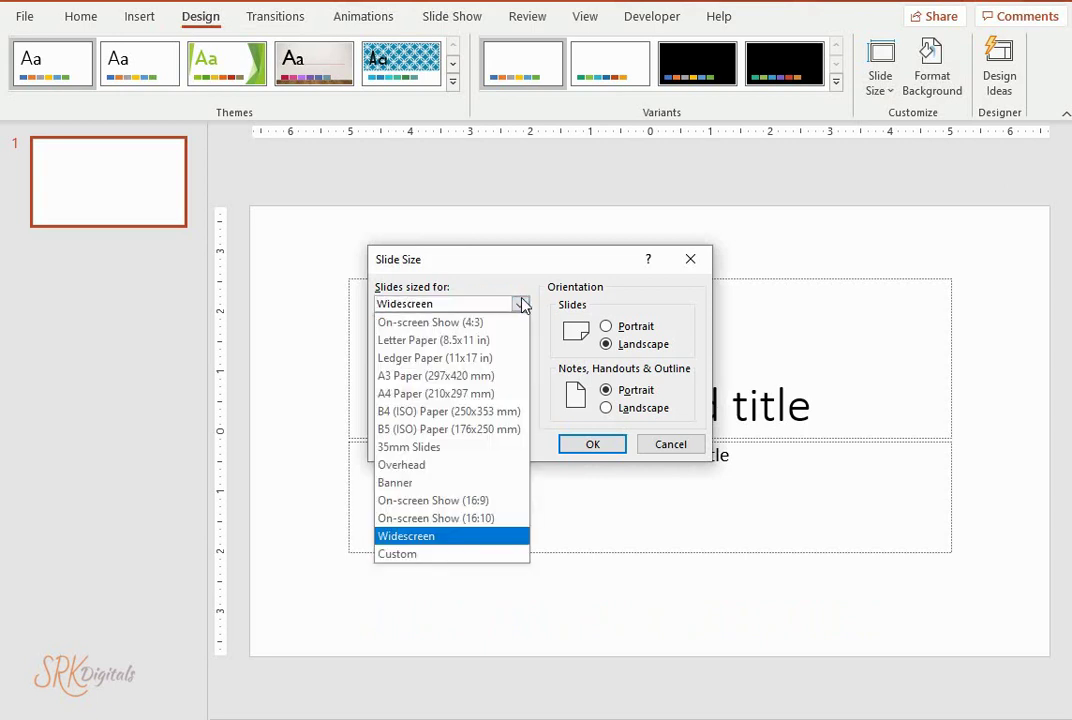
left_click(472, 394)
left_click(624, 330)
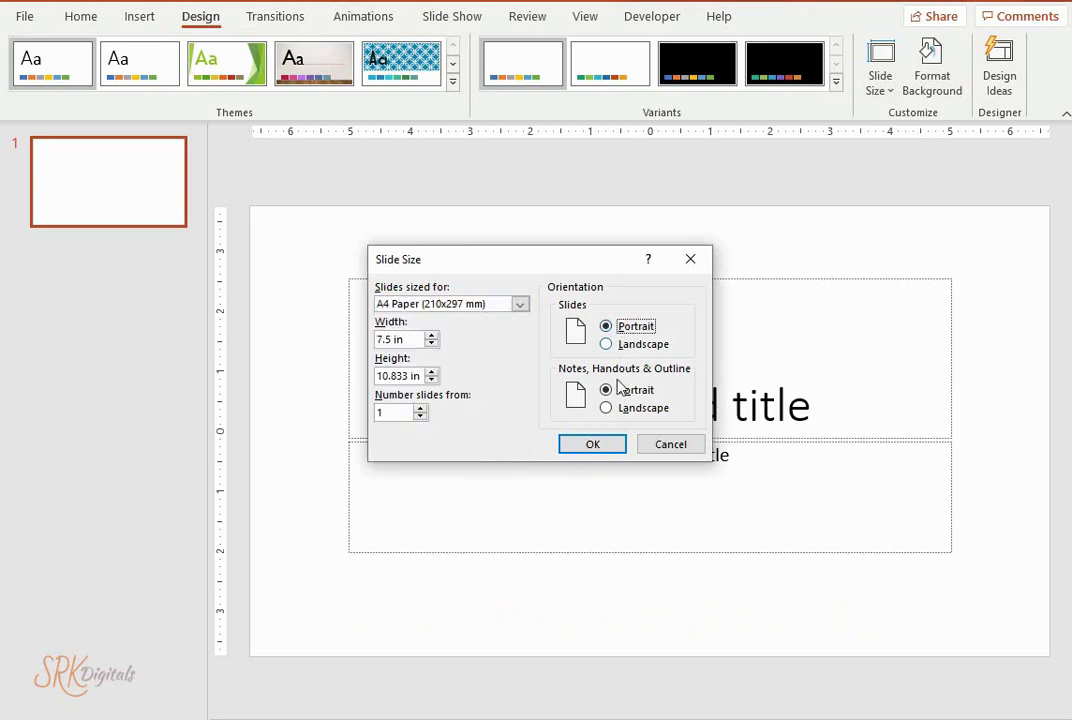
left_click(596, 444)
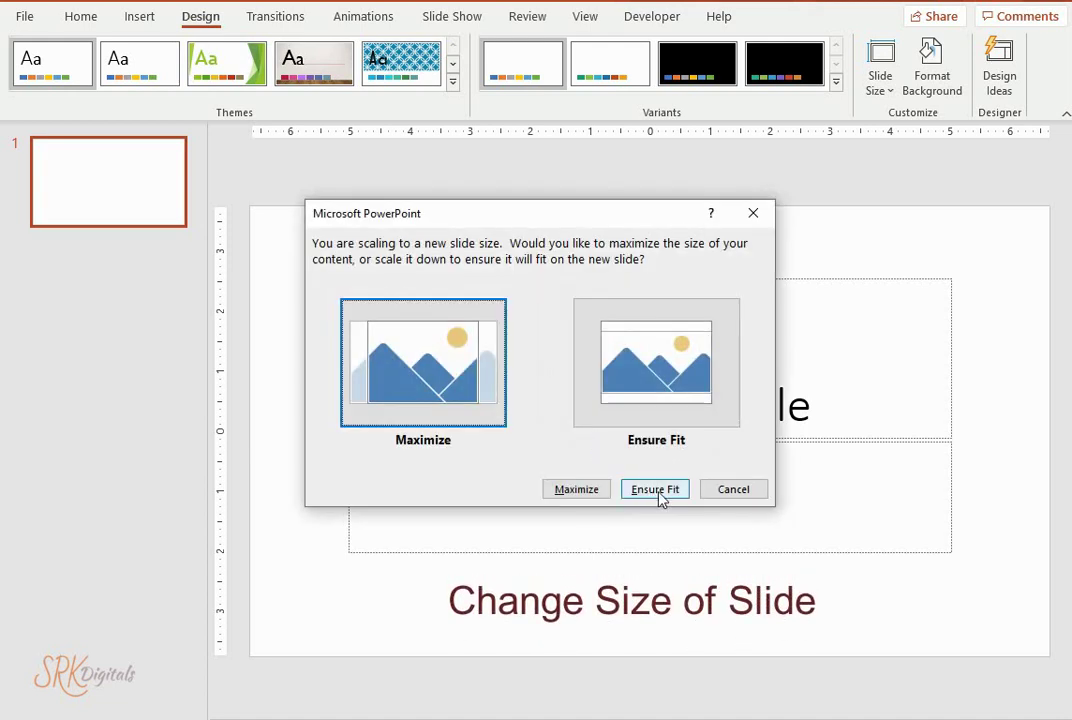
left_click(658, 494)
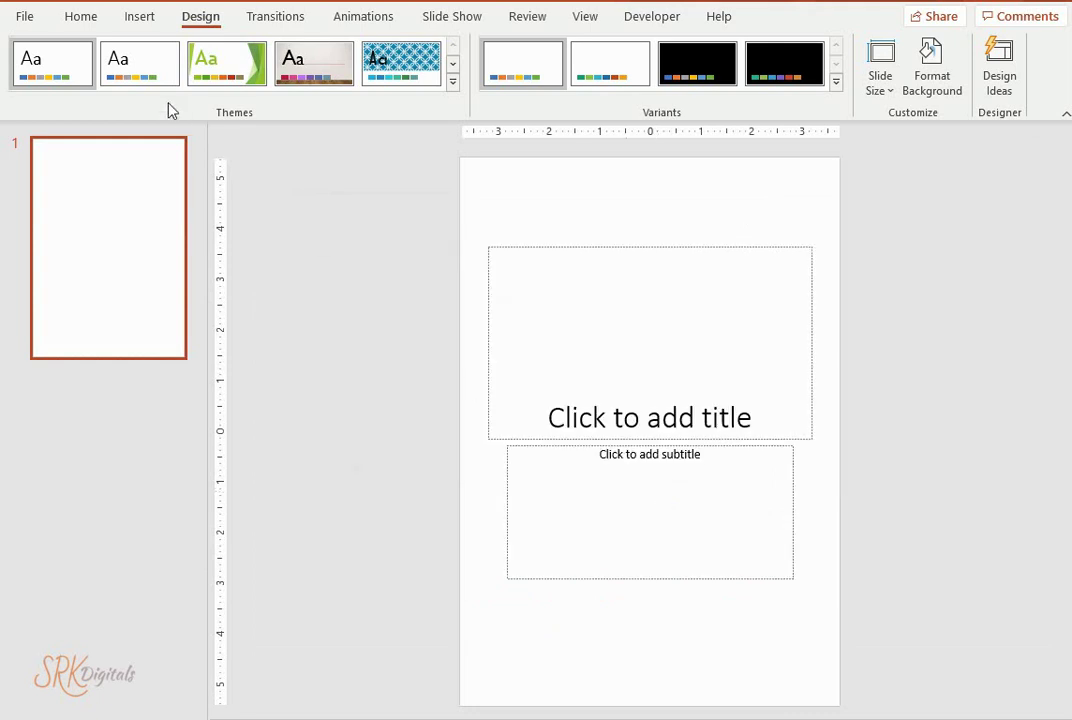
Step: Apply the Blank layout to the first slide
left_click(85, 17)
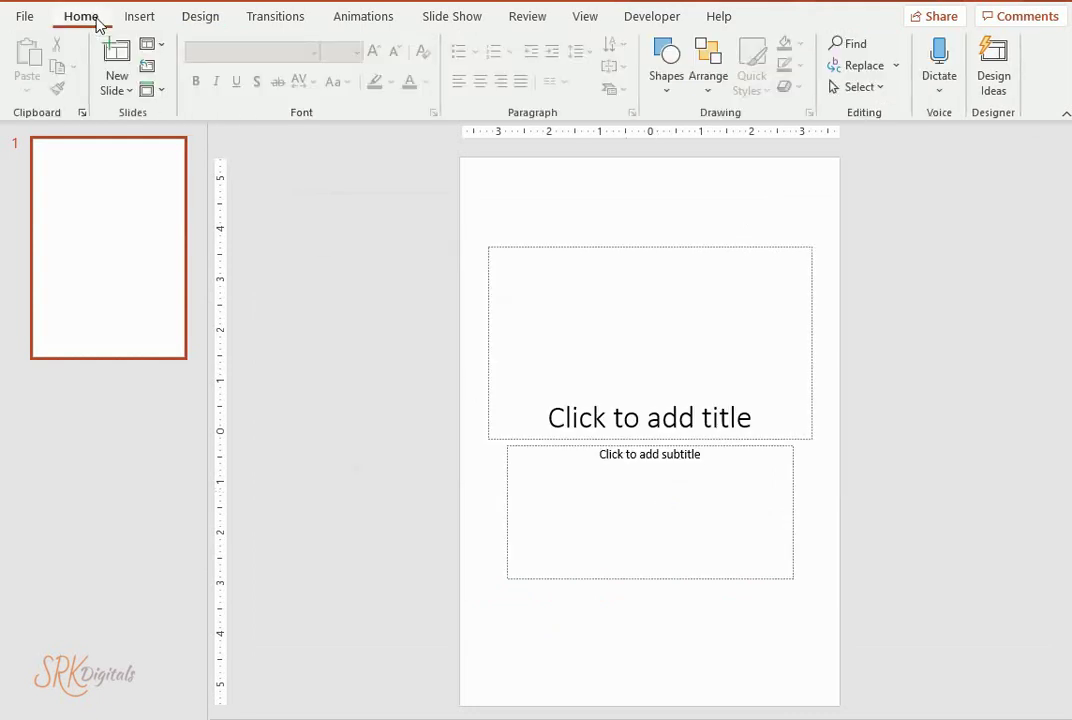
left_click(158, 47)
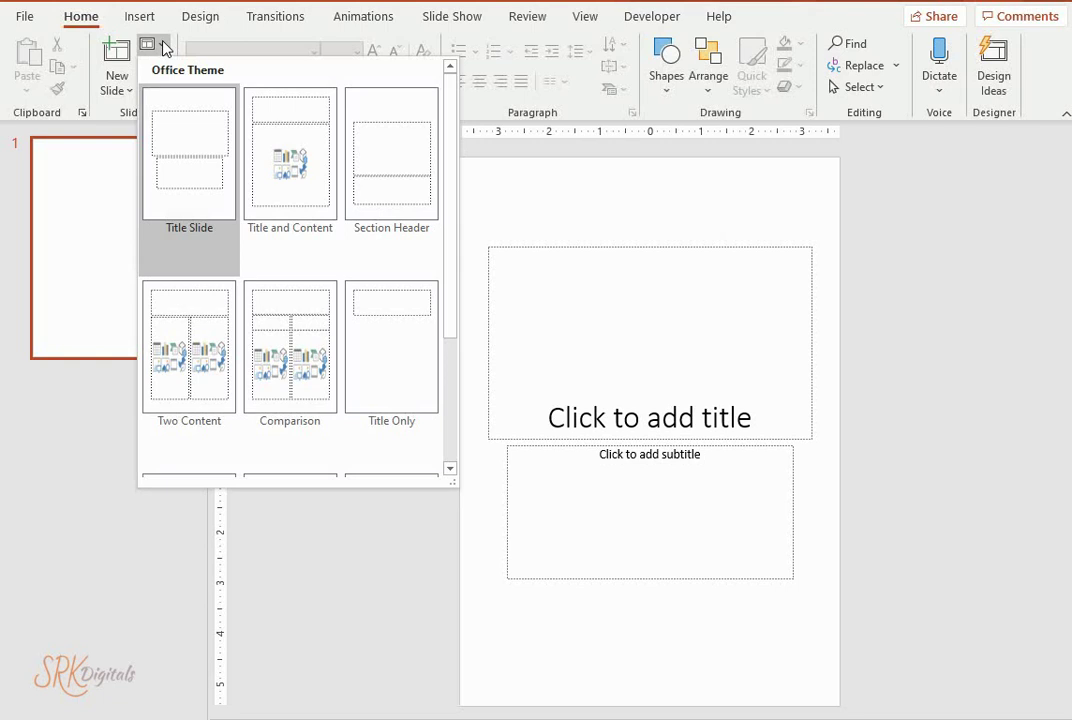
scroll(230, 345, "down", 2)
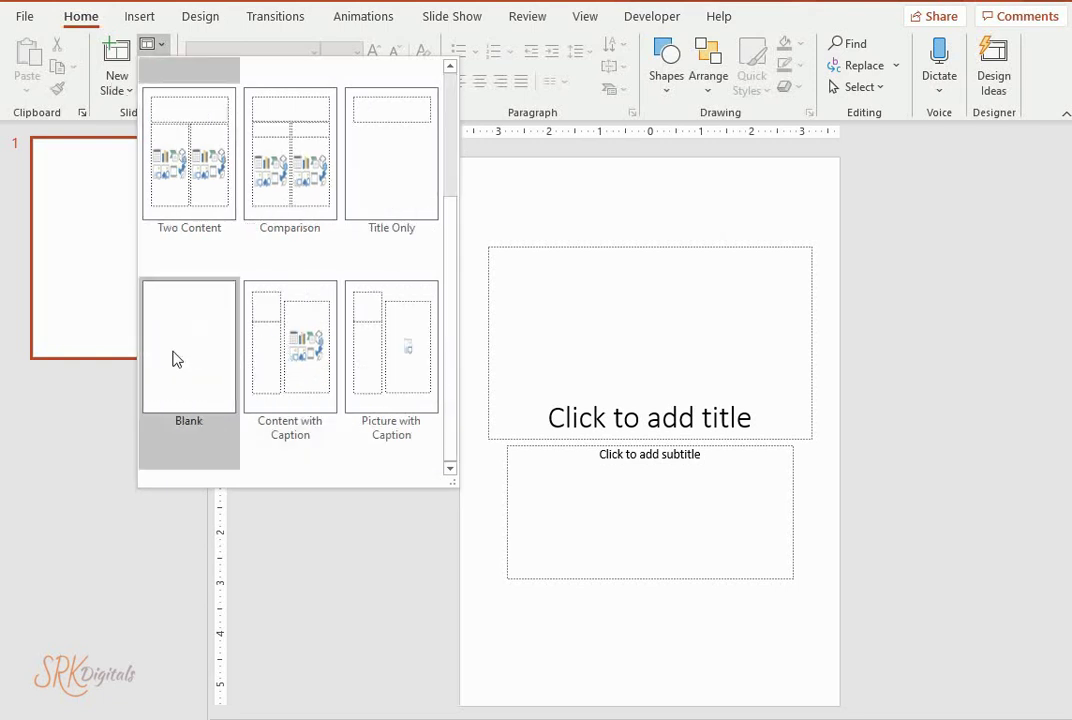
left_click(175, 357)
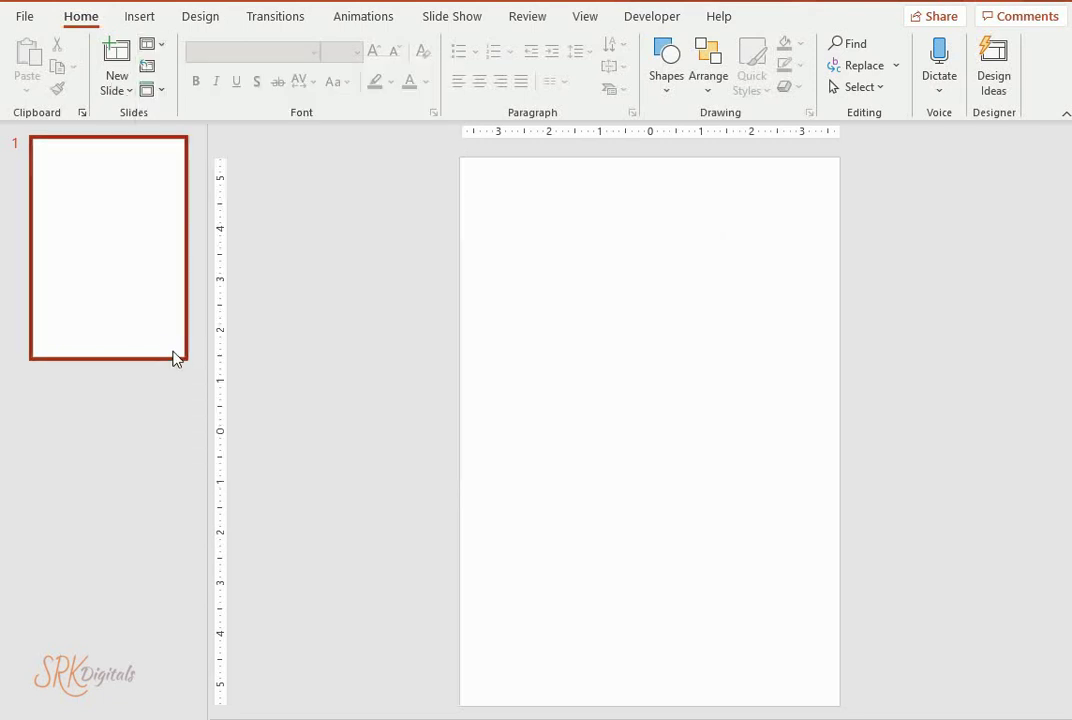
Step: Add a new blank slide after slide 1
left_click(133, 265)
right_click(133, 265)
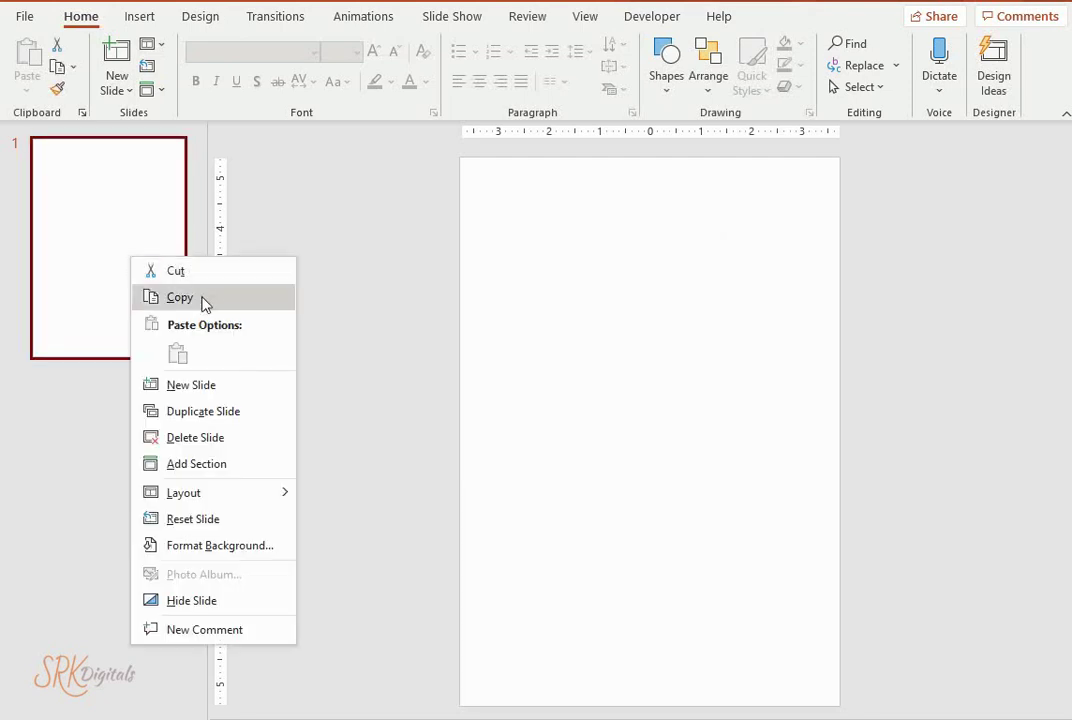
left_click(191, 385)
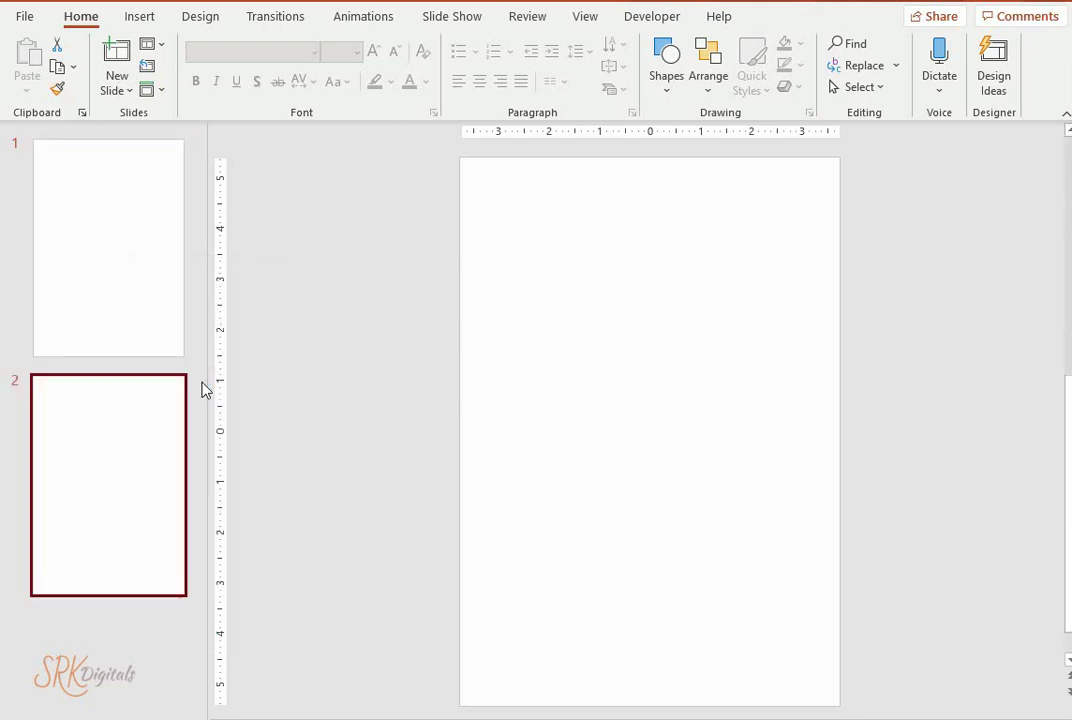
Step: Insert the floral images flowers-5800613_1920.jpg through roses-5826128_1920.jpg from this device onto slide 2
left_click(146, 20)
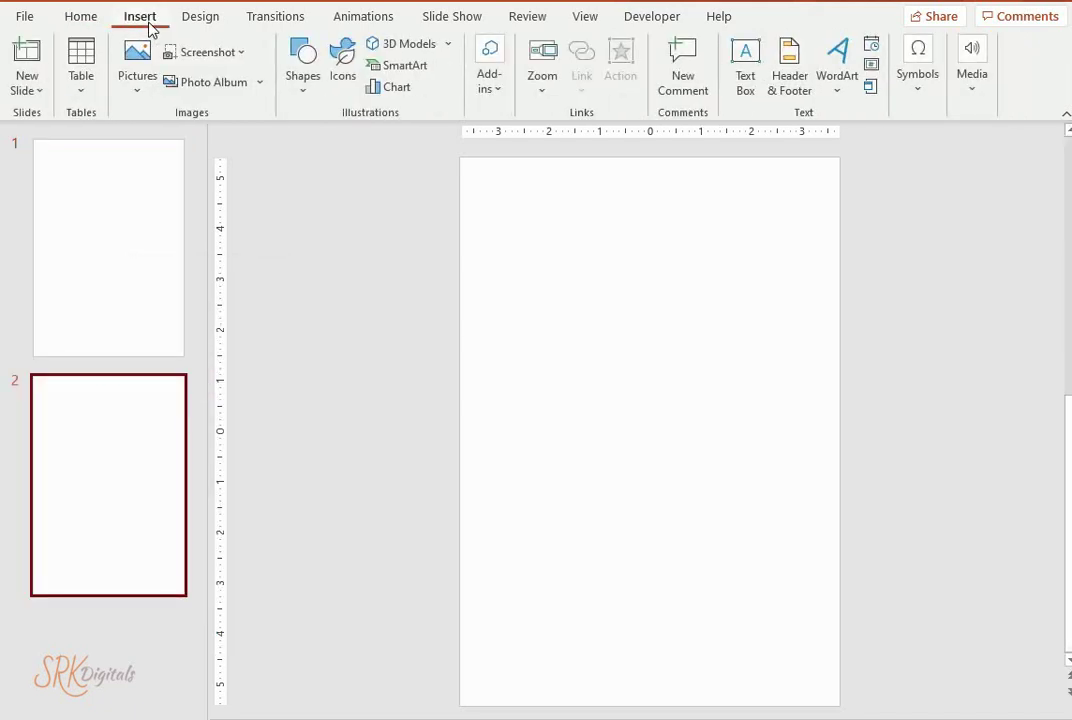
left_click(140, 90)
left_click(176, 145)
left_click(324, 128)
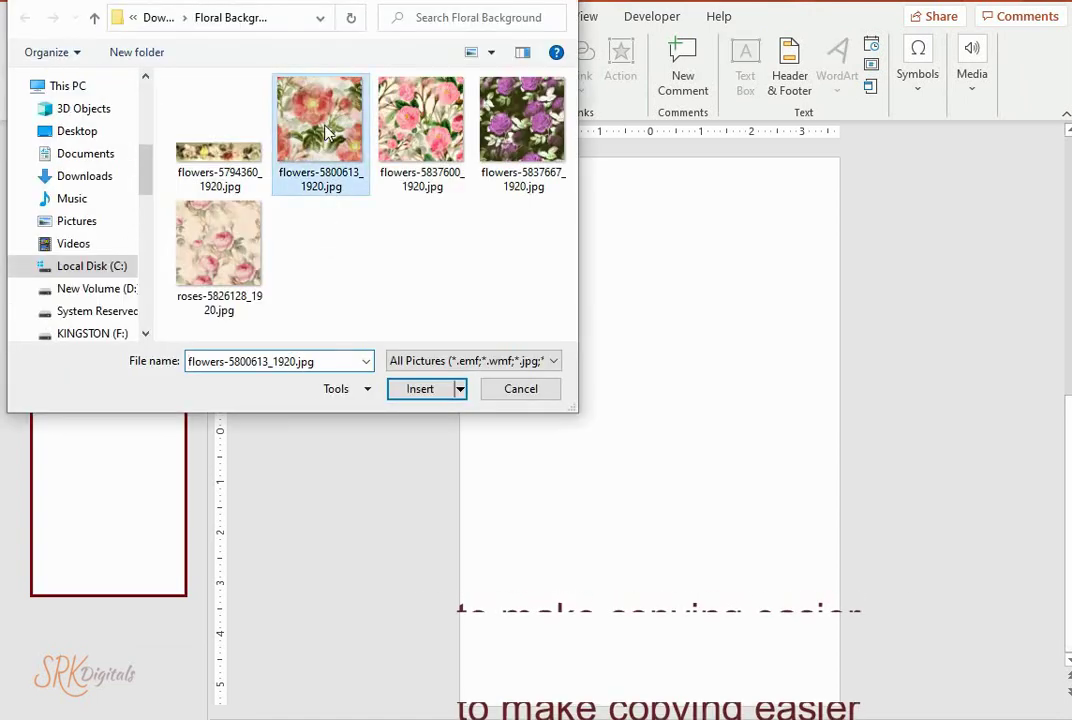
left_click(218, 240, "shift")
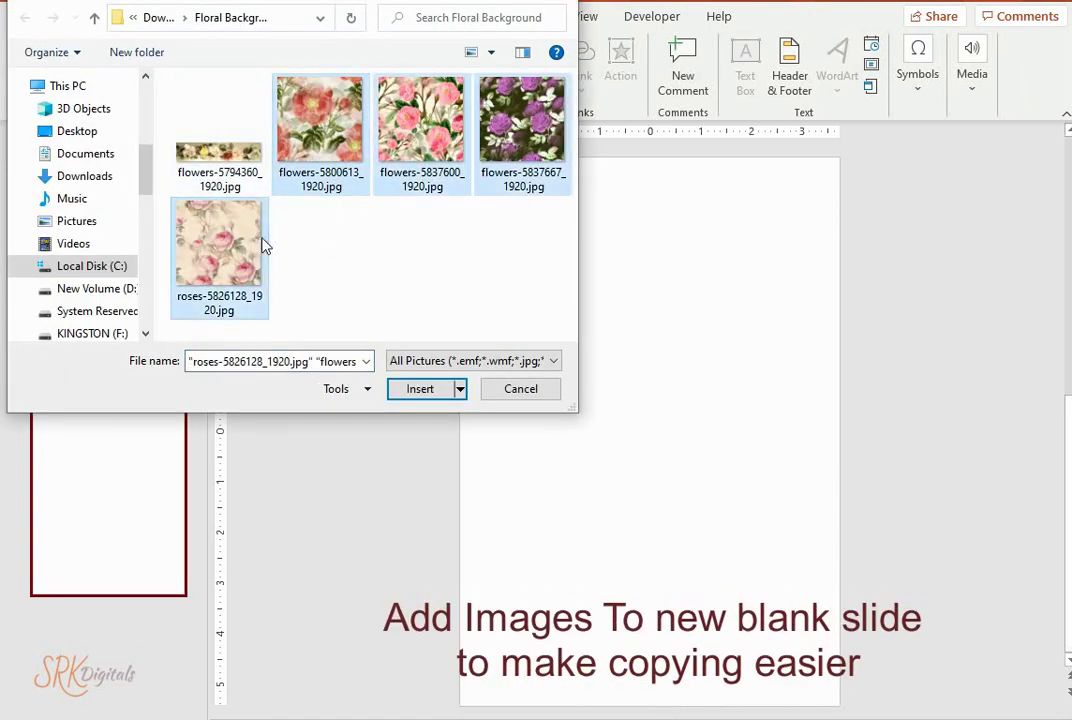
left_click(428, 390)
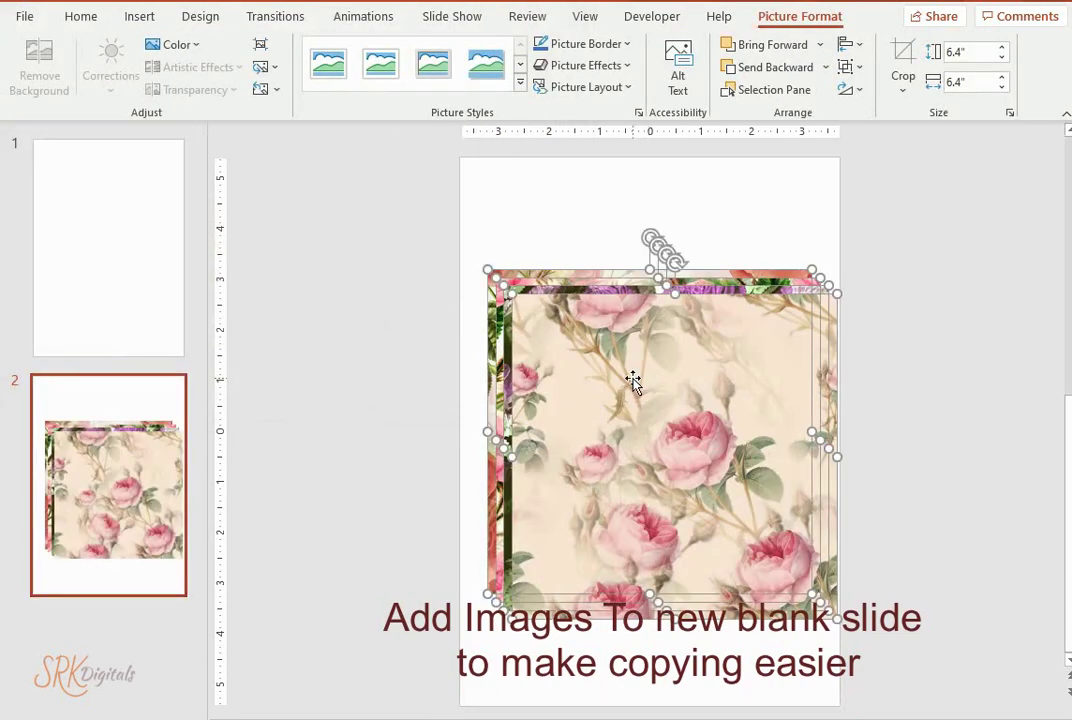
Step: Shrink the cream and purple rose pictures to about 2.5-inch tiles forming the top row
left_click(603, 222)
left_click(537, 322)
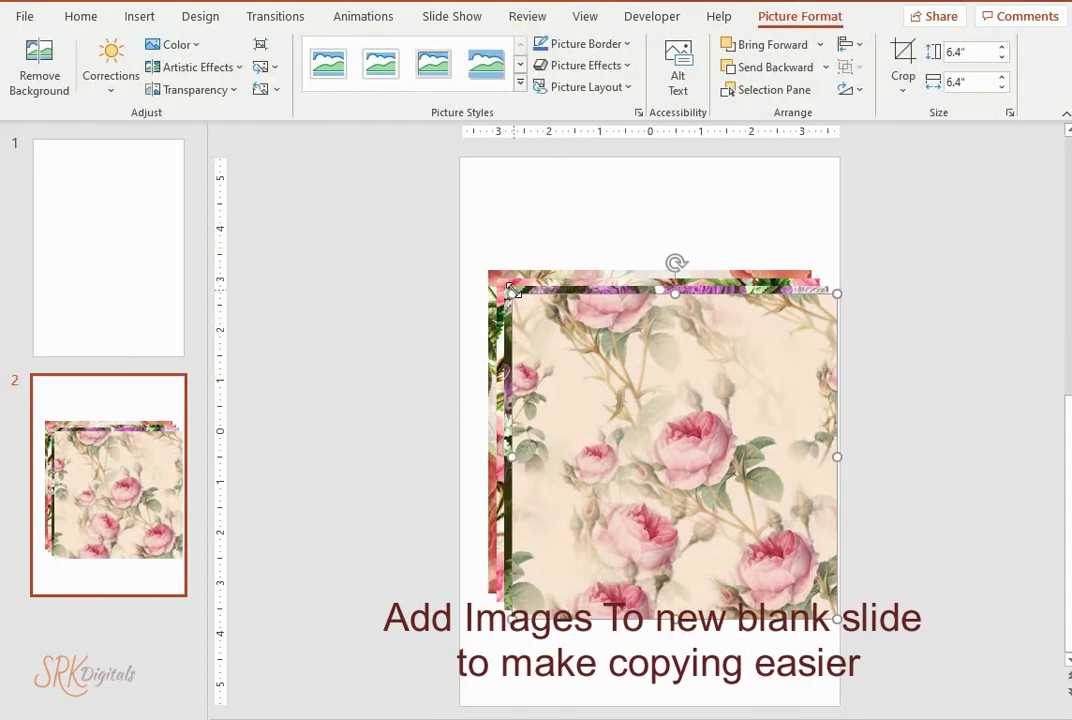
left_click_drag(511, 294, 689, 465)
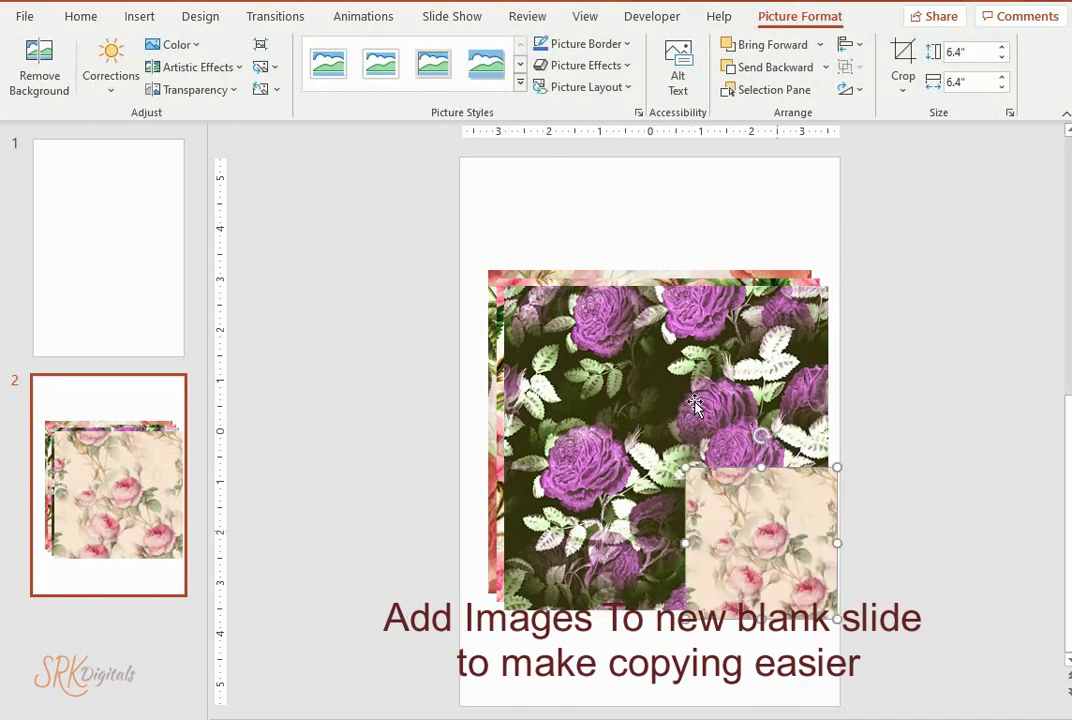
mouse_move(764, 518)
left_mouse_down()
mouse_move(548, 203)
mouse_move(547, 224)
left_mouse_up()
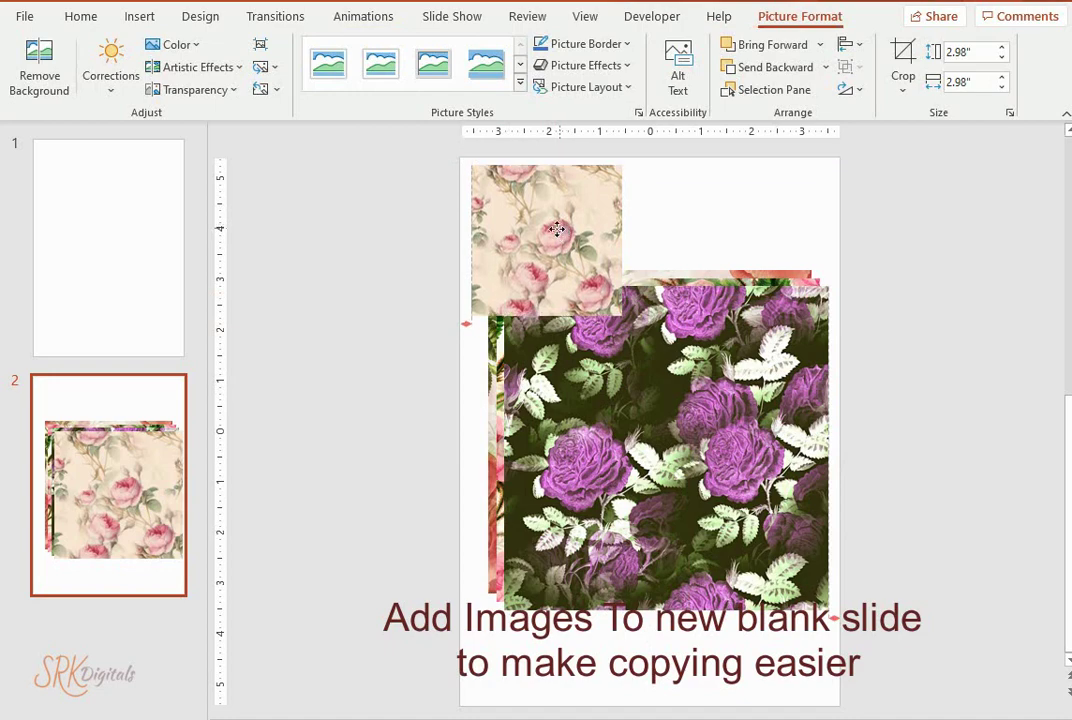
left_click_drag(670, 393, 670, 448)
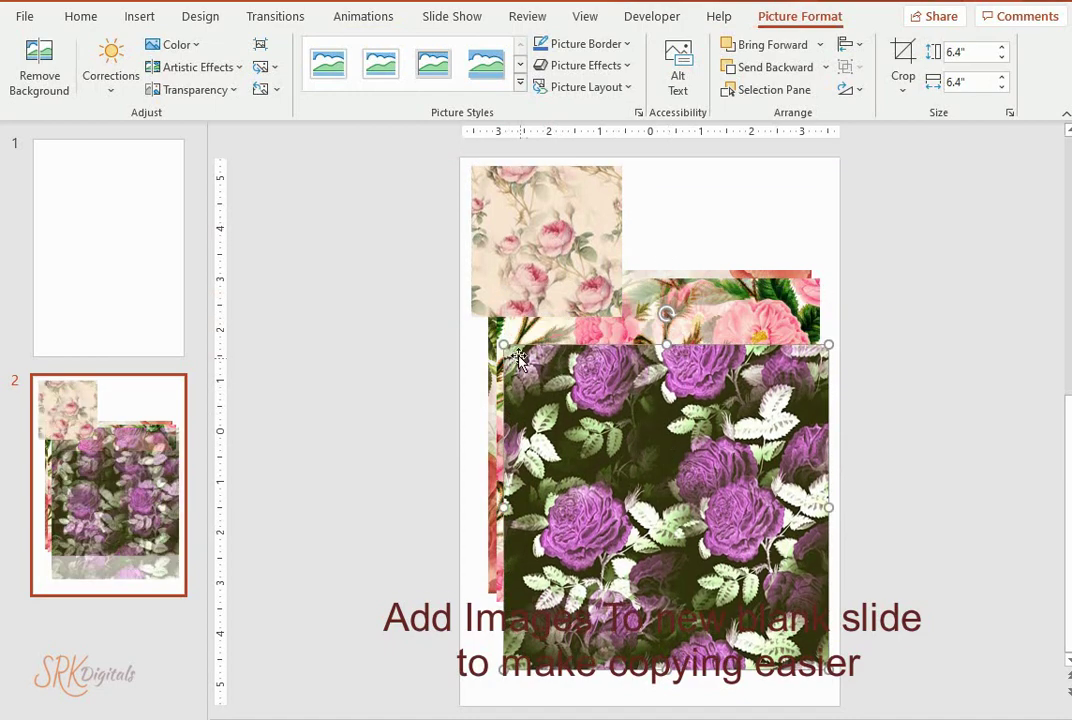
left_click_drag(500, 343, 698, 515)
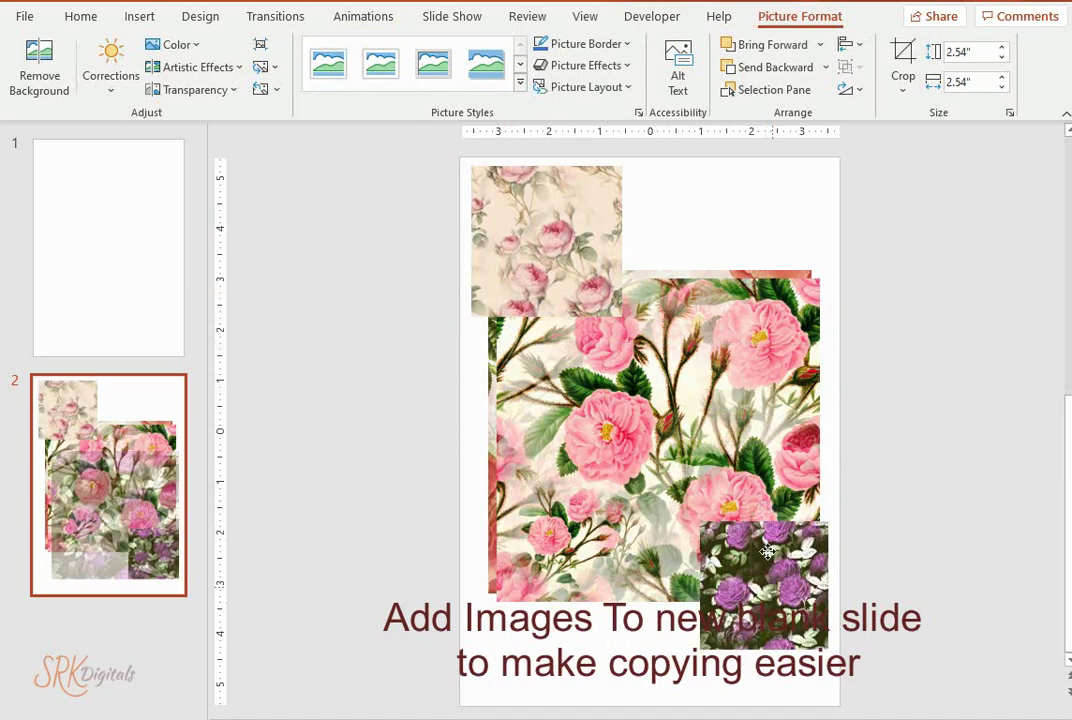
mouse_move(764, 577)
left_mouse_down()
mouse_move(718, 240)
mouse_move(706, 229)
left_mouse_up()
Step: Shrink the pink (3 in) and red (3.28 in) rose pictures and arrange them as the bottom row
left_click(515, 290)
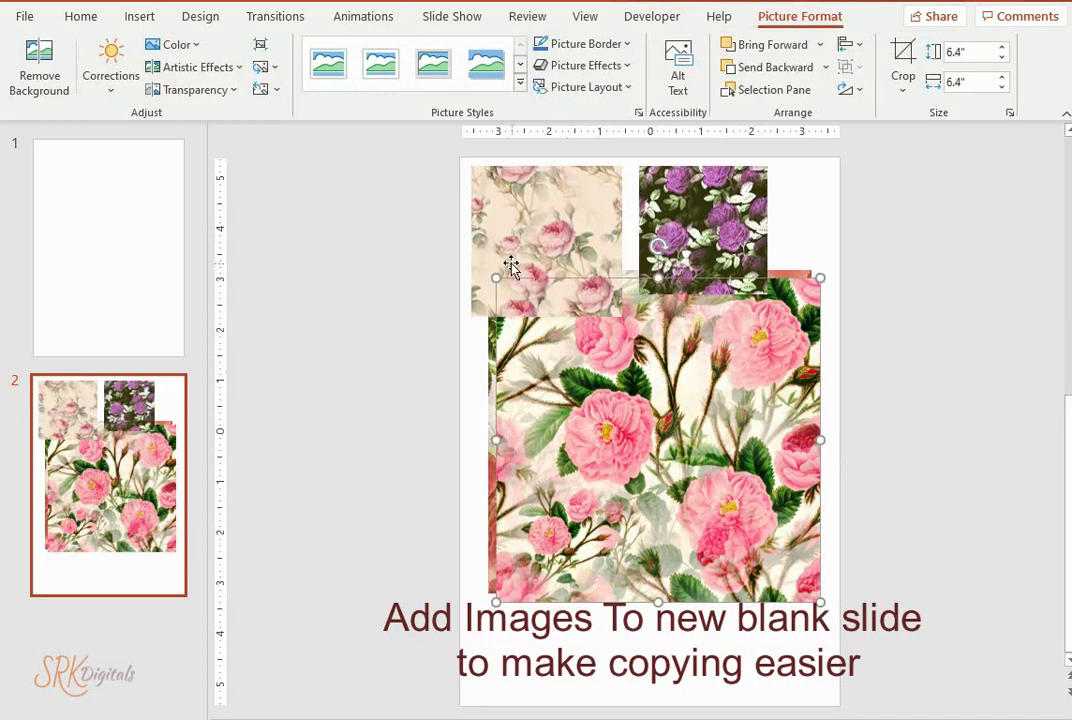
left_click_drag(492, 279, 664, 447)
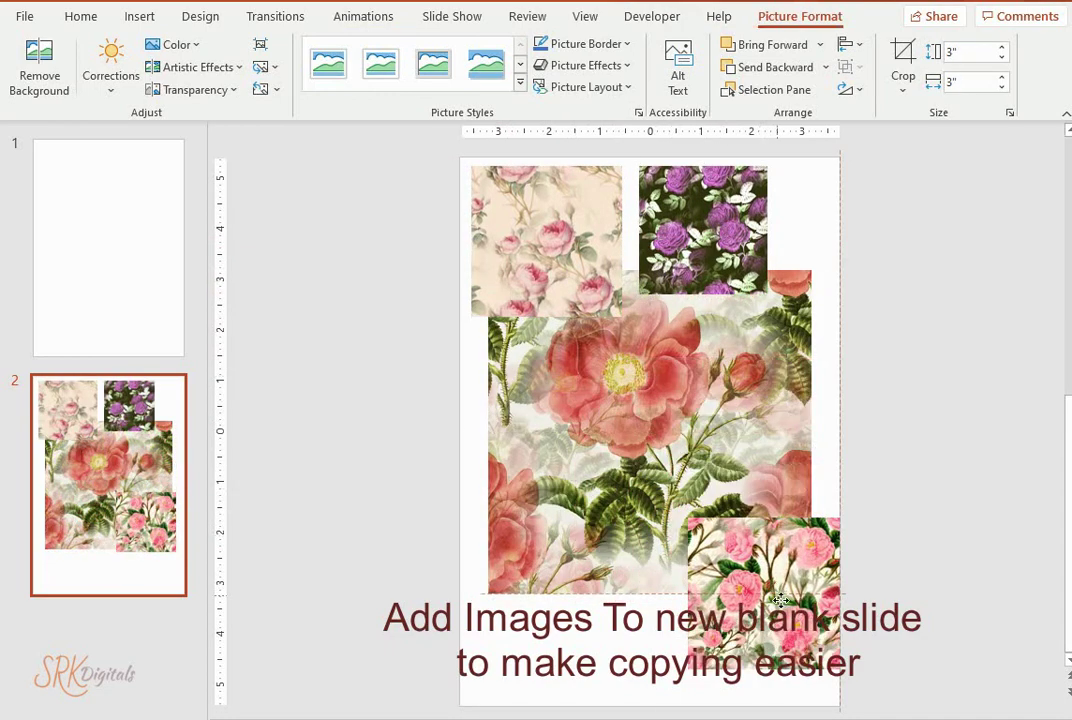
left_click_drag(755, 517, 768, 598)
left_click(541, 304)
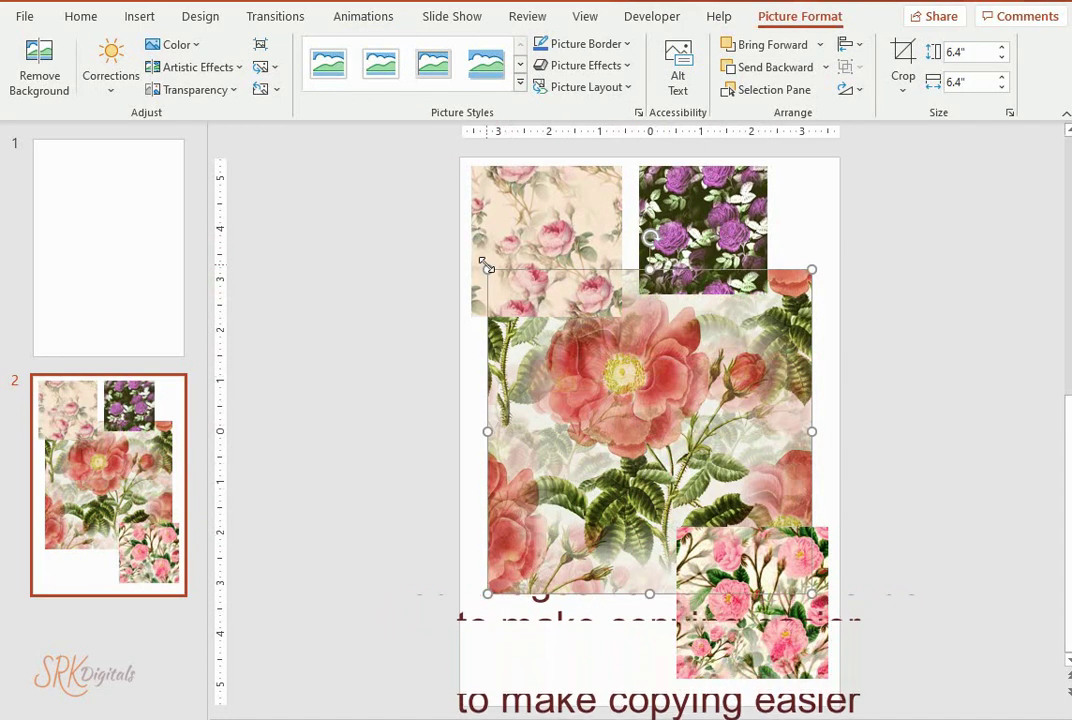
key("Delete")
left_click_drag(537, 308, 584, 400)
left_click_drag(714, 443, 599, 415)
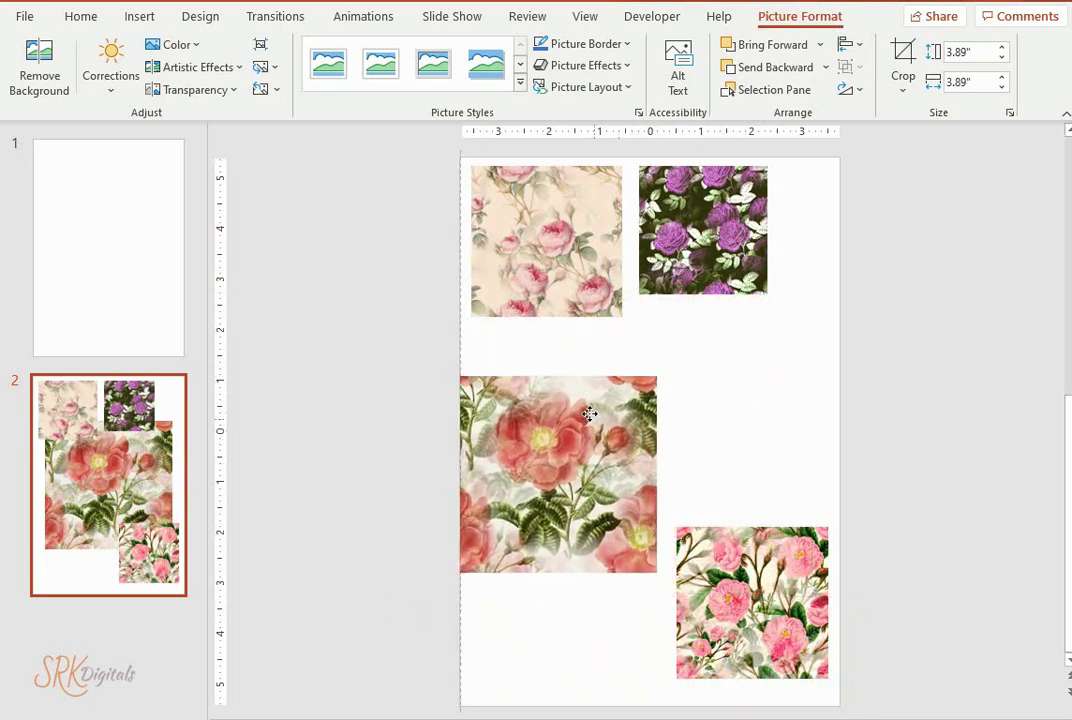
left_click_drag(466, 364, 498, 396)
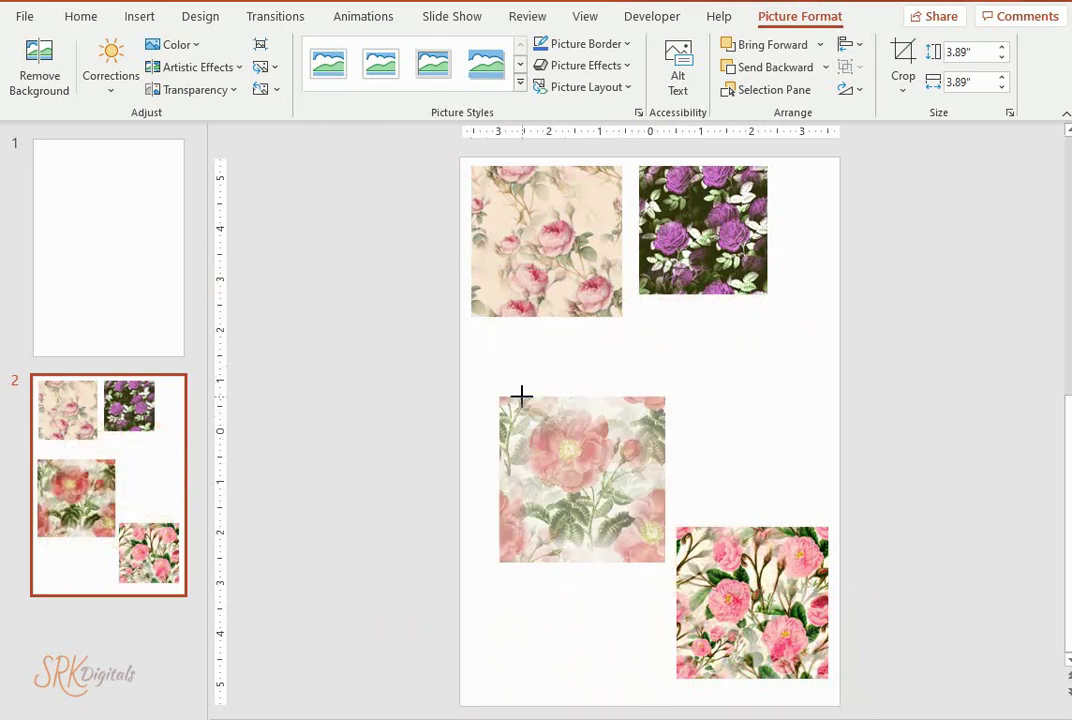
left_click_drag(621, 451, 587, 416)
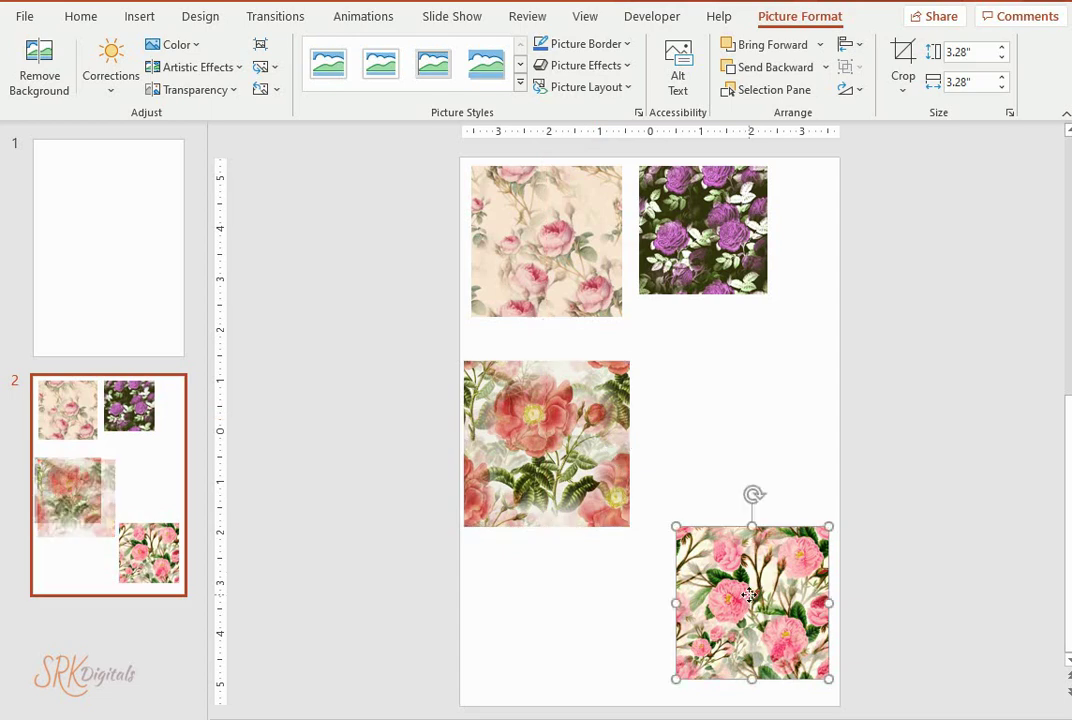
left_click_drag(747, 593, 738, 432)
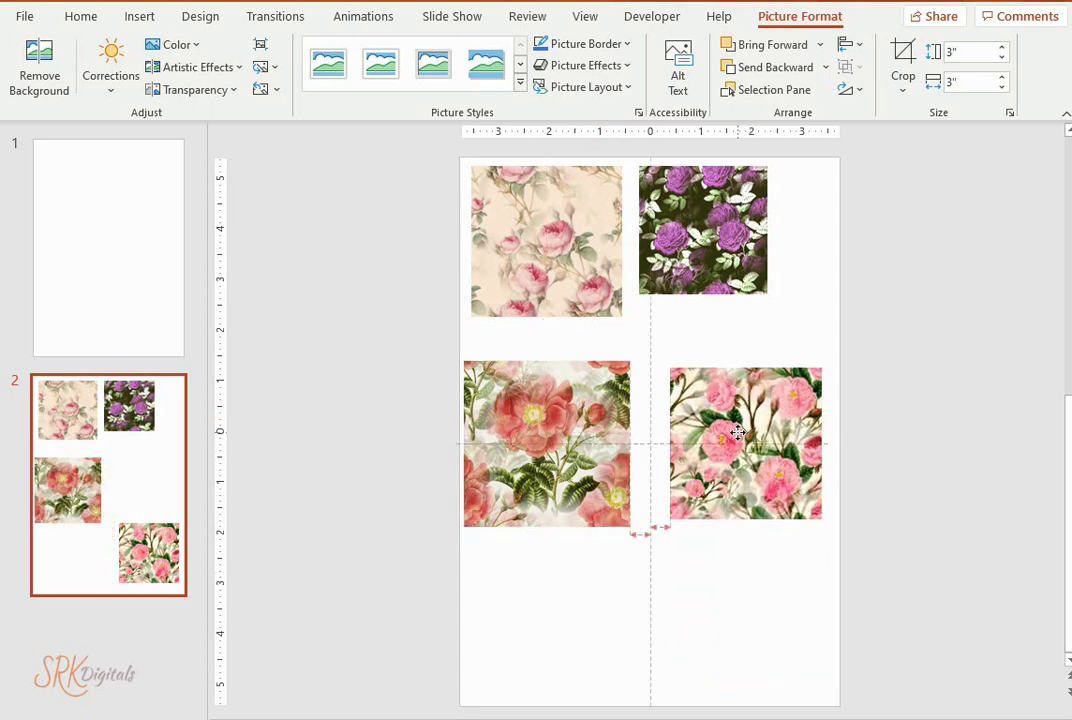
left_click(766, 321)
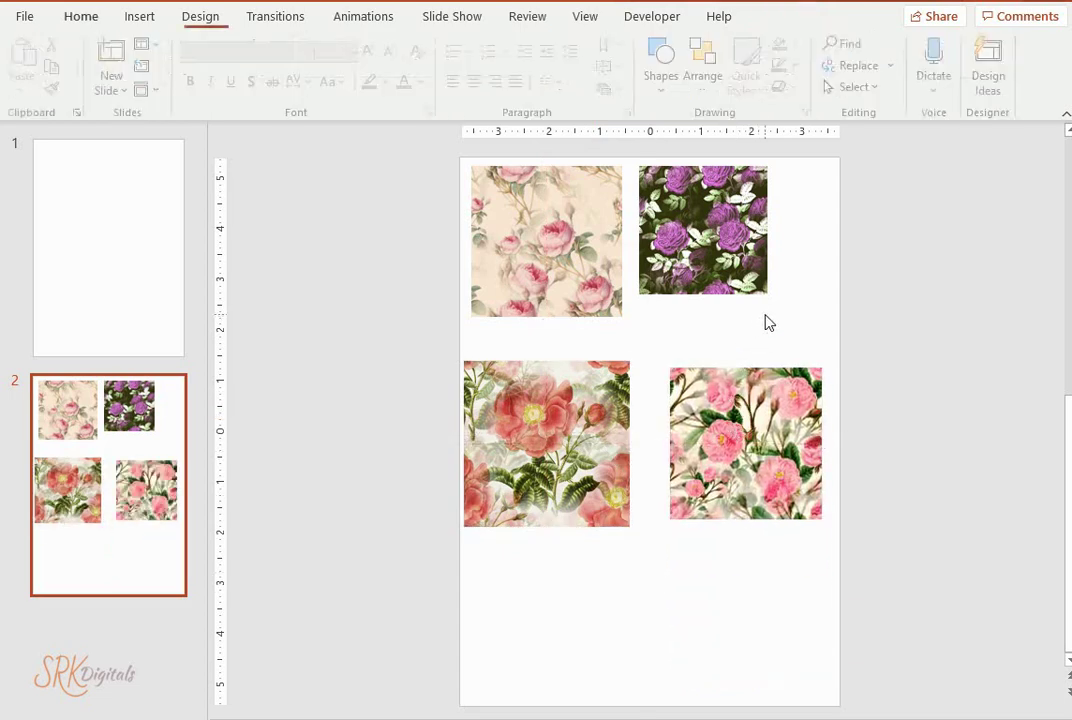
Step: Copy the top-left rose picture from slide 2
left_click(89, 260)
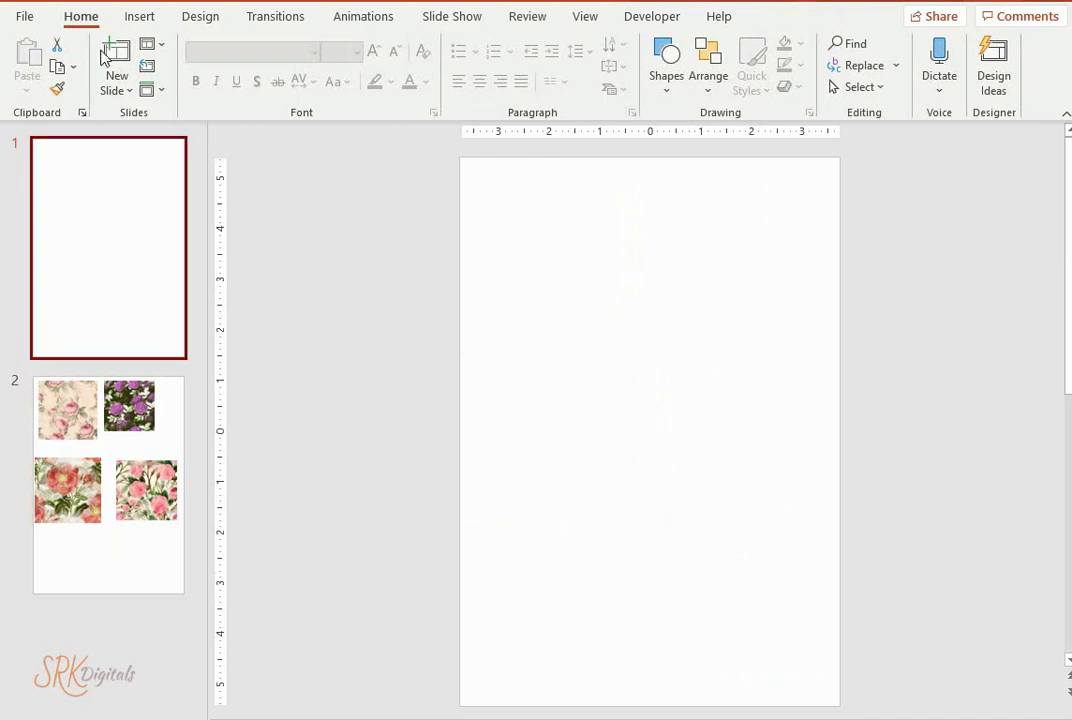
key("Down")
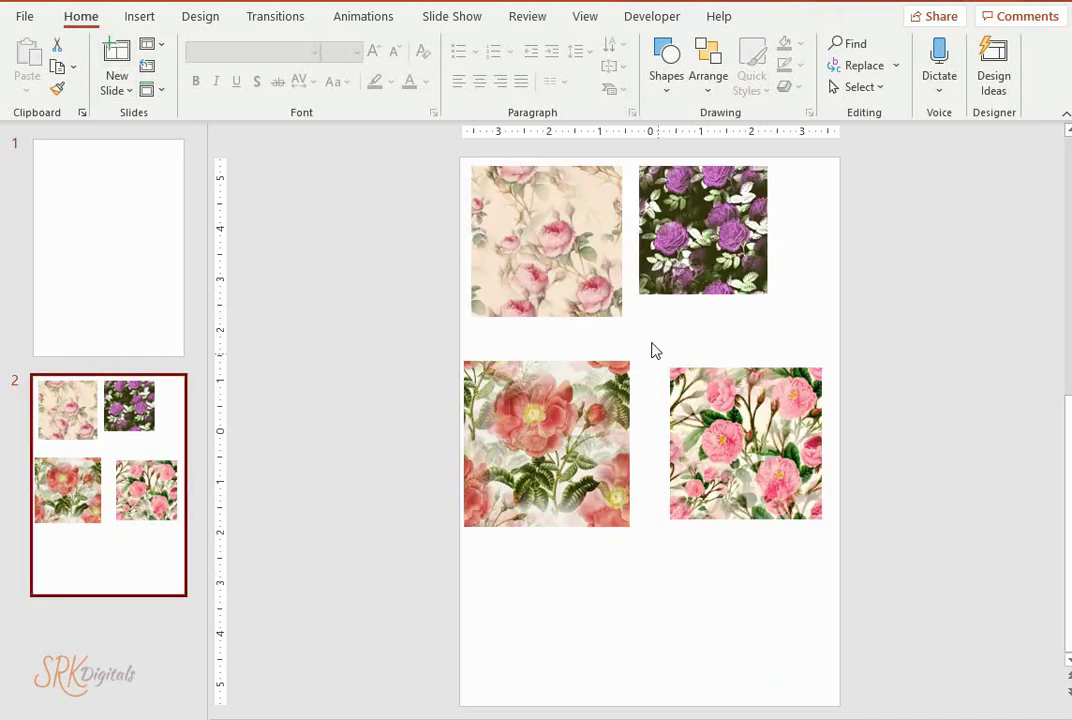
left_click(605, 243)
right_click(572, 238)
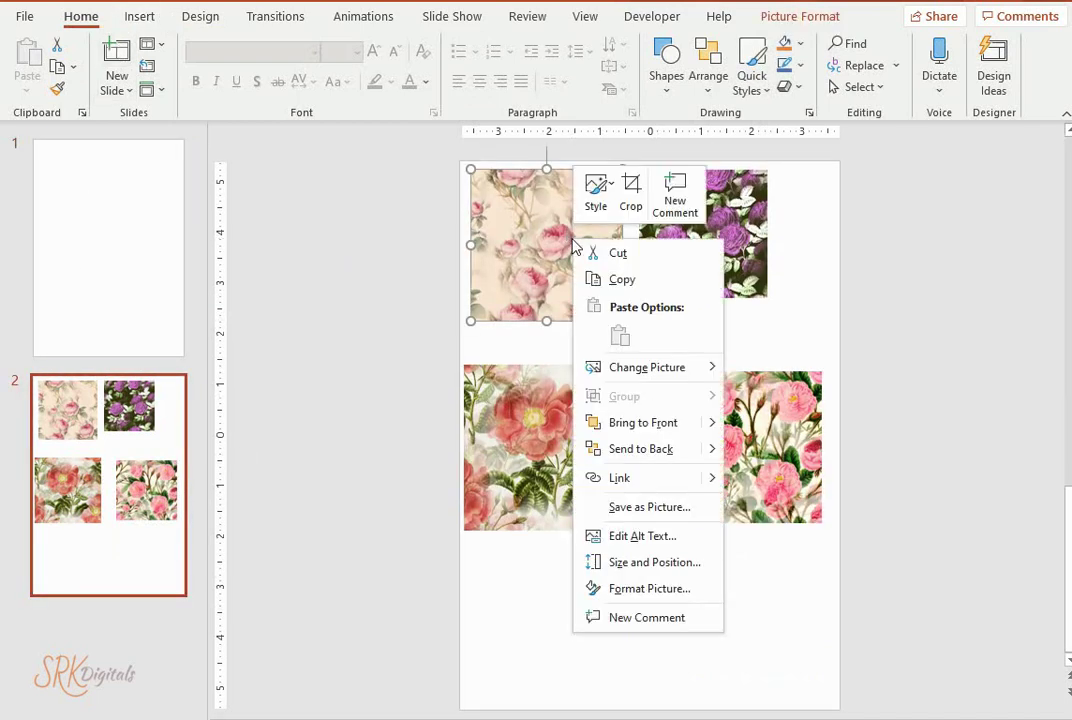
left_click(606, 279)
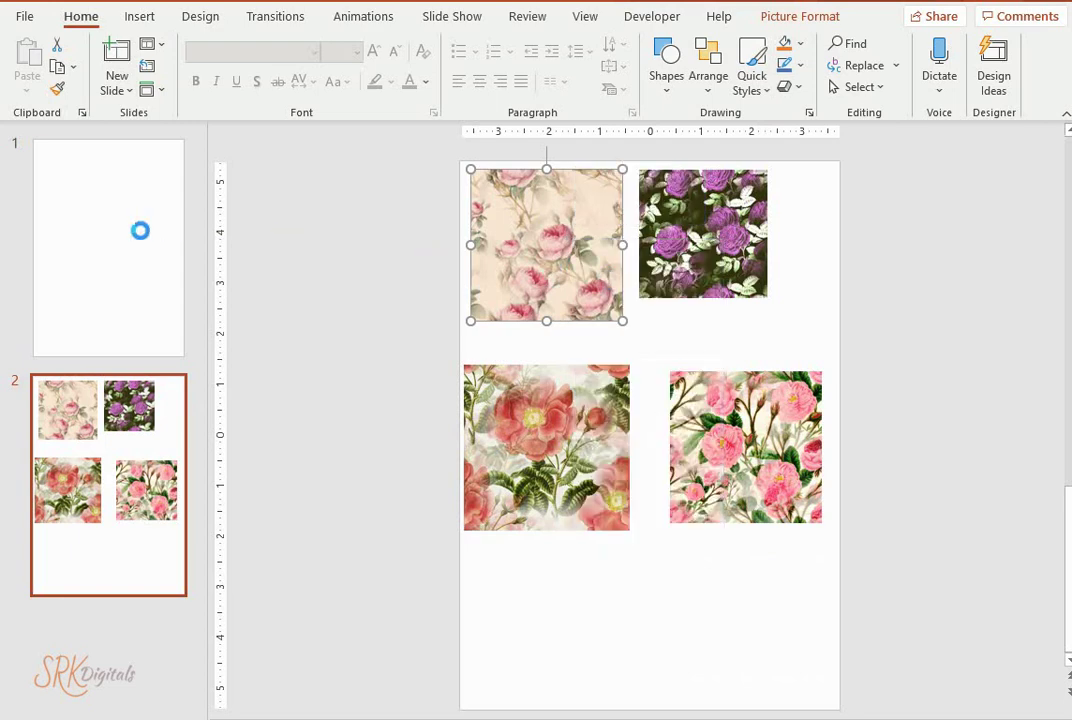
Step: Paste the rose picture onto slide 1 and shrink it to a small top-left tile
left_click(110, 237)
right_click(582, 284)
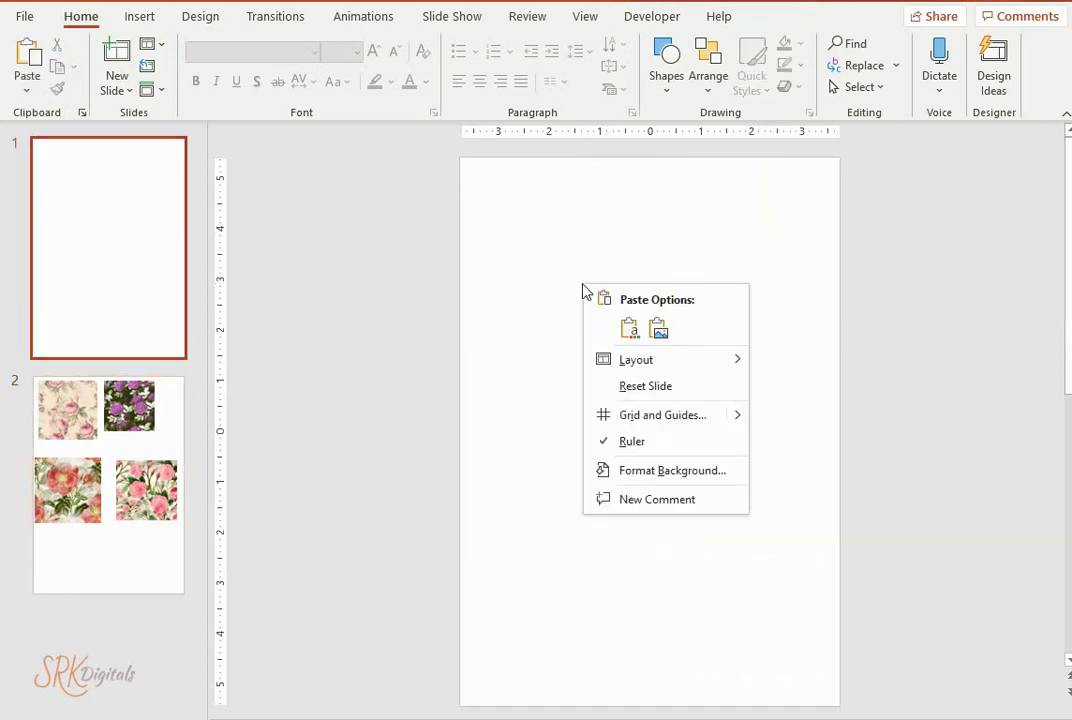
left_click(625, 327)
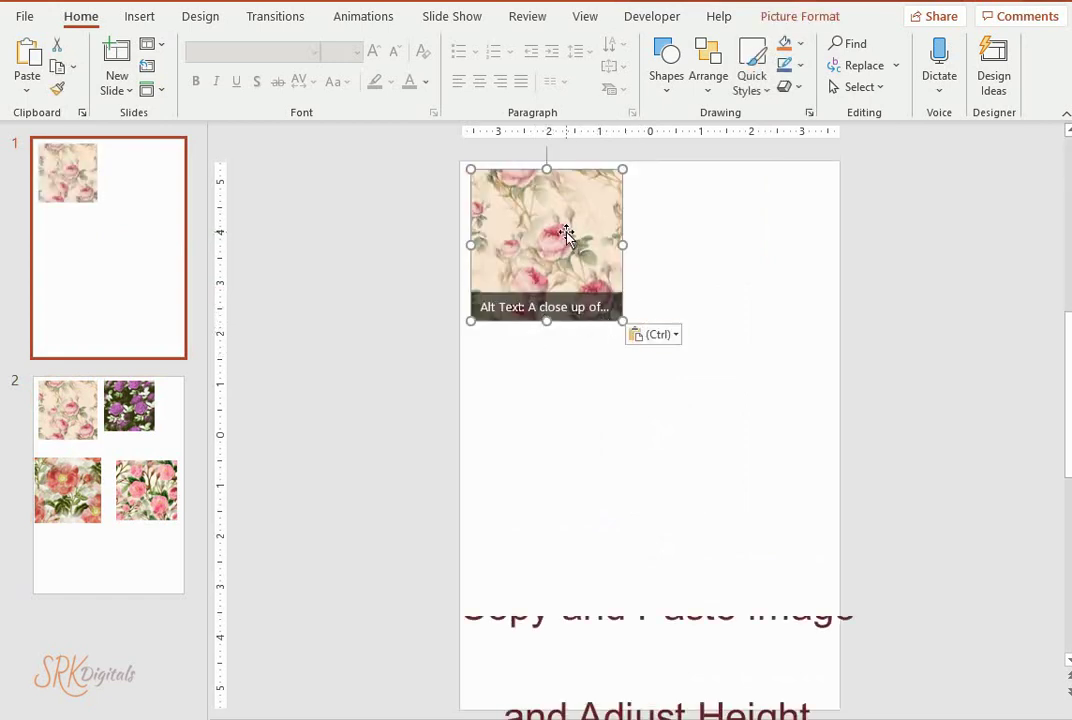
left_click(700, 311)
left_click(615, 266)
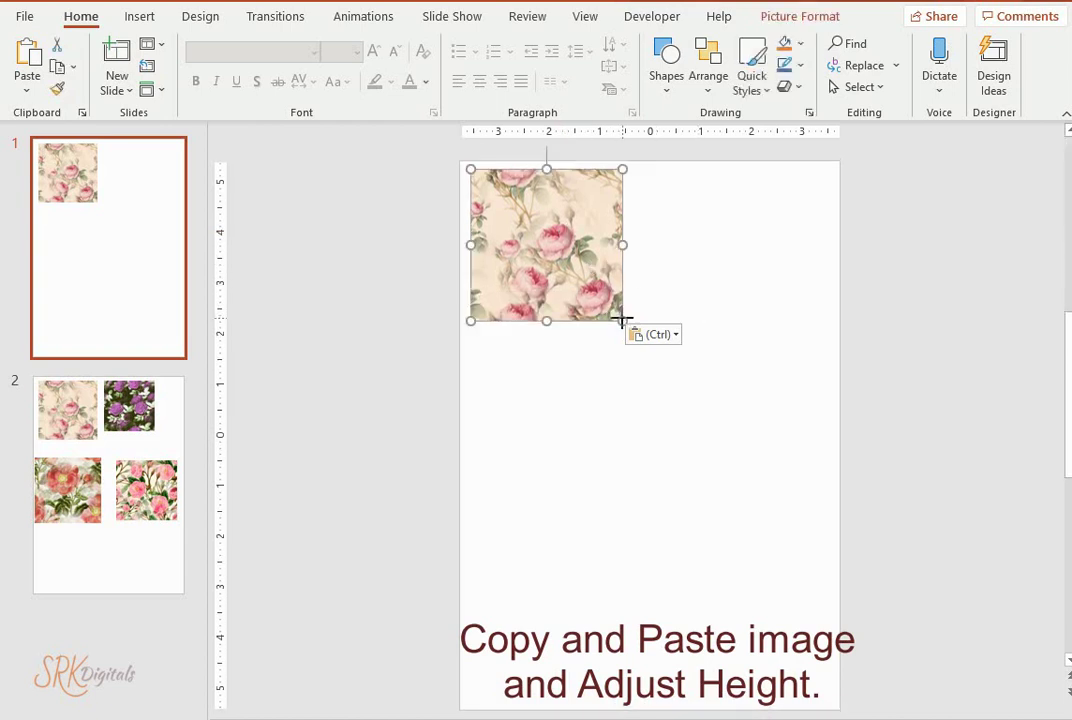
left_click_drag(622, 320, 550, 286)
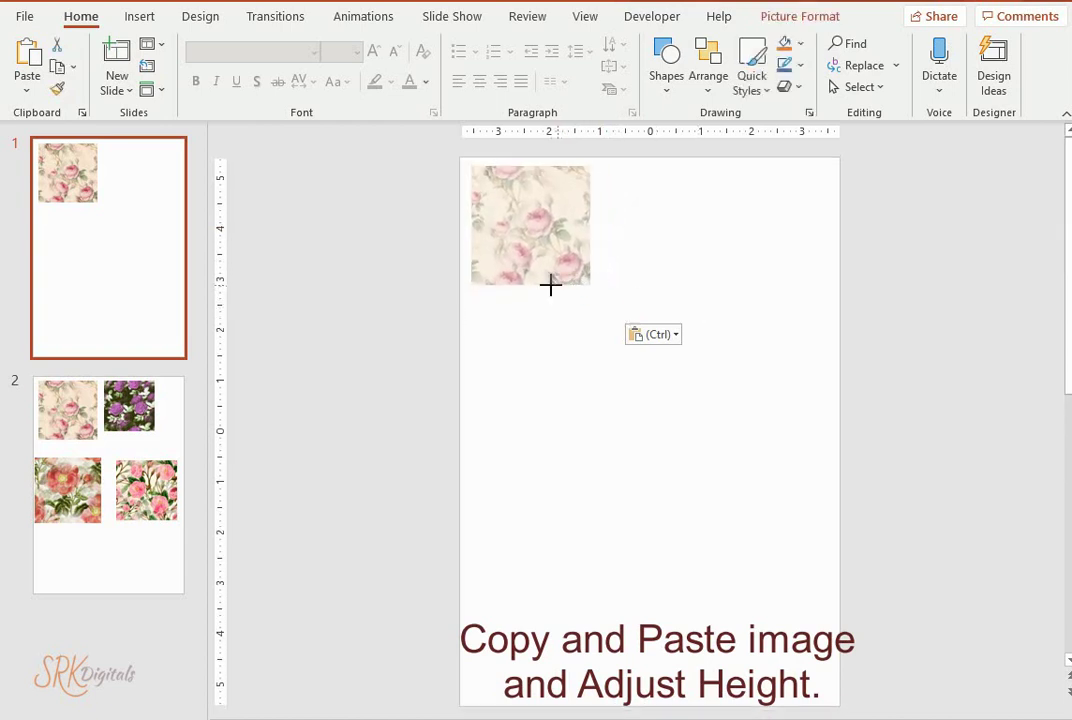
left_click_drag(550, 286, 529, 268)
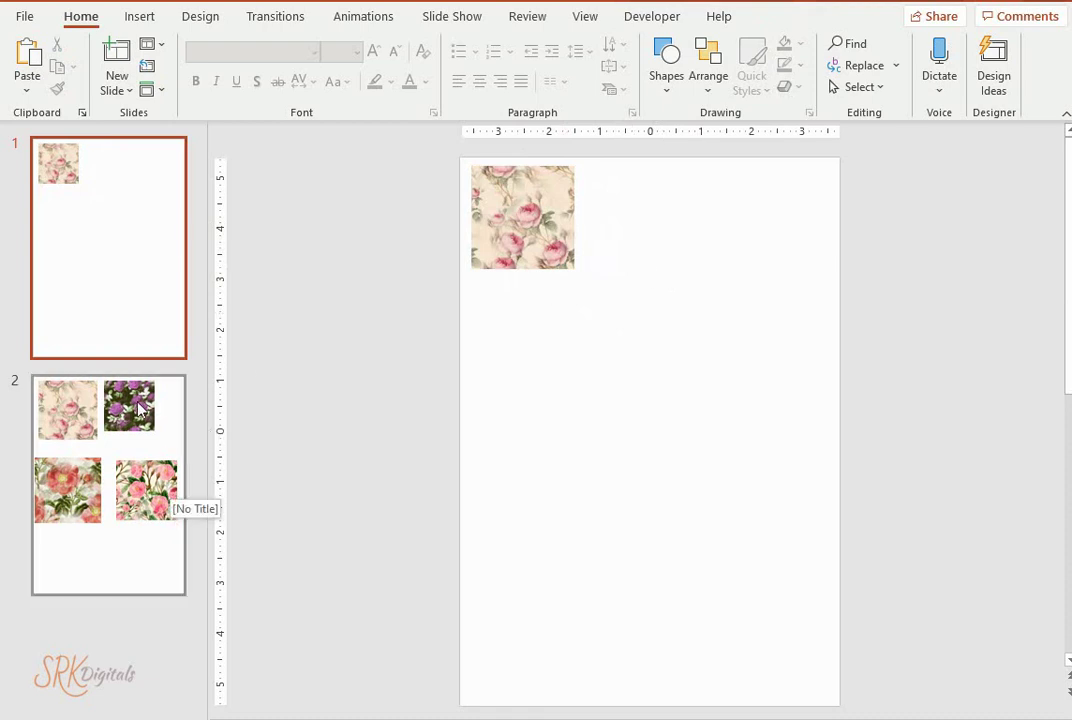
Step: Copy the purple rose picture from slide 2 and paste it onto slide 1
left_click(135, 402)
left_click(695, 238)
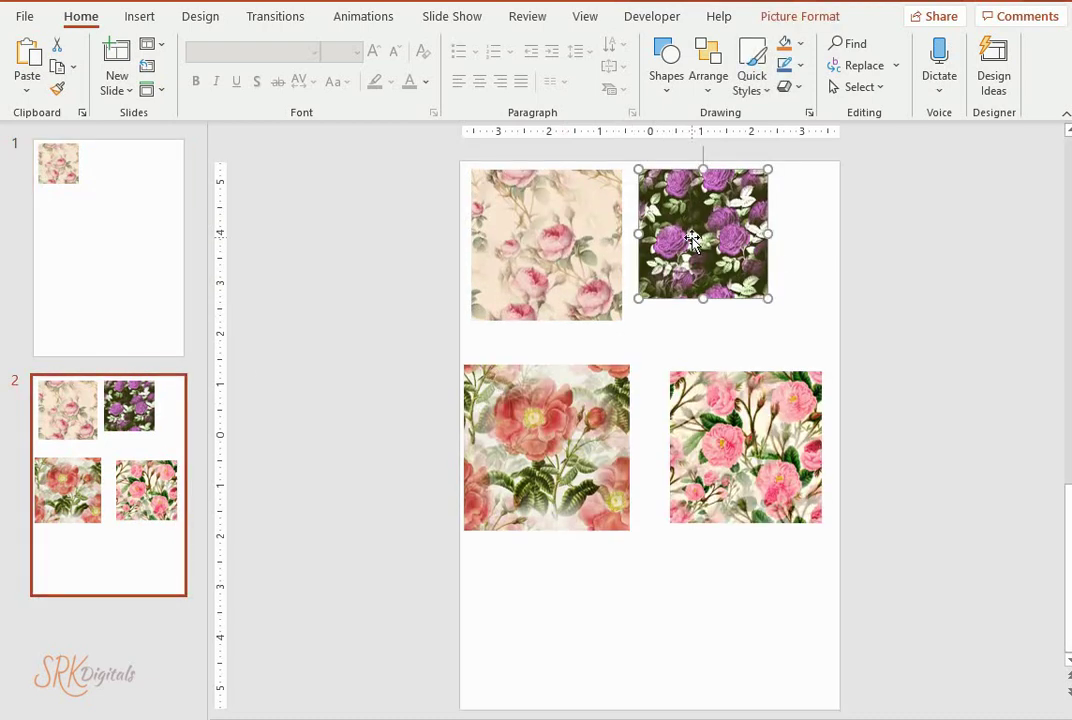
right_click(690, 240)
left_click(740, 278)
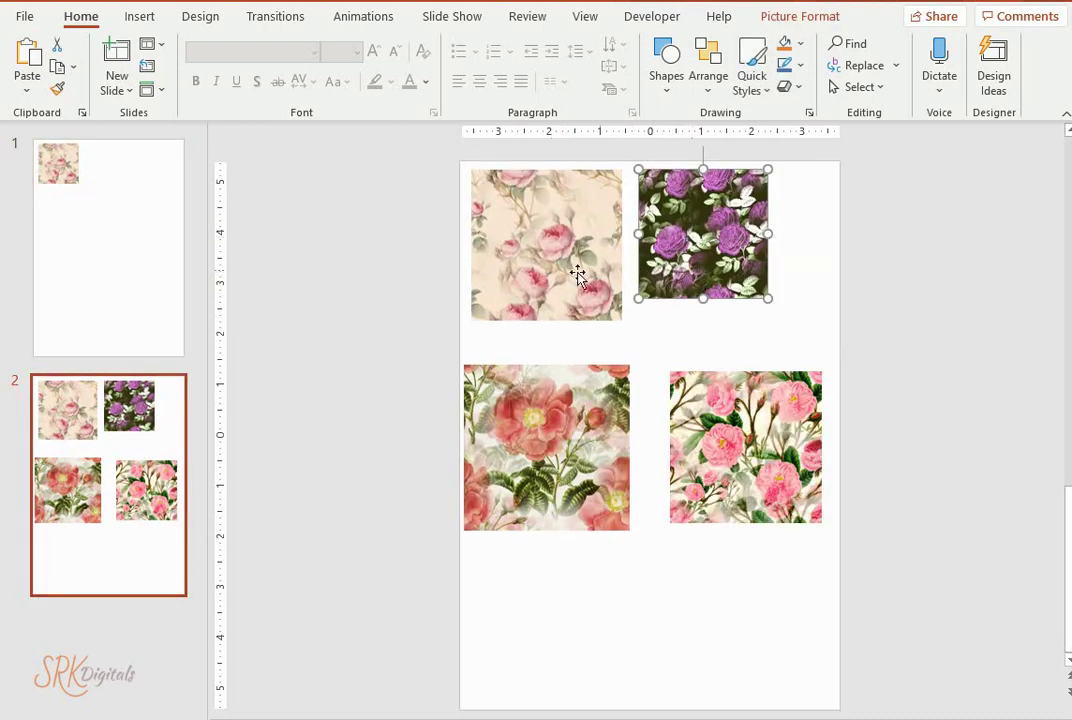
left_click(141, 270)
right_click(673, 285)
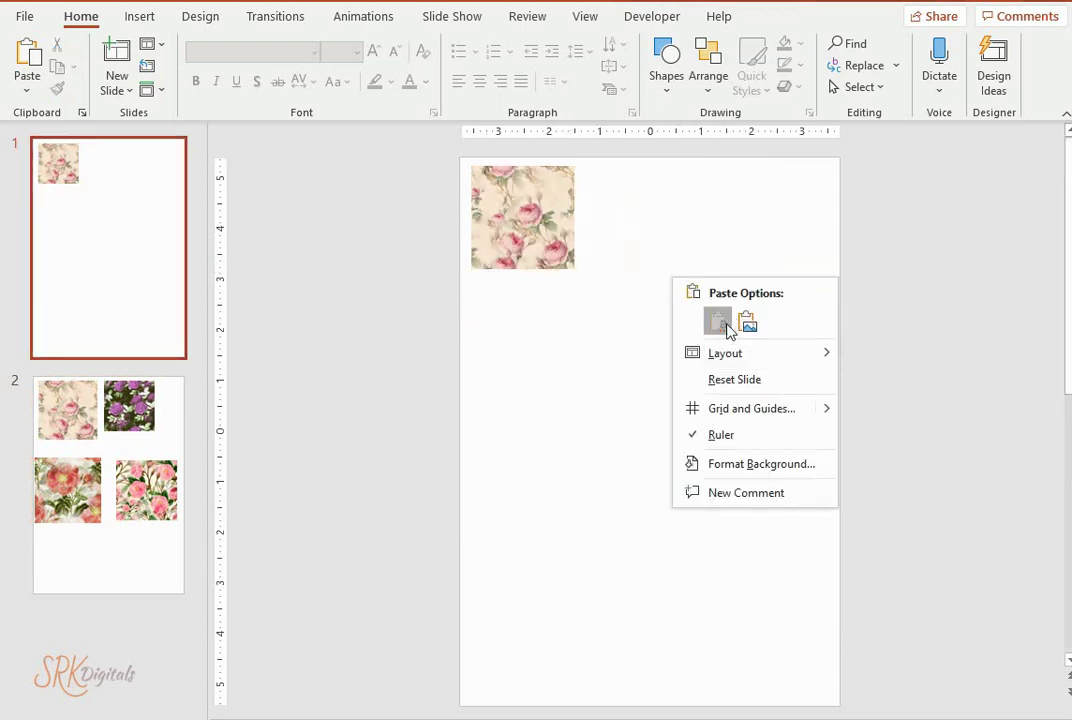
left_click(722, 320)
Step: Shrink the purple picture to the first tile's 2.04-inch width and place it beside it
left_click_drag(693, 260, 647, 260)
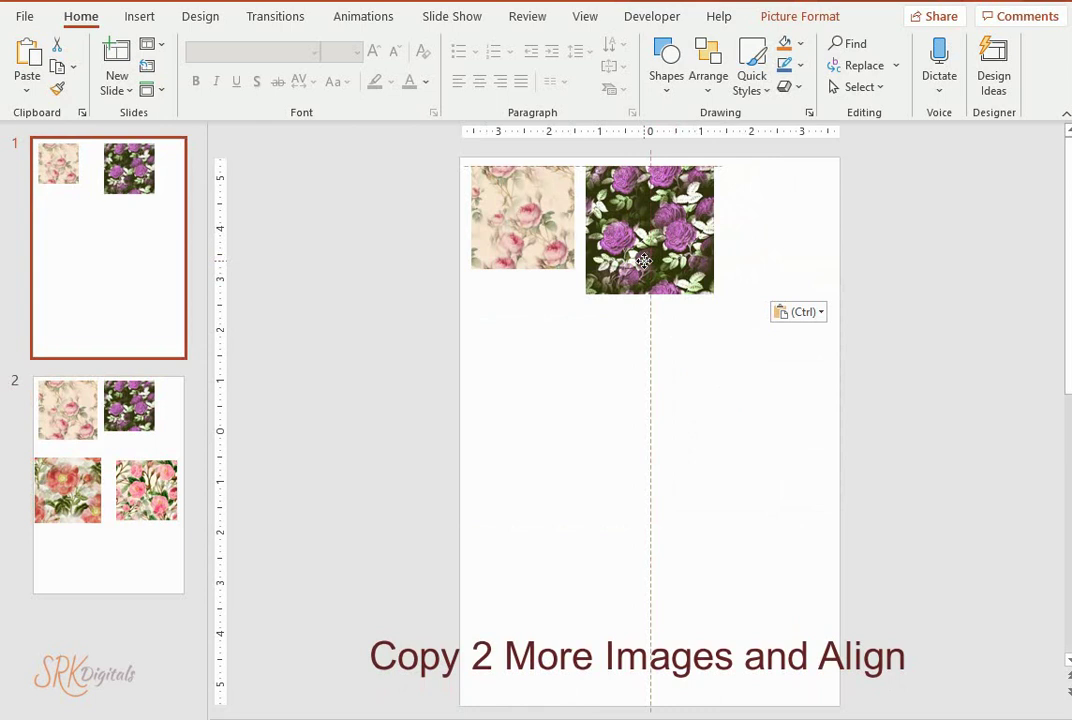
left_click_drag(643, 261, 533, 372)
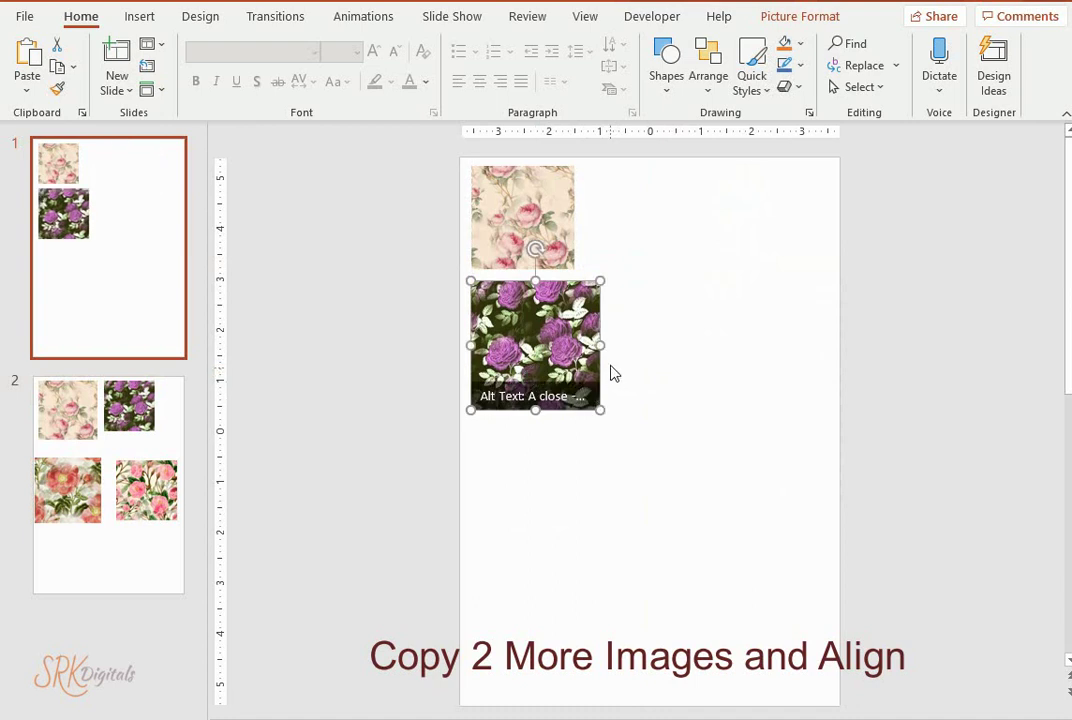
left_click_drag(600, 412, 570, 389)
left_click(734, 331)
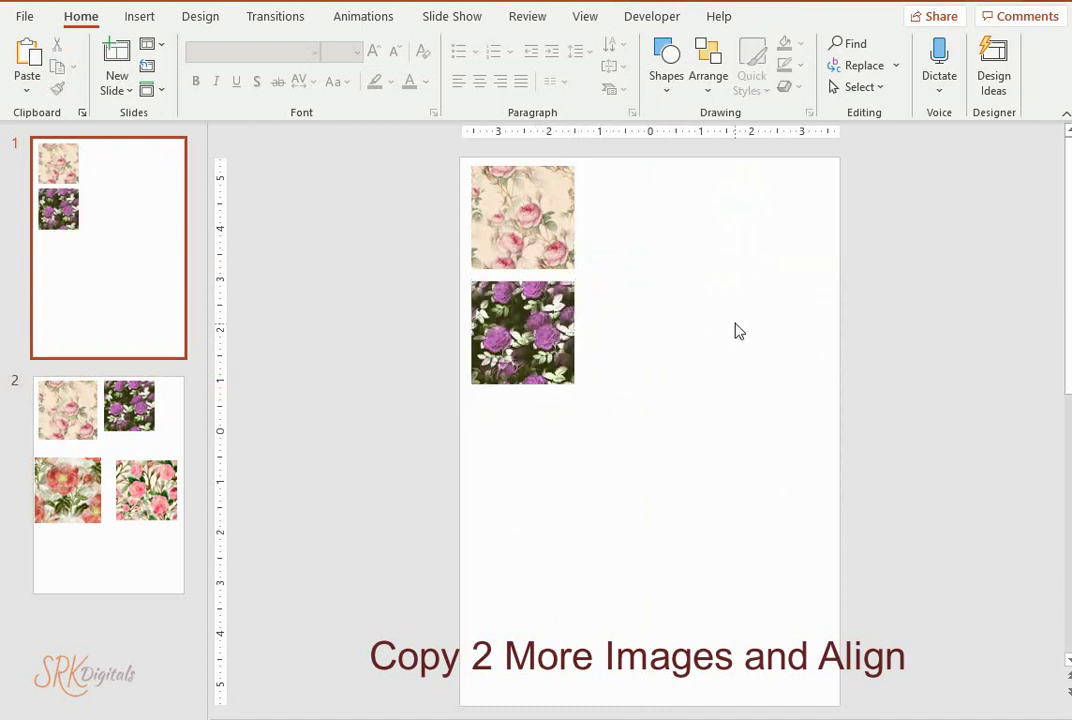
left_click(528, 338)
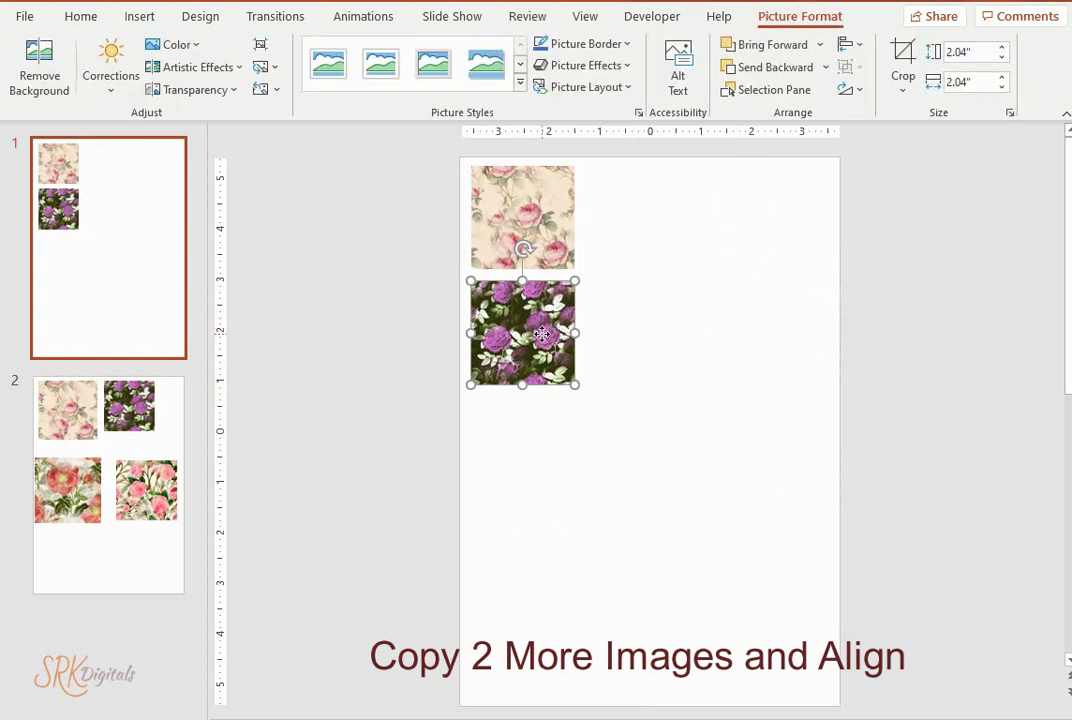
left_click_drag(541, 335, 654, 217)
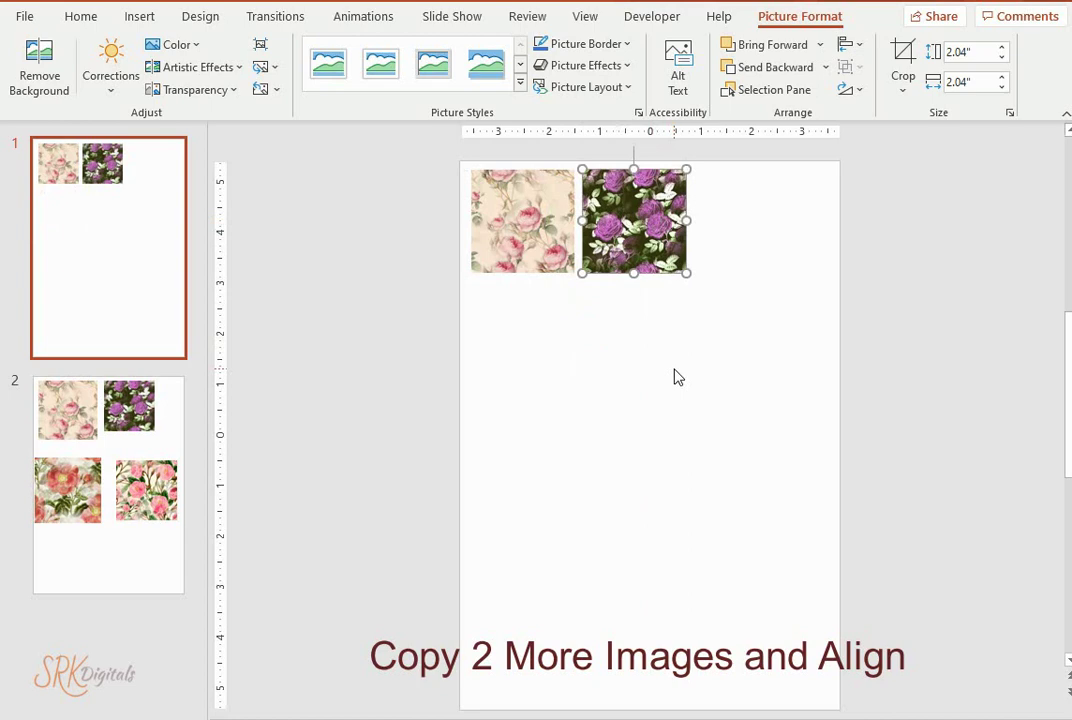
key("Page_Down")
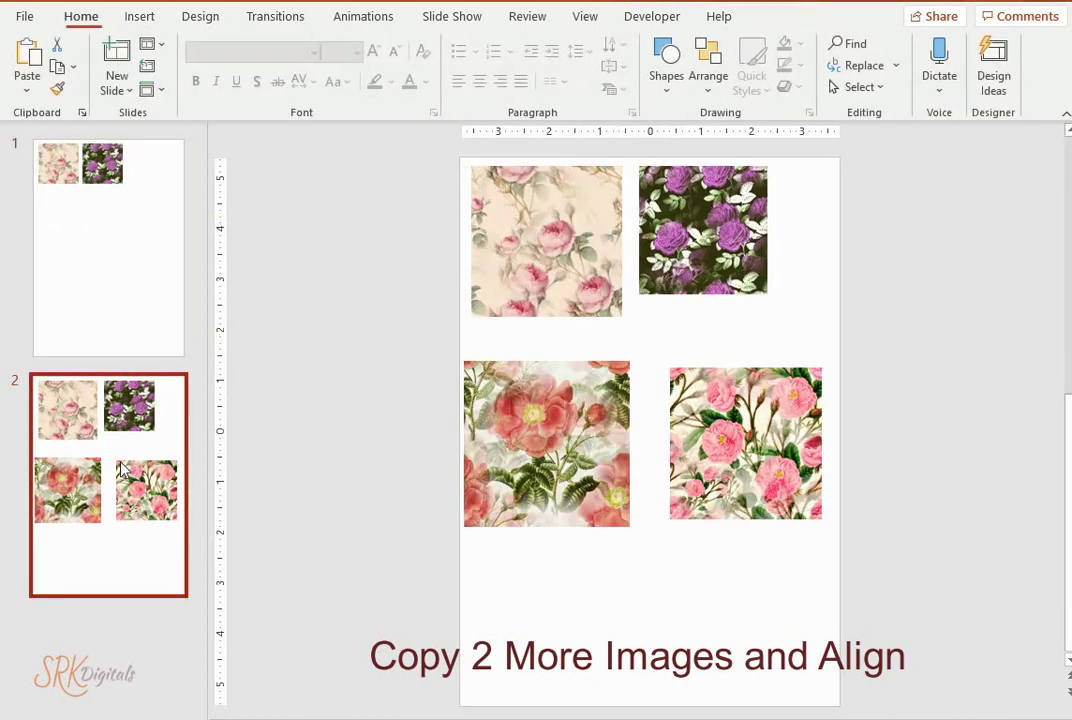
Step: Copy the bottom-left red rose picture from slide 2 and paste it onto slide 1
left_click(478, 400)
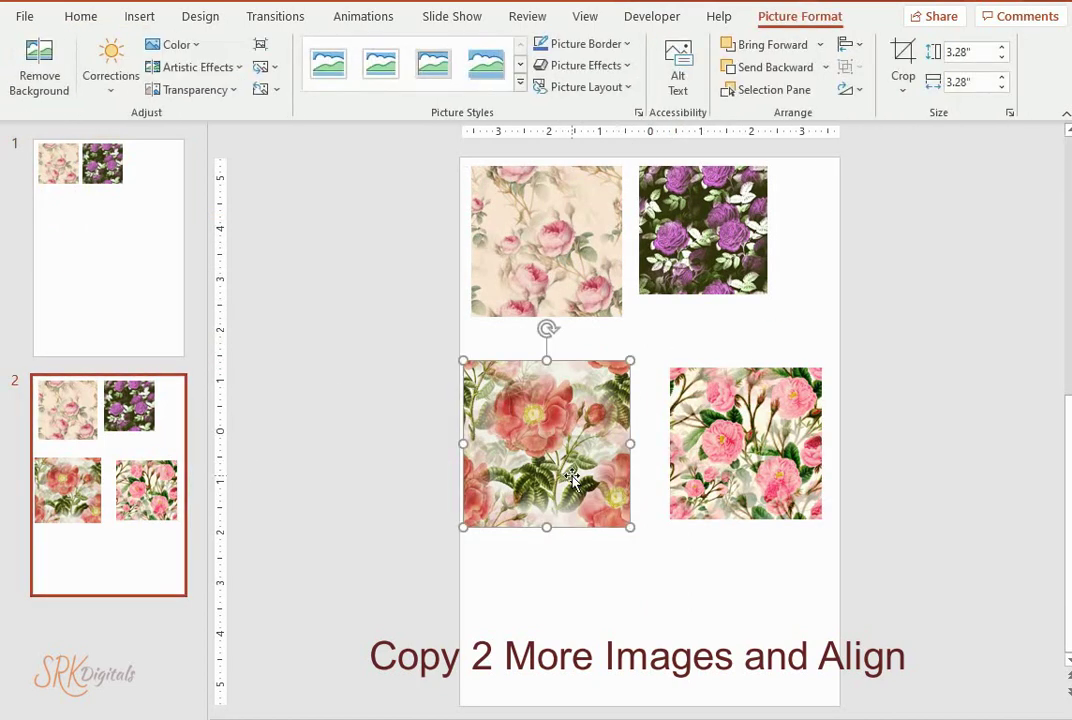
right_click(558, 468)
left_click(600, 112)
left_click(96, 258)
right_click(656, 414)
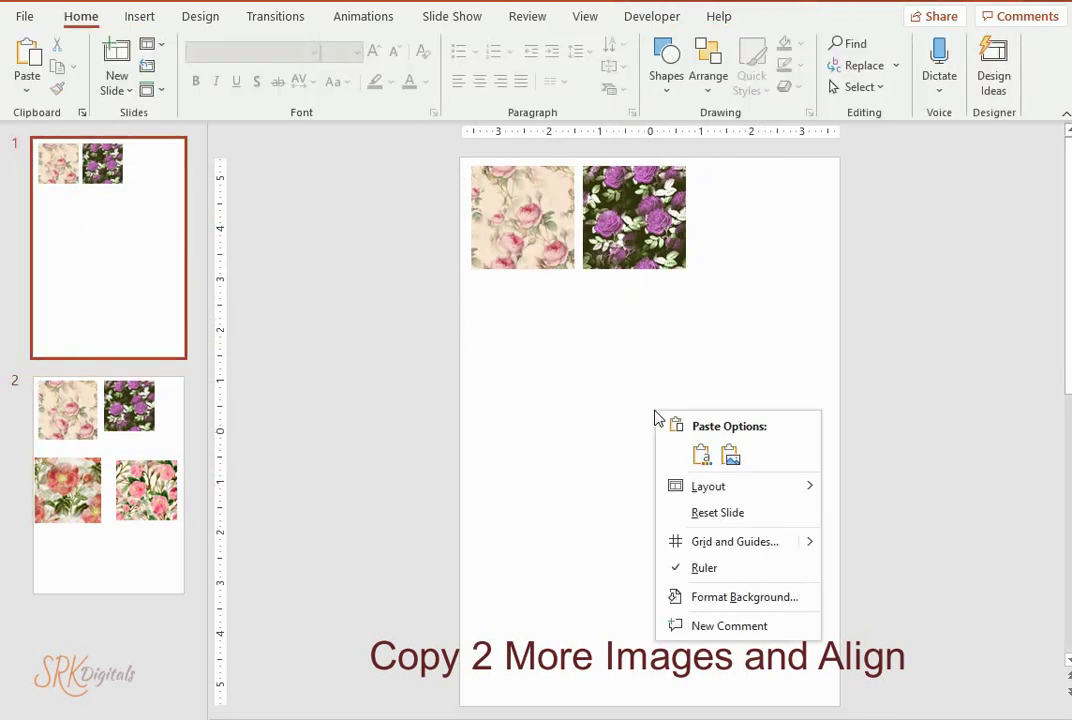
left_click(696, 454)
Step: Shrink the red rose picture to tile size and place it right of the purple tile
left_click_drag(523, 445, 535, 363)
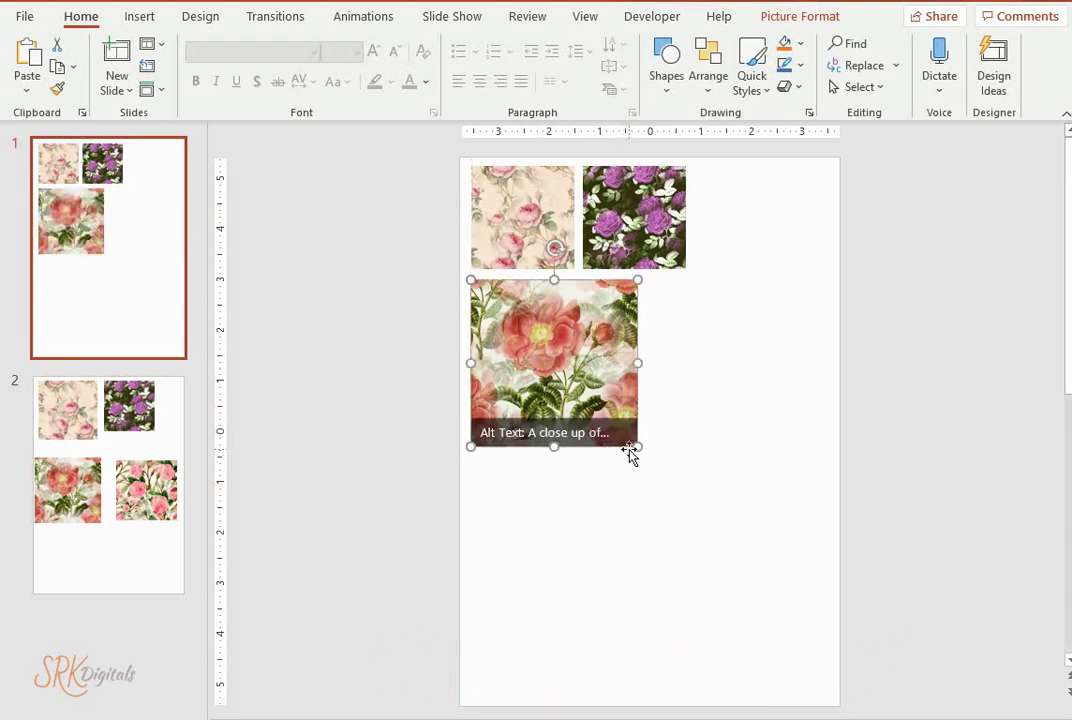
left_click_drag(636, 447, 572, 381)
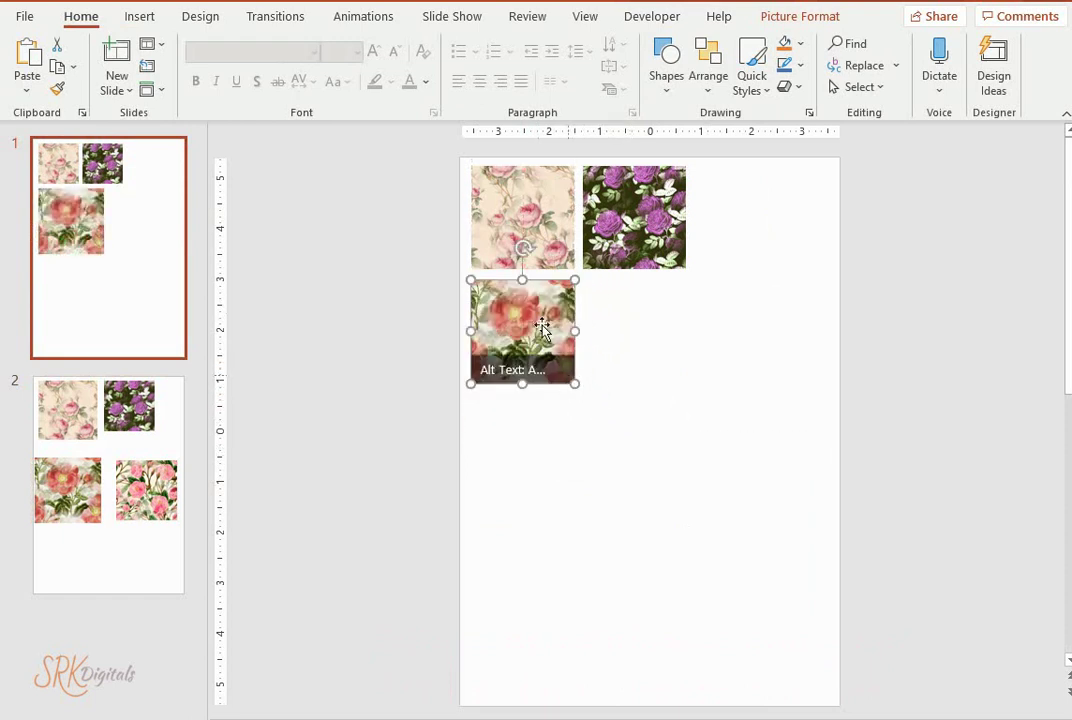
mouse_move(521, 326)
left_mouse_down()
mouse_move(775, 212)
mouse_move(746, 211)
left_mouse_up()
left_click(771, 408)
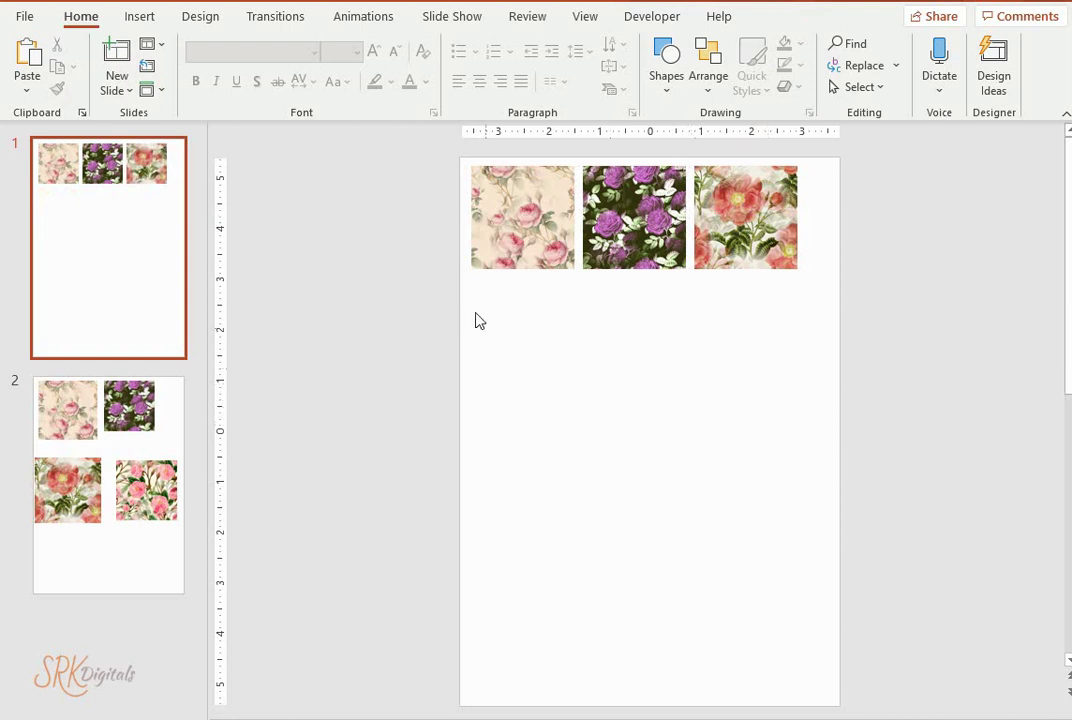
Step: Nudge the pink, purple and red tiles left into a tighter row, then return to slide 2
left_click(523, 220)
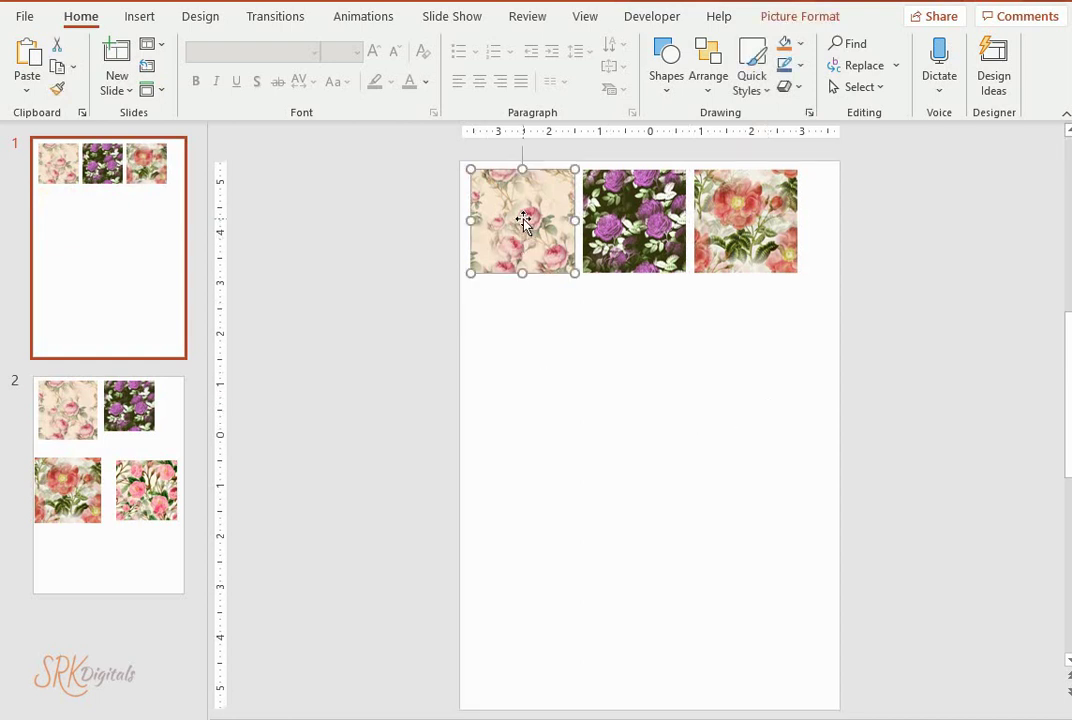
key("Left")
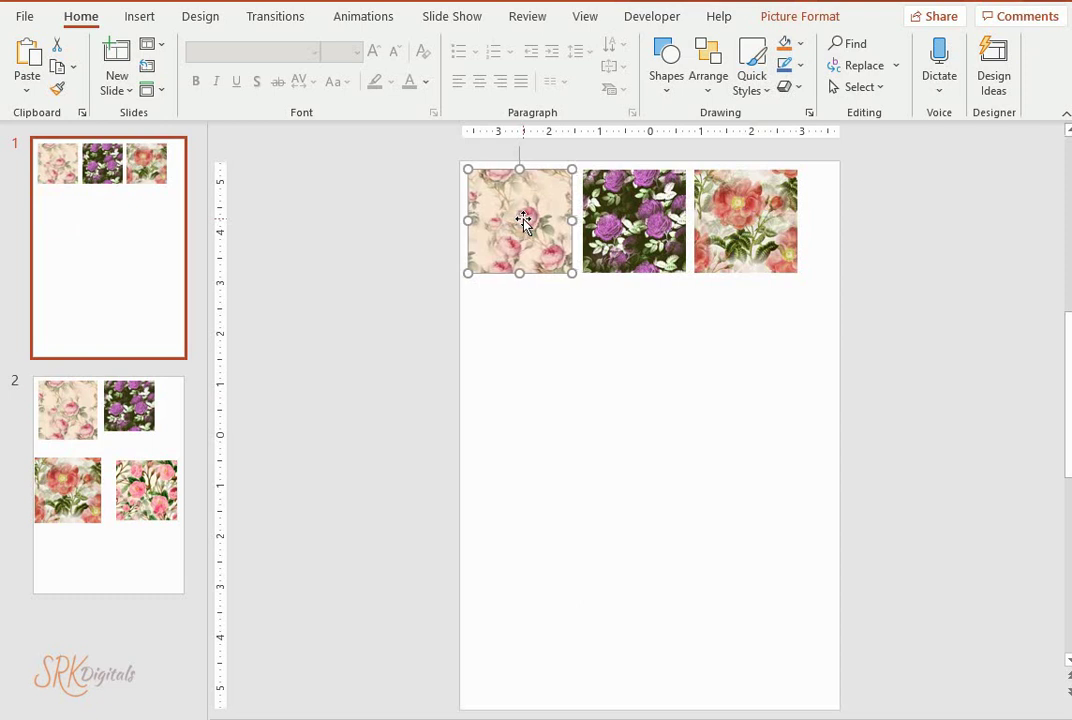
left_click(643, 222)
key("Left")
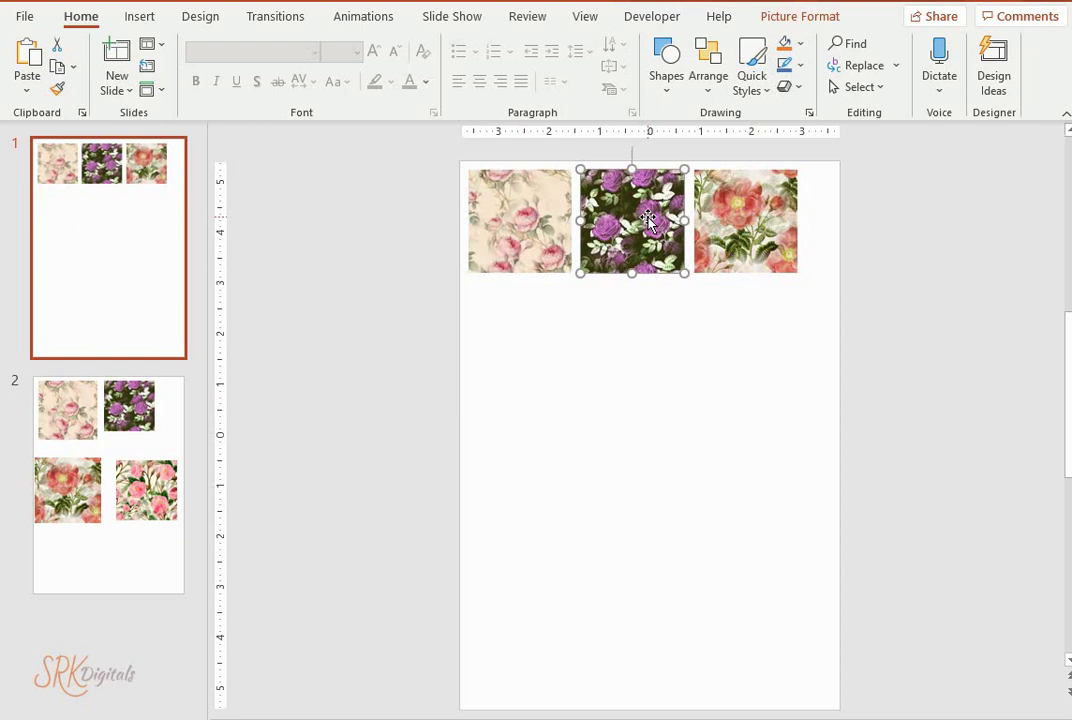
key("Left")
key("Left")
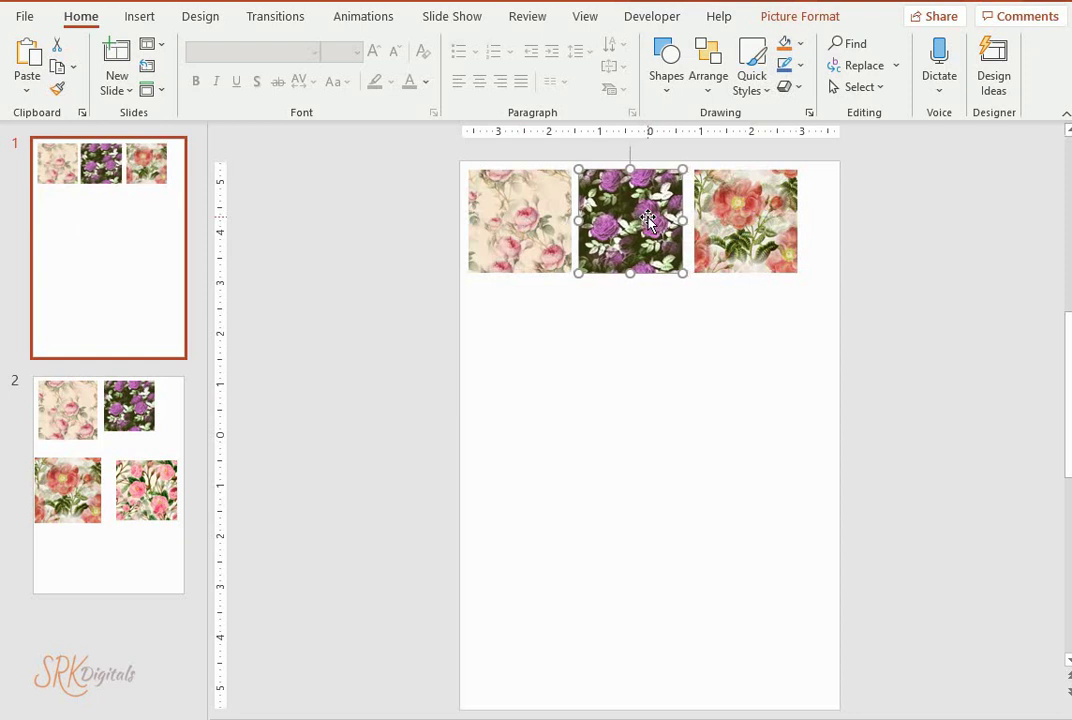
left_click_drag(754, 222, 748, 222)
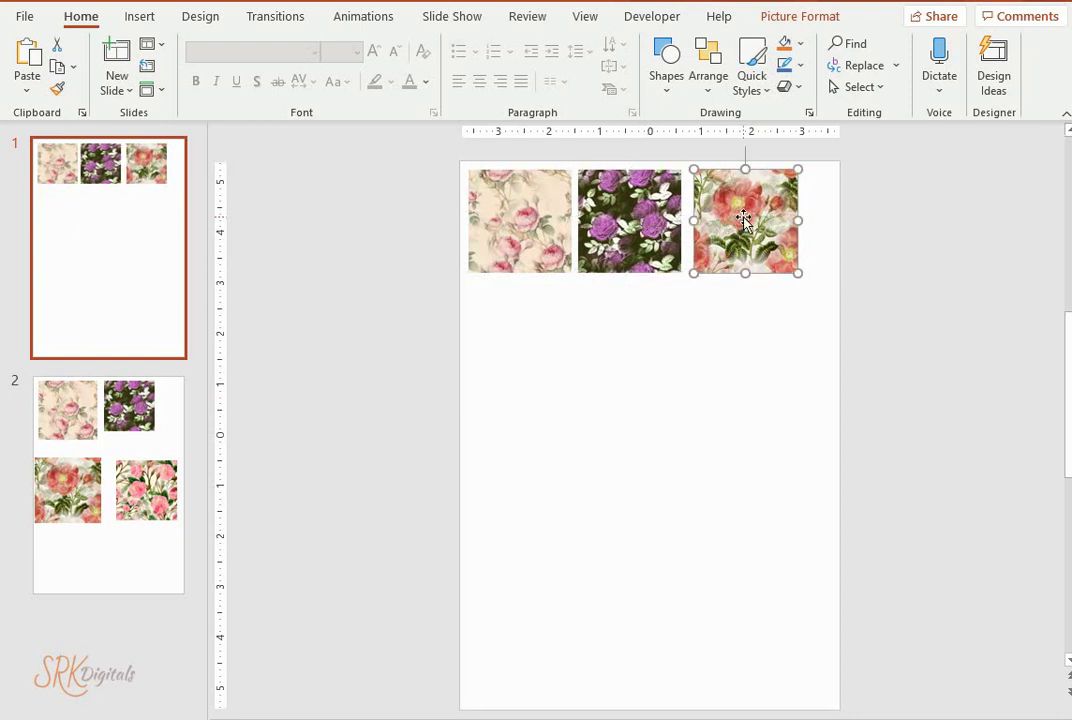
left_click(750, 406)
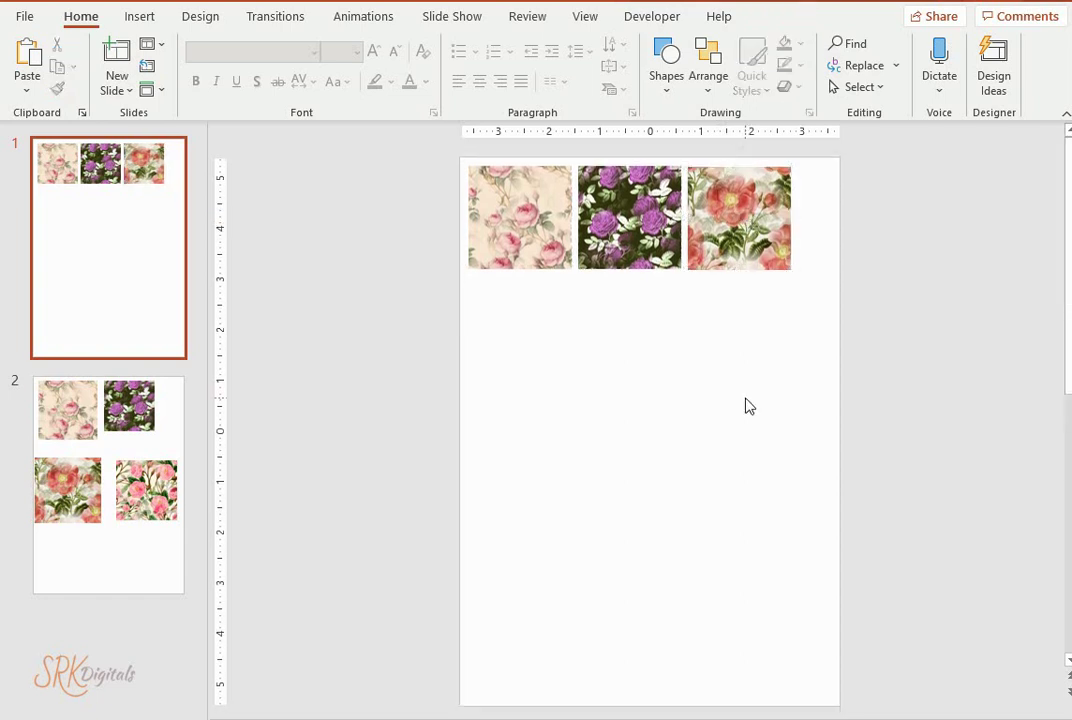
left_click(92, 560)
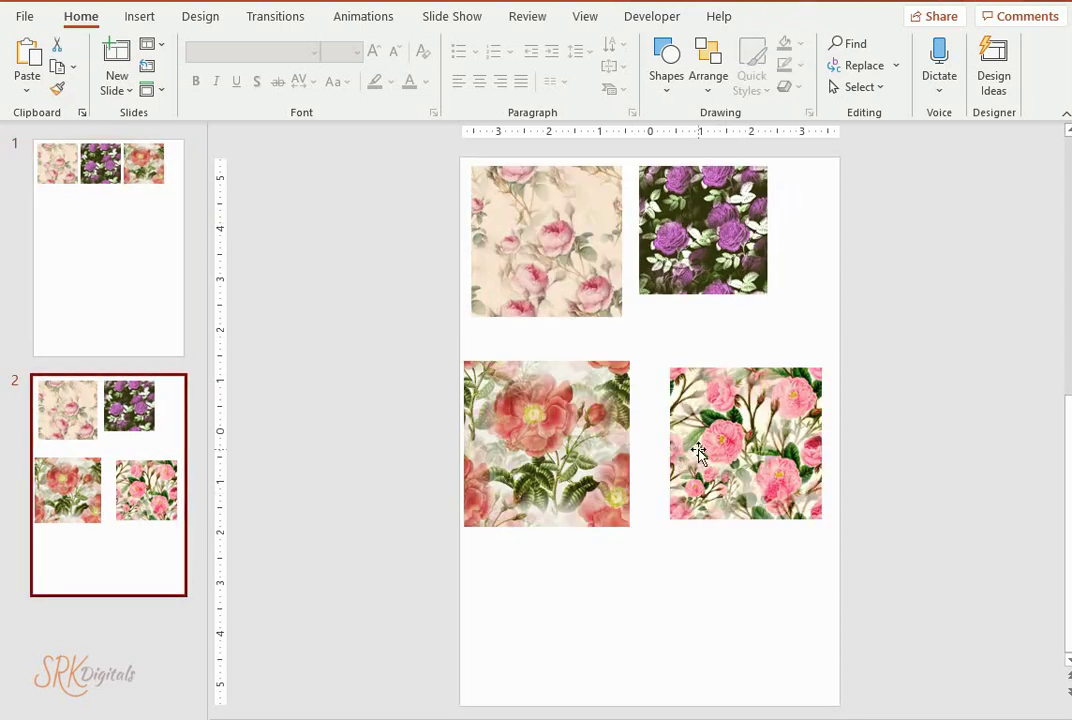
Step: Copy the pink rose picture from slide 2 and paste it onto slide 1
left_click(699, 452)
right_click(743, 452)
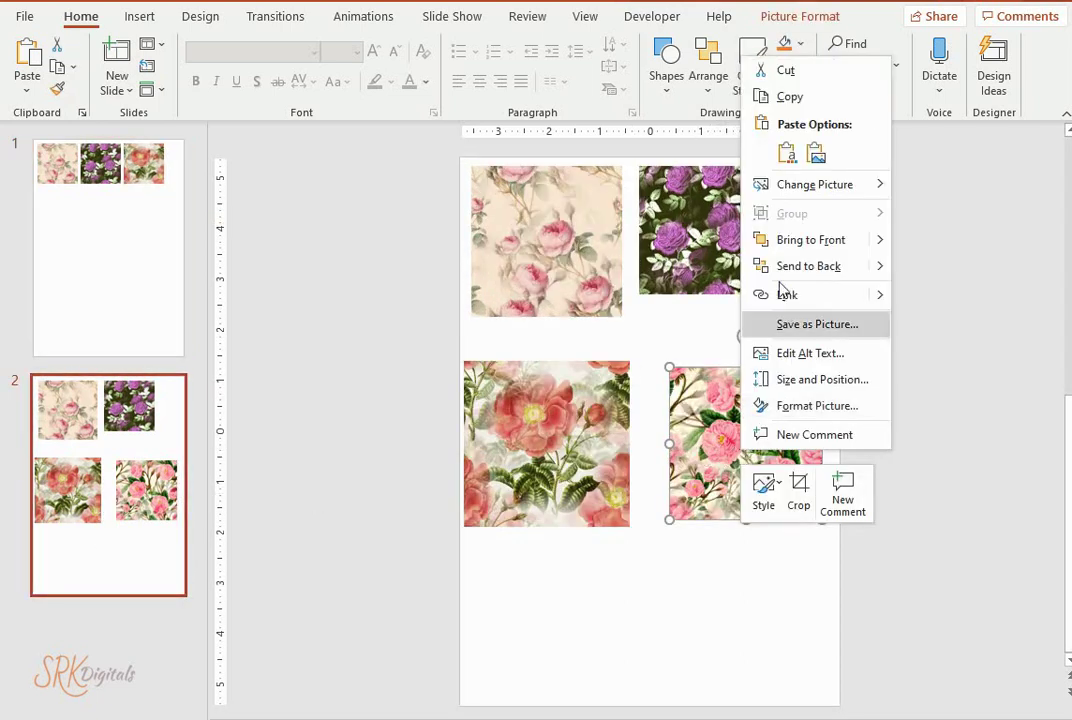
left_click(789, 96)
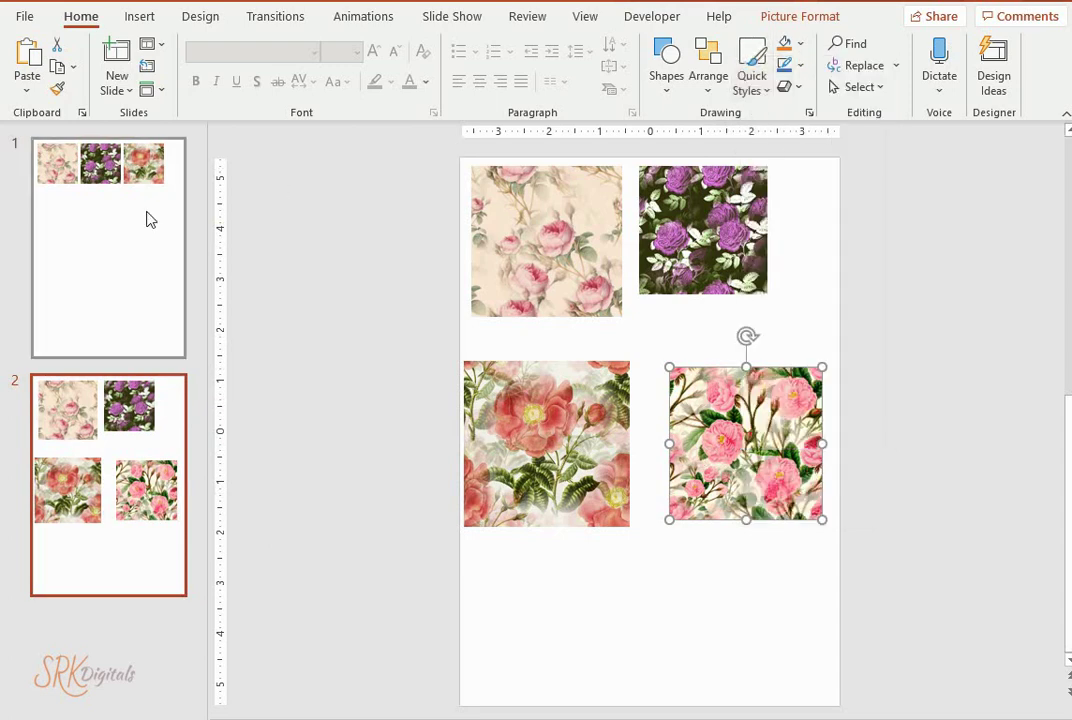
left_click(105, 256)
right_click(599, 403)
left_click(641, 440)
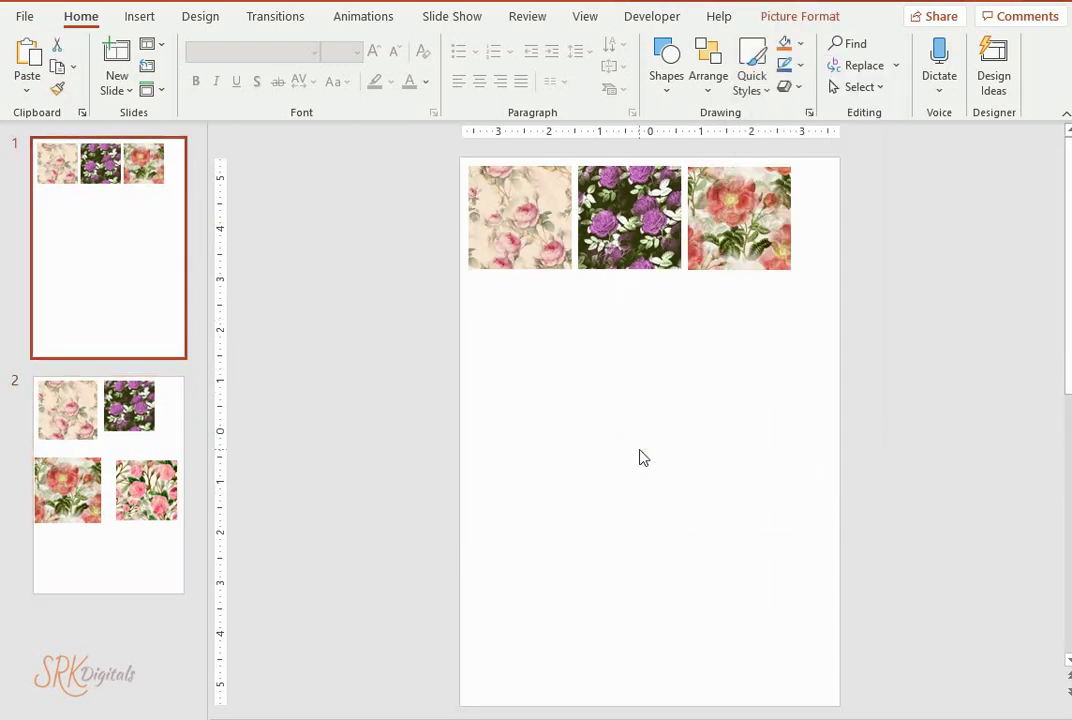
Step: Move the pasted picture to the top-left corner and enlarge it to nearly page size
mouse_move(747, 443)
left_mouse_down()
mouse_move(653, 367)
mouse_move(537, 237)
left_mouse_up()
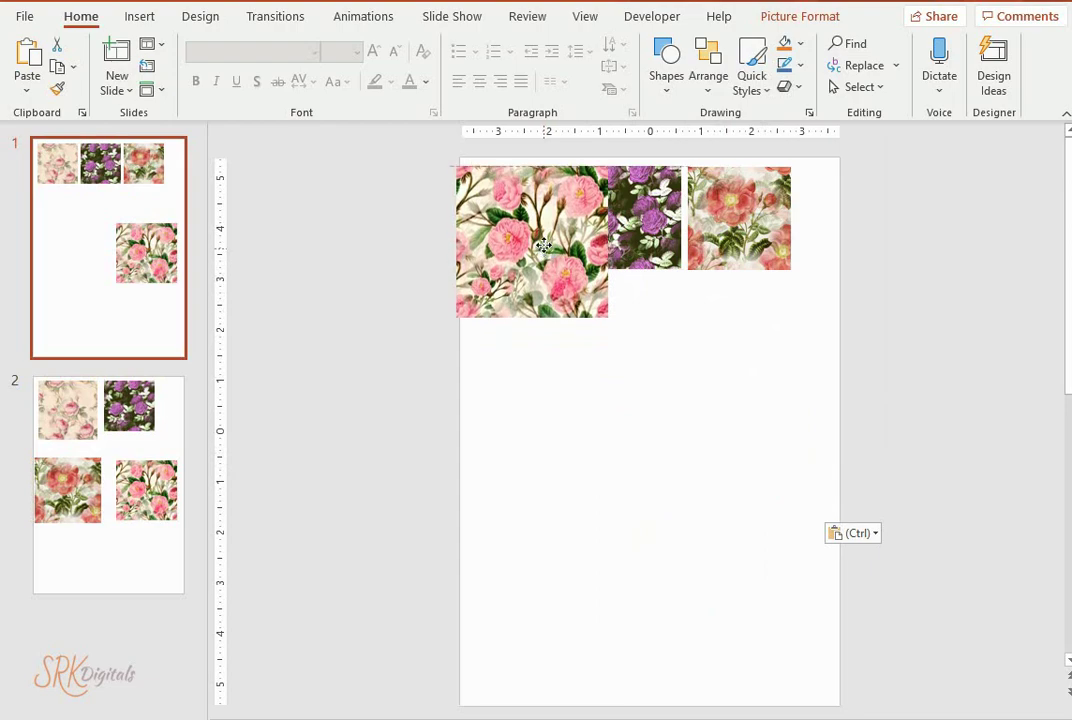
left_click_drag(609, 314, 910, 712)
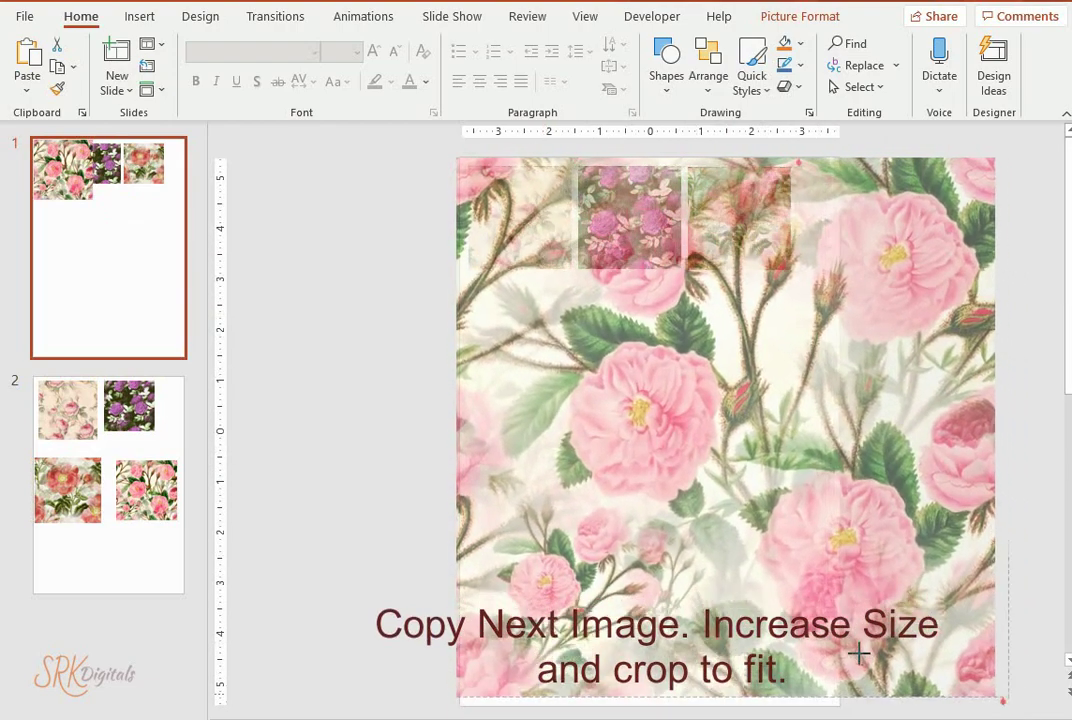
left_click_drag(910, 712, 870, 645)
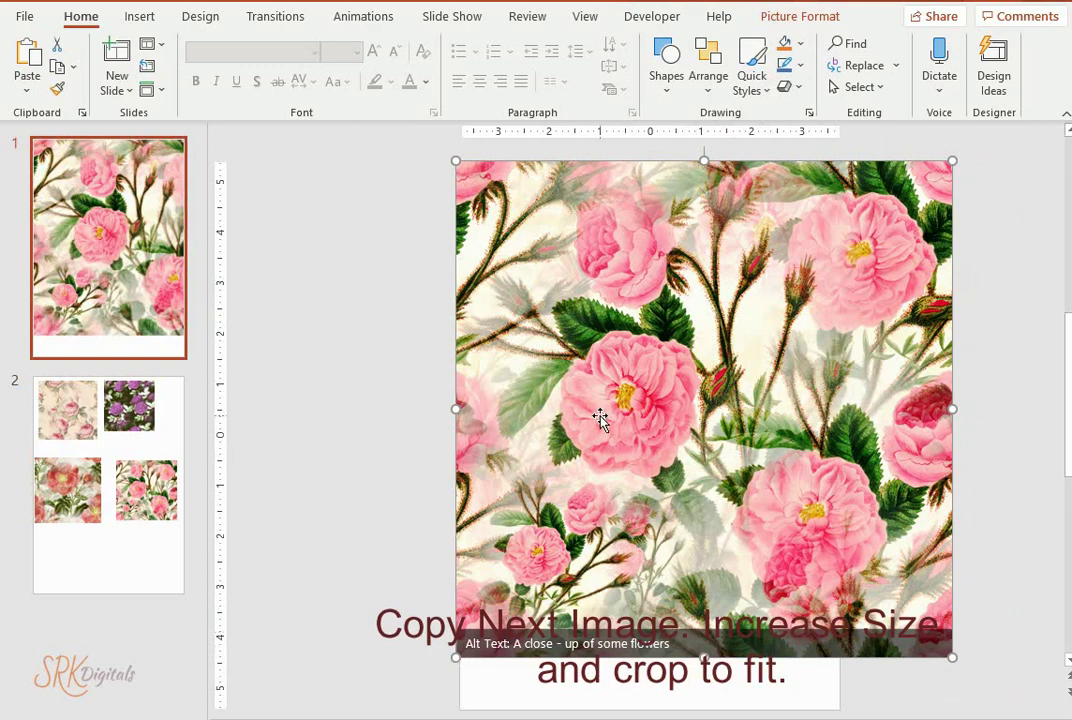
Step: Crop the big pink rose picture from both sides into a narrow vertical strip
left_click(821, 18)
left_click(903, 90)
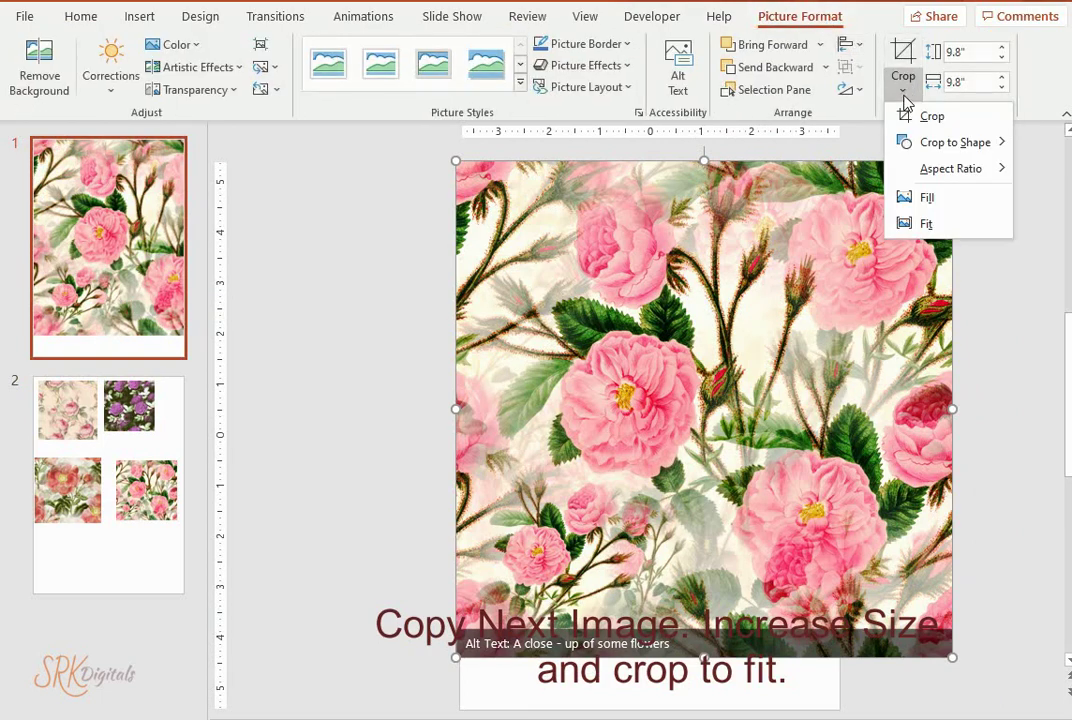
left_click(903, 114)
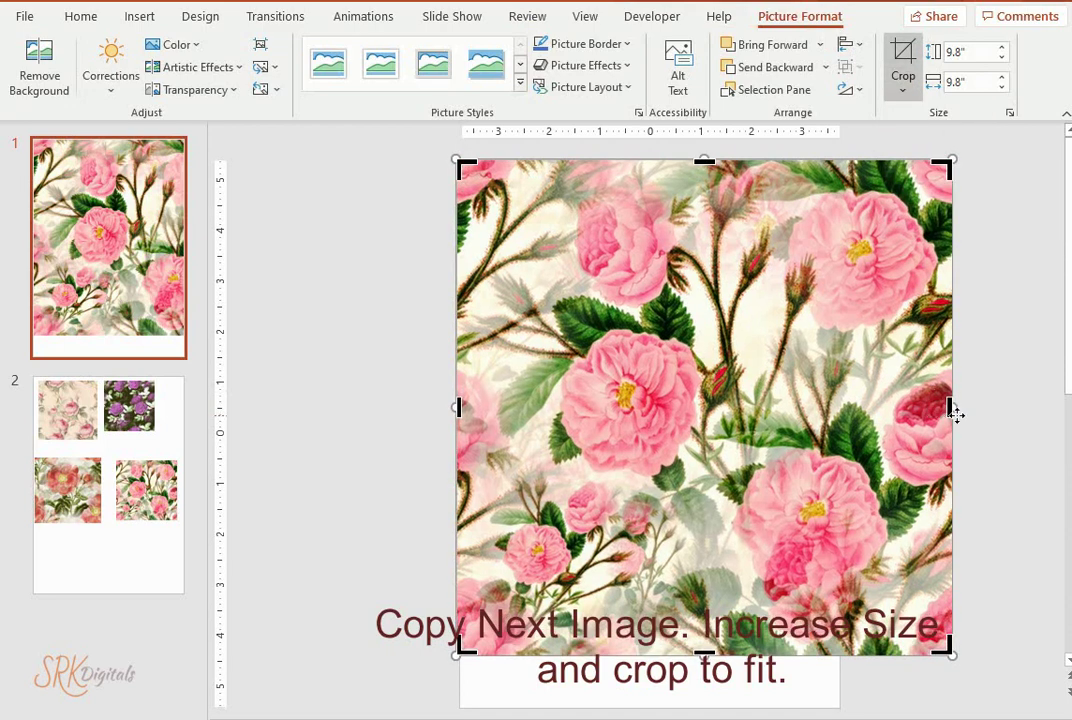
left_click_drag(950, 405, 877, 403)
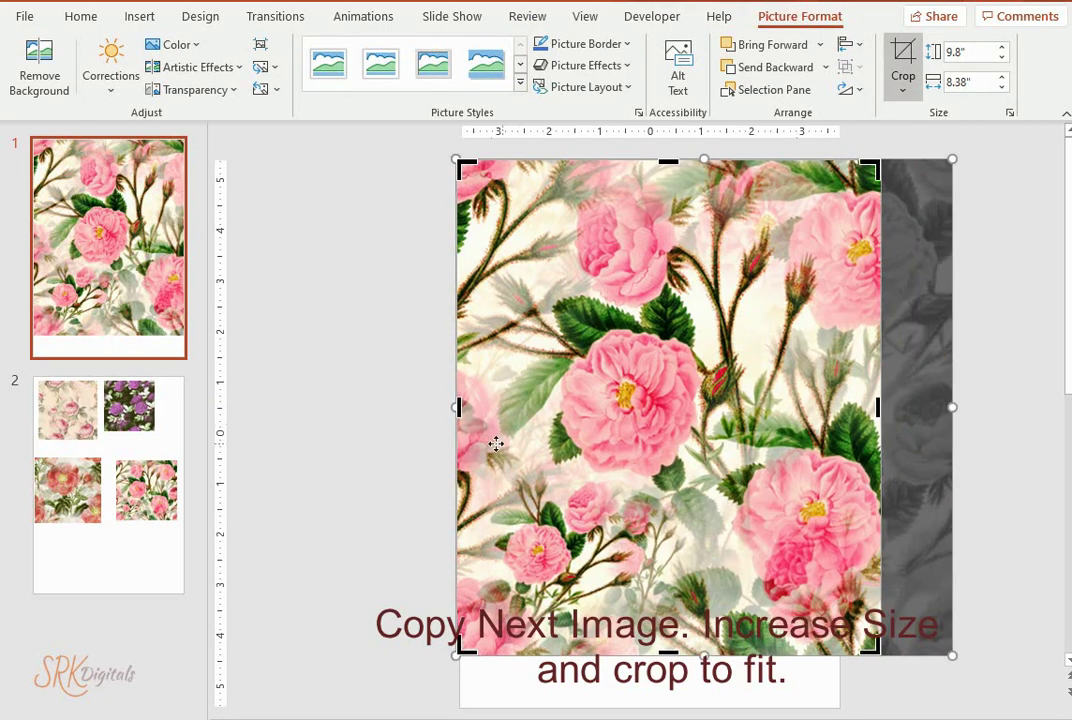
left_click_drag(458, 405, 803, 402)
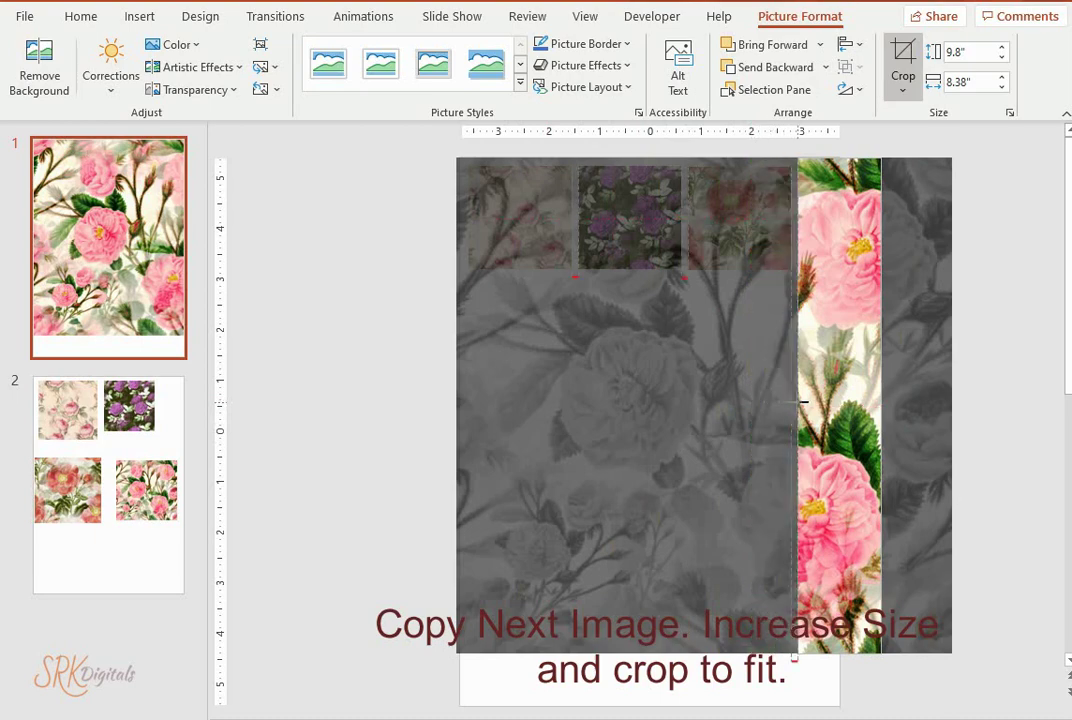
left_click(1005, 390)
left_click(861, 383)
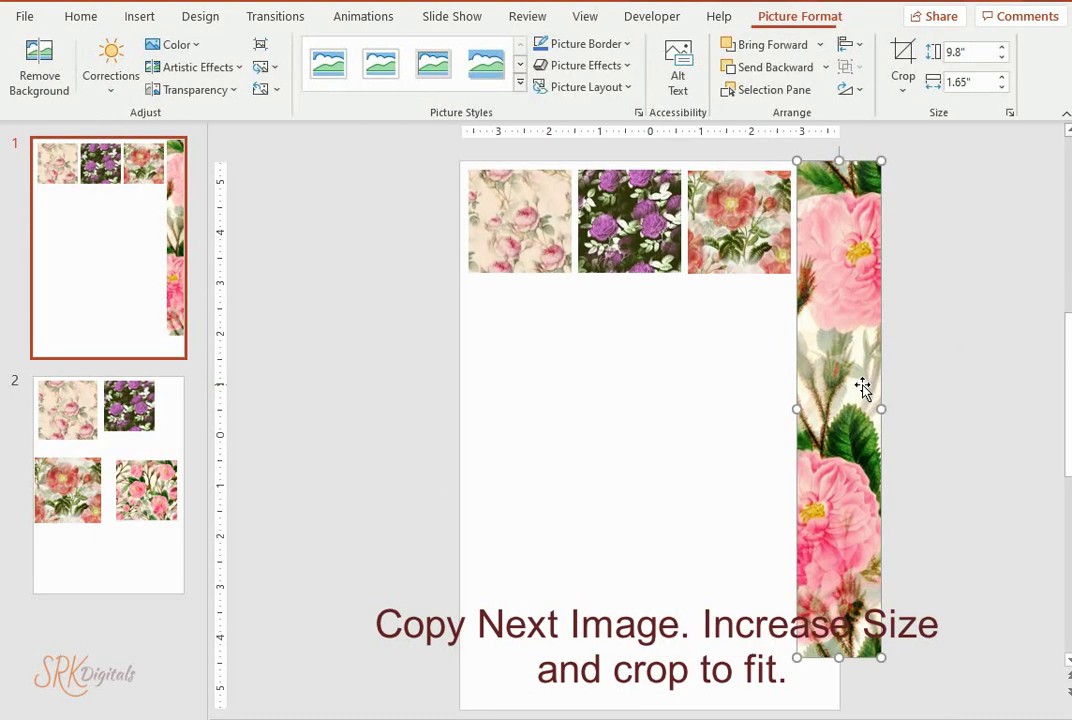
left_click(900, 62)
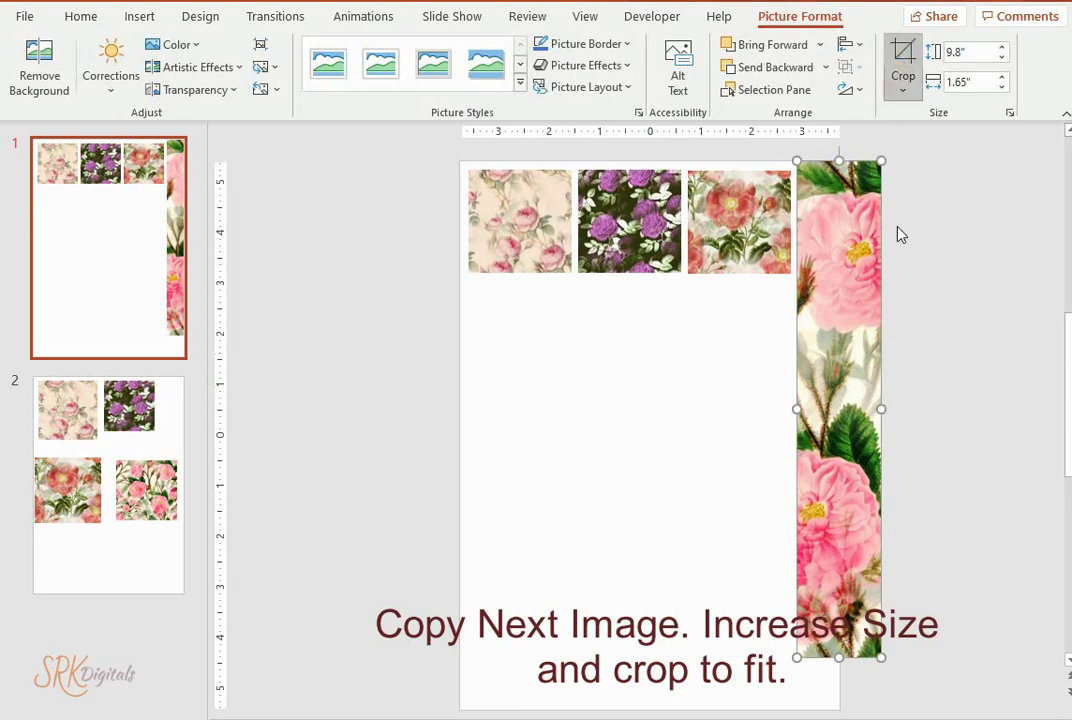
left_click_drag(878, 407, 829, 407)
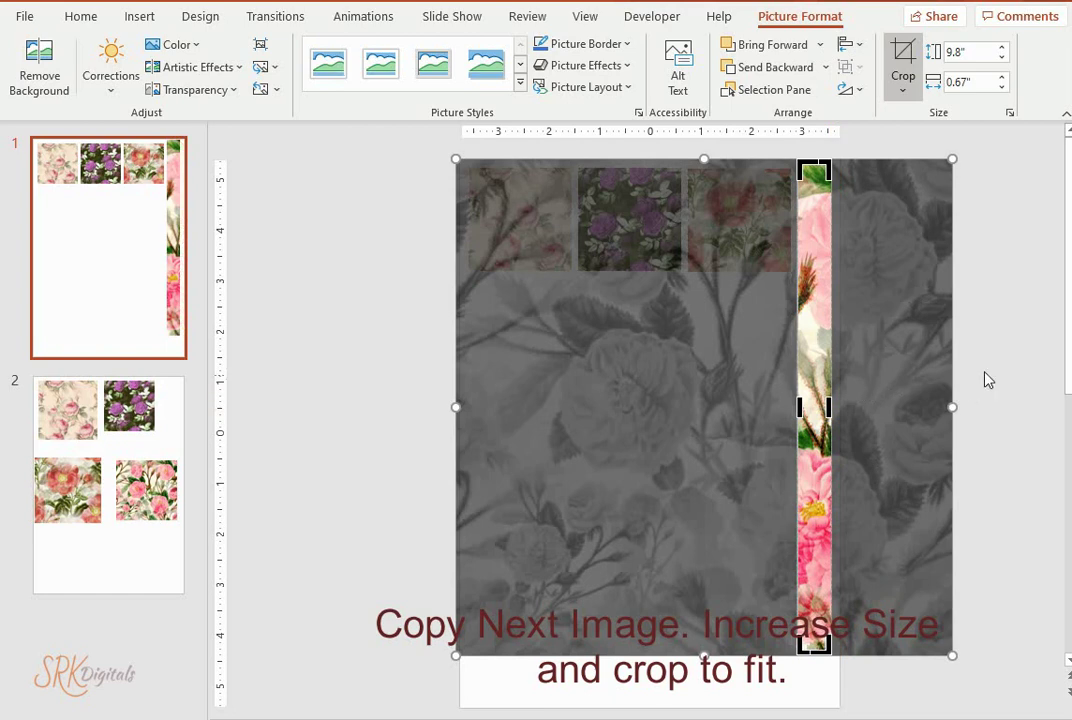
left_click(1005, 366)
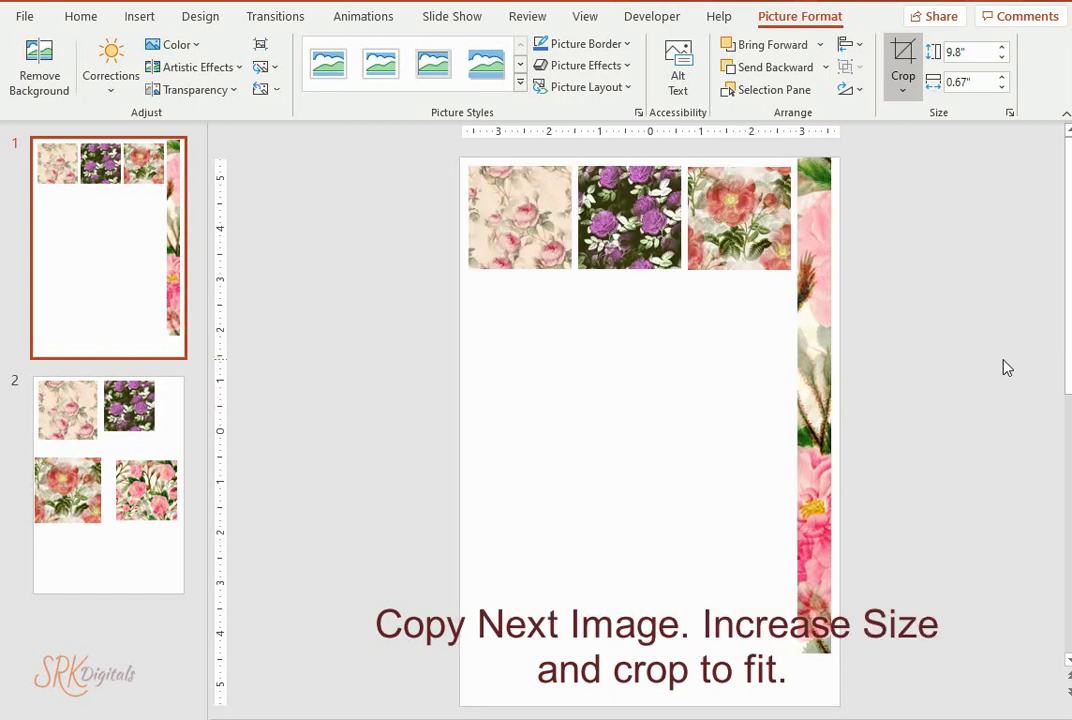
Step: Stretch the strip down the right edge to the slide's bottom, about 9.8 by 0.67 inches
left_click(816, 474)
left_click_drag(816, 474, 815, 485)
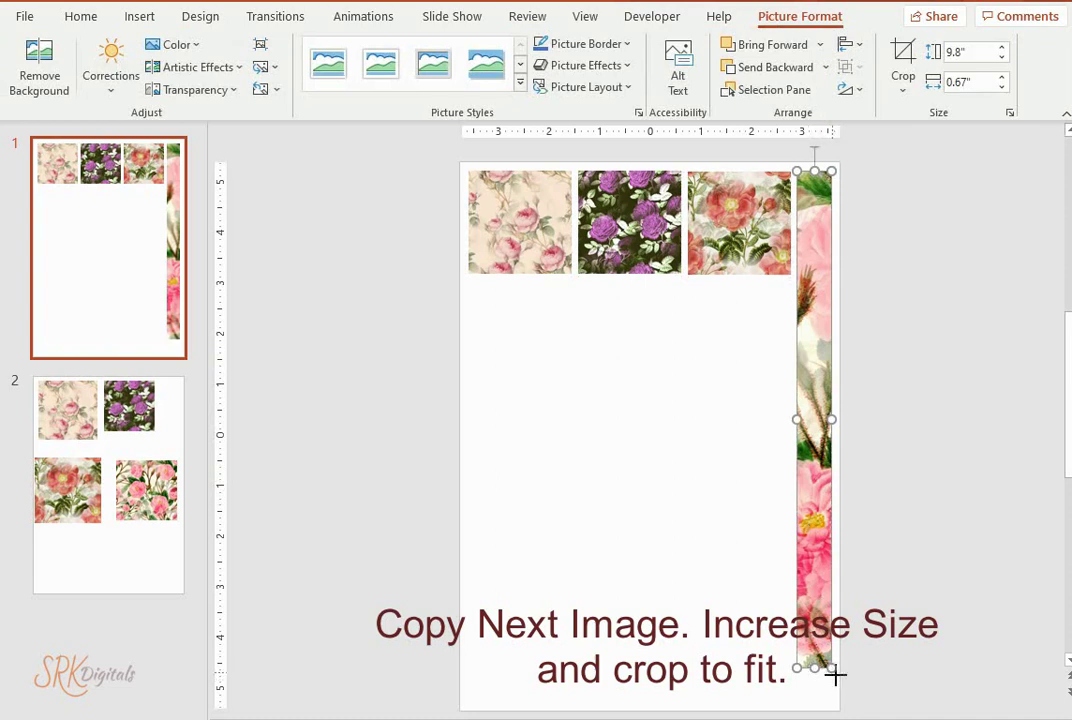
left_click_drag(835, 676, 821, 694)
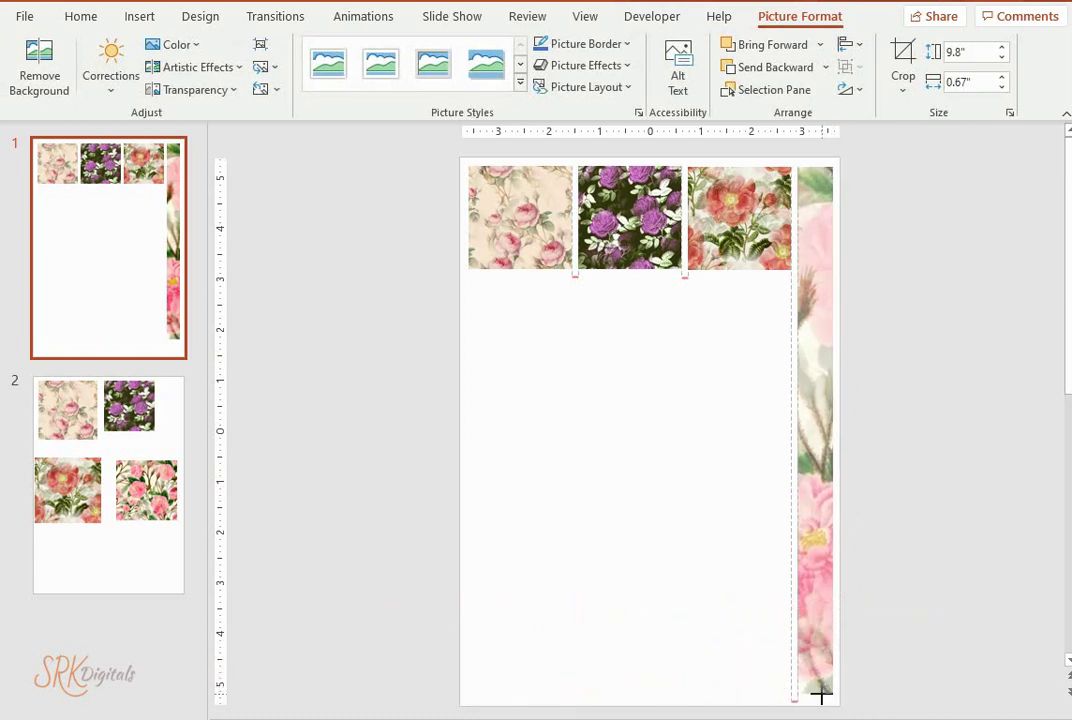
left_click_drag(821, 695, 816, 692)
left_click(925, 514)
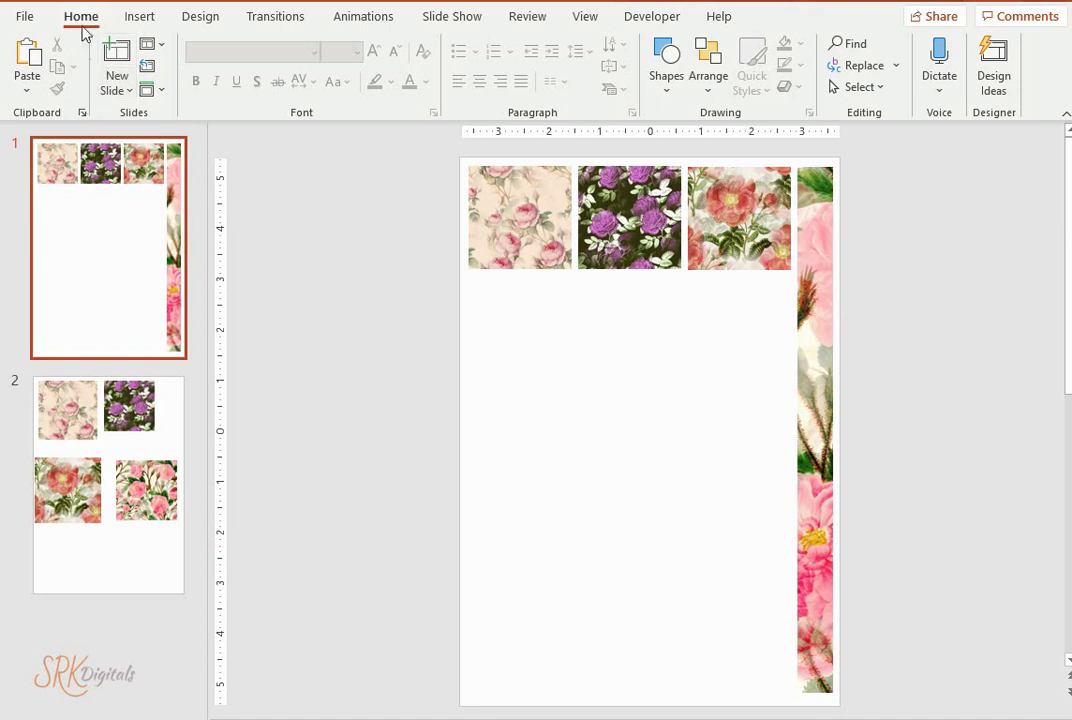
Step: Copy and paste the first cream rose tile, then align the copy directly under the original
left_click(142, 18)
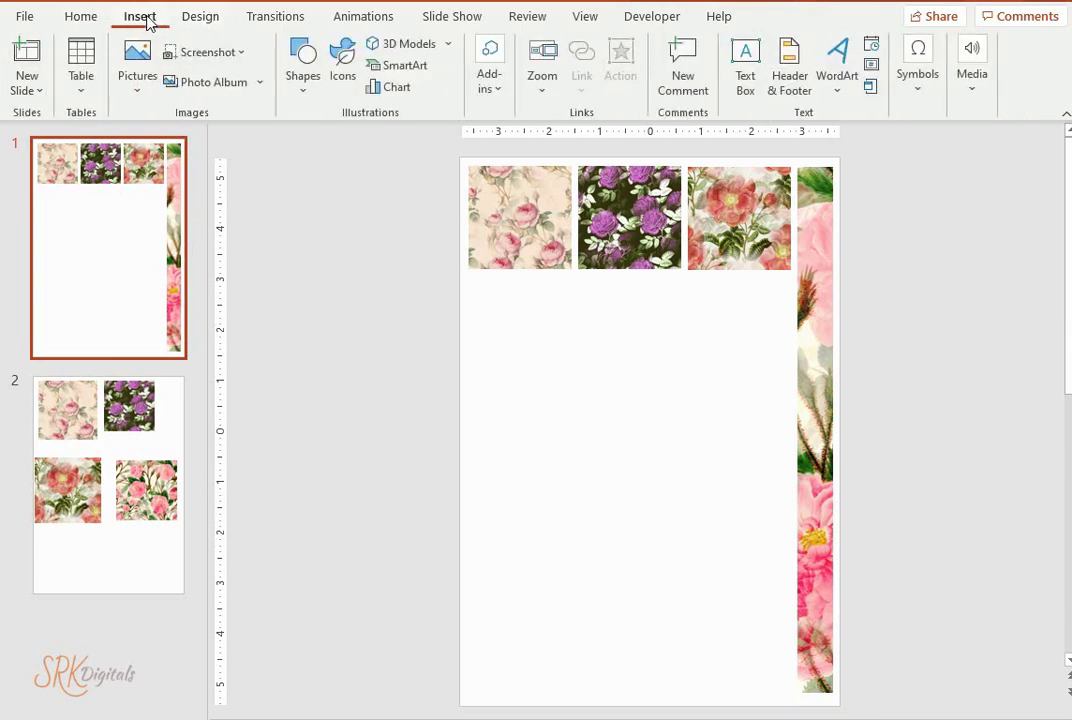
left_click(298, 102)
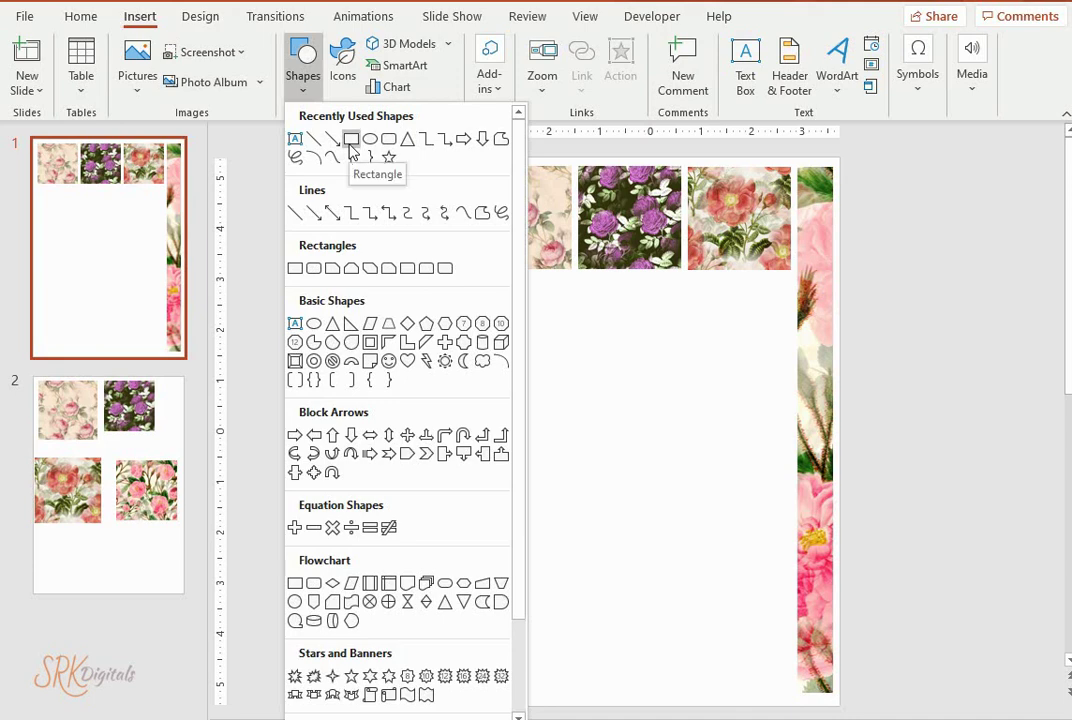
left_click(593, 373)
right_click(520, 232)
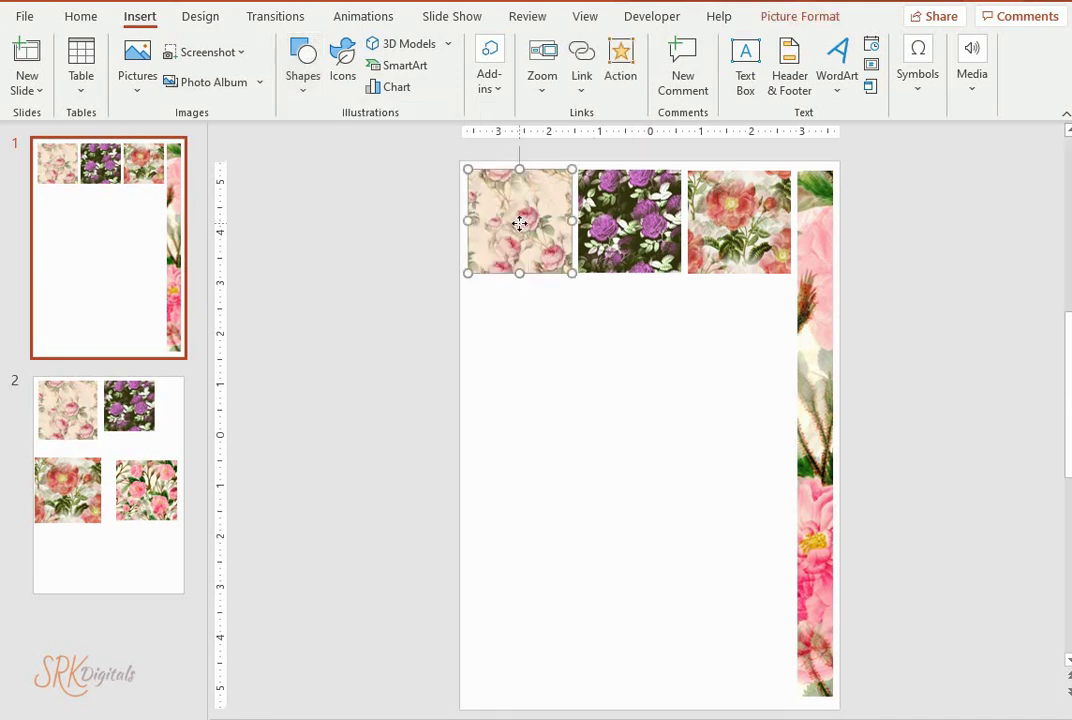
left_click(560, 264)
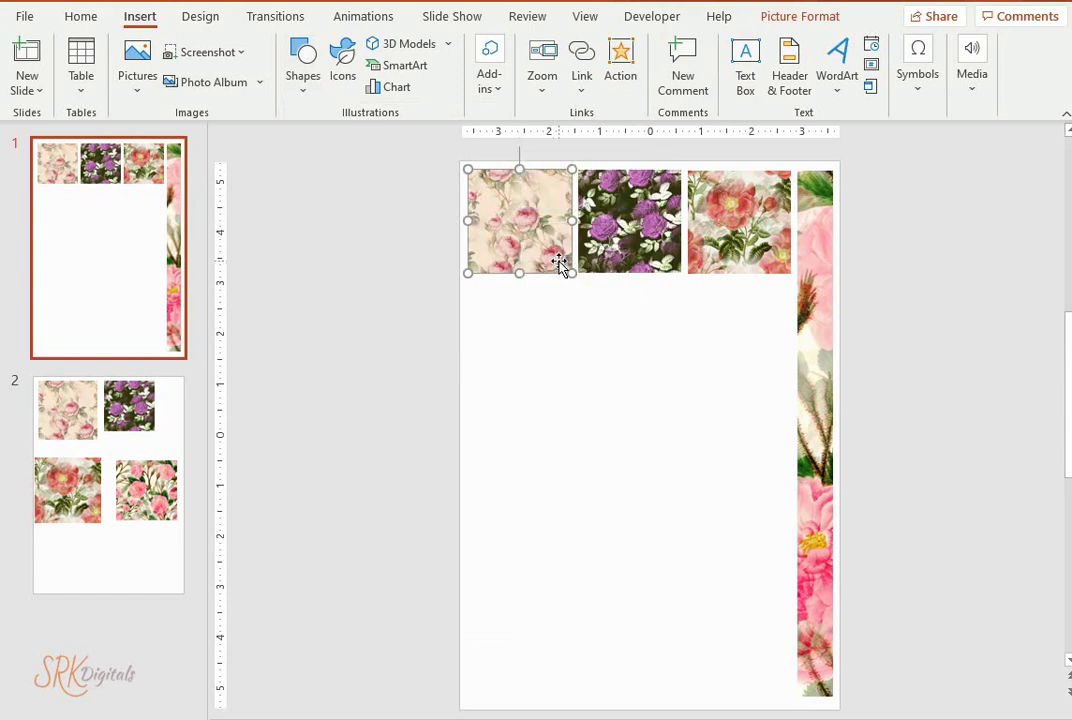
right_click(585, 391)
left_click(653, 426)
mouse_move(520, 202)
left_mouse_down()
mouse_move(527, 302)
mouse_move(518, 307)
left_mouse_up()
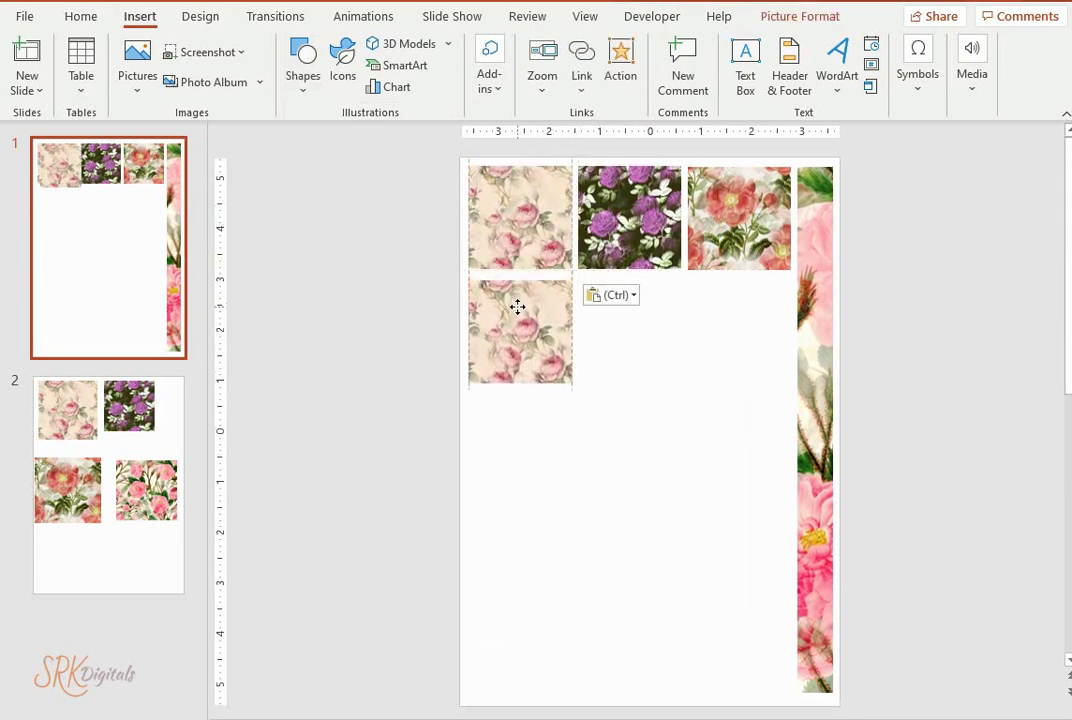
left_click_drag(518, 307, 518, 307)
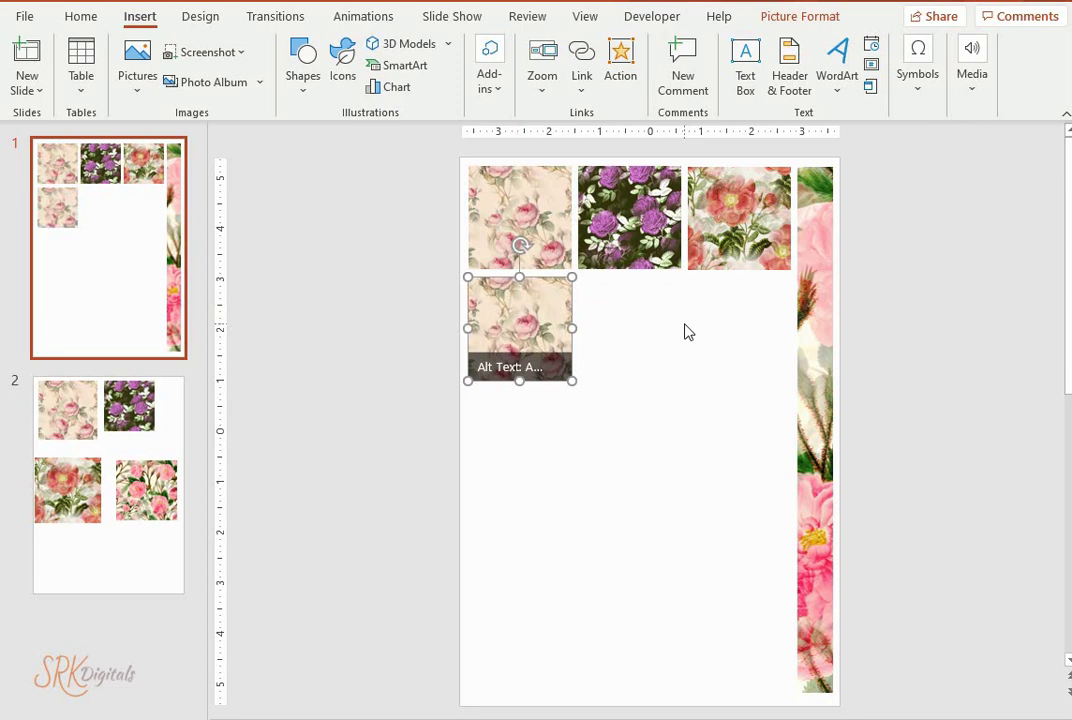
left_click(598, 347)
left_click(518, 318)
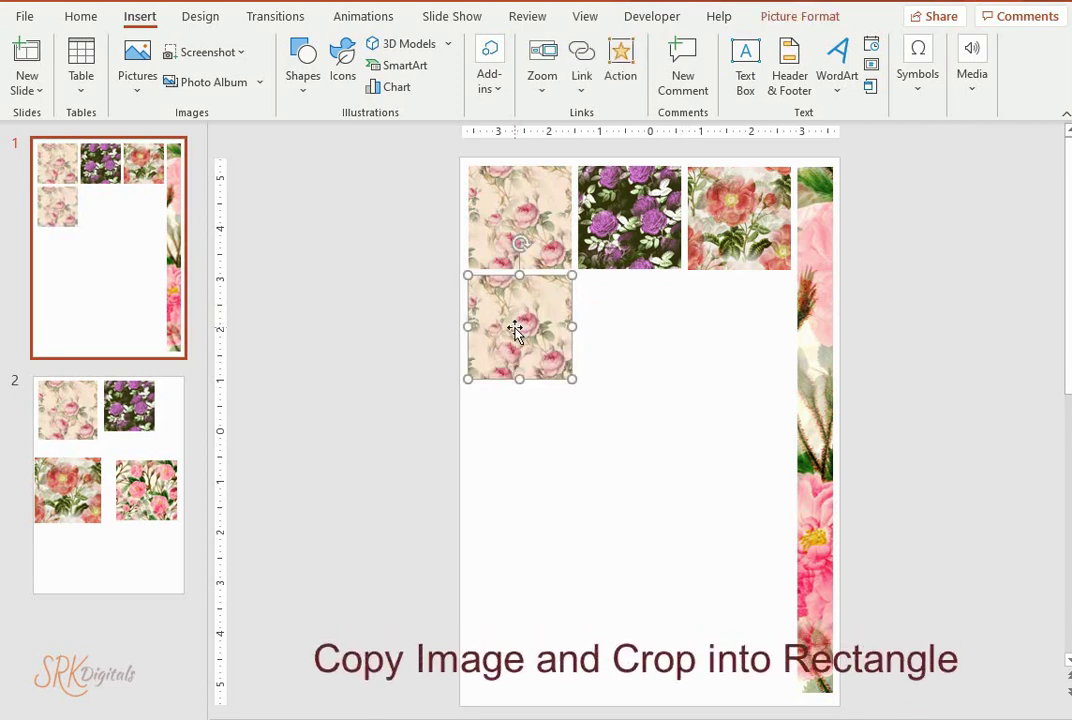
Step: Crop the bottom of the copied cream rose tile to about half its height
left_click(818, 20)
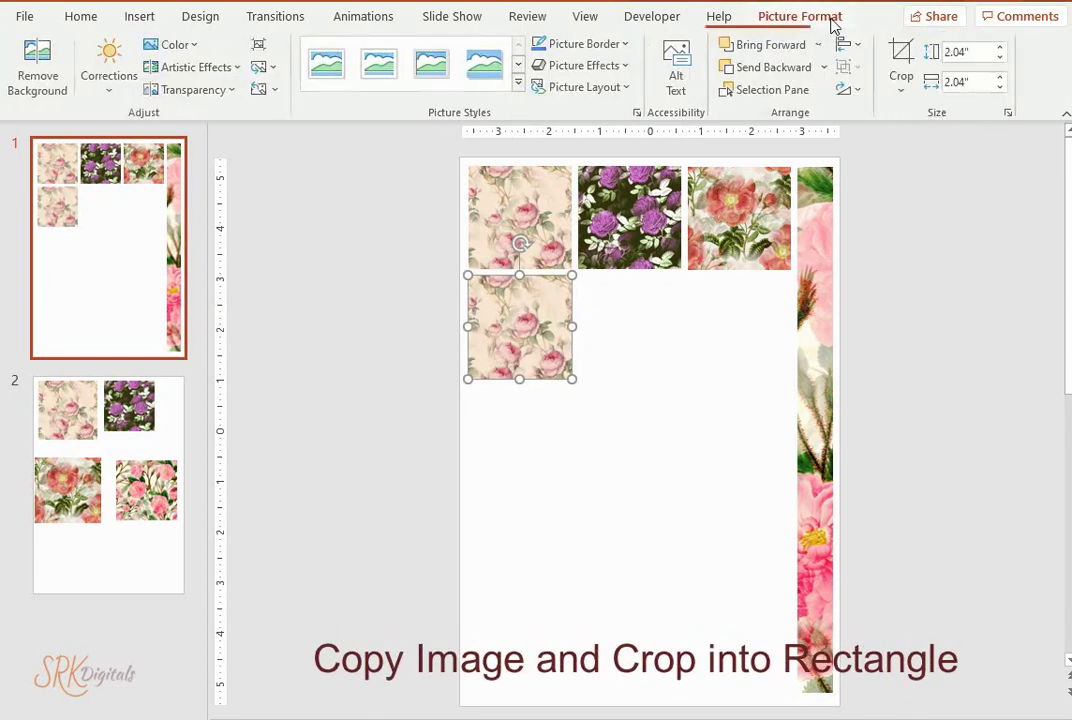
left_click(904, 80)
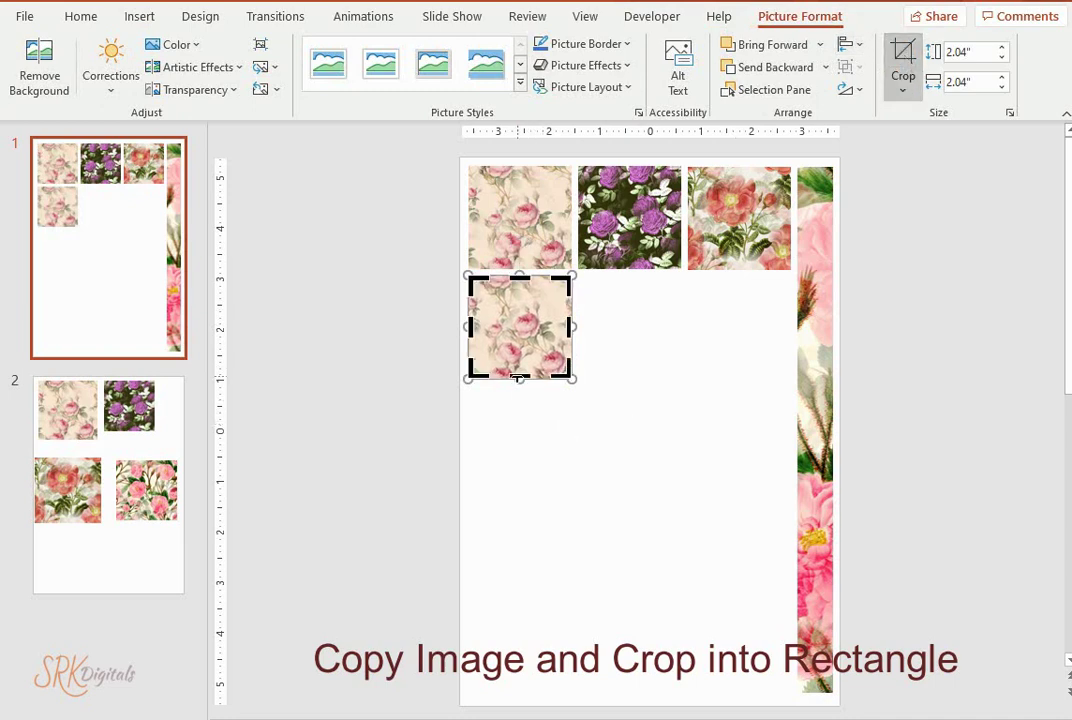
left_click_drag(518, 376, 516, 338)
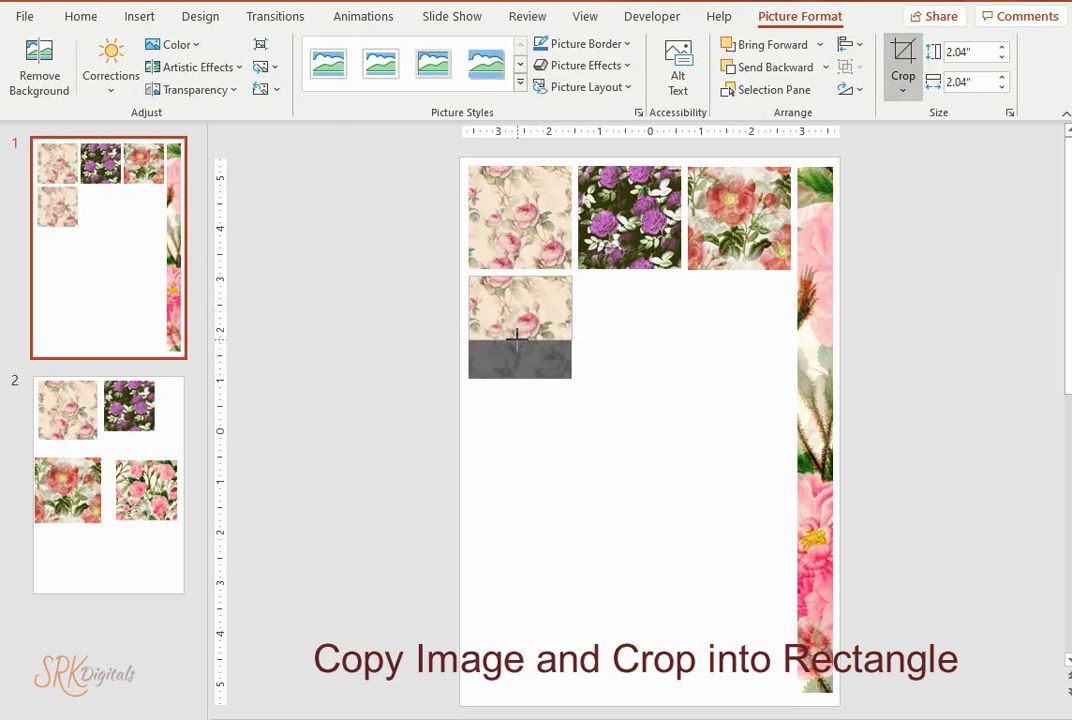
left_click_drag(516, 339, 516, 331)
left_click(658, 346)
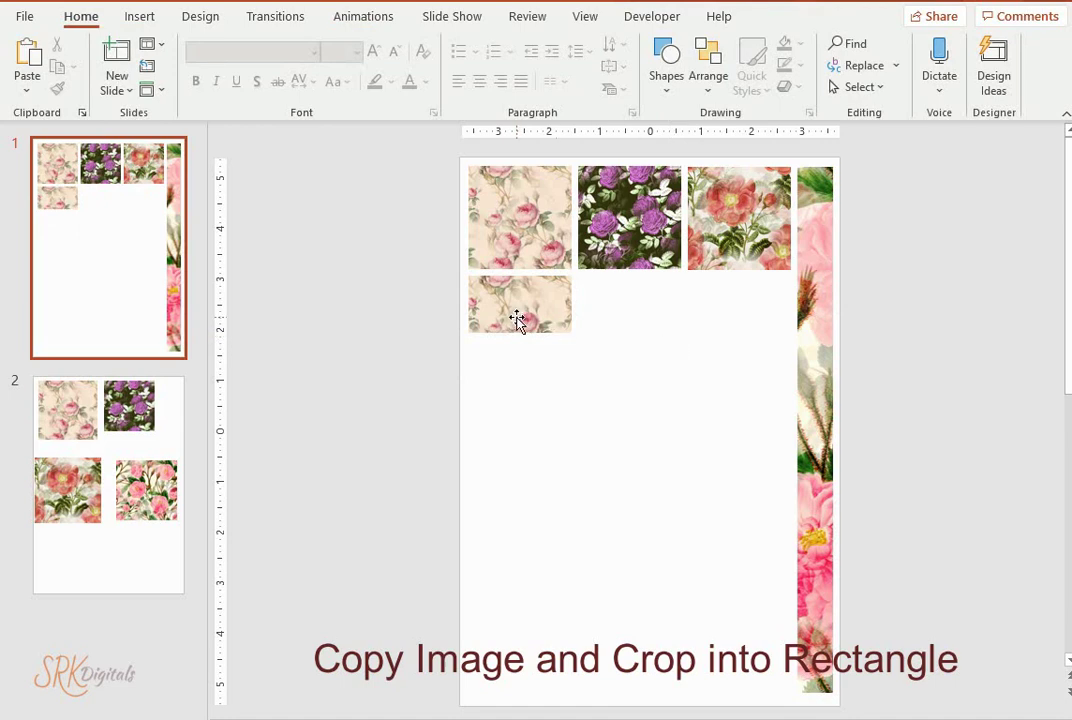
Step: Paste a copy of the purple-rose tile directly below the original
left_click(638, 243)
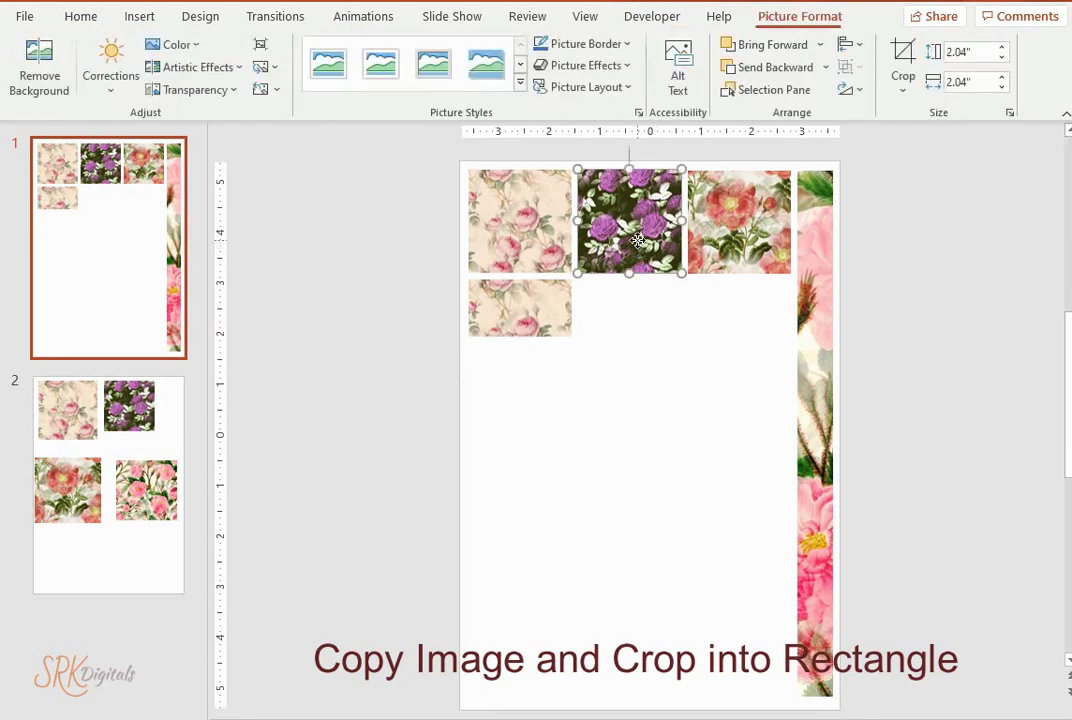
right_click(640, 243)
left_click(690, 283)
right_click(646, 330)
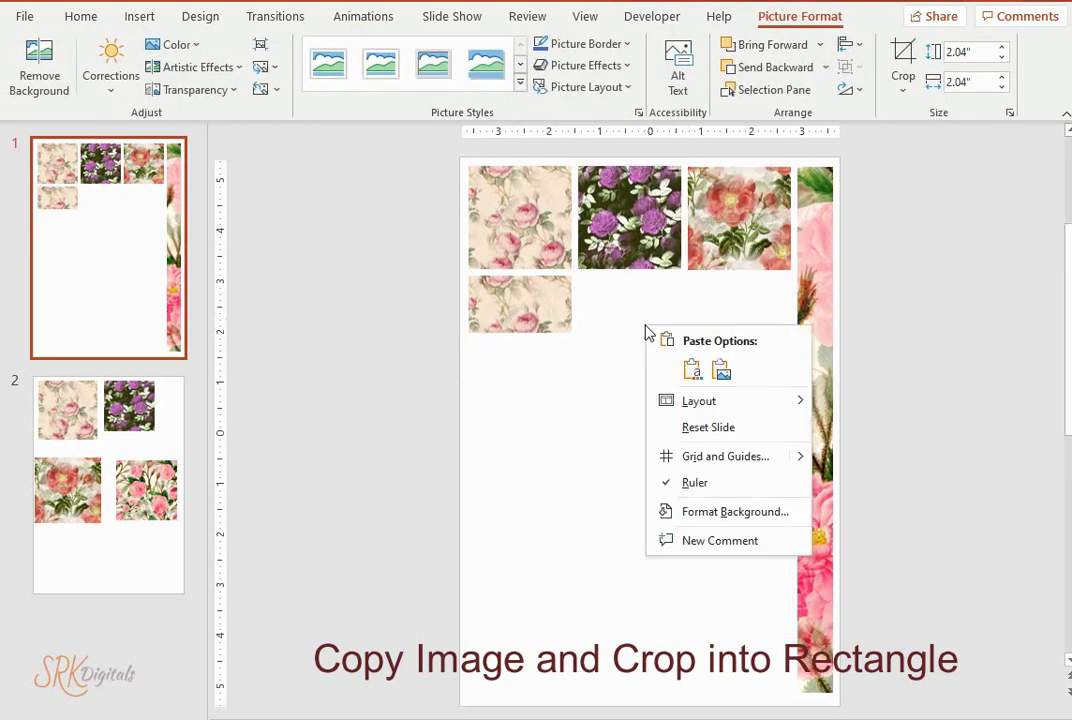
left_click(691, 368)
left_click_drag(626, 231, 618, 332)
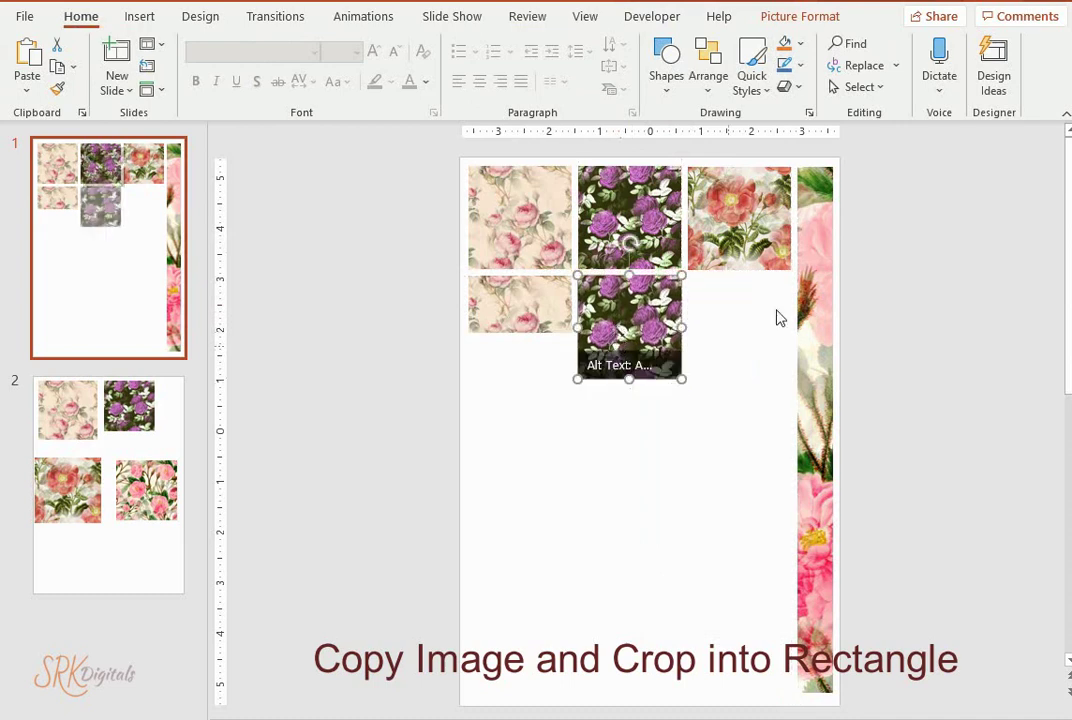
Step: Crop the purple-rose copy's bottom so it matches the short cream strip
left_click(828, 20)
left_click(903, 58)
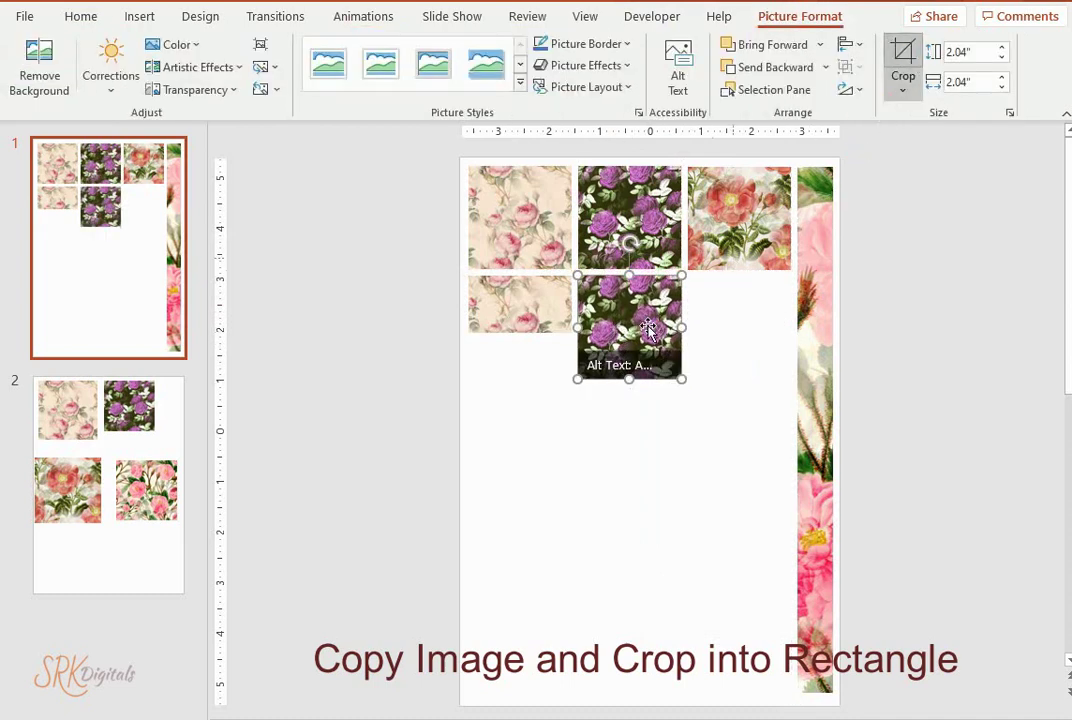
left_click_drag(629, 376, 624, 329)
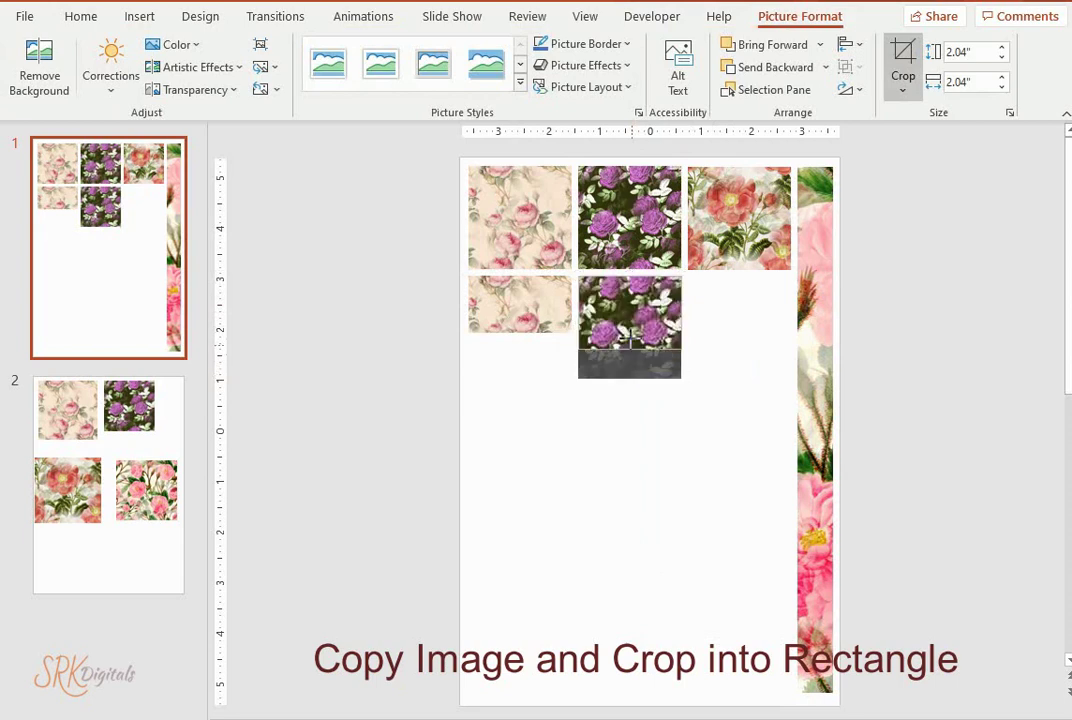
left_click(752, 326)
left_click(756, 215)
Step: Paste a copy of the pink-rose tile directly below the original
right_click(767, 225)
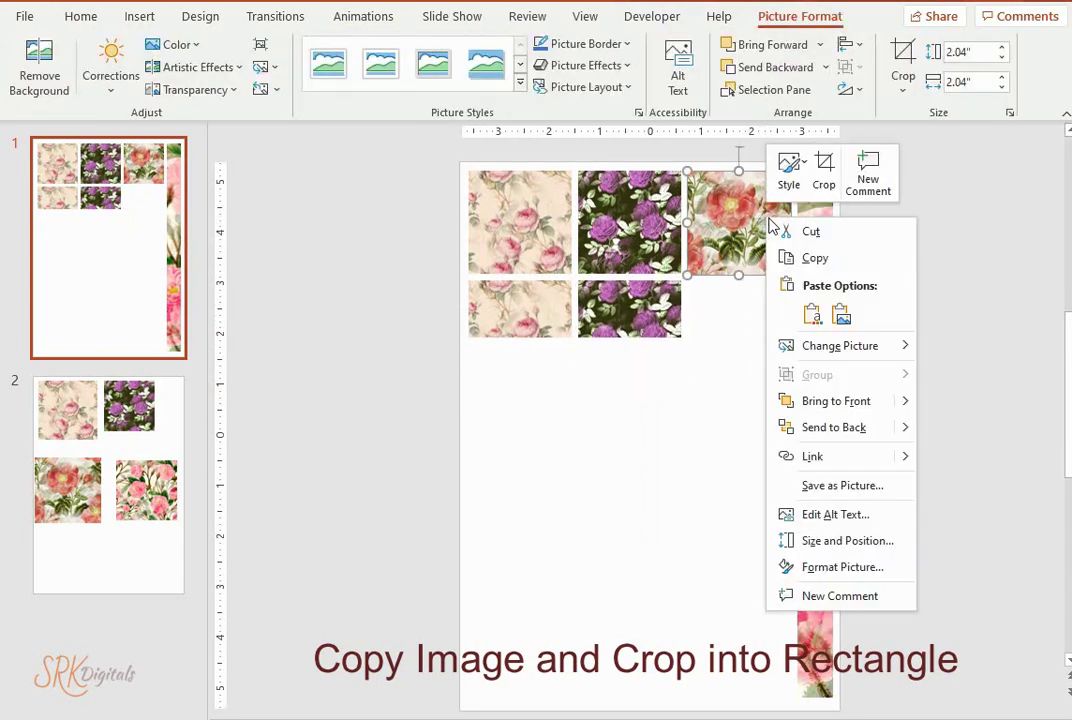
left_click(790, 259)
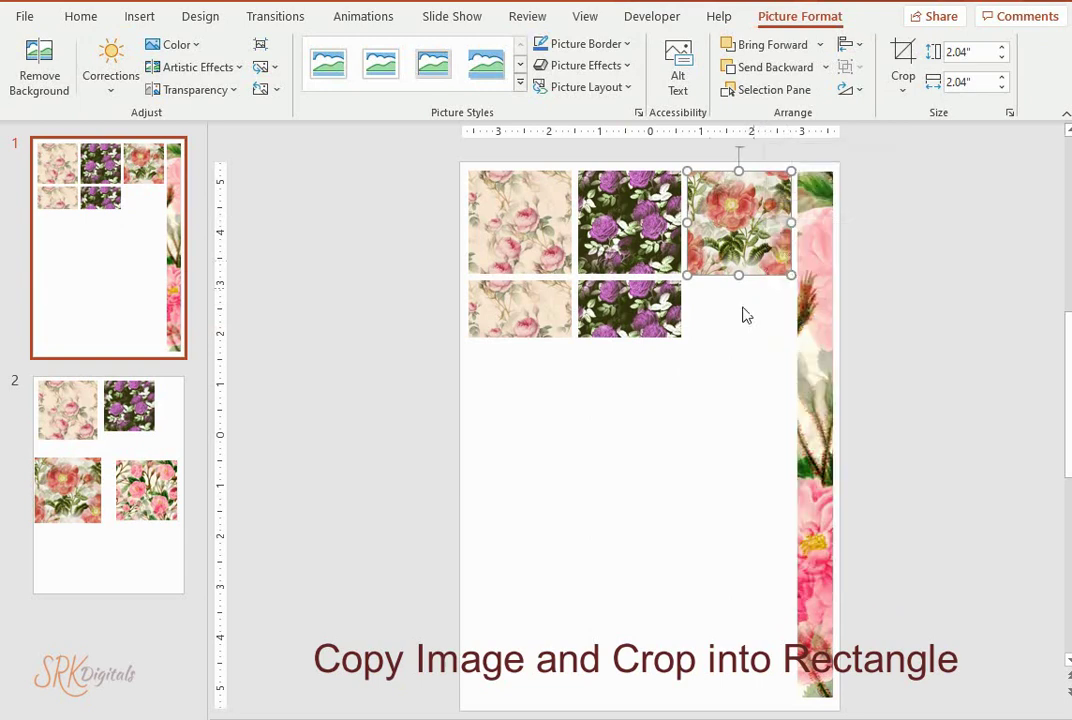
right_click(715, 342)
left_click(755, 378)
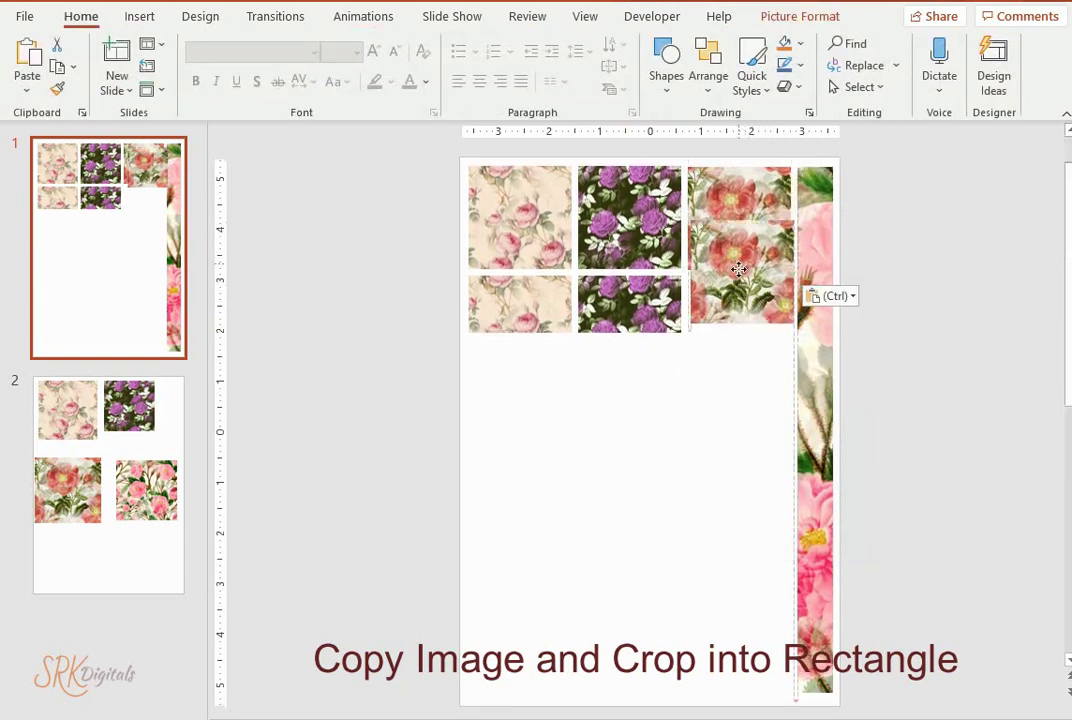
left_click_drag(744, 222, 736, 322)
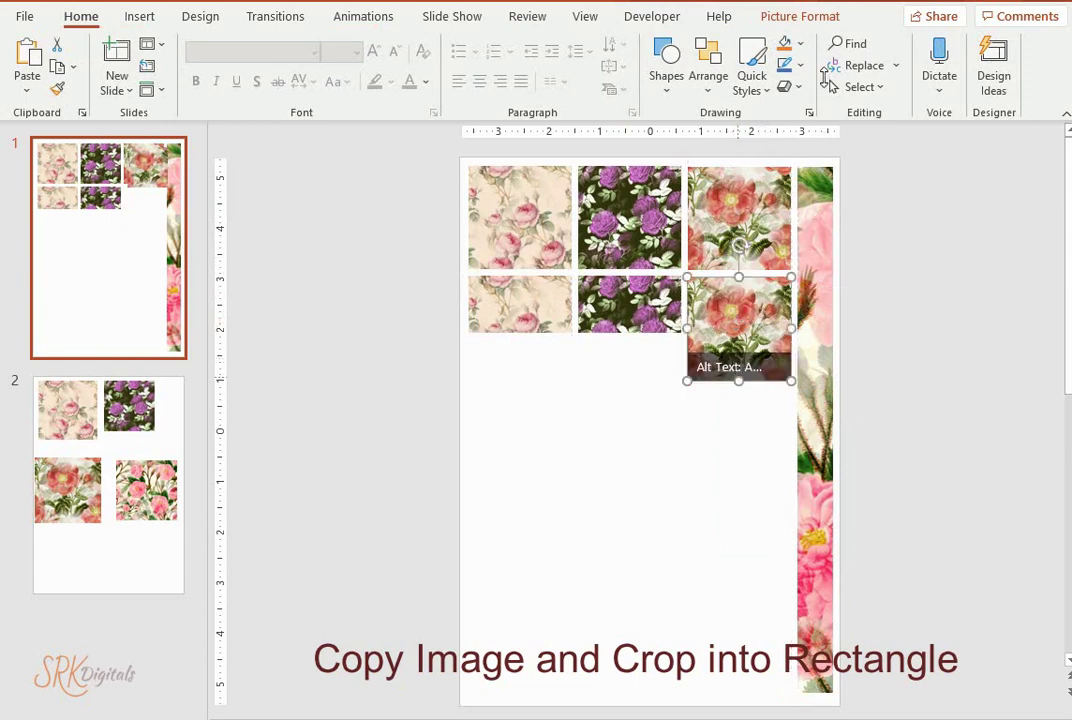
Step: Crop the pink-rose copy's bottom edge so it is 1.09" tall
left_click(768, 22)
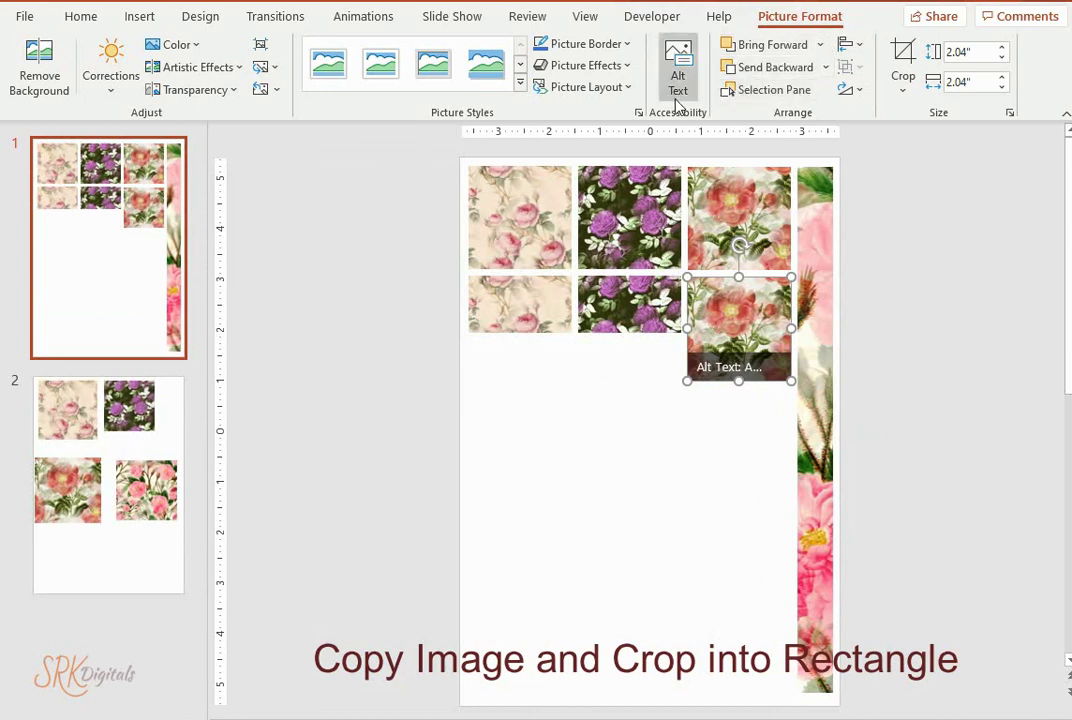
left_click(904, 58)
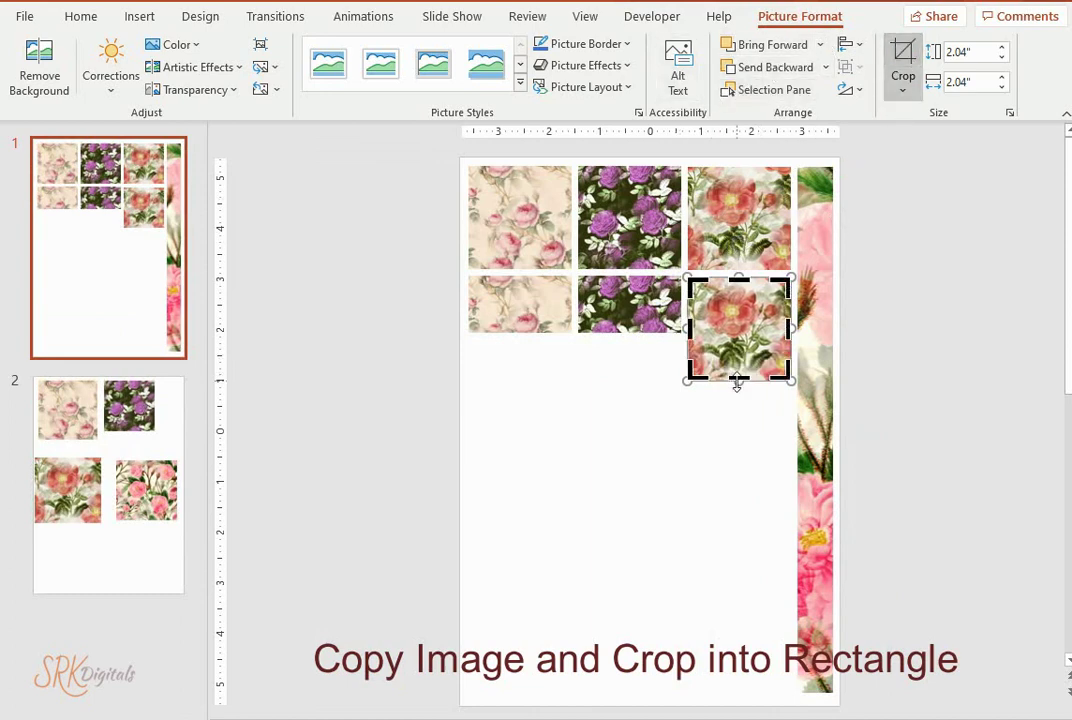
left_click_drag(738, 373, 741, 381)
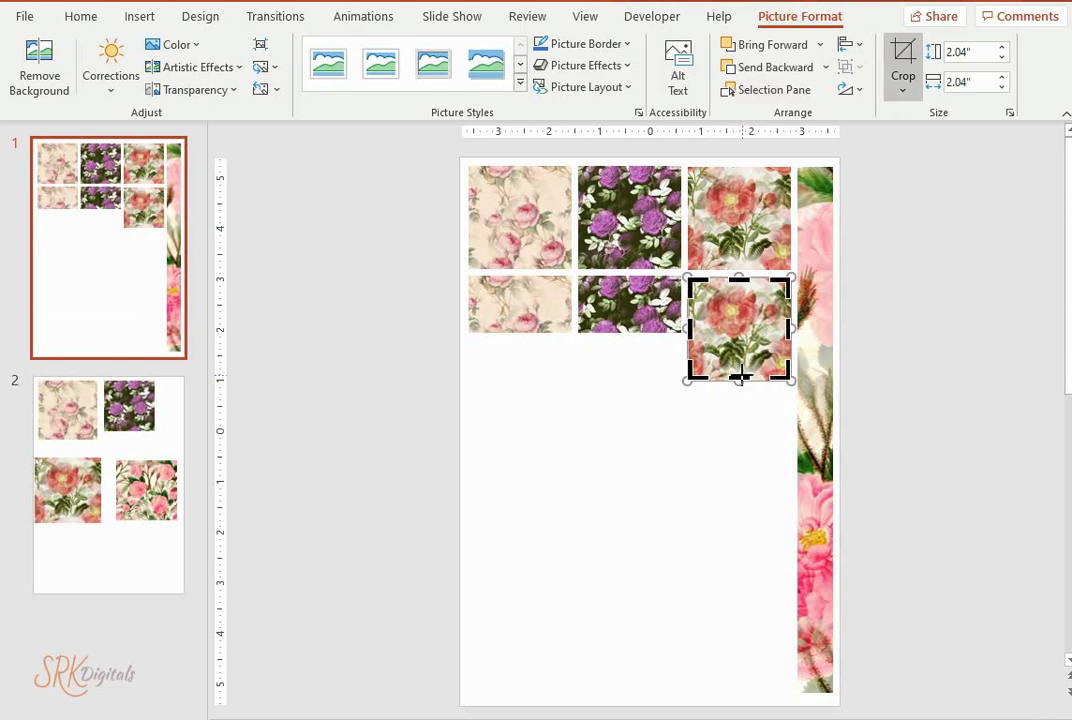
left_click_drag(740, 377, 741, 330)
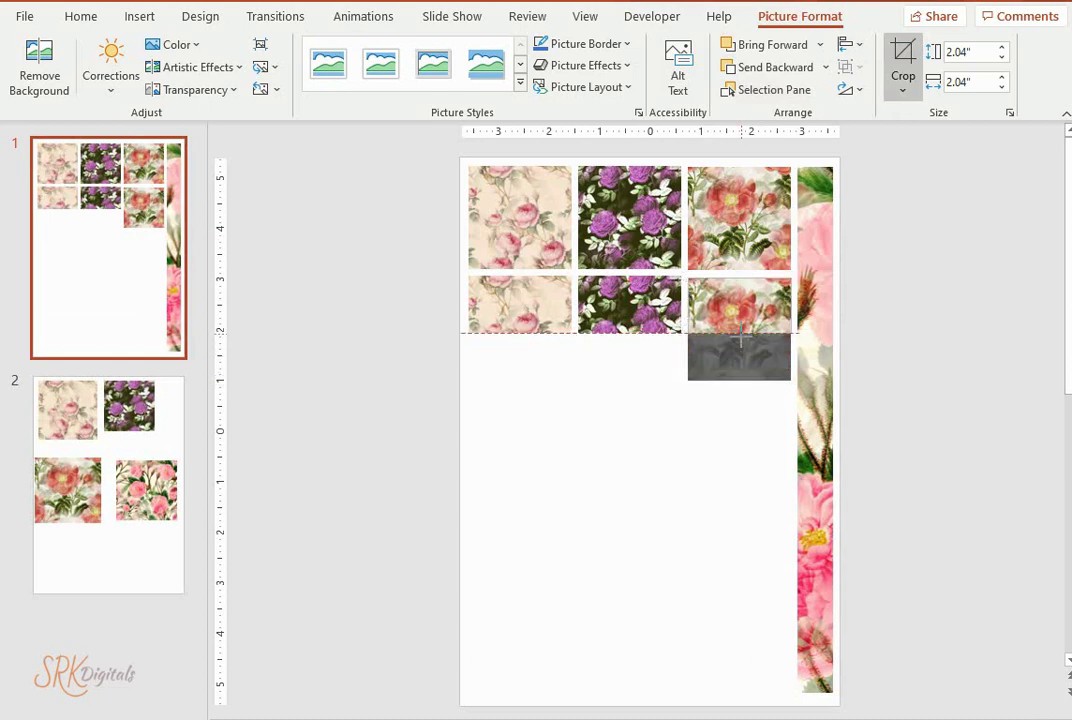
left_click_drag(741, 337, 741, 331)
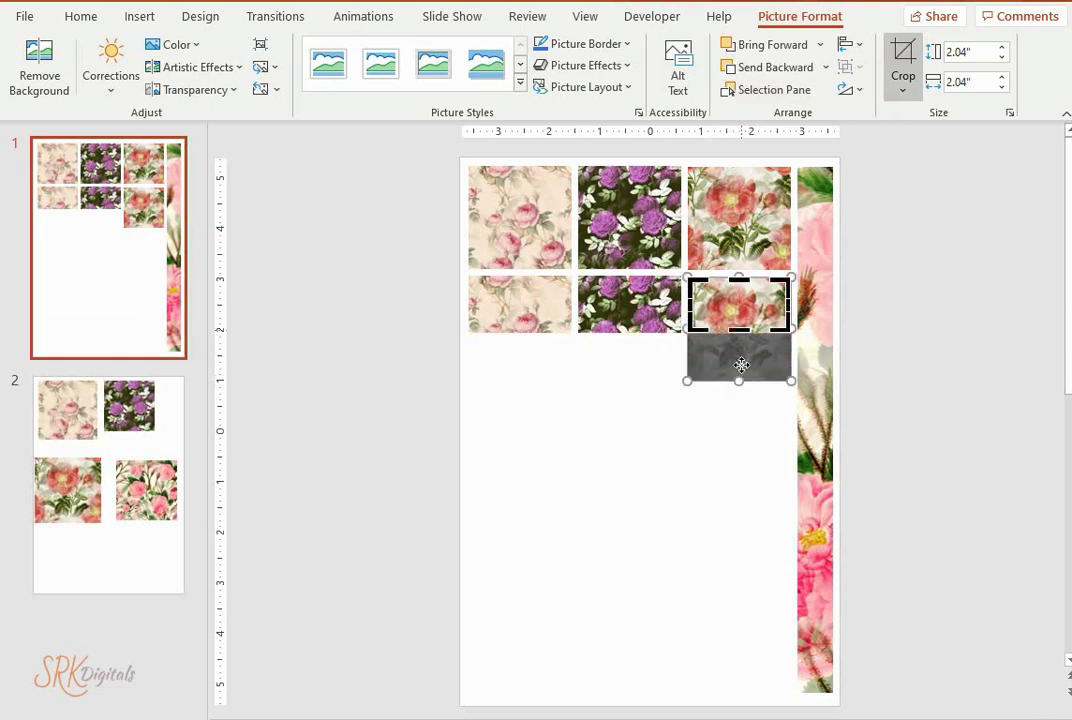
left_click(740, 426)
left_click(733, 316)
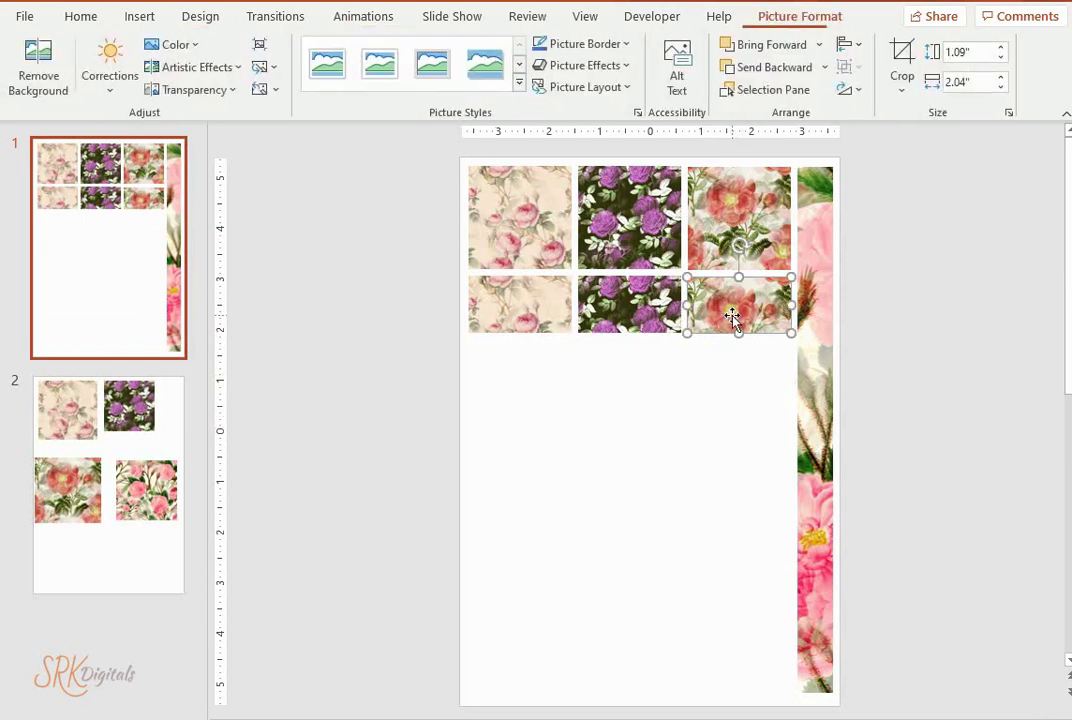
left_click(646, 402)
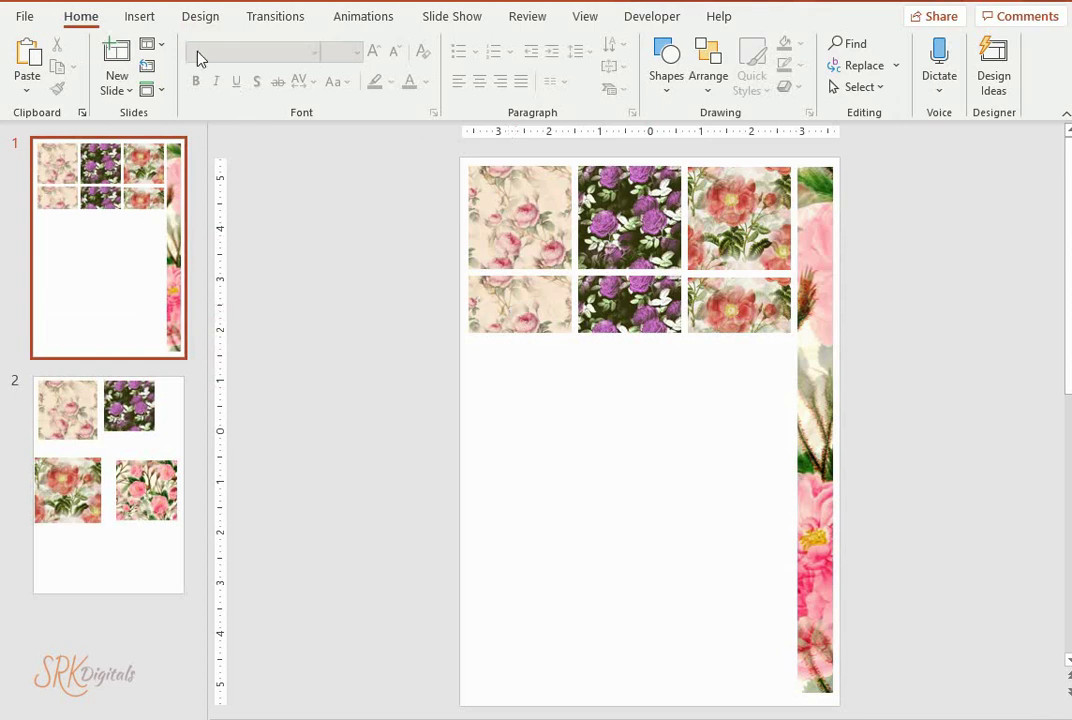
Step: Draw a rounded rectangle over the short lower-left cream rose tile
left_click(139, 18)
left_click(303, 76)
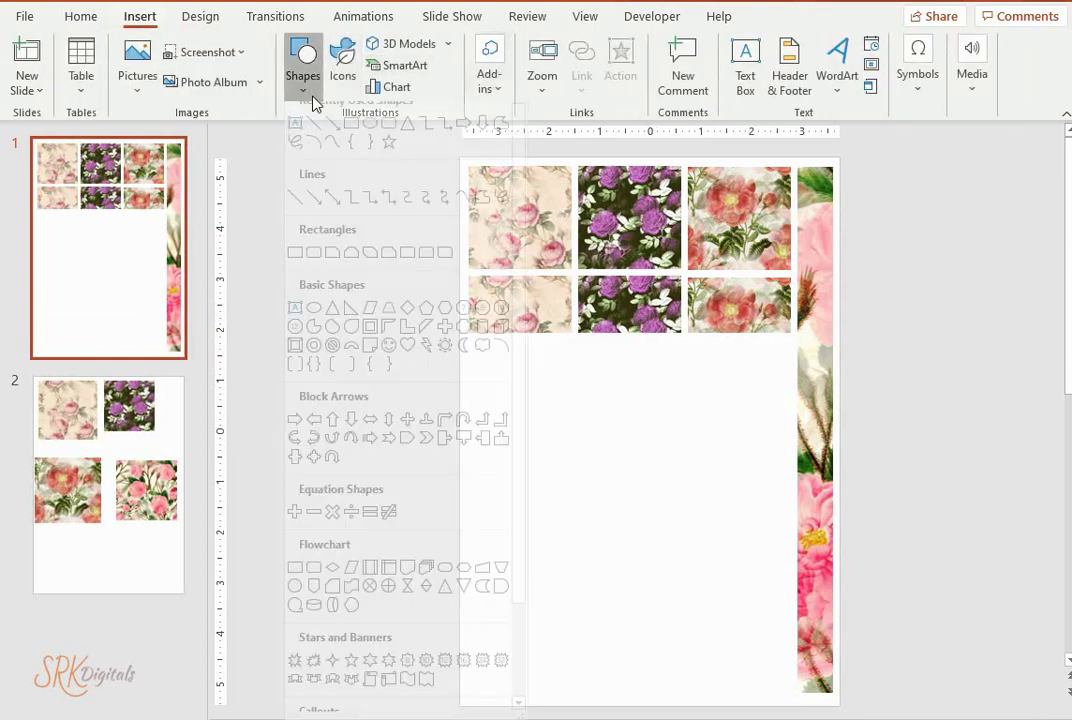
left_click(388, 139)
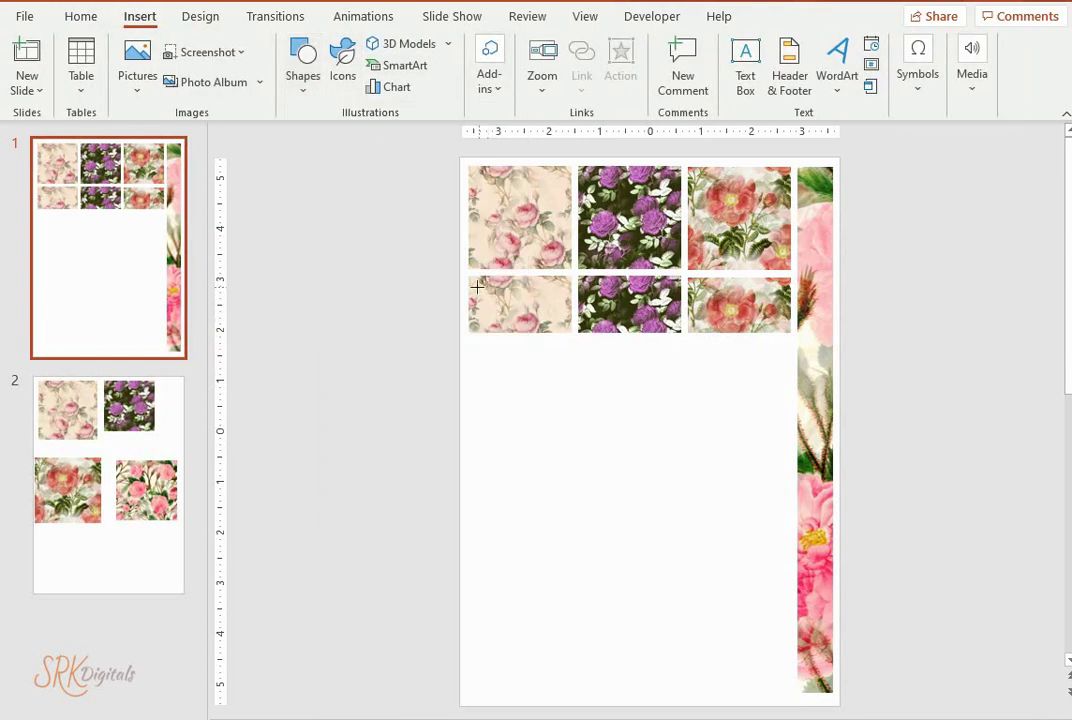
left_click_drag(474, 281, 563, 324)
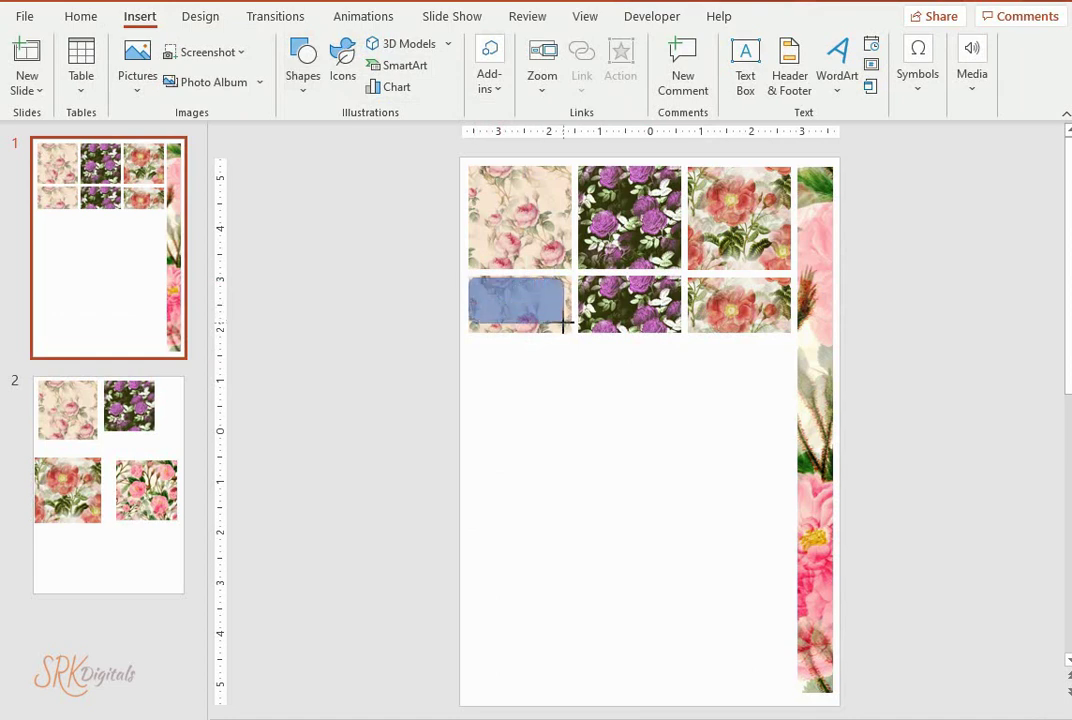
mouse_move(563, 324)
left_mouse_down()
mouse_move(513, 311)
mouse_move(561, 320)
left_mouse_up()
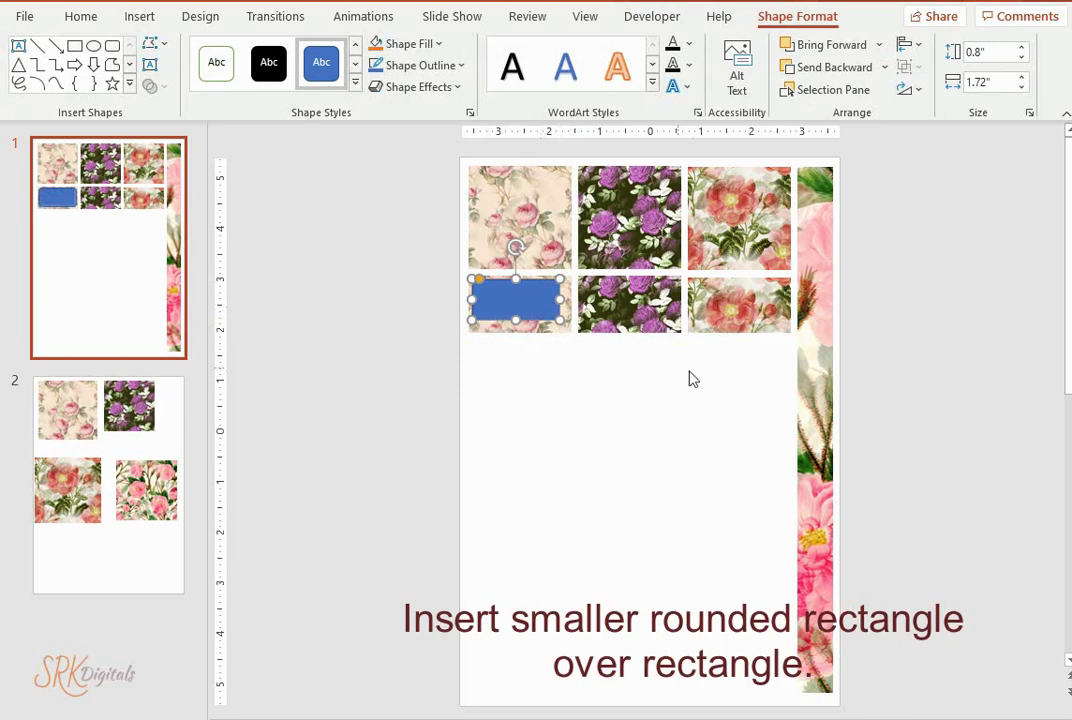
Step: Resize the rounded rectangle to 0.91" by 1.8" and nudge it centred over the tile
key("Down")
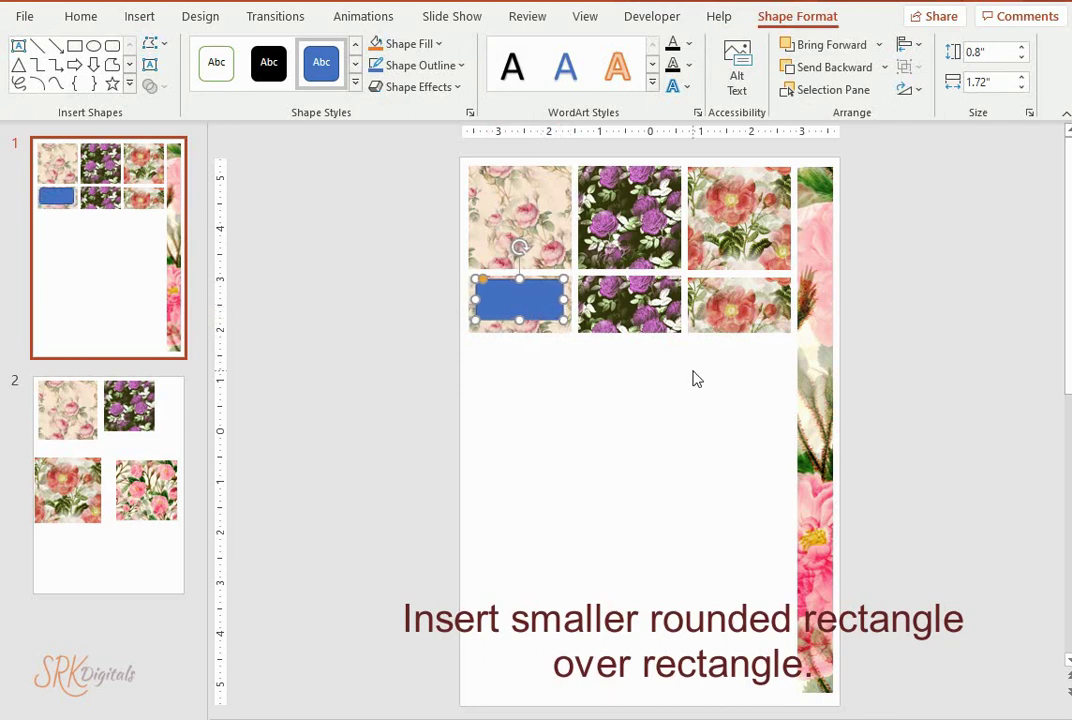
key("Right")
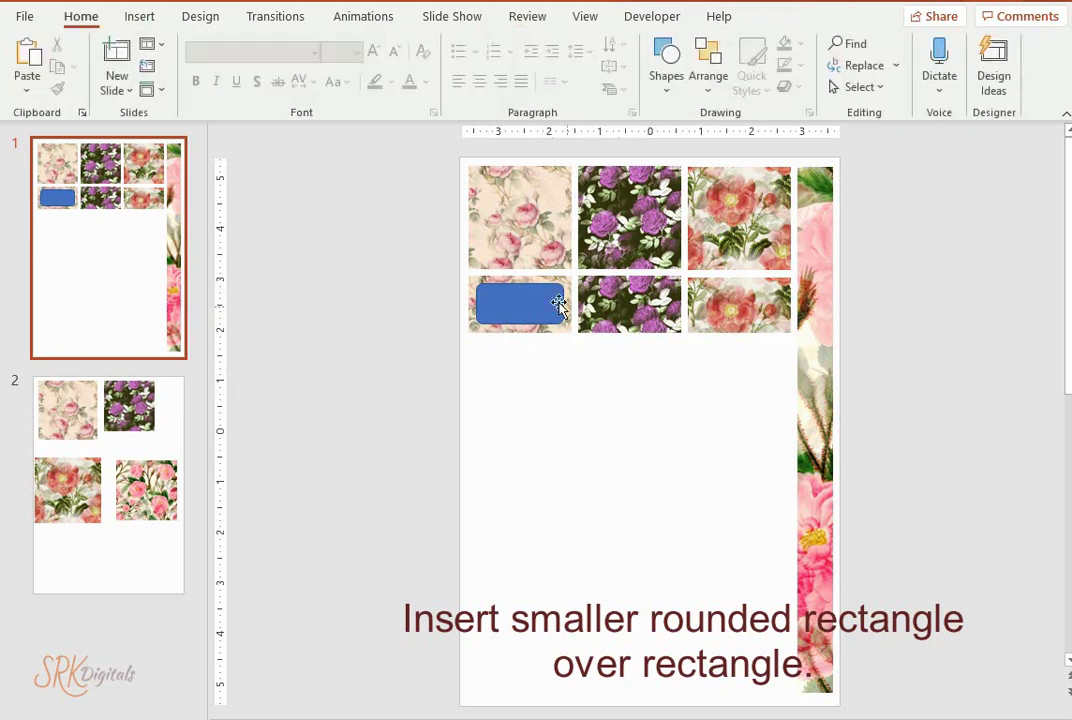
left_click_drag(563, 281, 569, 283)
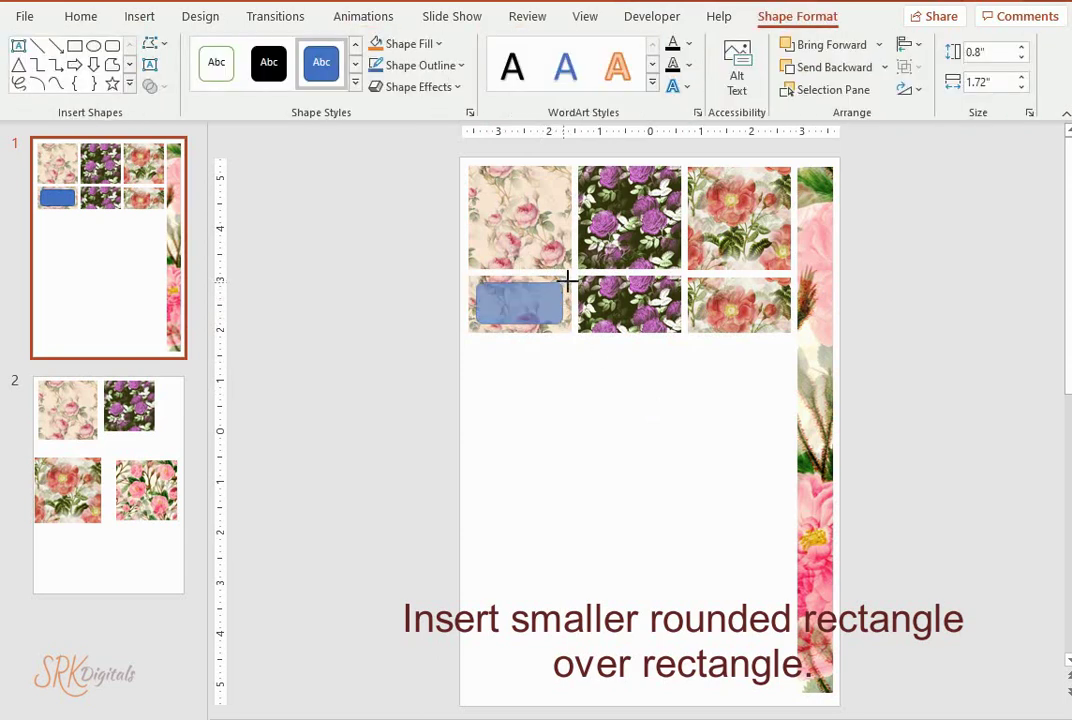
key("Left")
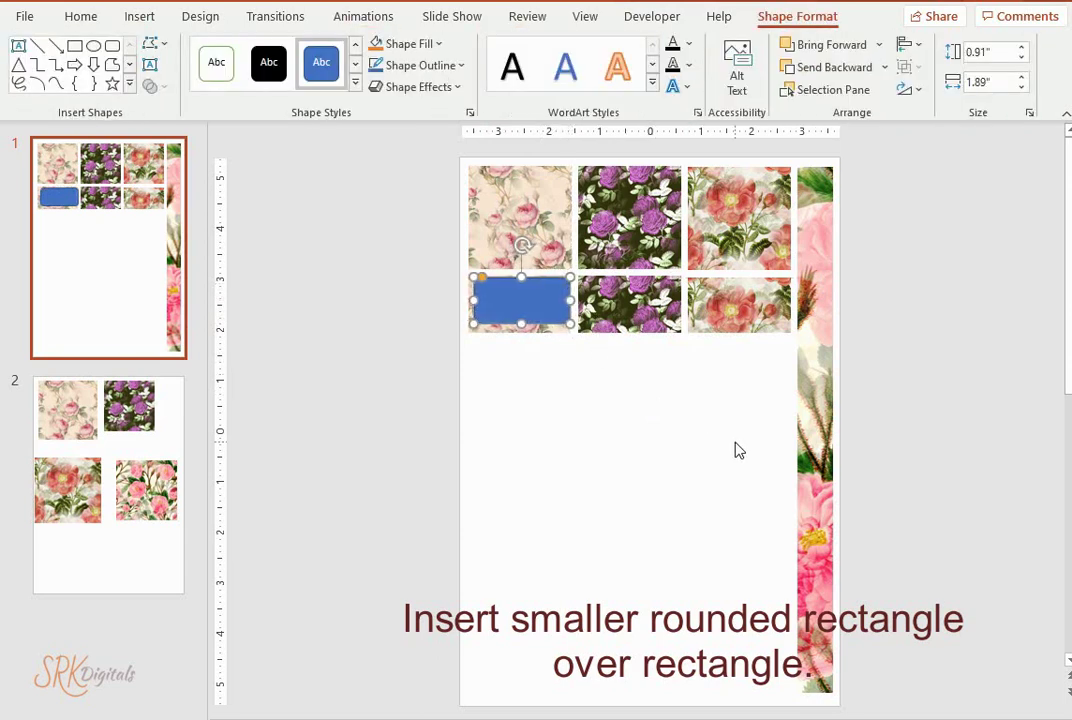
key("Down")
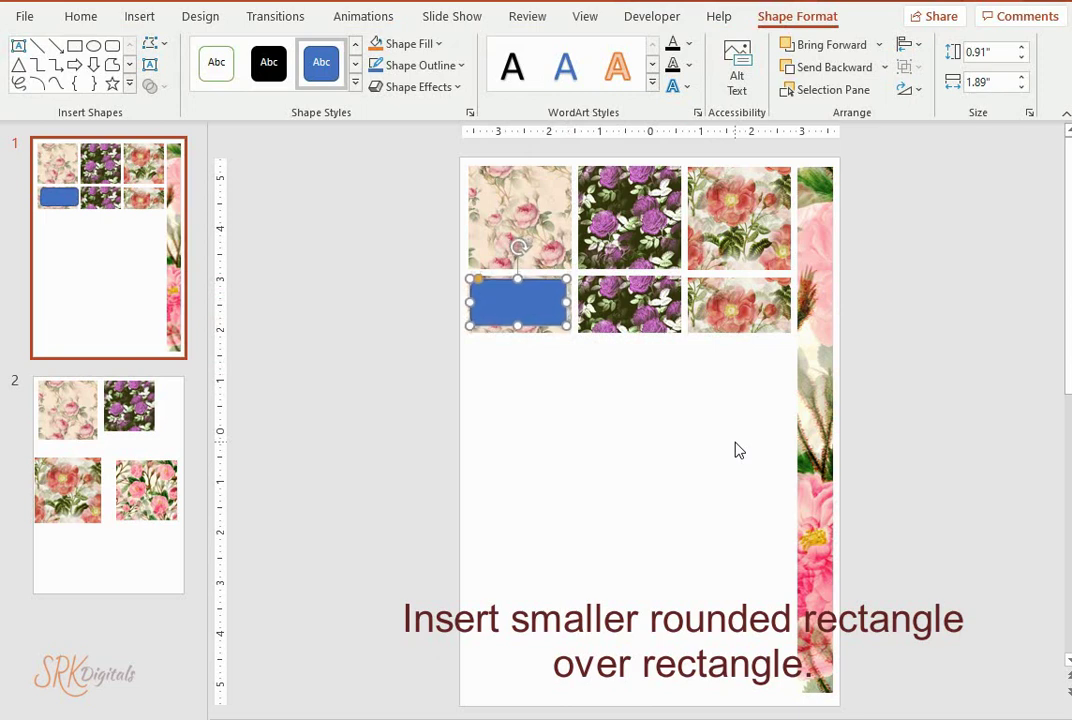
key("ctrl+Right")
key("ctrl+Down")
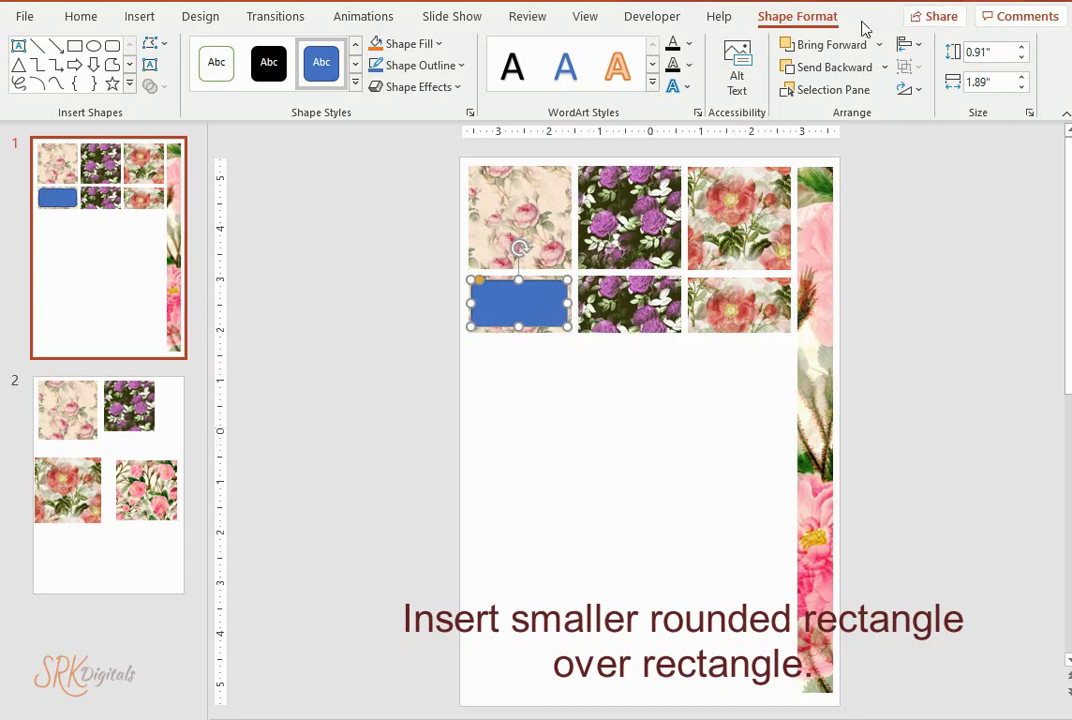
left_click(1021, 86)
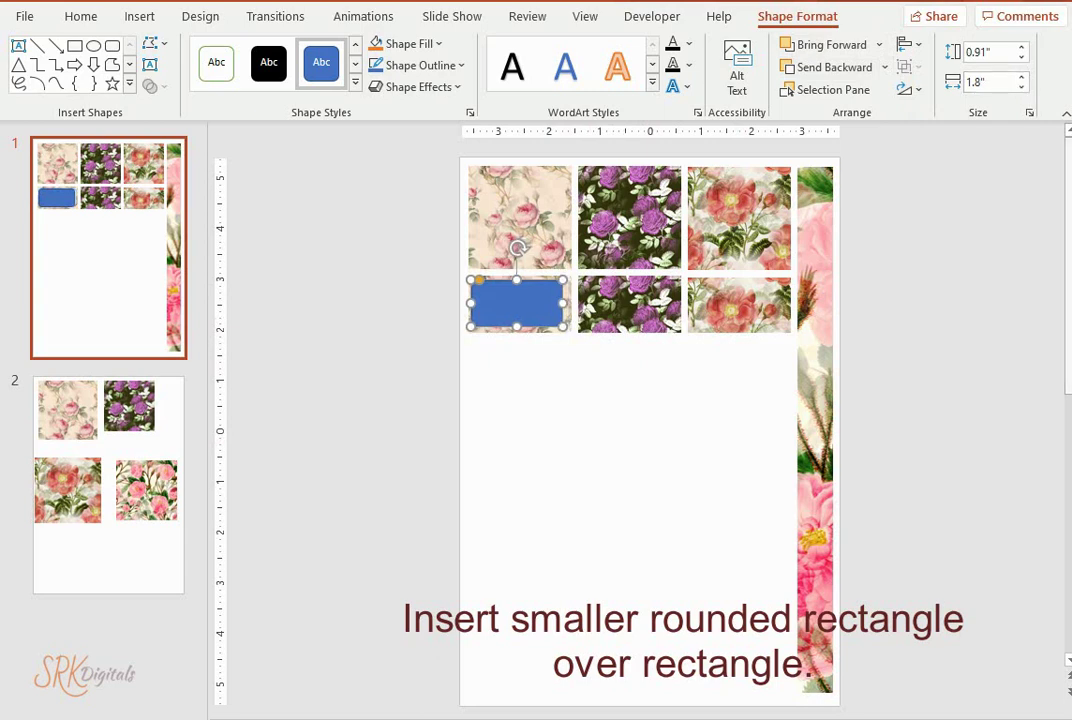
key("Right")
key("Right")
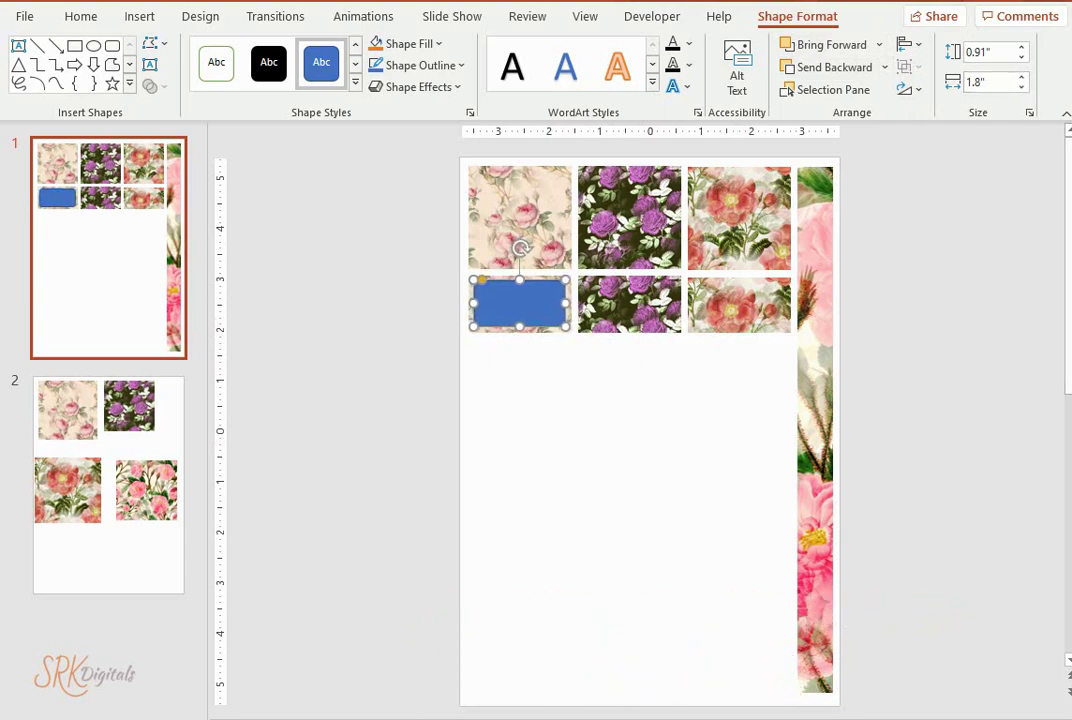
Step: Give the rounded box a white fill and a tan outline
left_click(440, 44)
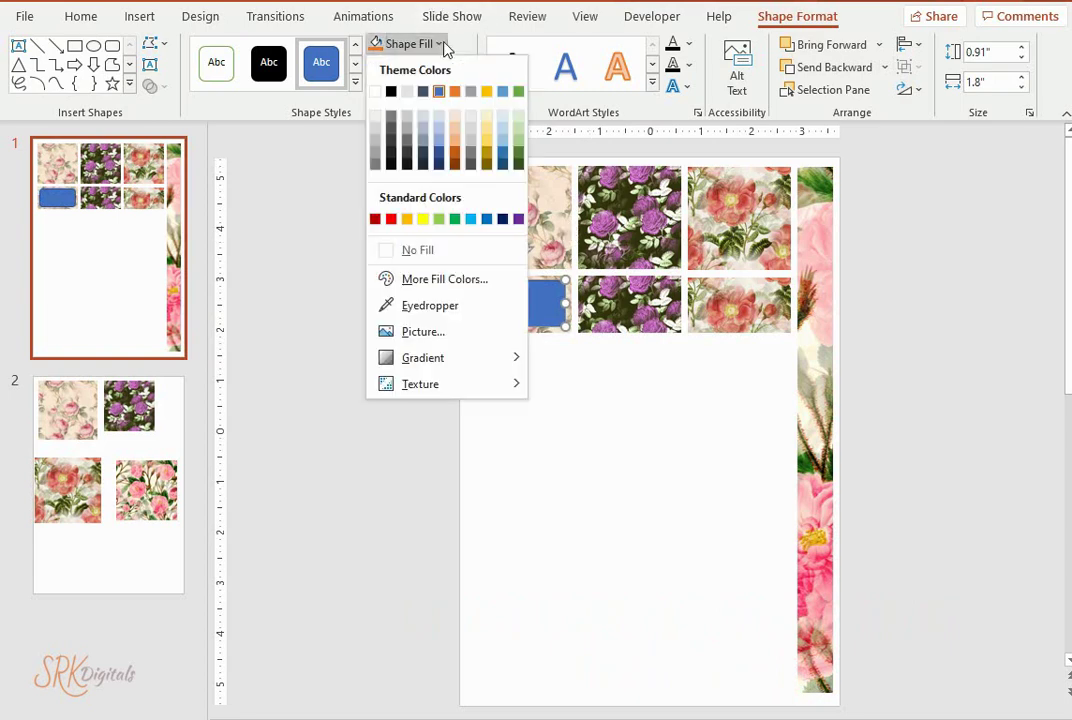
left_click(374, 92)
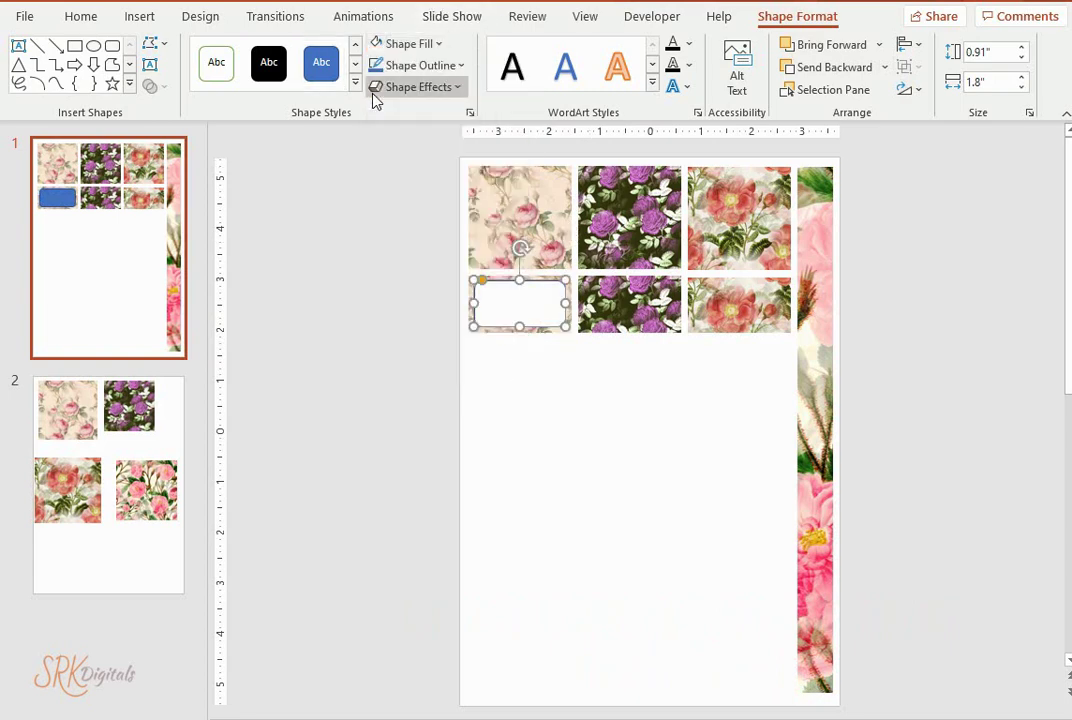
left_click(458, 87)
left_click(460, 65)
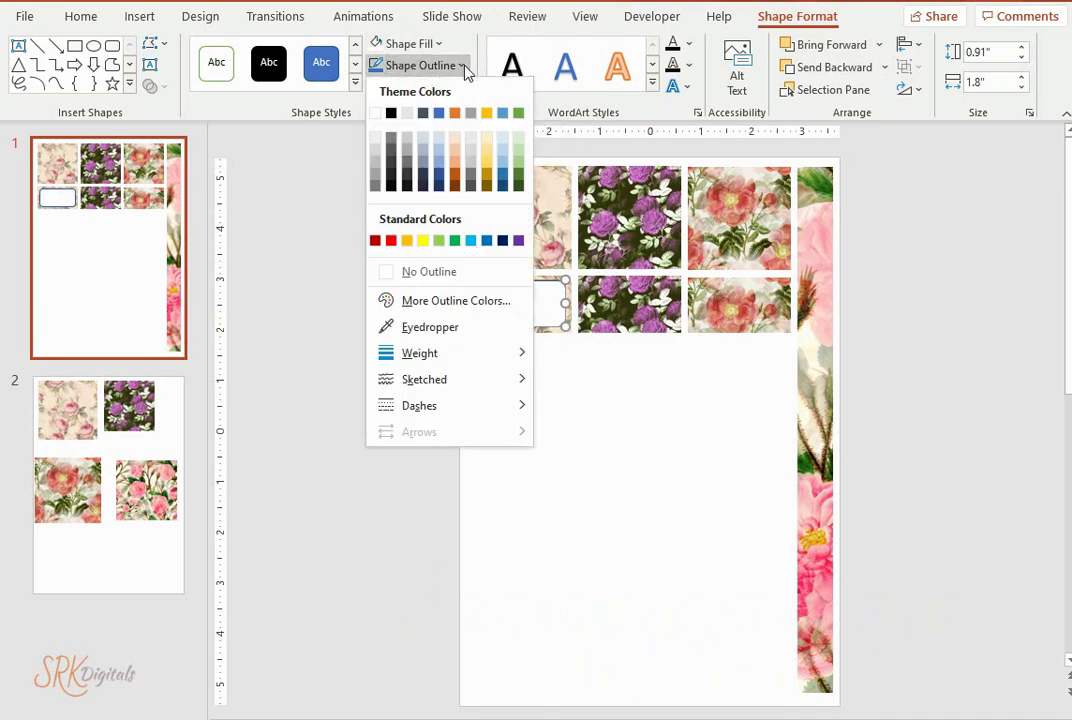
left_click(375, 178)
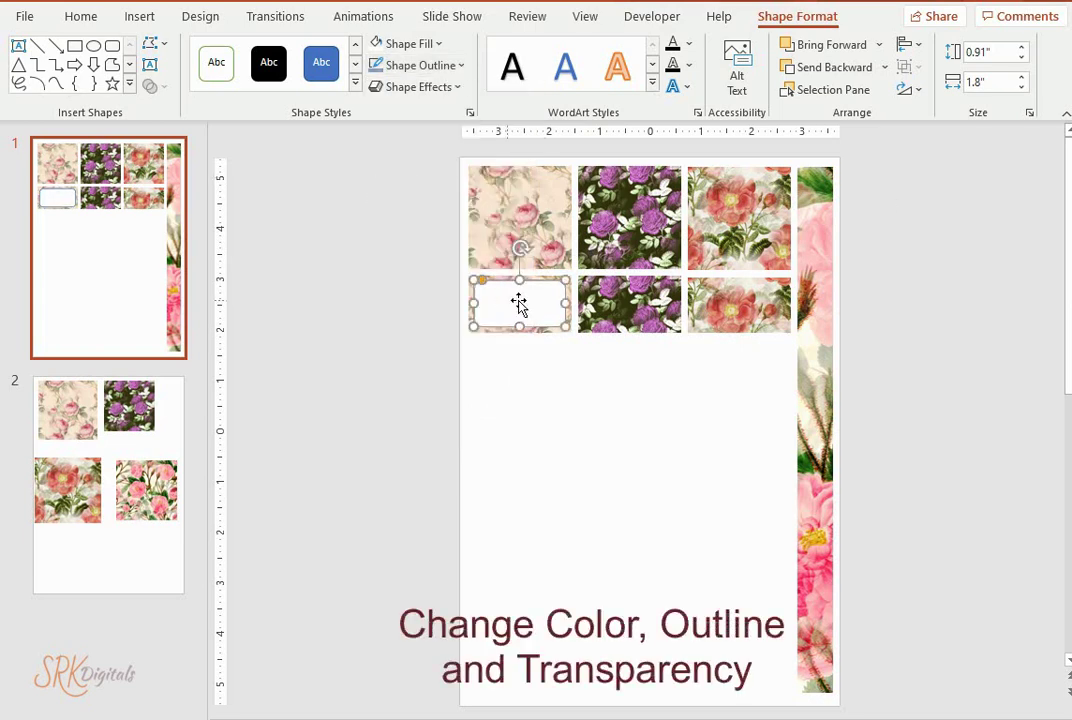
left_click(436, 45)
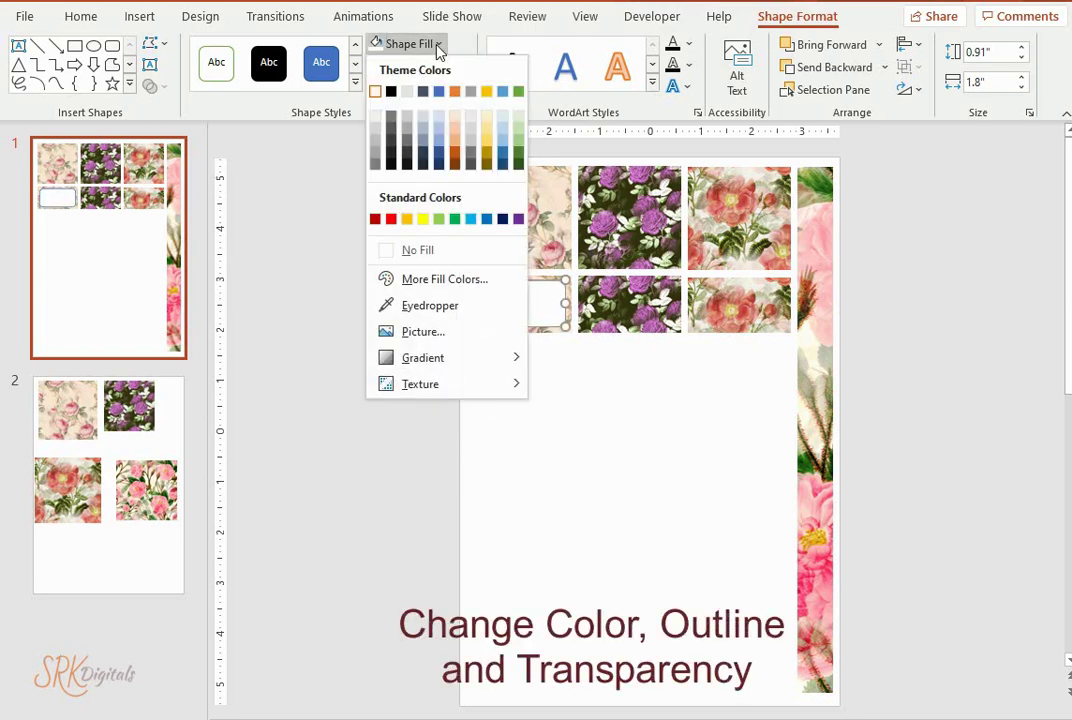
left_click(543, 306)
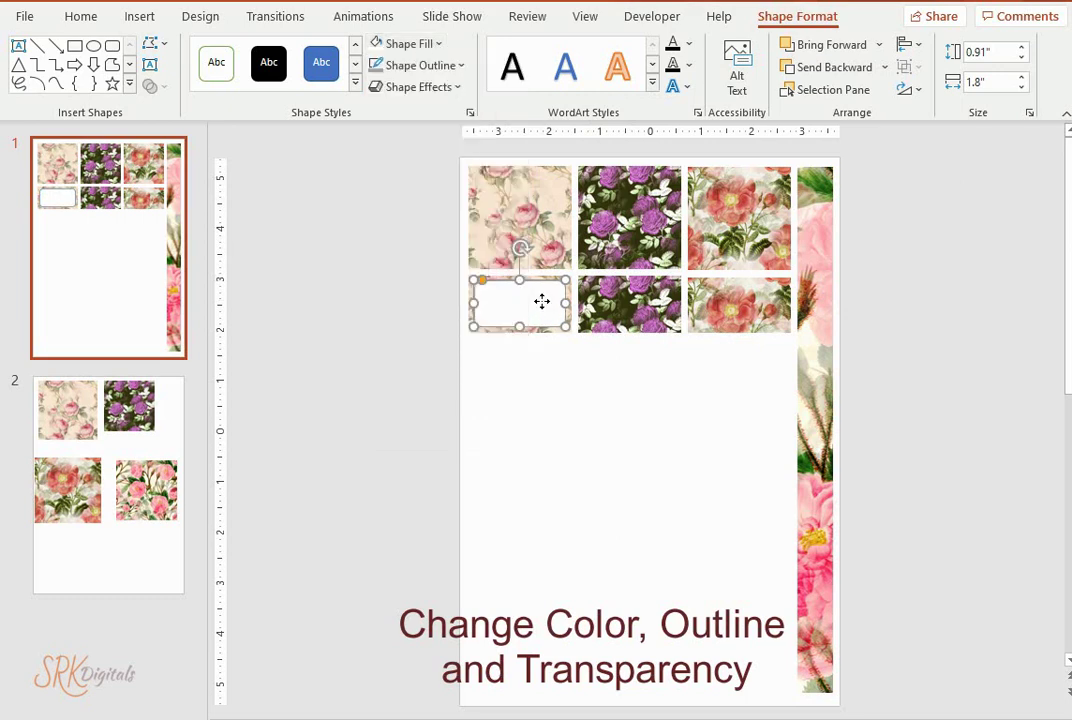
Step: Set the box's fill transparency to 50% in Format Shape
right_click(543, 301)
left_click(586, 700)
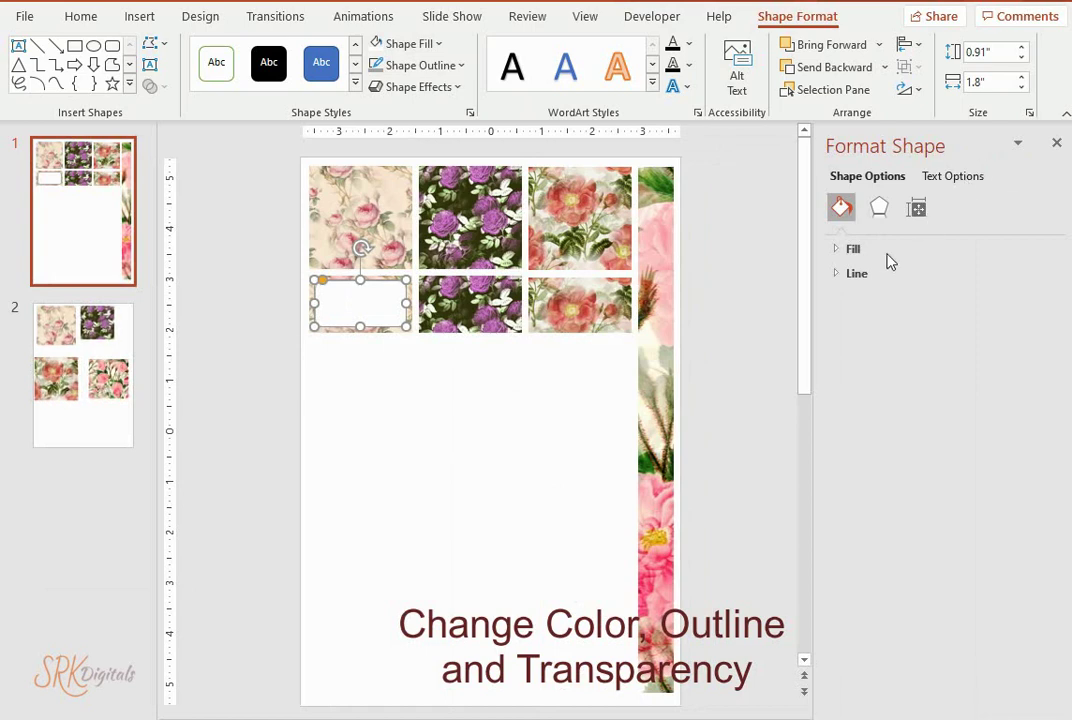
left_click(845, 250)
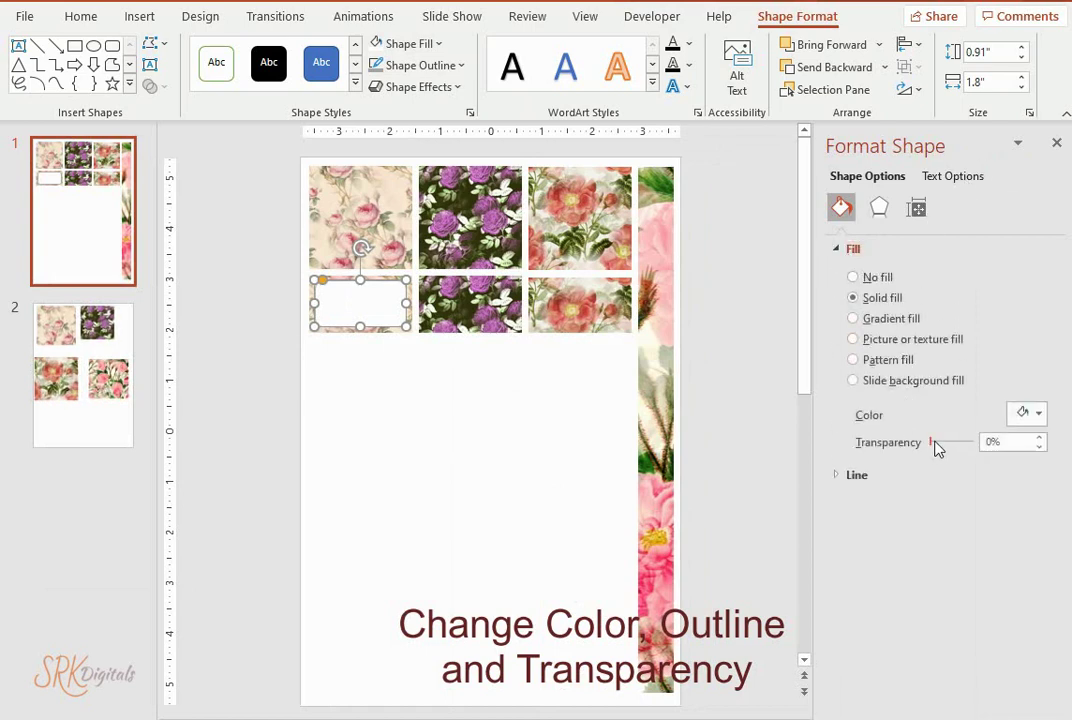
left_click_drag(936, 446, 966, 443)
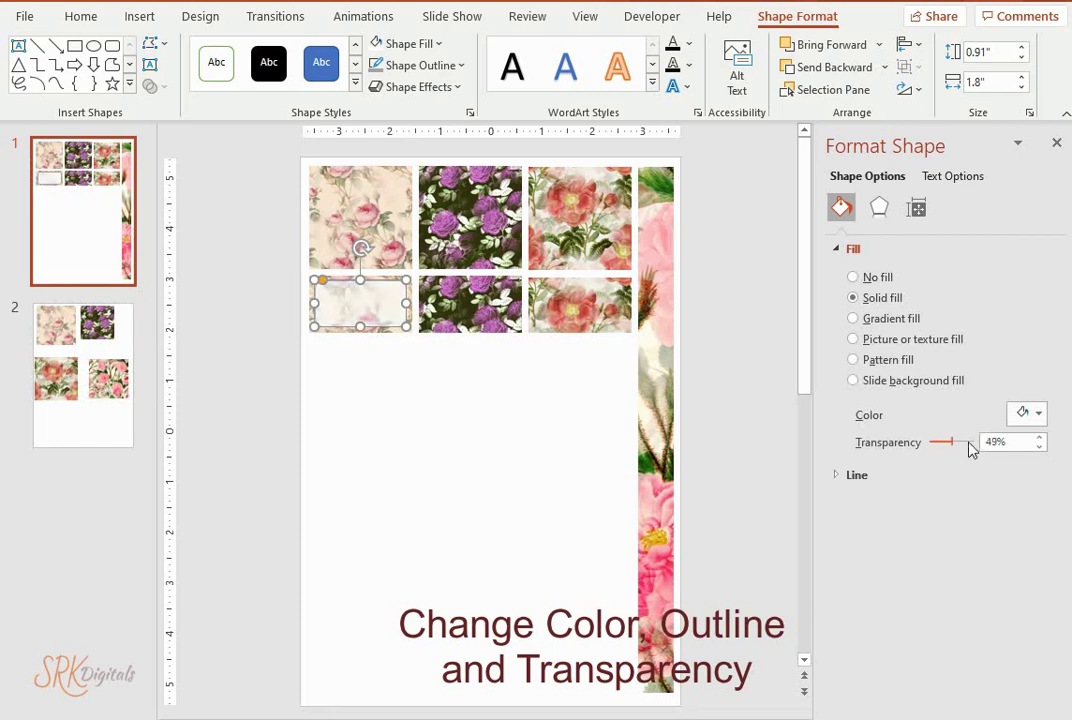
left_click(1040, 437)
left_click(520, 432)
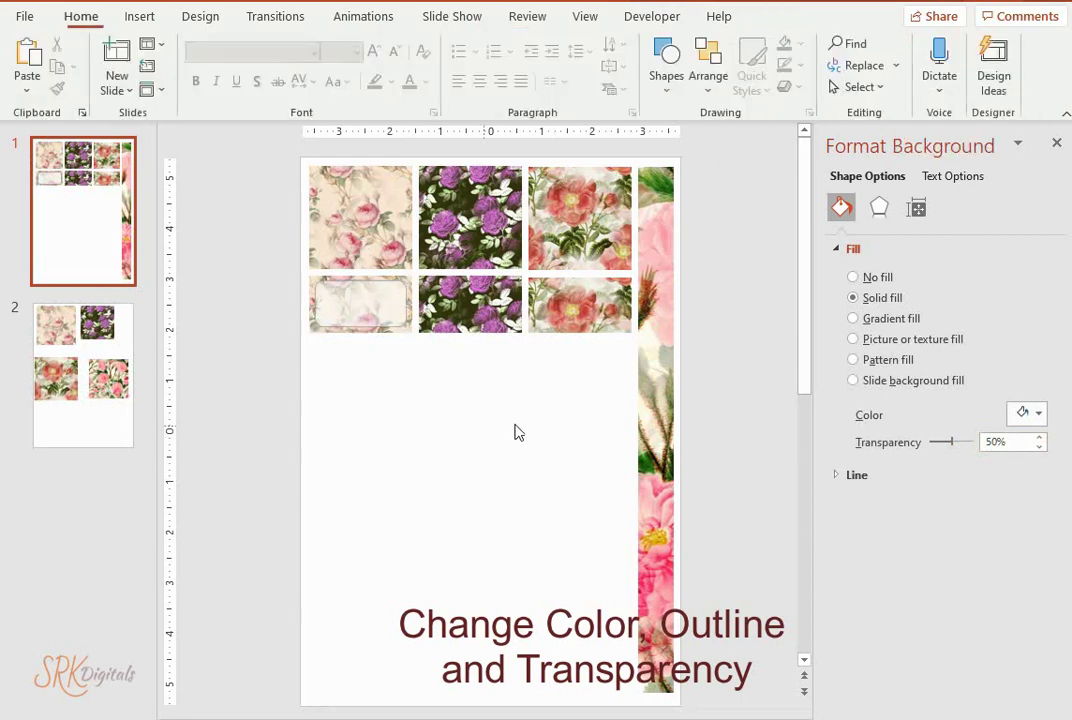
left_click(1056, 143)
left_click(537, 317)
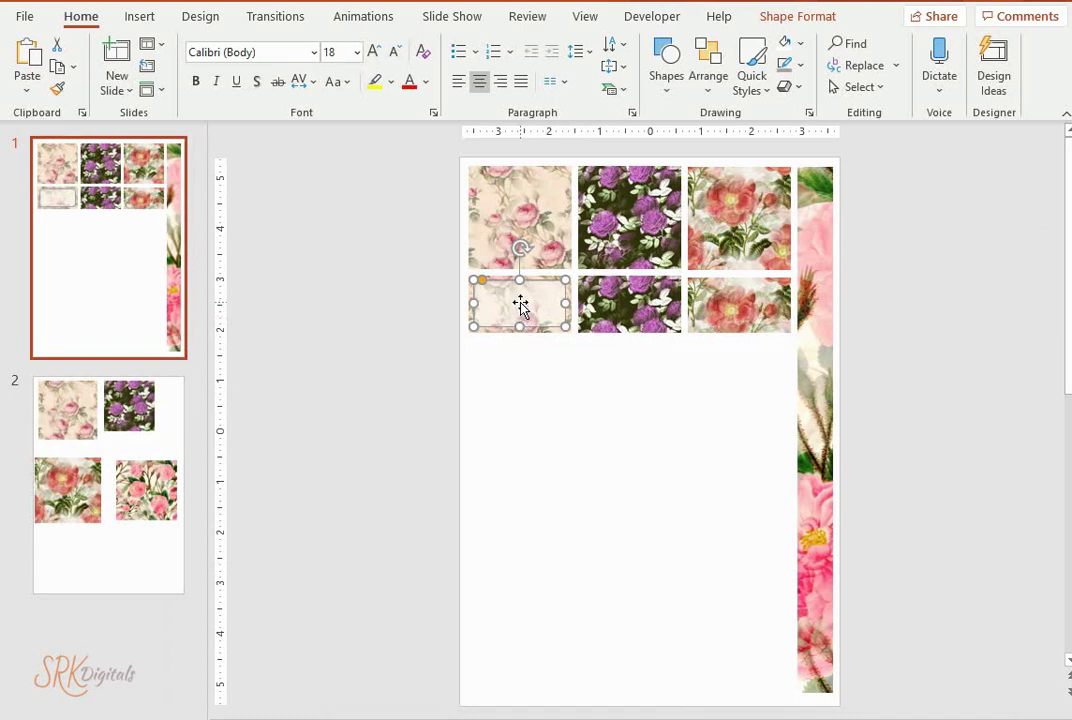
Step: Ctrl-drag copies of the faded box onto the short purple and red-flower tiles
left_click_drag(520, 310, 628, 310)
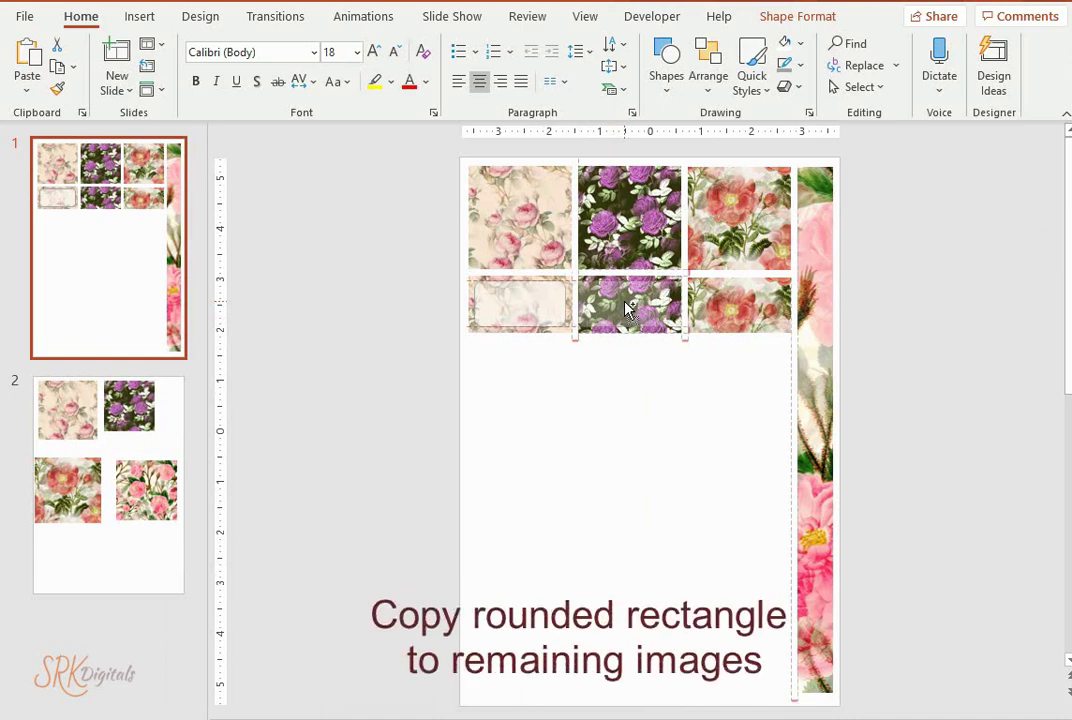
mouse_move(628, 310)
left_mouse_down()
mouse_move(613, 307)
mouse_move(745, 310)
left_mouse_up()
left_click(735, 395)
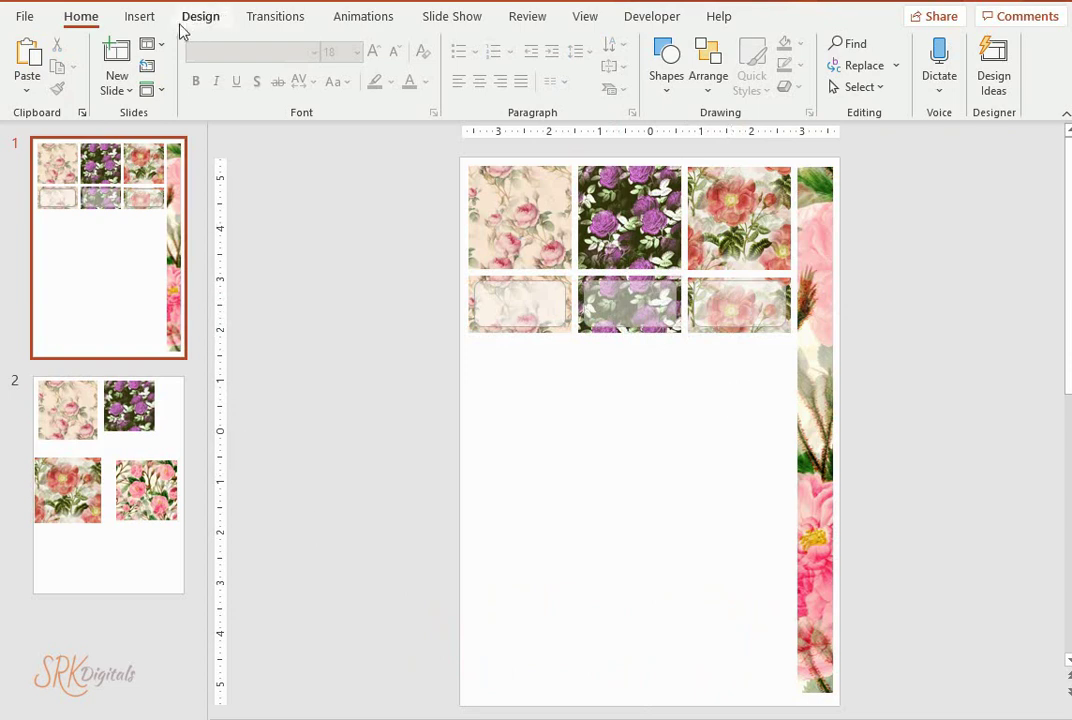
left_click(139, 18)
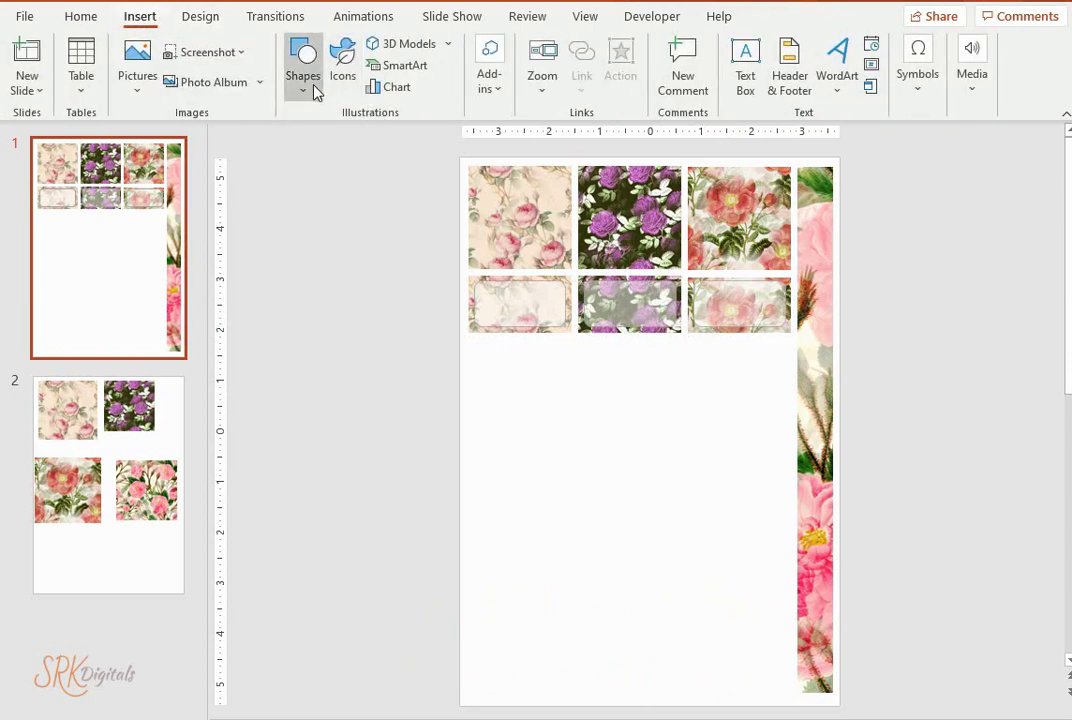
Step: Draw a blue rectangle below the bottom-left tile and set its height to 0.4"
left_click(303, 62)
left_click(294, 136)
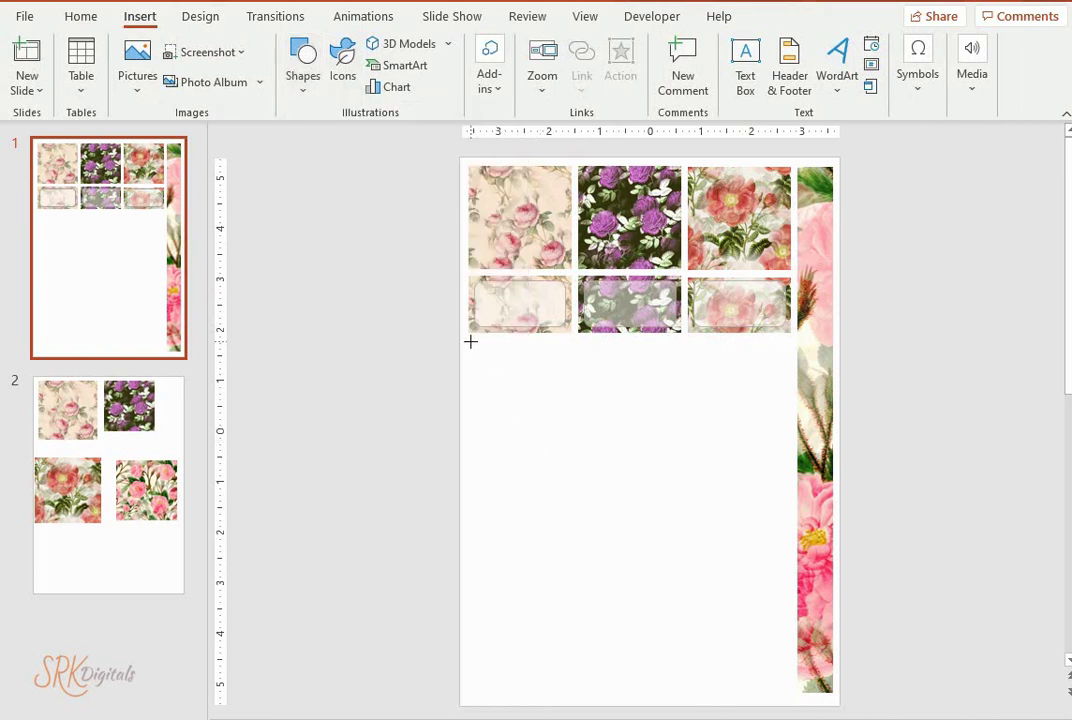
mouse_move(470, 342)
left_mouse_down()
mouse_move(570, 373)
mouse_move(517, 365)
left_mouse_up()
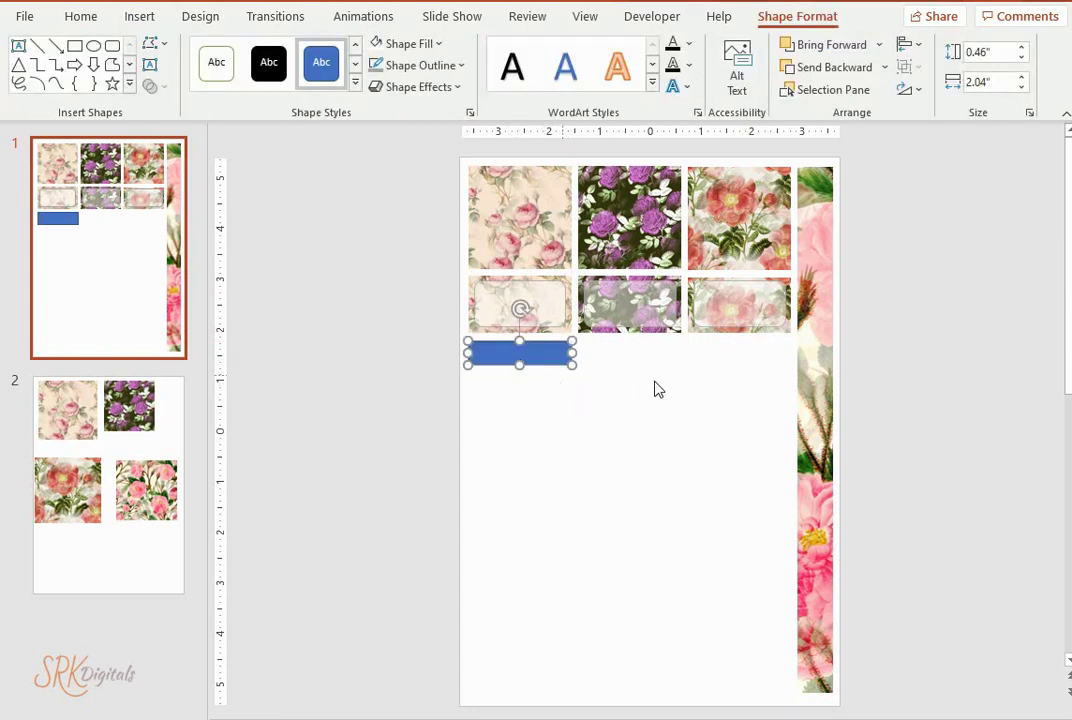
left_click(658, 388)
left_click(531, 360)
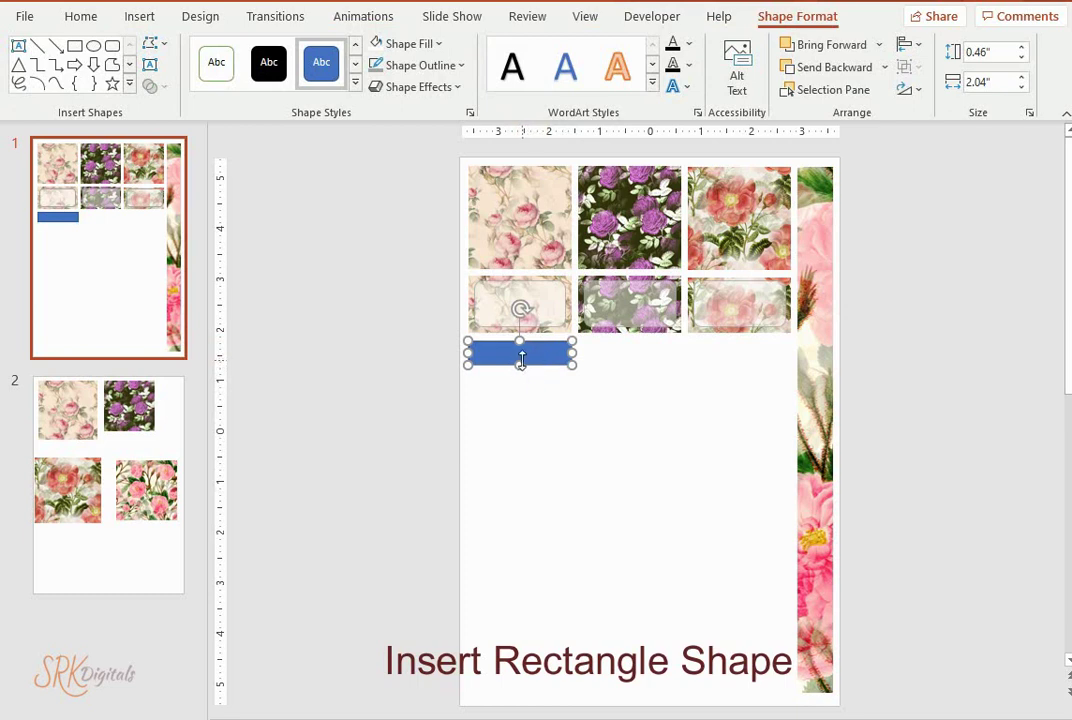
left_click(1022, 58)
left_click(1022, 58)
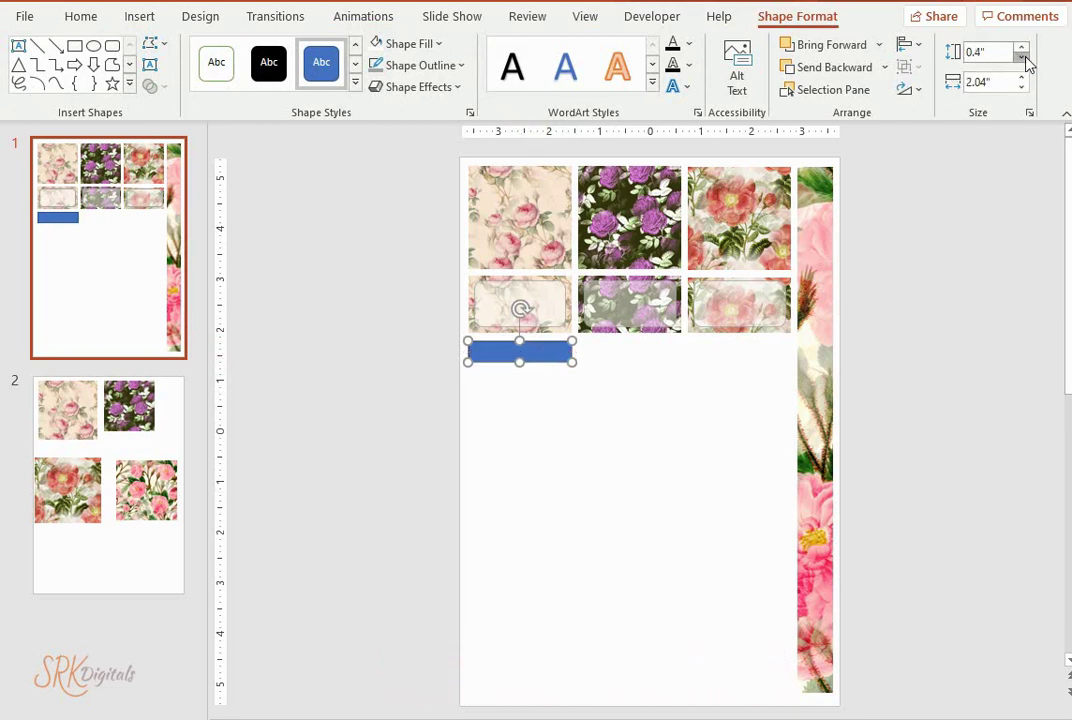
left_click(1022, 48)
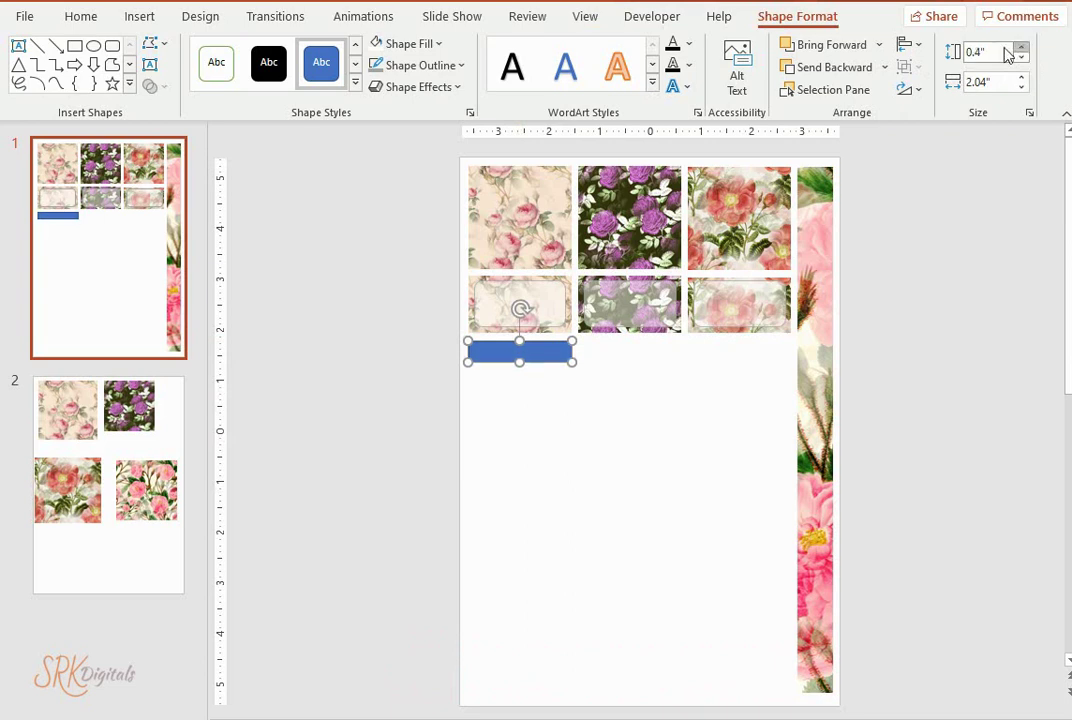
left_click(610, 424)
left_click(546, 354)
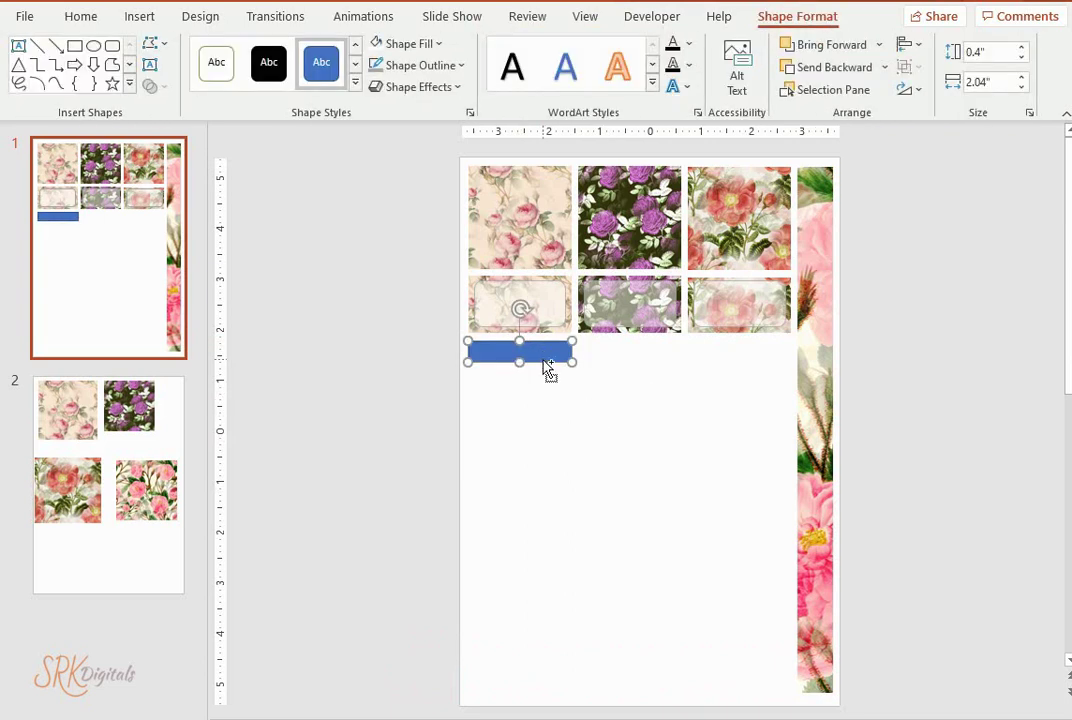
Step: Ctrl-drag three copies of the bar downward to make a stack of four
left_click_drag(546, 361, 543, 385)
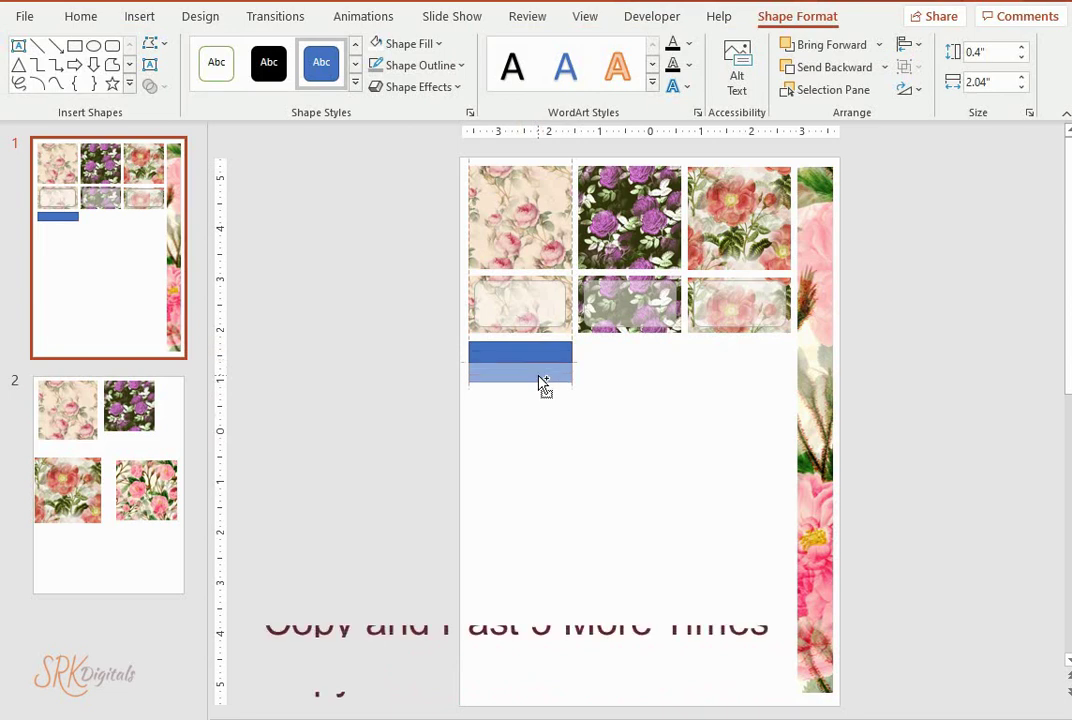
left_click(663, 449)
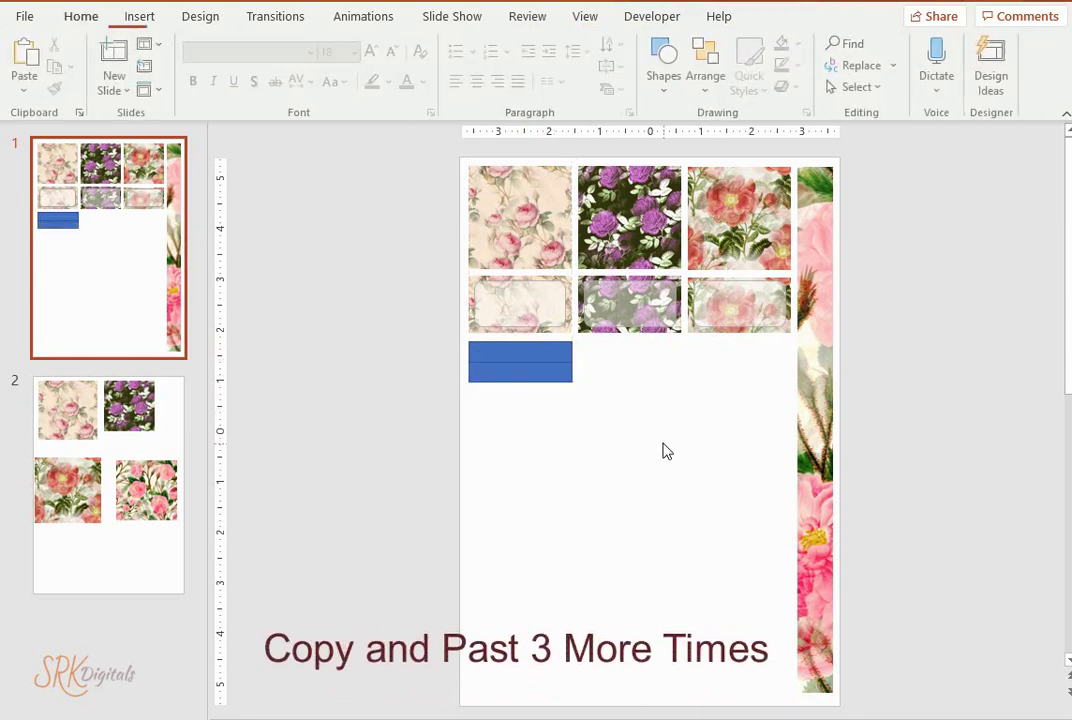
left_click(546, 373)
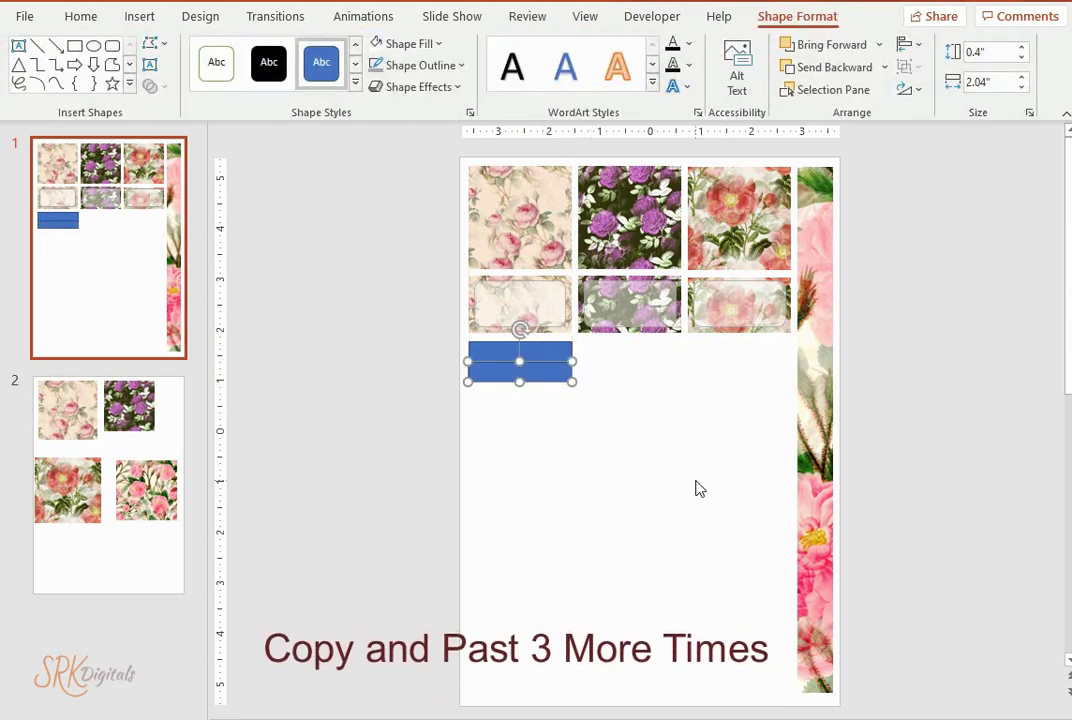
left_click(670, 455)
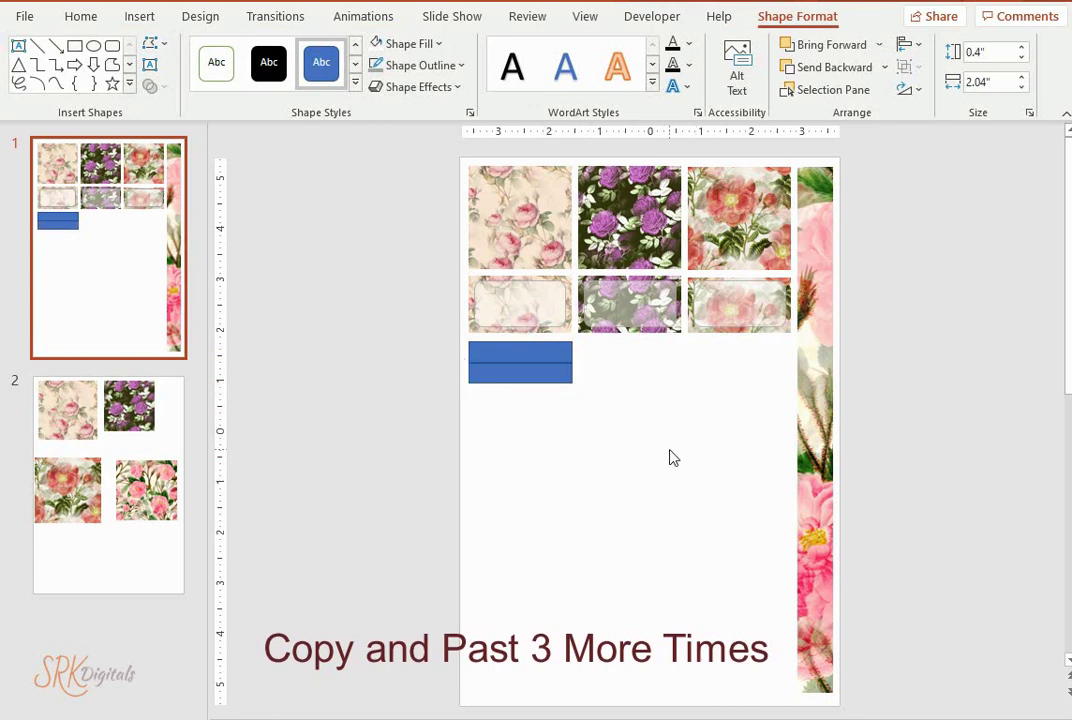
left_click(563, 383)
left_click(617, 431)
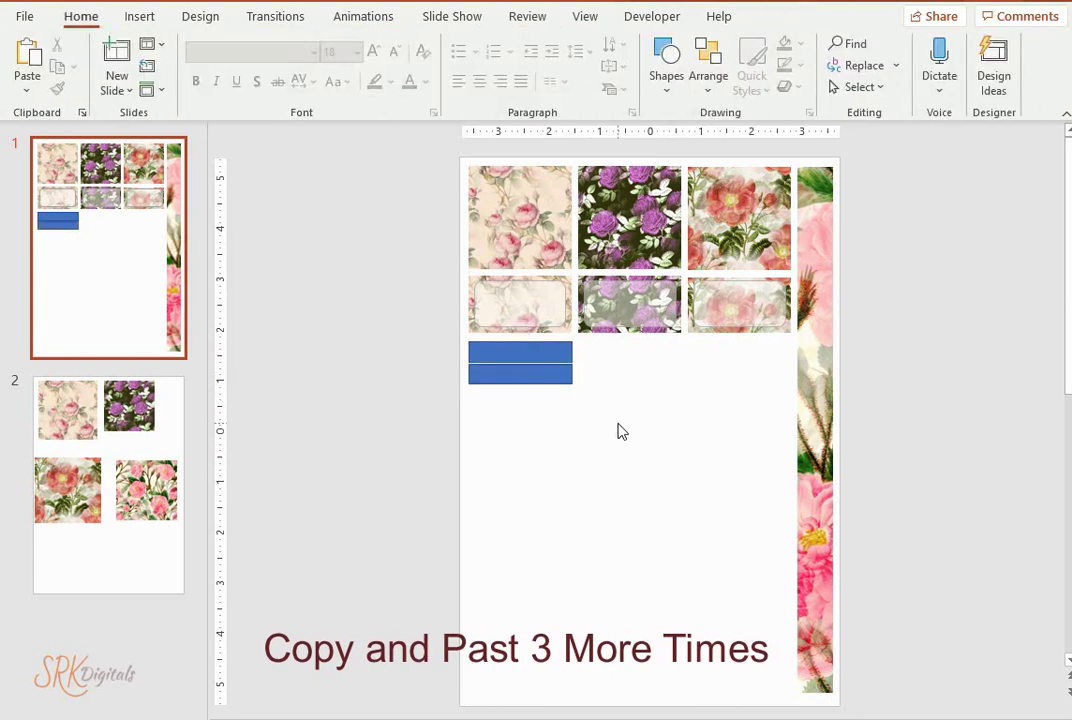
left_click_drag(527, 374, 538, 426)
left_click(655, 421)
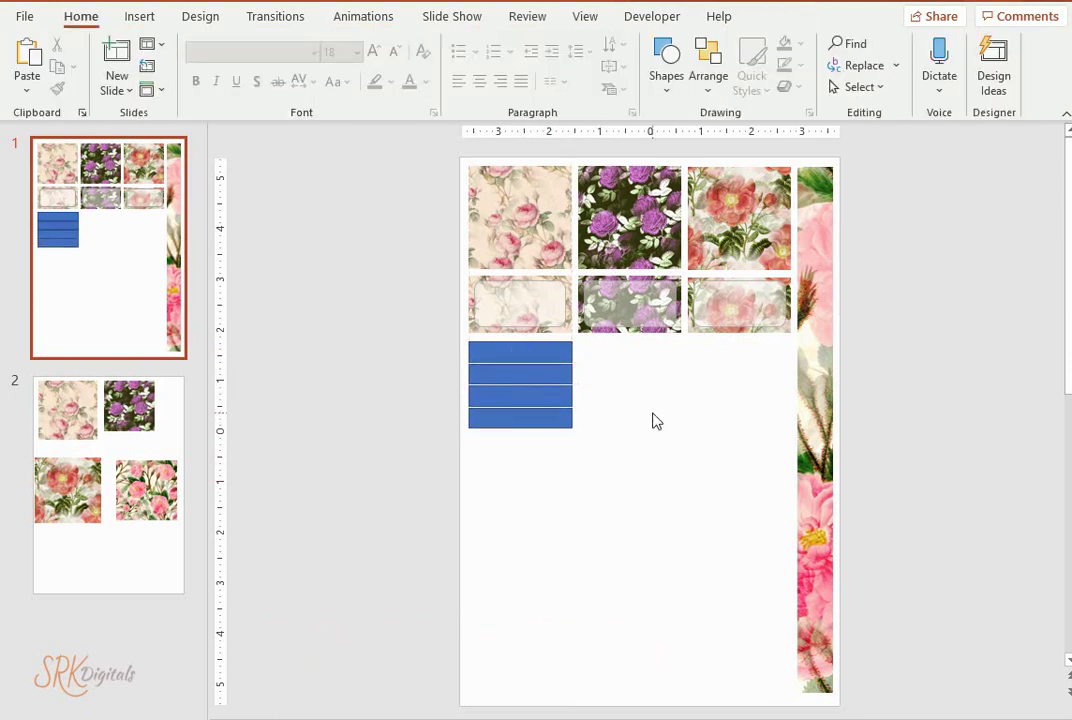
Step: Fill the second, third and bottom bars with progressively paler blues
left_click(471, 349)
left_click(436, 47)
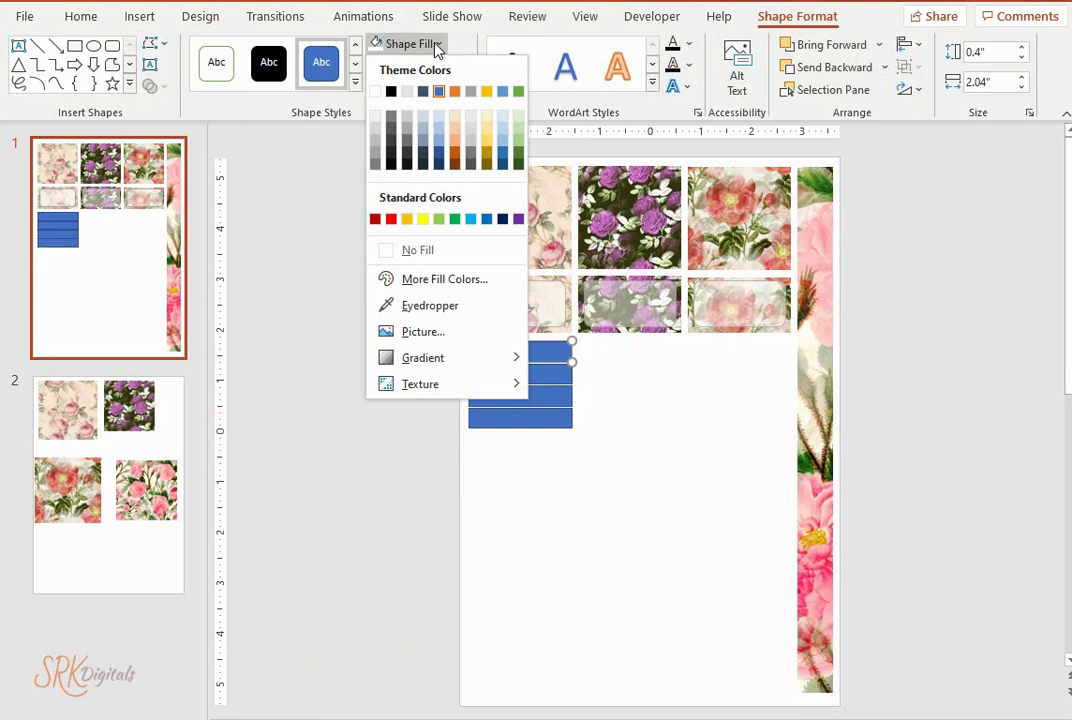
key("Escape")
key("Tab")
left_click(420, 44)
left_click(424, 121)
key("Tab")
left_click(440, 47)
left_click(424, 121)
key("Tab")
left_click(430, 44)
left_click(424, 121)
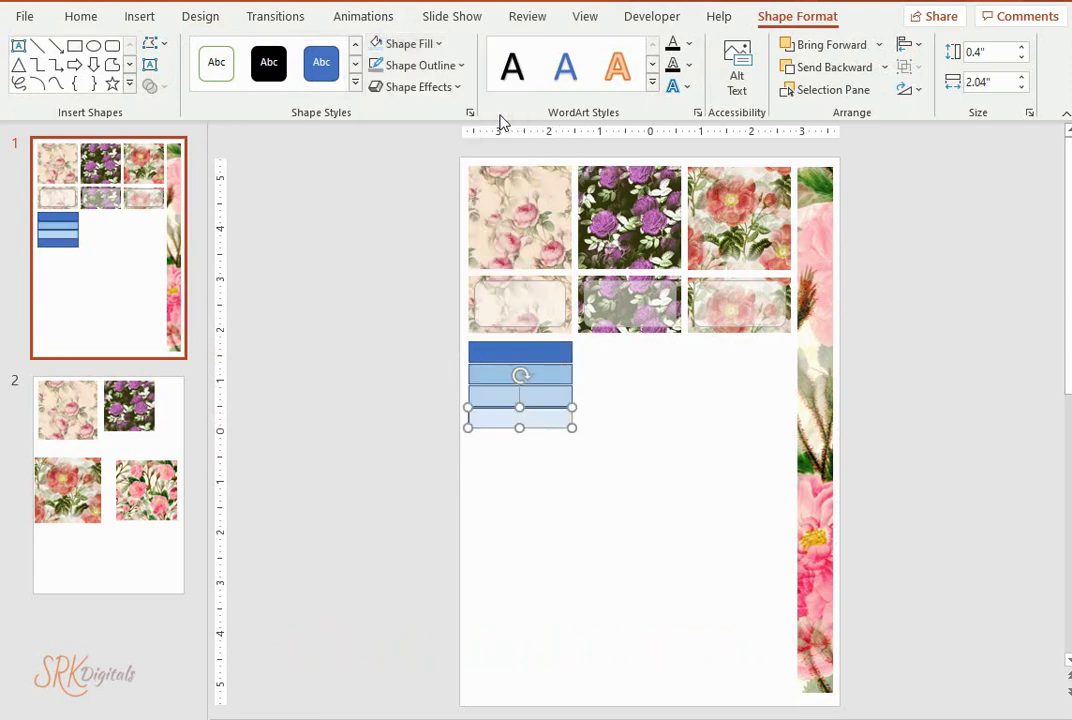
Step: Set No Outline on all four bars
left_click_drag(410, 337, 575, 437)
left_click(445, 65)
left_click(419, 270)
left_click(660, 428)
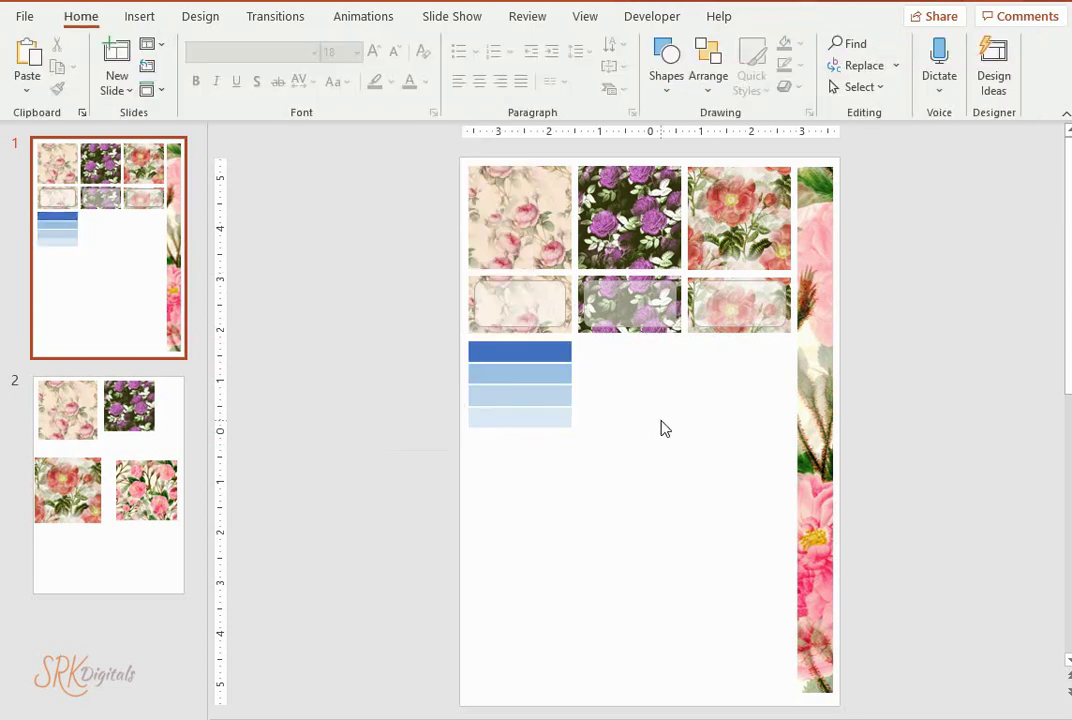
left_click(139, 16)
Step: Draw a small white circle and place it at the left end of the top bar
left_click(302, 50)
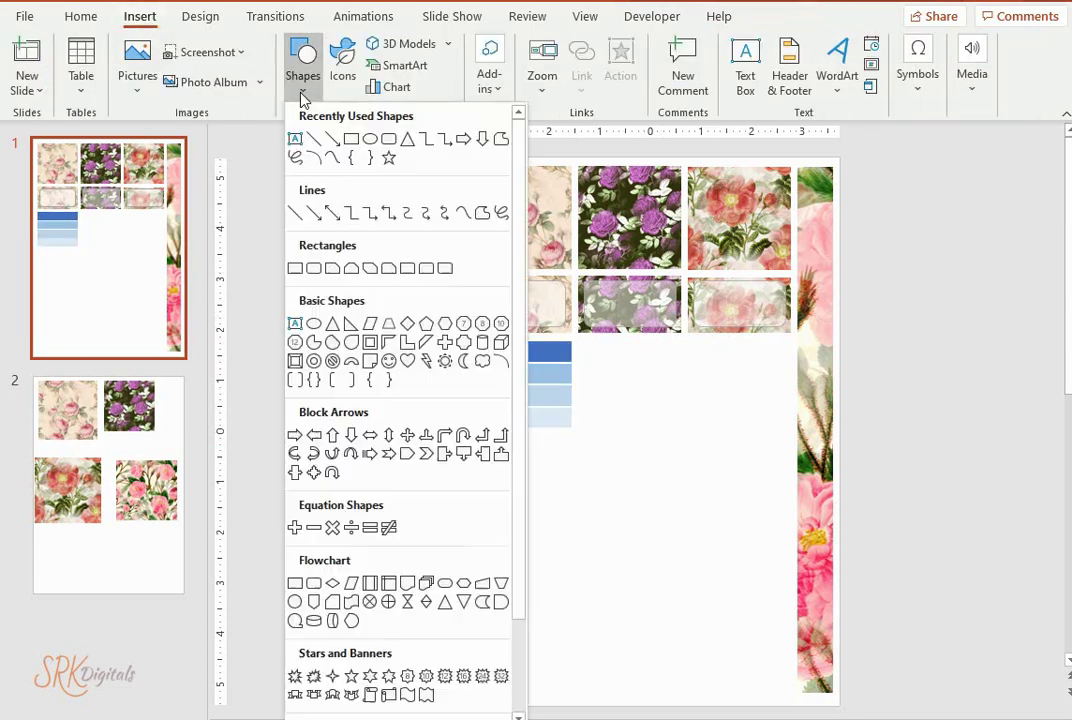
left_click(318, 314)
left_click(625, 382)
left_click(1020, 57)
left_click(1020, 87)
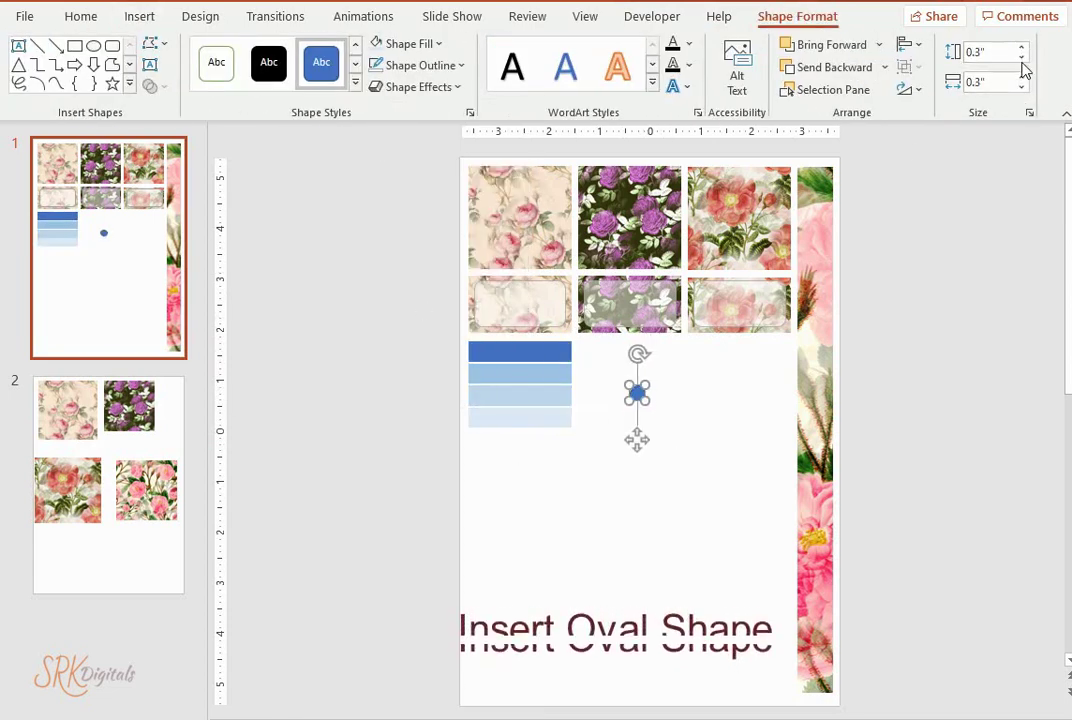
left_click(679, 415)
left_click(635, 390)
left_click(437, 43)
left_click(317, 85)
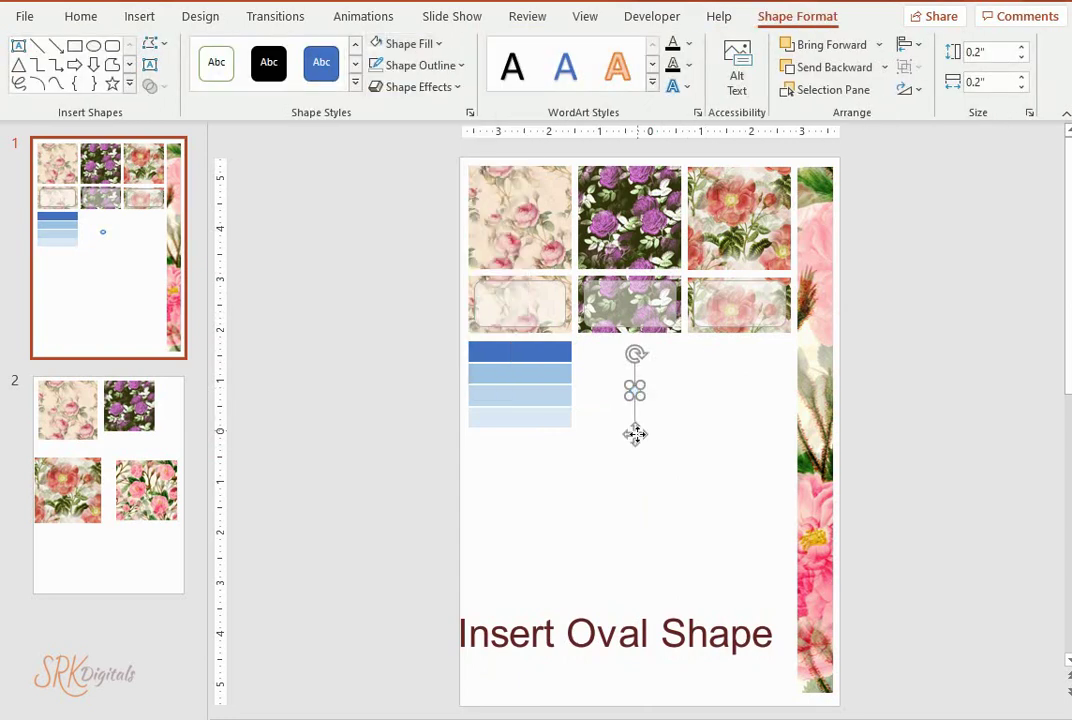
mouse_move(634, 433)
left_mouse_down()
mouse_move(479, 393)
mouse_move(479, 371)
mouse_move(479, 418)
left_mouse_up()
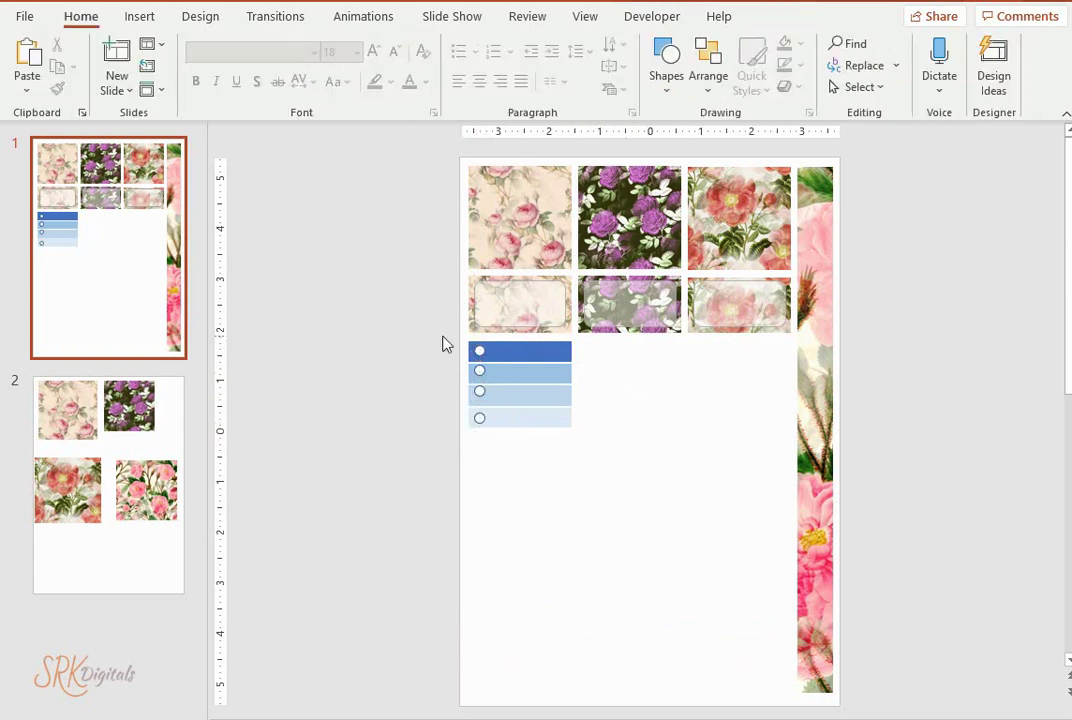
Step: Distribute the four circles vertically, then copy the bars and circles to the right
left_click_drag(445, 342, 500, 440)
left_click(908, 45)
left_click(978, 259)
left_click(583, 479)
mouse_move(462, 340)
left_mouse_down()
mouse_move(585, 440)
mouse_move(760, 424)
left_mouse_up()
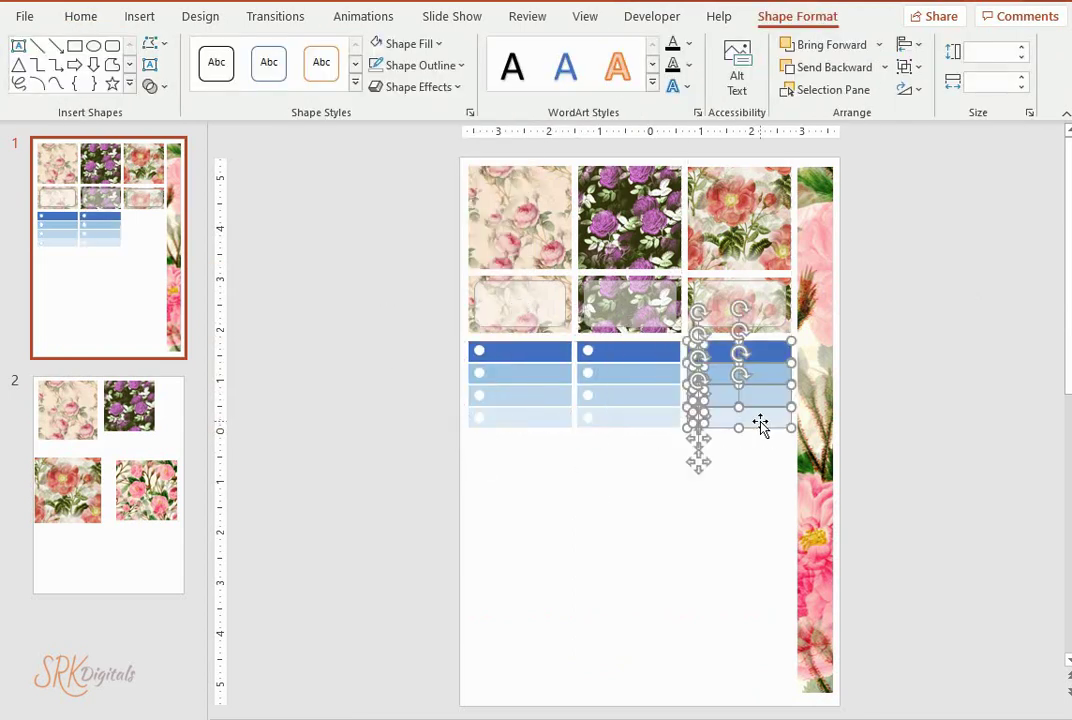
Step: Place the third bar stack and shade the middle column's four bars from dark to palest orange
left_click(621, 478)
left_click(625, 355)
left_click(438, 44)
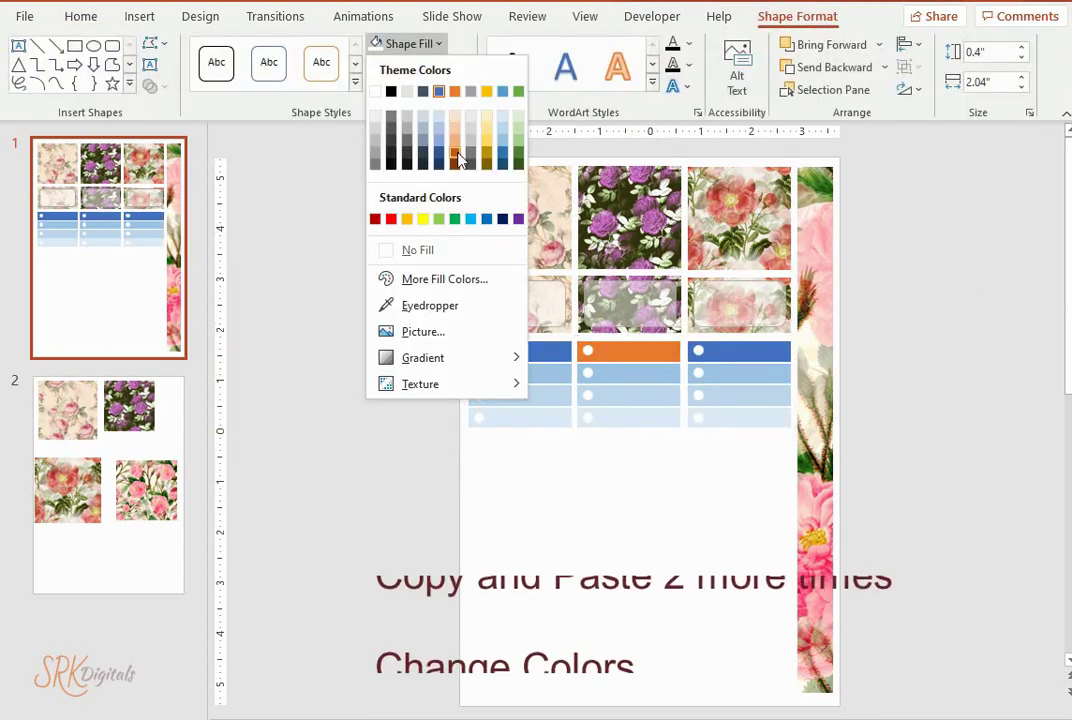
left_click(455, 92)
left_click(628, 373)
left_click(438, 44)
left_click(458, 148)
left_click(438, 44)
left_click(455, 135)
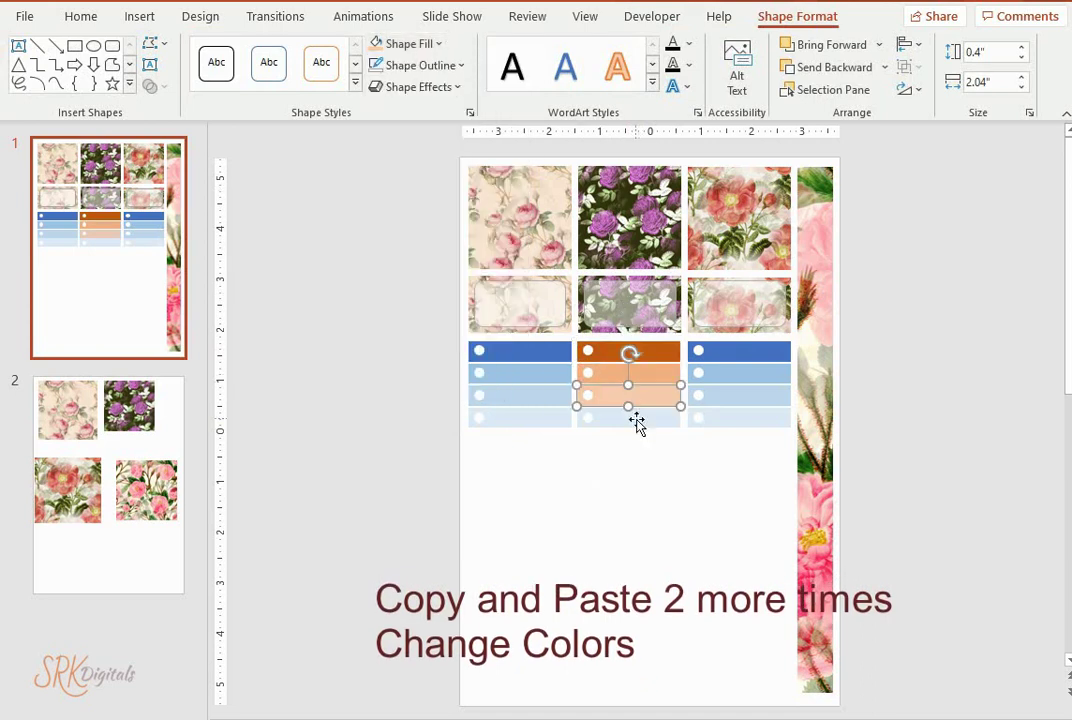
left_click(438, 44)
left_click(458, 120)
Step: Shade the third column's four bars from dark gold down to the palest gold
left_click(738, 350)
left_click(438, 44)
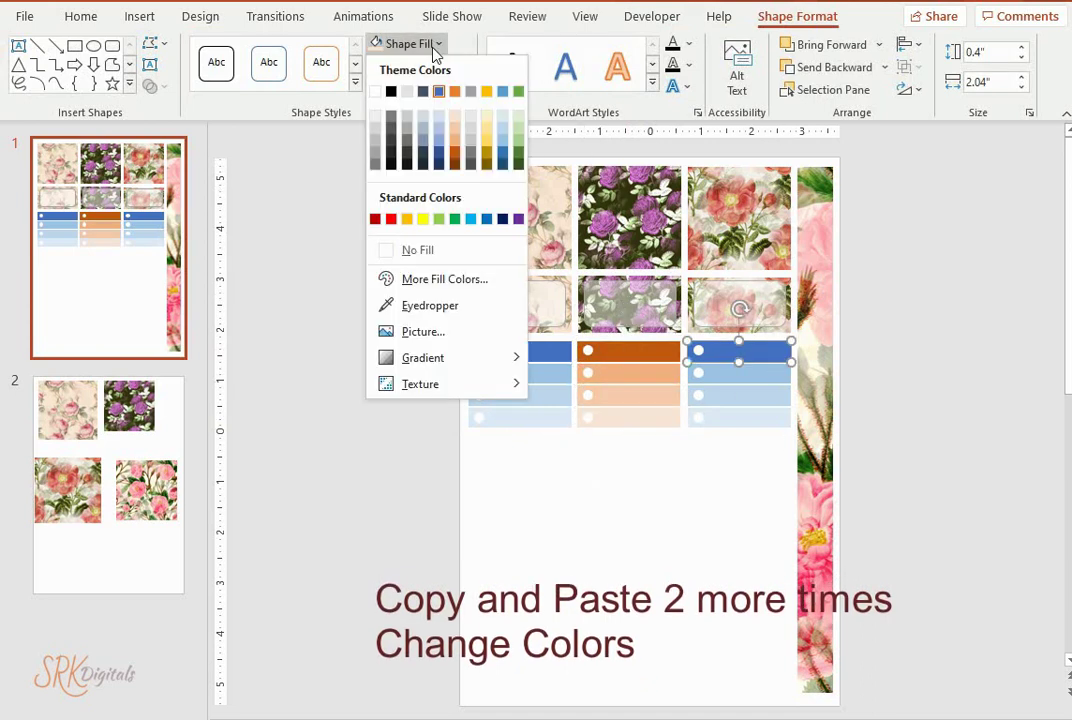
left_click(485, 158)
left_click(753, 372)
left_click(438, 44)
left_click(487, 148)
left_click(738, 395)
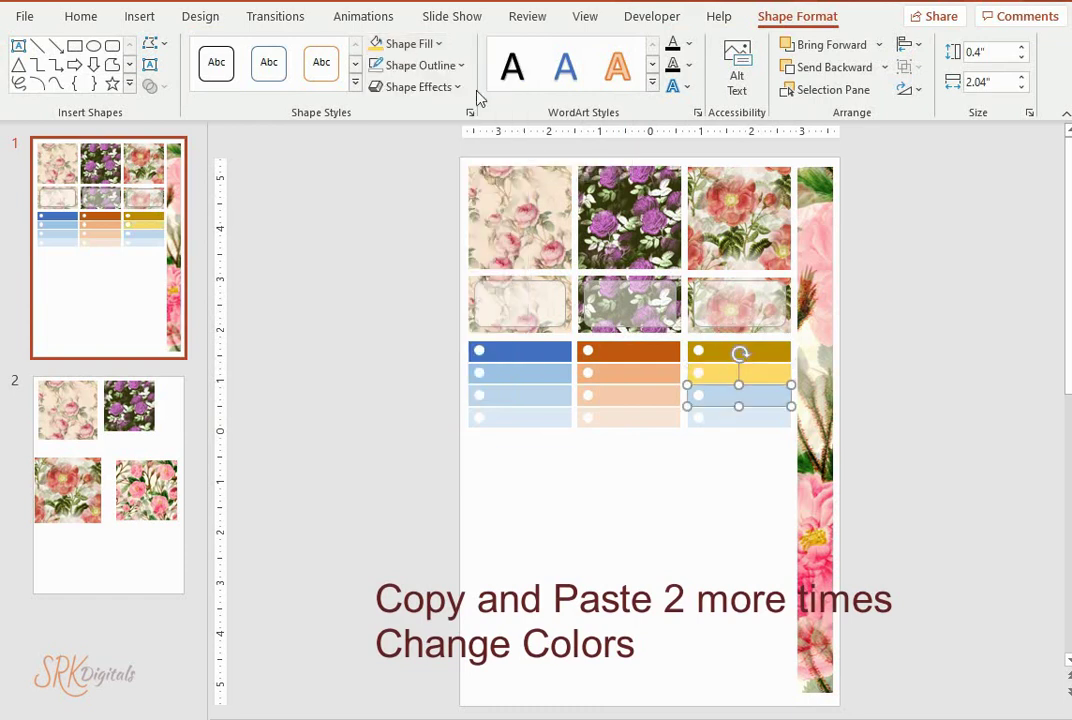
left_click(487, 134)
left_click(438, 44)
left_click(487, 116)
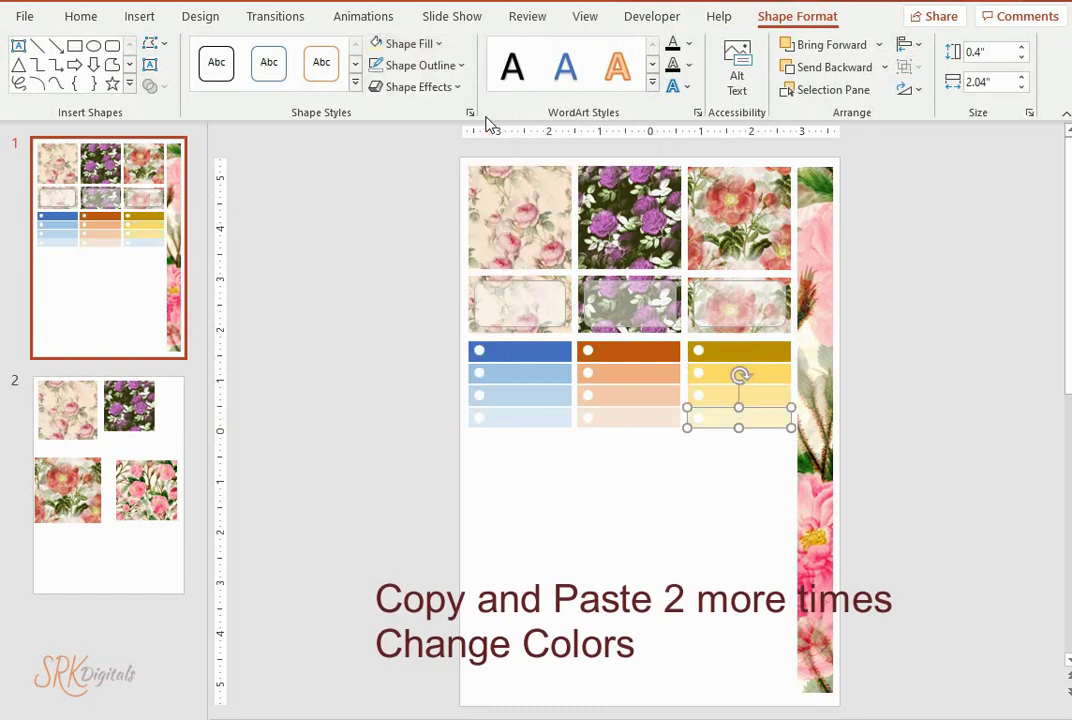
left_click(570, 471)
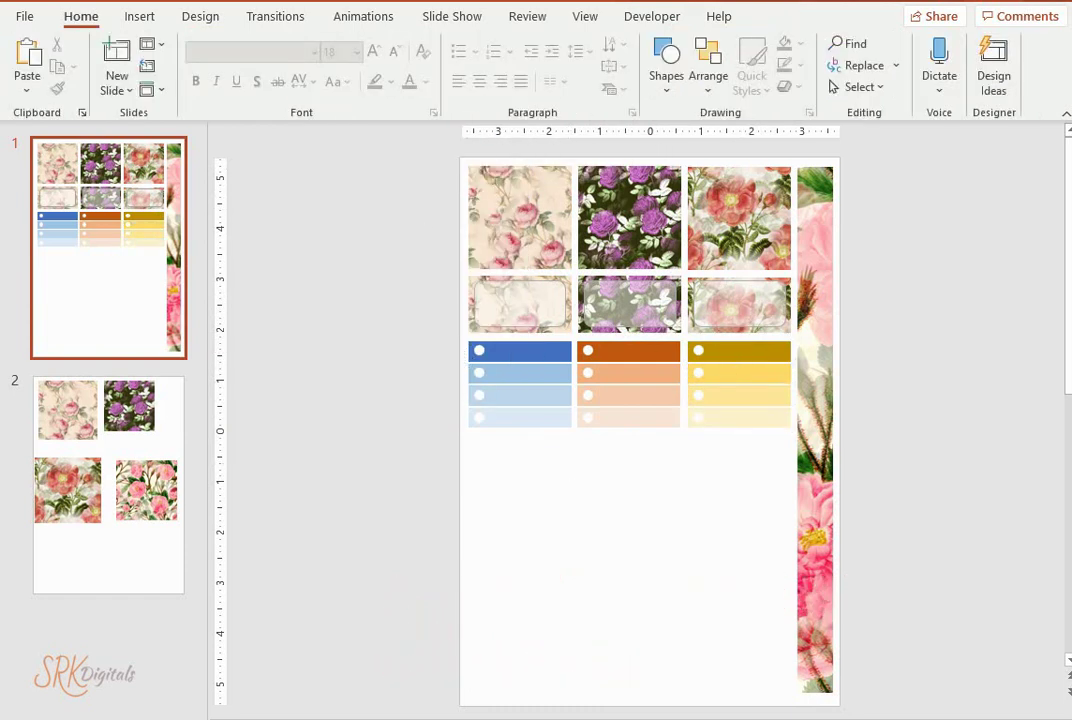
left_click(142, 20)
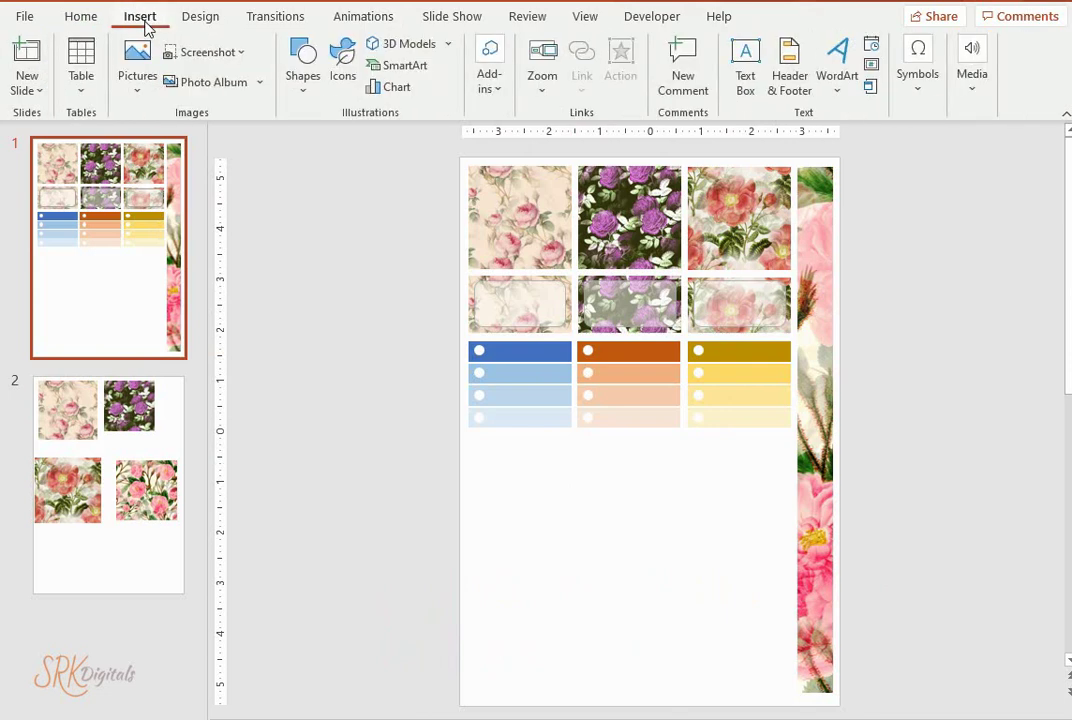
Step: Draw a blue rectangle about 2.04" wide by 1.02" tall below the blue bar stack
left_click(307, 100)
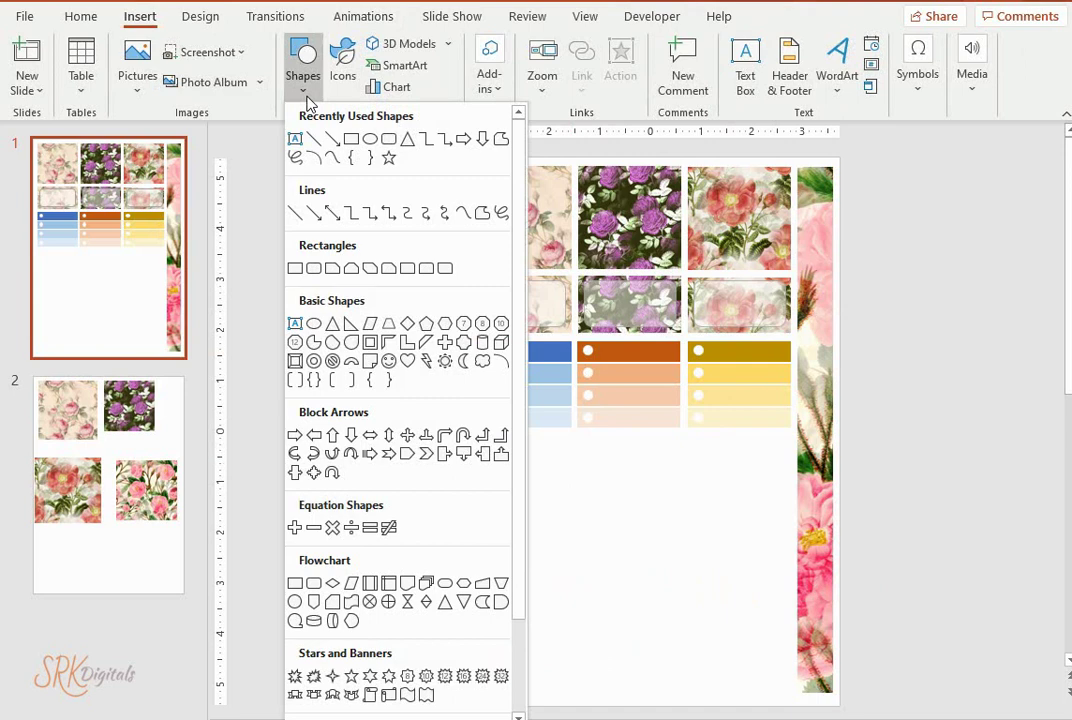
left_click(351, 143)
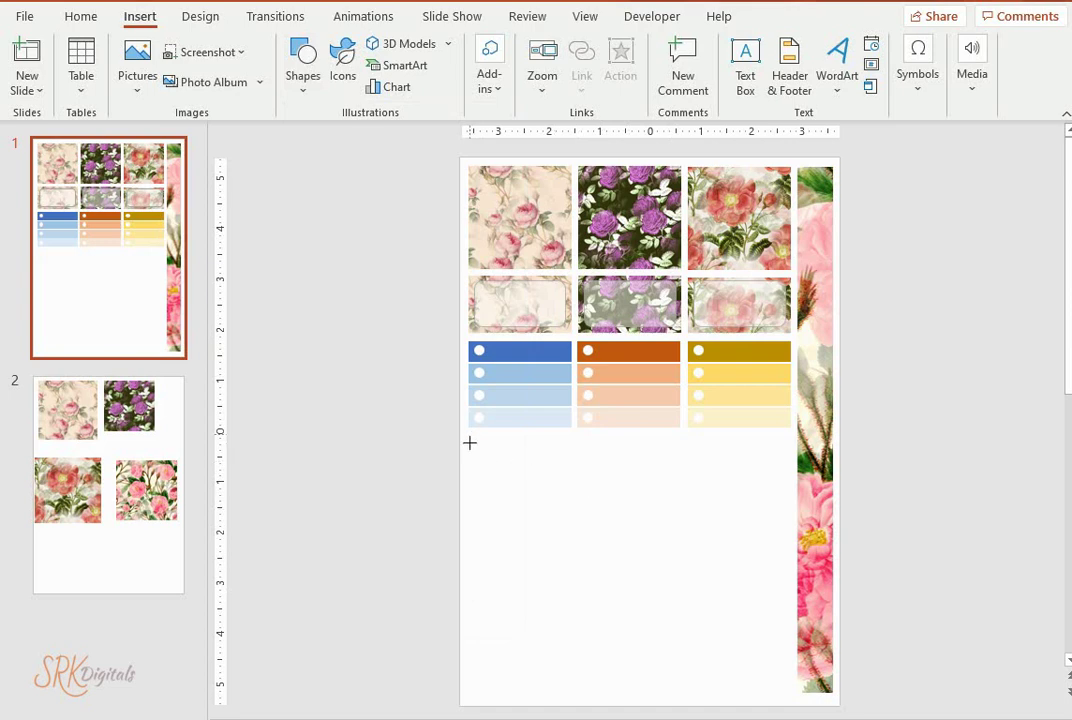
left_click_drag(487, 441, 571, 471)
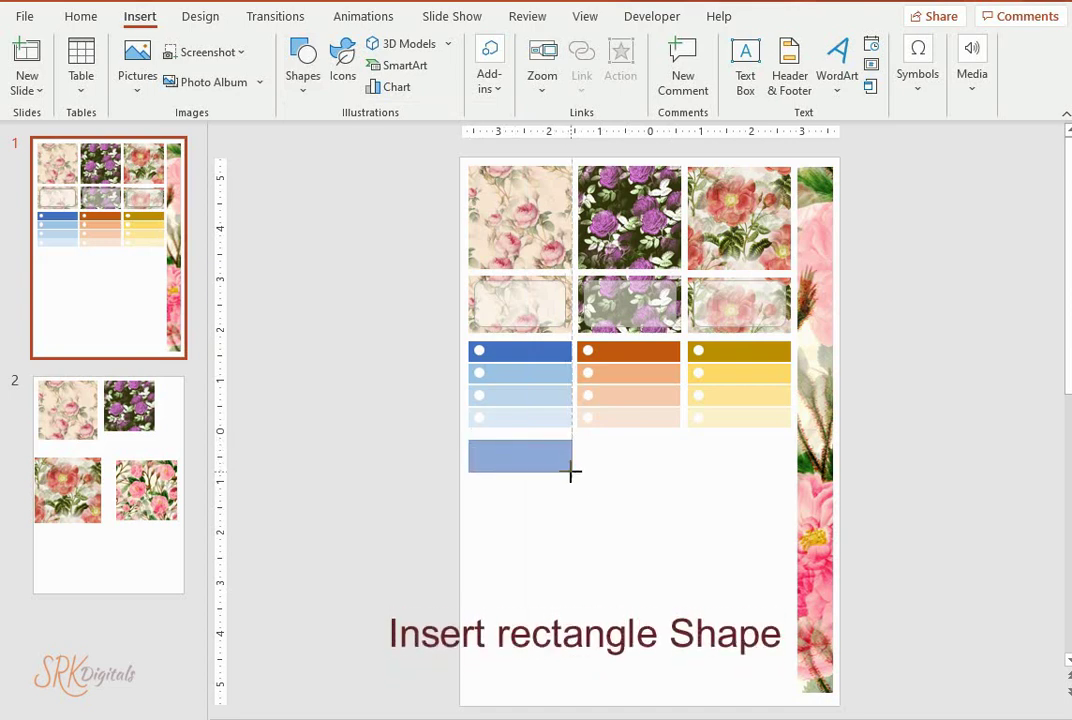
left_click_drag(571, 471, 572, 491)
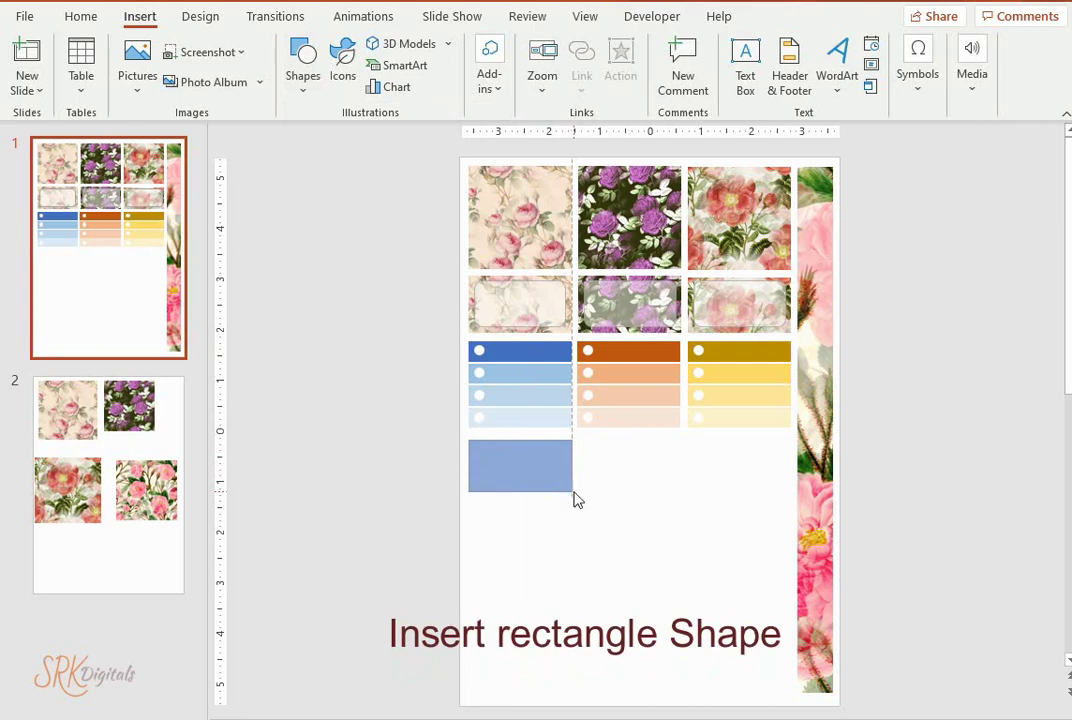
left_click_drag(574, 493, 573, 492)
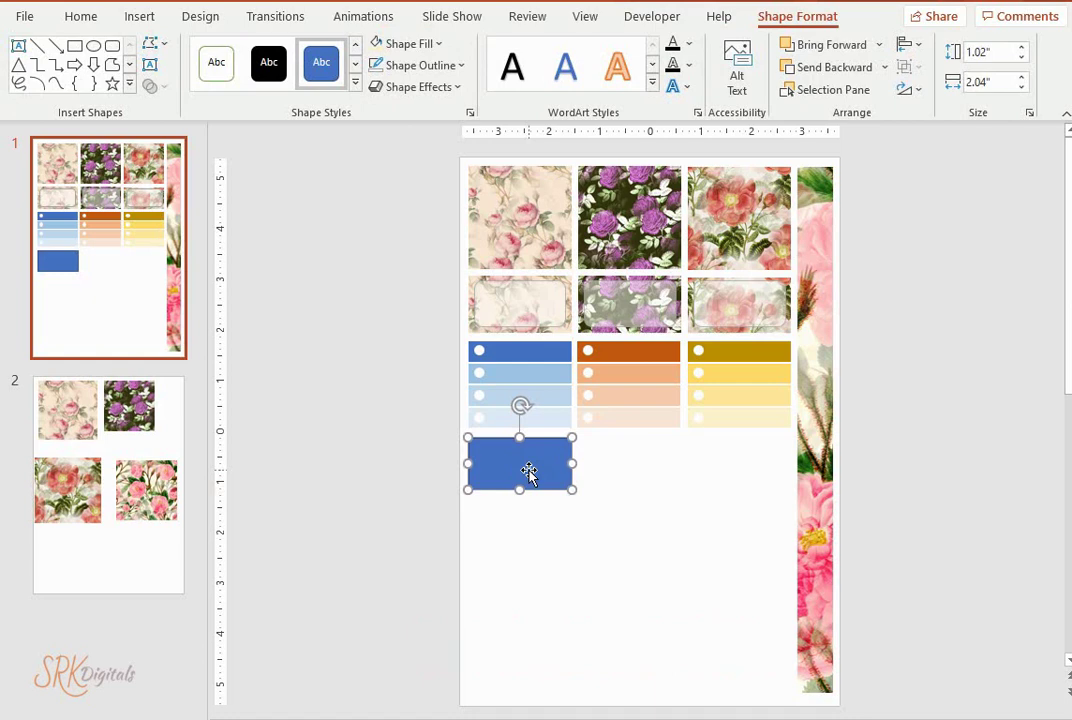
left_click(322, 295)
Step: Copy the faded frame onto the blue rectangle and duplicate the framed box twice to the right
left_click(503, 304)
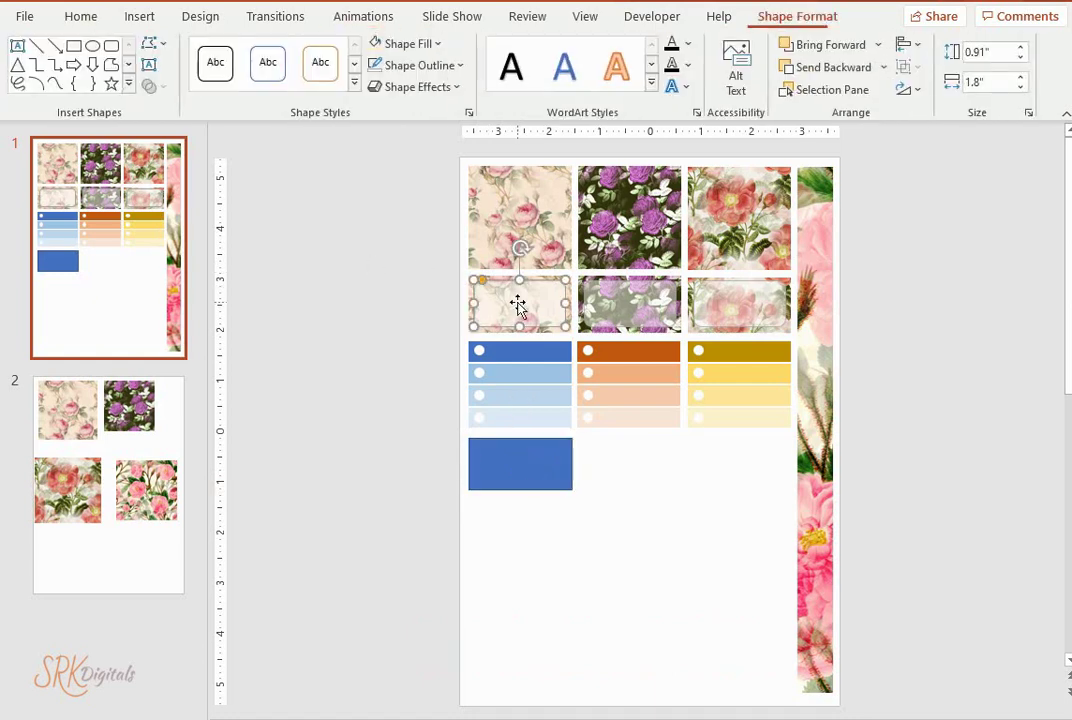
right_click(518, 310)
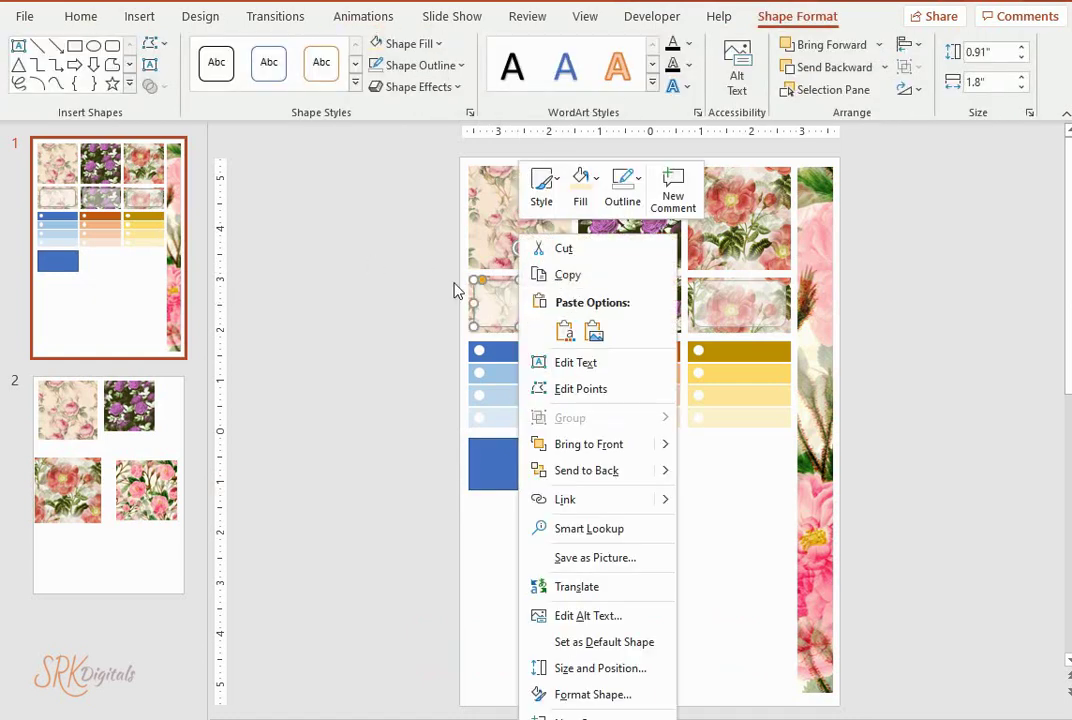
left_click(502, 299)
left_click_drag(520, 310, 521, 466)
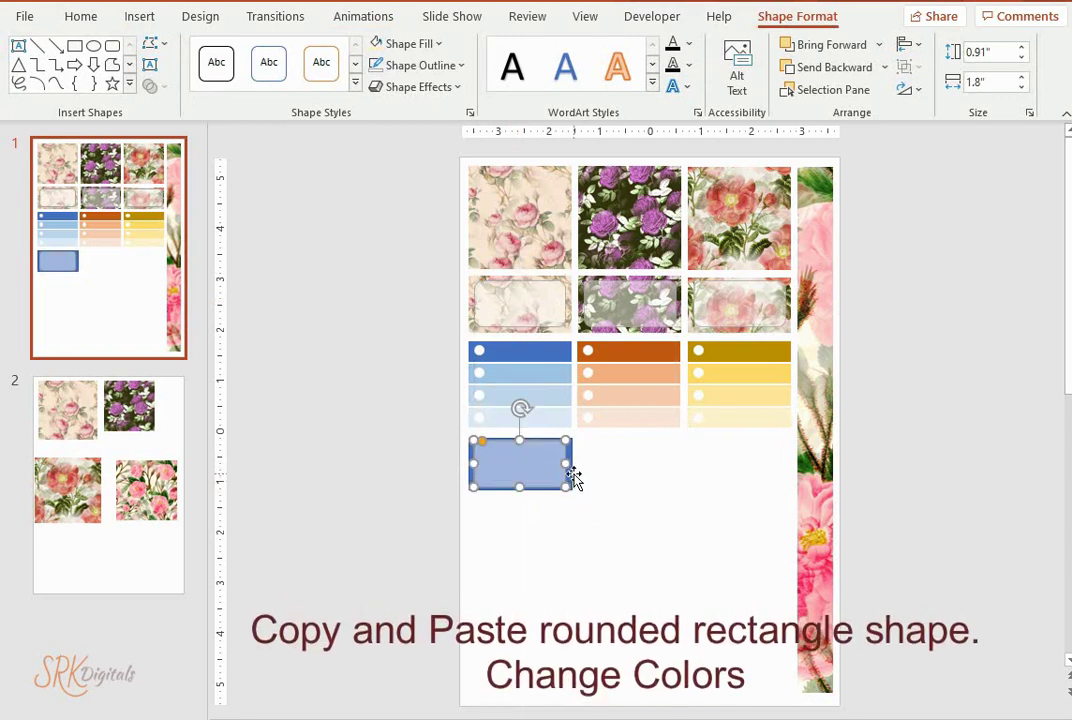
left_click(576, 470)
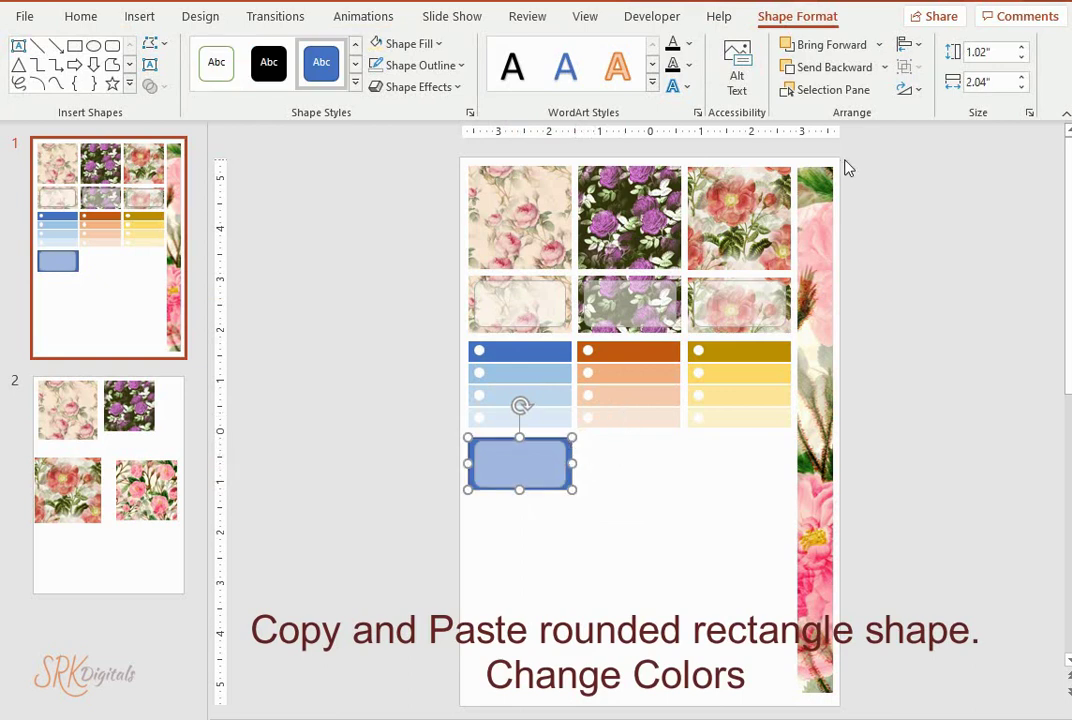
left_click(624, 489)
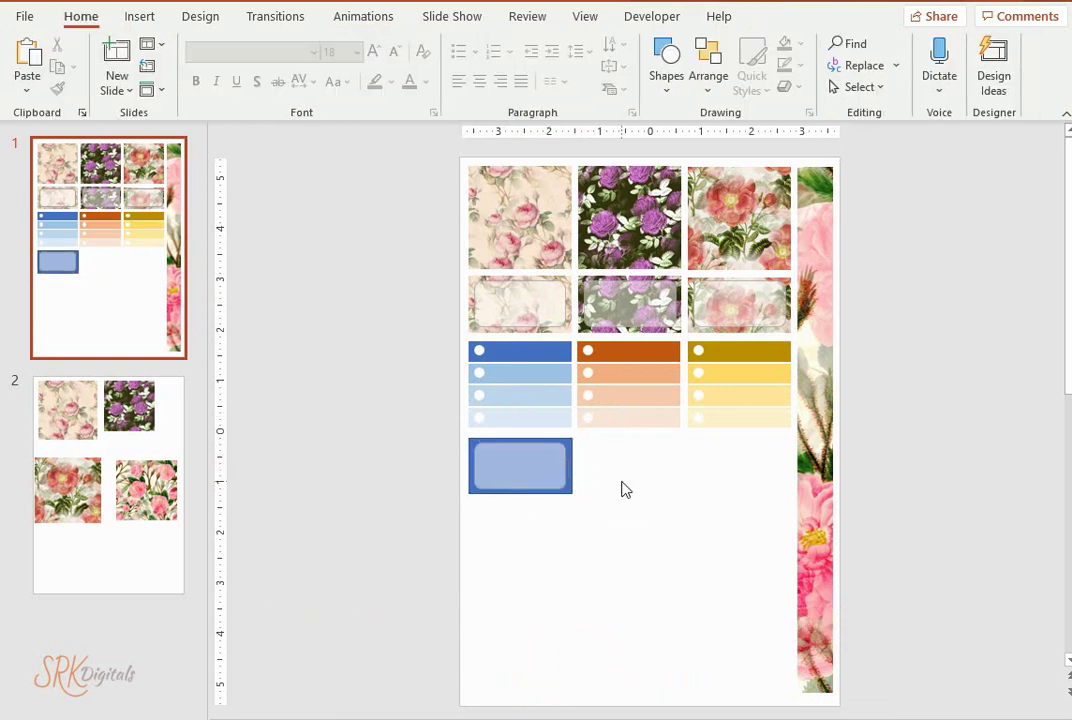
left_click(520, 470)
left_click_drag(531, 471, 742, 470)
left_click(550, 455)
Step: Fill the first box dark orange with a light orange inner frame, and the middle box gold
left_click(436, 44)
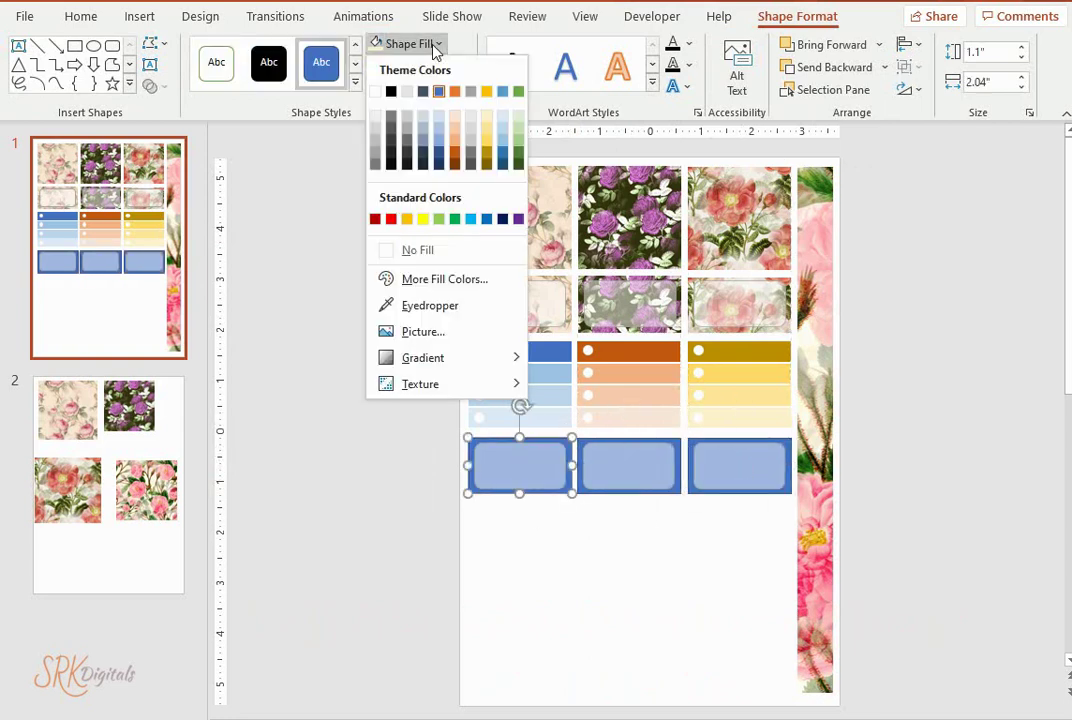
left_click(455, 151)
left_click(438, 44)
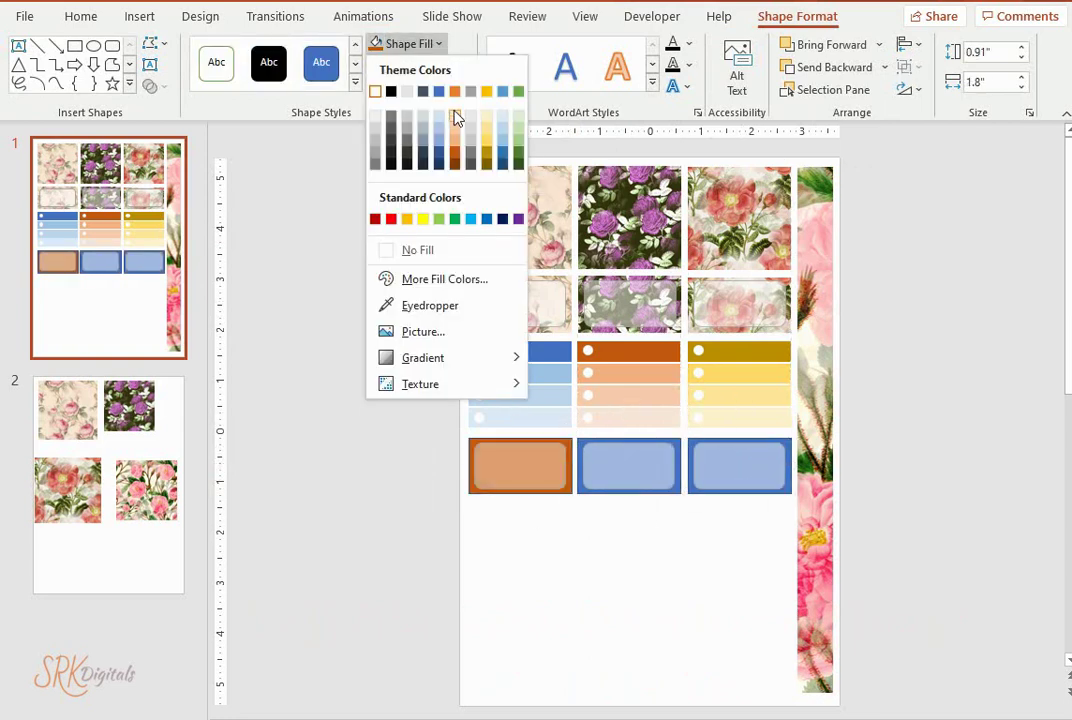
left_click(455, 118)
left_click(628, 465)
left_click(439, 44)
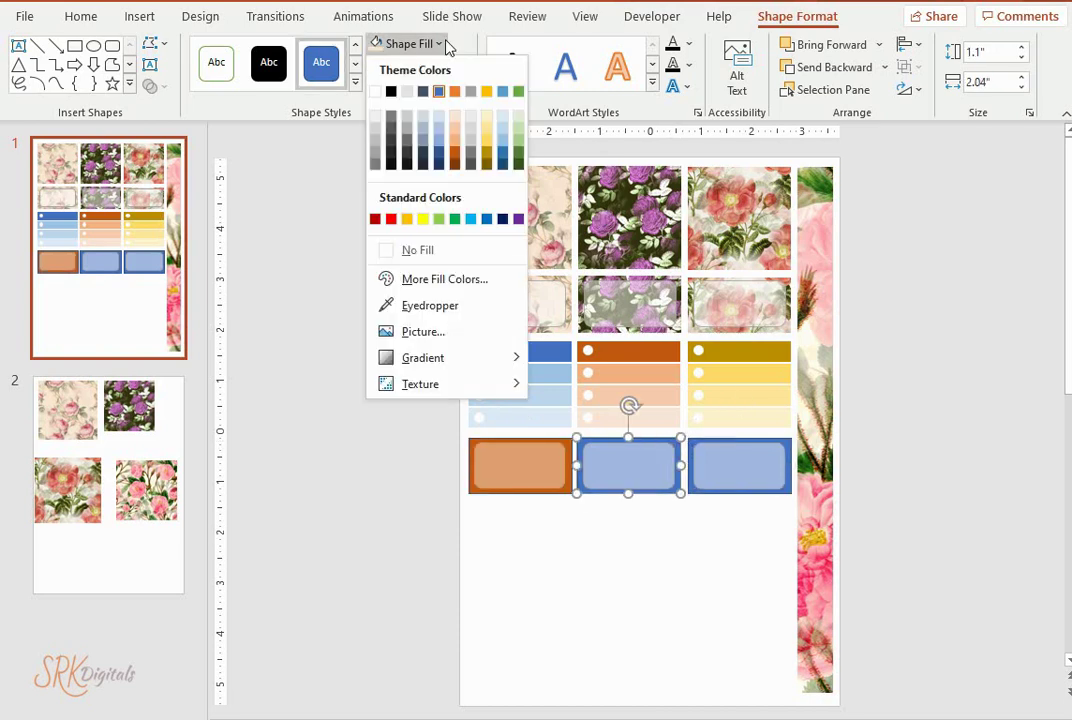
left_click(489, 152)
left_click(747, 541)
Step: Colour the third framed box light blue and reselect the orange box
left_click(739, 465)
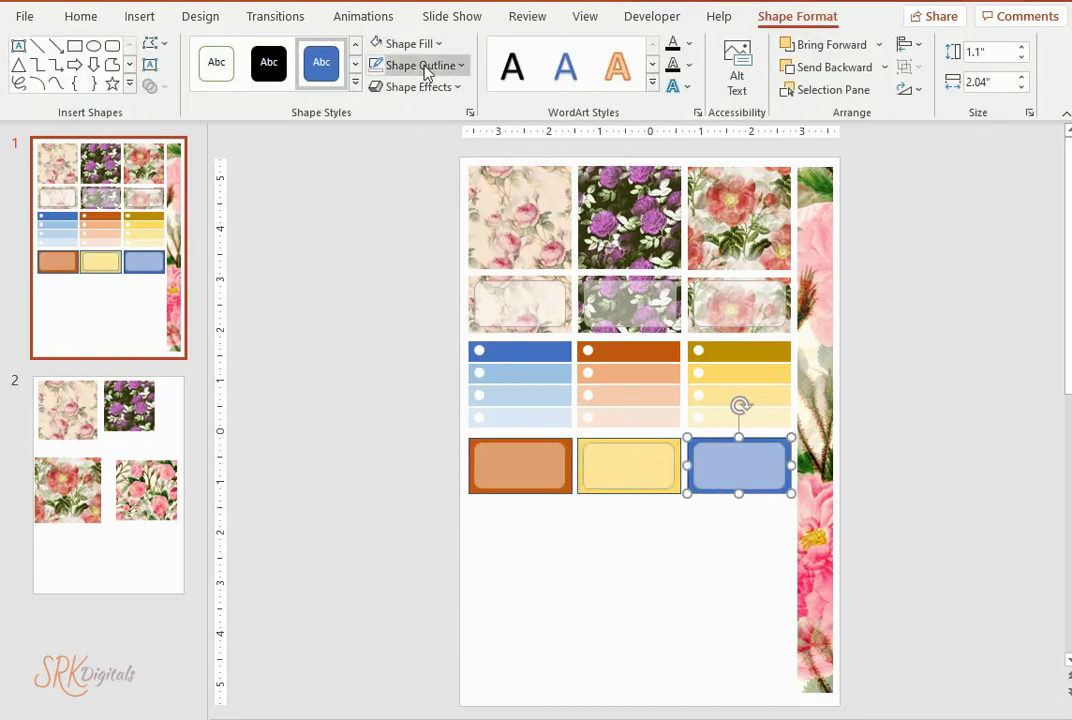
left_click(410, 44)
left_click(443, 138)
left_click_drag(400, 424, 800, 525)
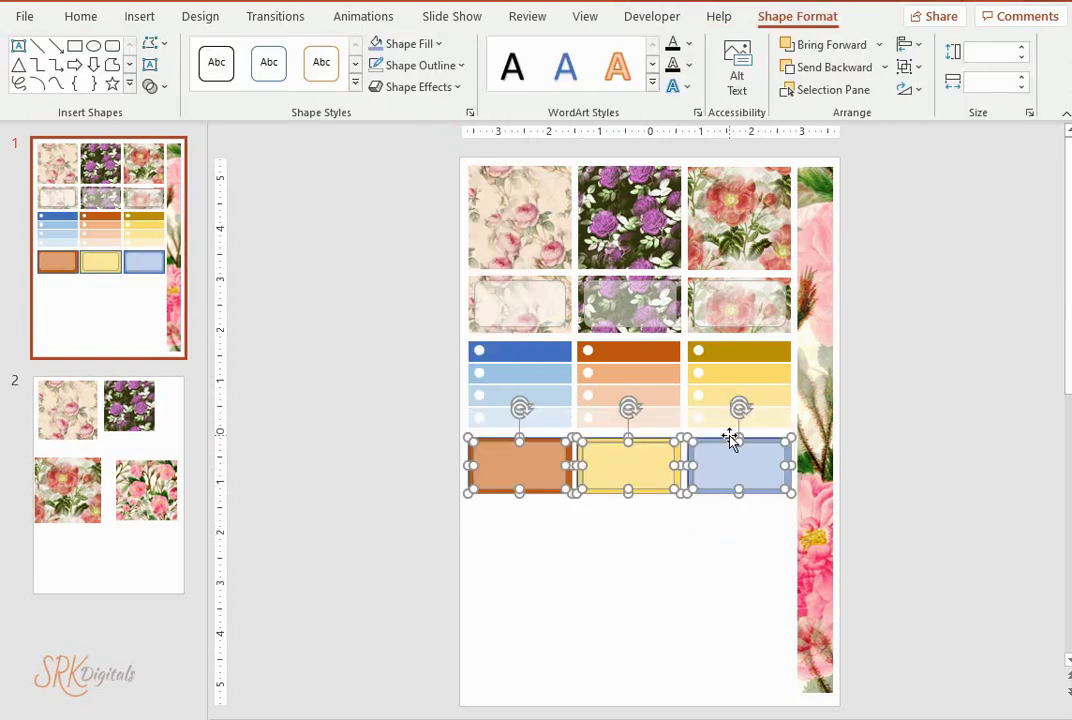
left_click(366, 391)
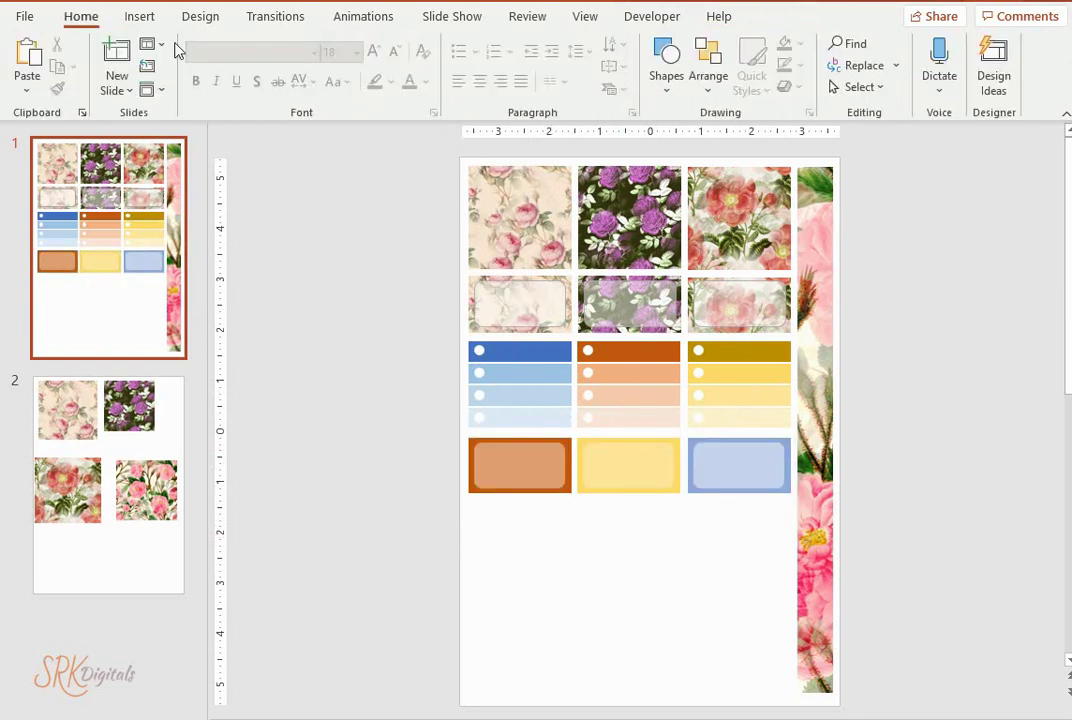
left_click(546, 462)
left_click(471, 492)
Step: Copy the orange box below the row as a taller block with its inner frame stretched to fit
mouse_move(570, 482)
left_mouse_down("ctrl")
mouse_move(572, 548)
mouse_move(519, 620)
left_mouse_up("ctrl")
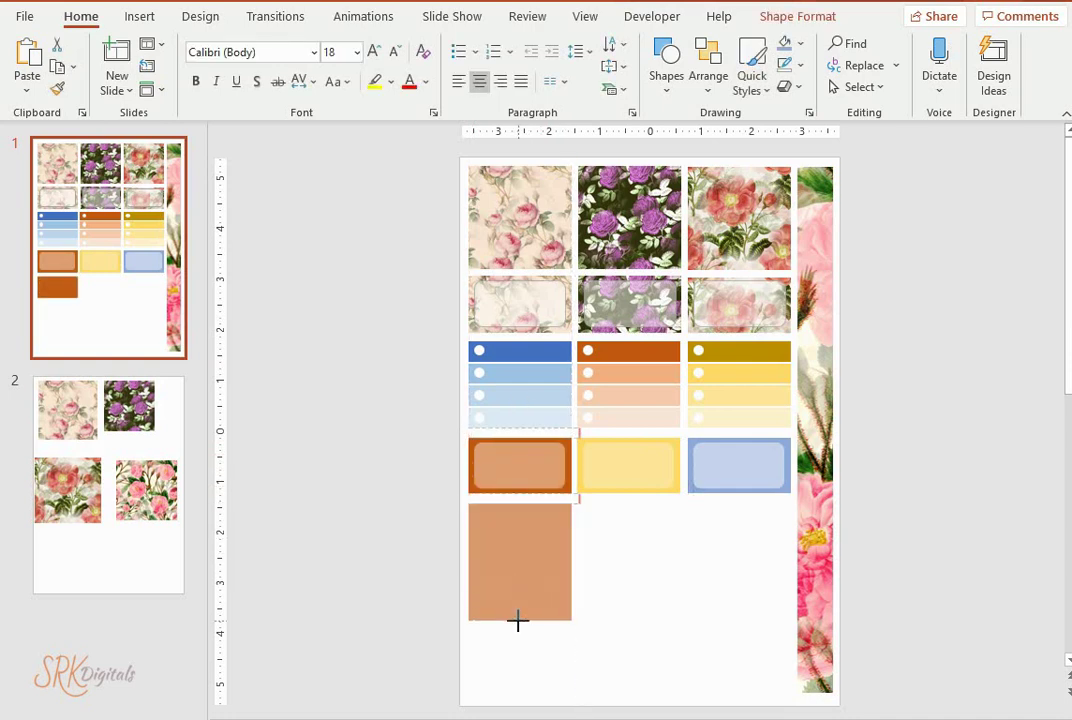
left_click(648, 566)
left_click(519, 620)
left_click(670, 550)
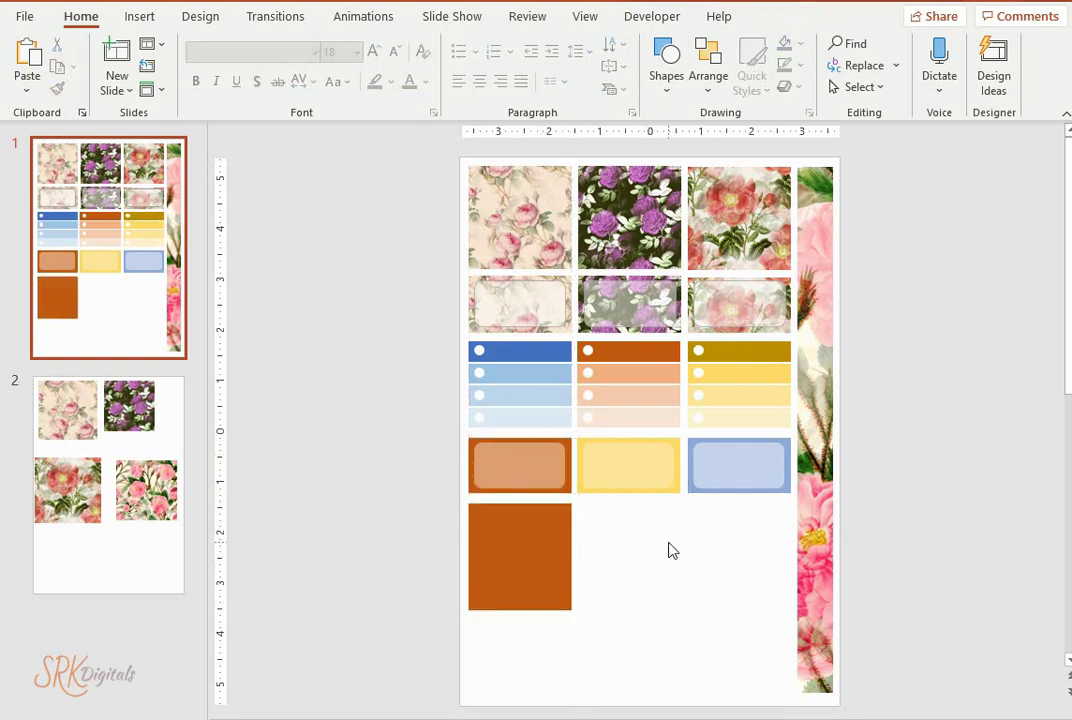
left_click_drag(469, 504, 574, 614)
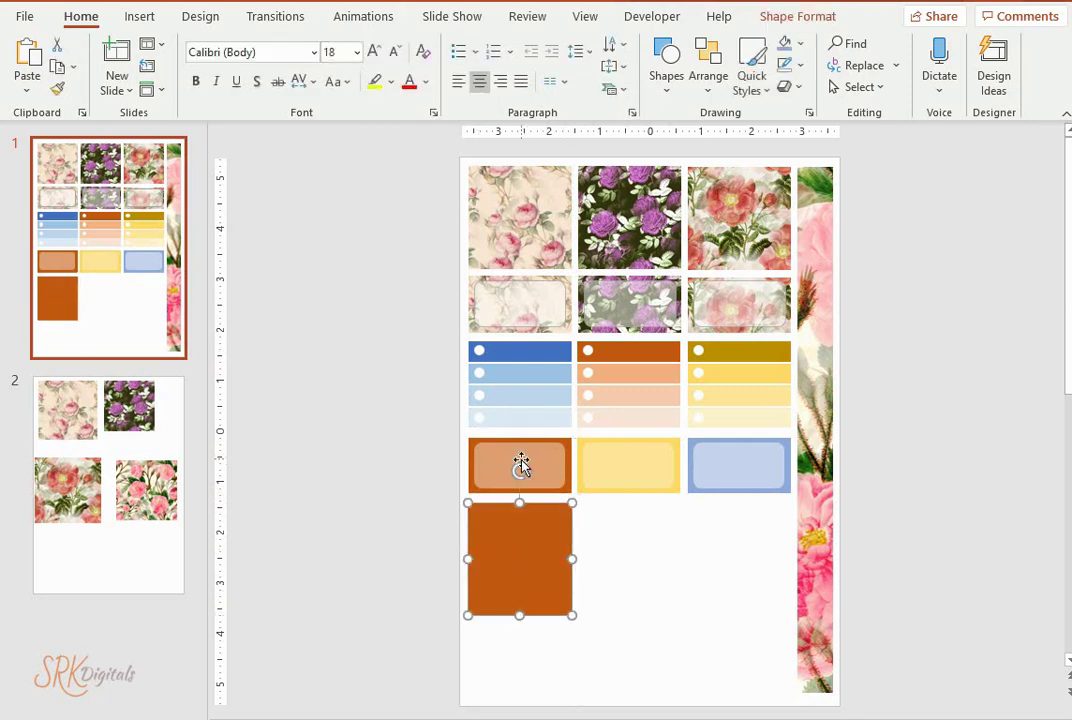
left_click_drag(510, 462, 531, 524, "ctrl")
left_click_drag(519, 534, 519, 607)
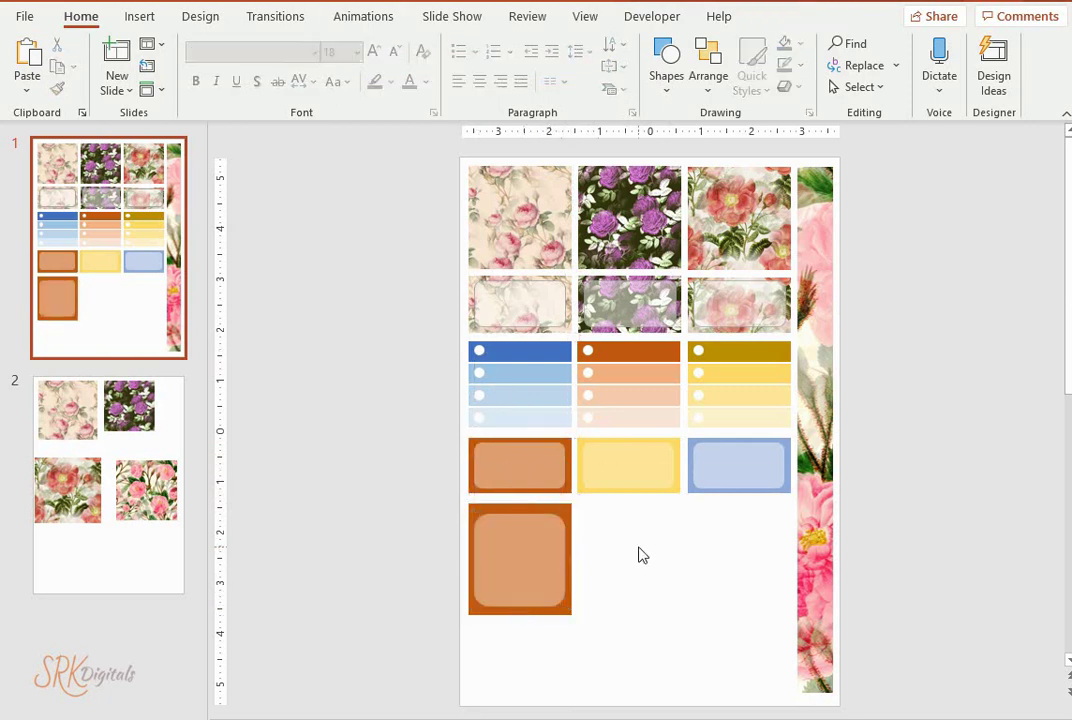
Step: Fill the block magenta with a lighter pink inner panel and a dark orange outline
left_click(838, 16)
left_click(636, 567)
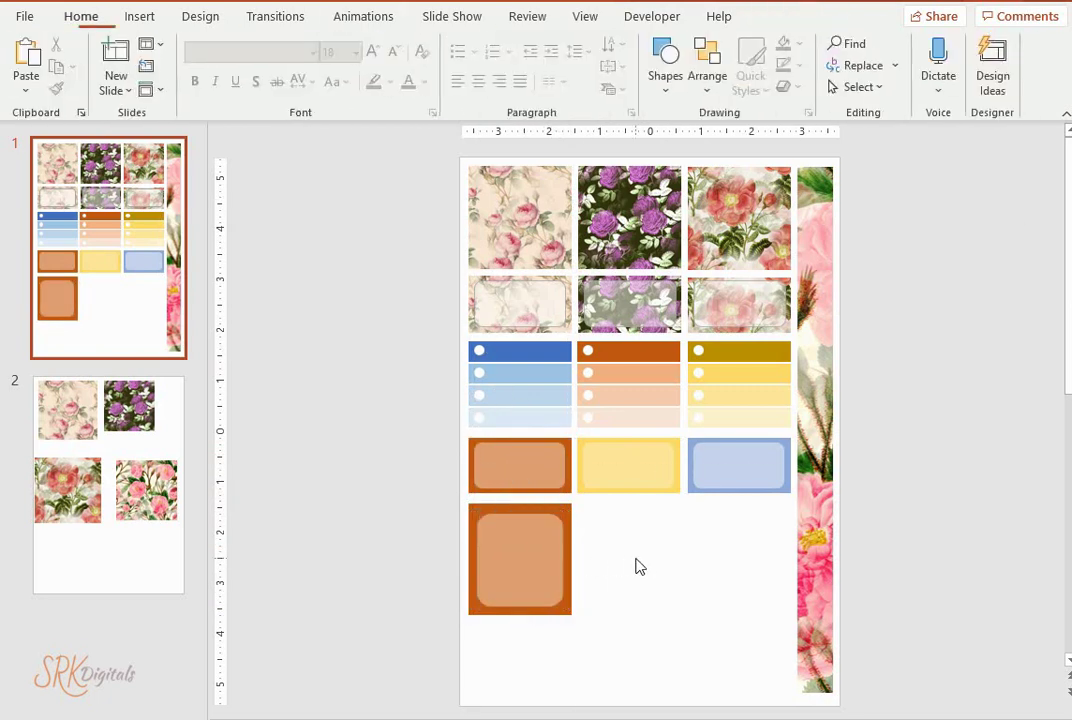
left_click(530, 560)
left_click(543, 508)
left_click(438, 44)
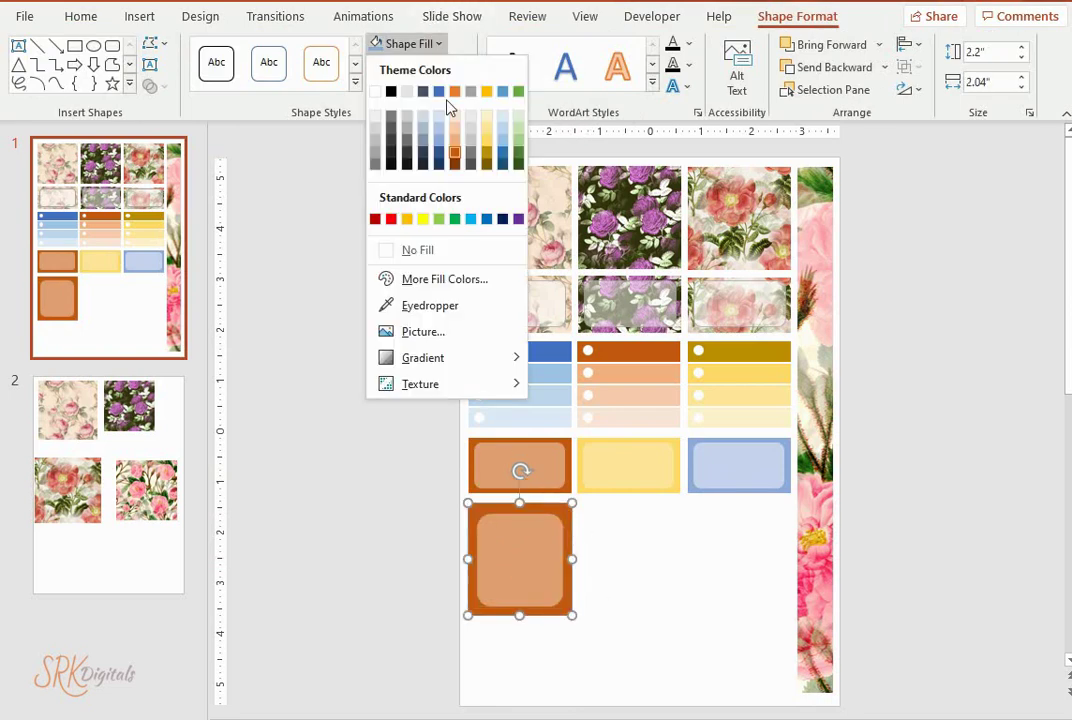
left_click(445, 282)
left_click(551, 281)
left_click(591, 281)
left_click(650, 199)
left_click(546, 567)
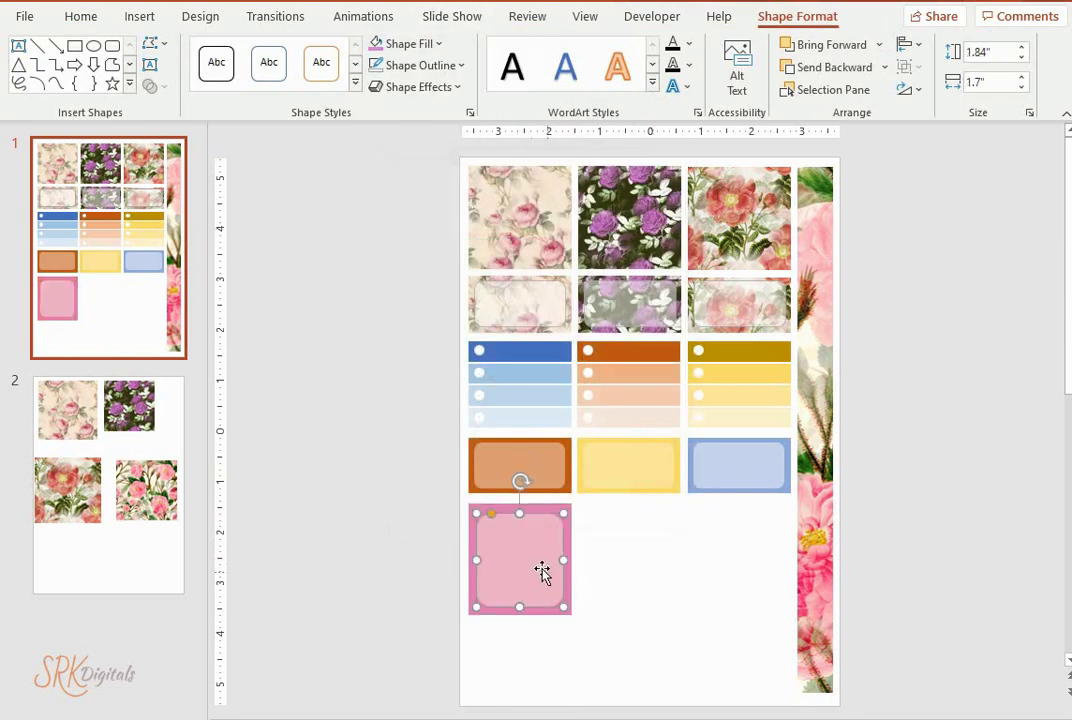
left_click(440, 44)
left_click(420, 65)
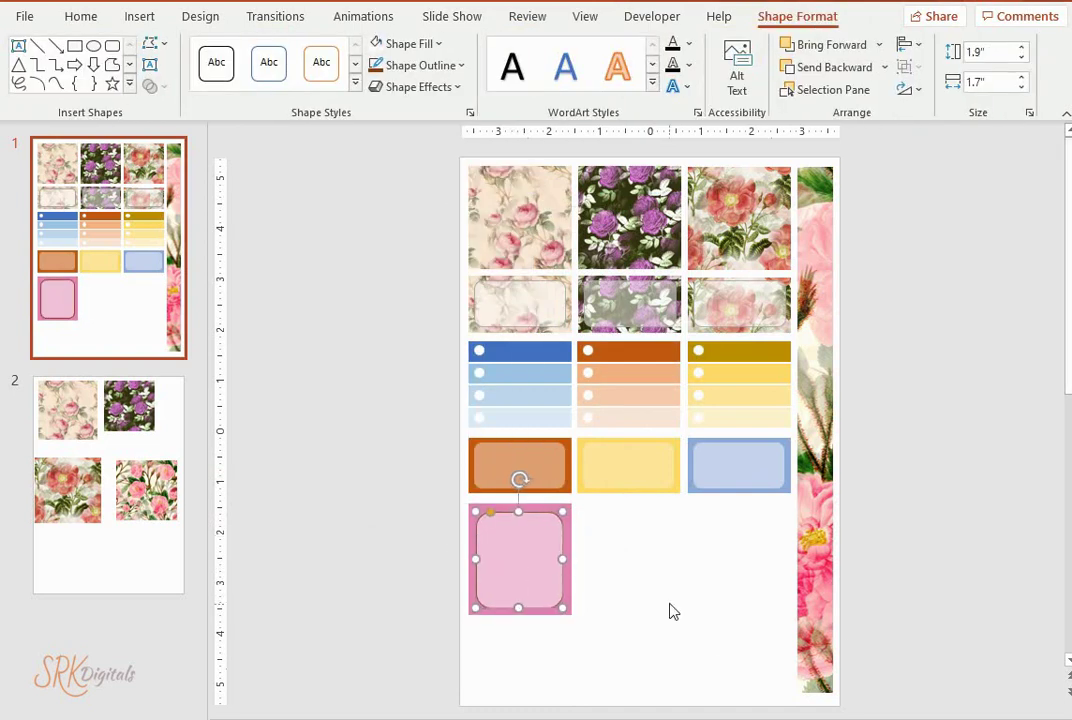
left_click(652, 533)
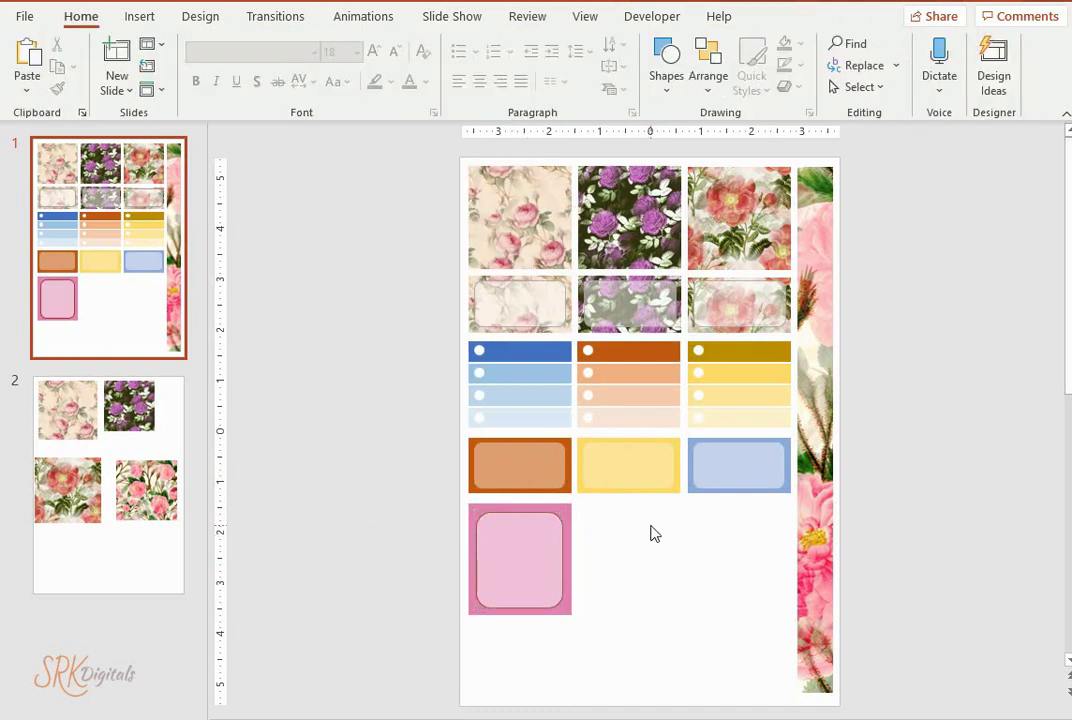
Step: Copy the four orange bars below the yellow box and fill the copies green
left_click(650, 354)
left_click(648, 373, "shift")
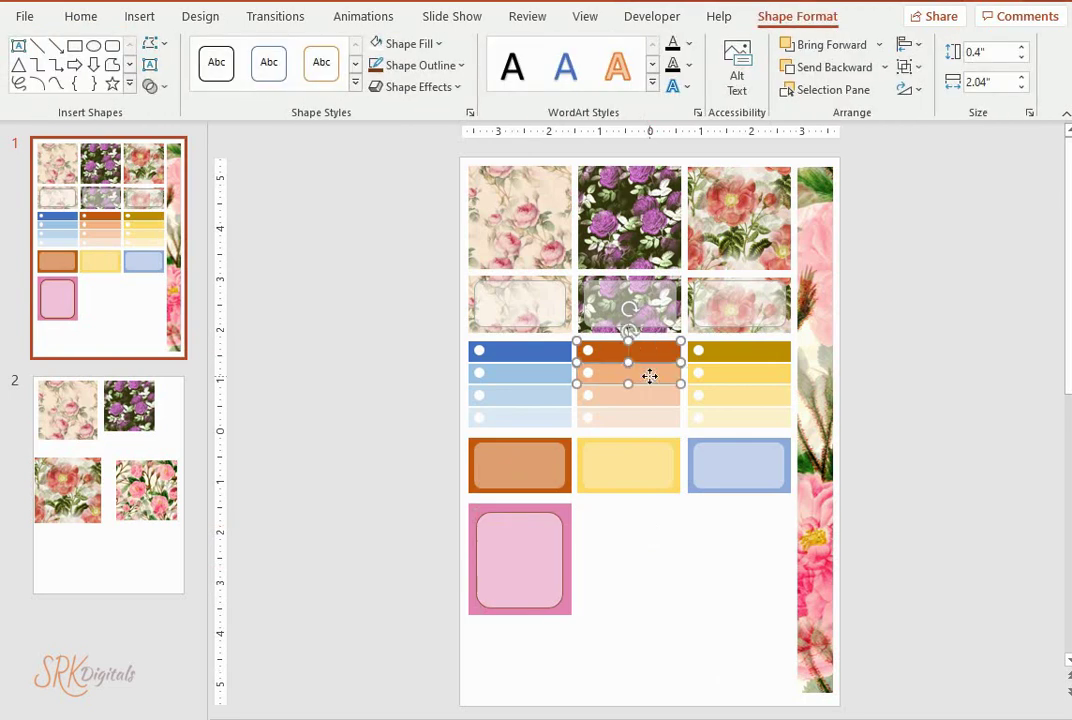
left_click(650, 394, "shift")
left_click(656, 418, "shift")
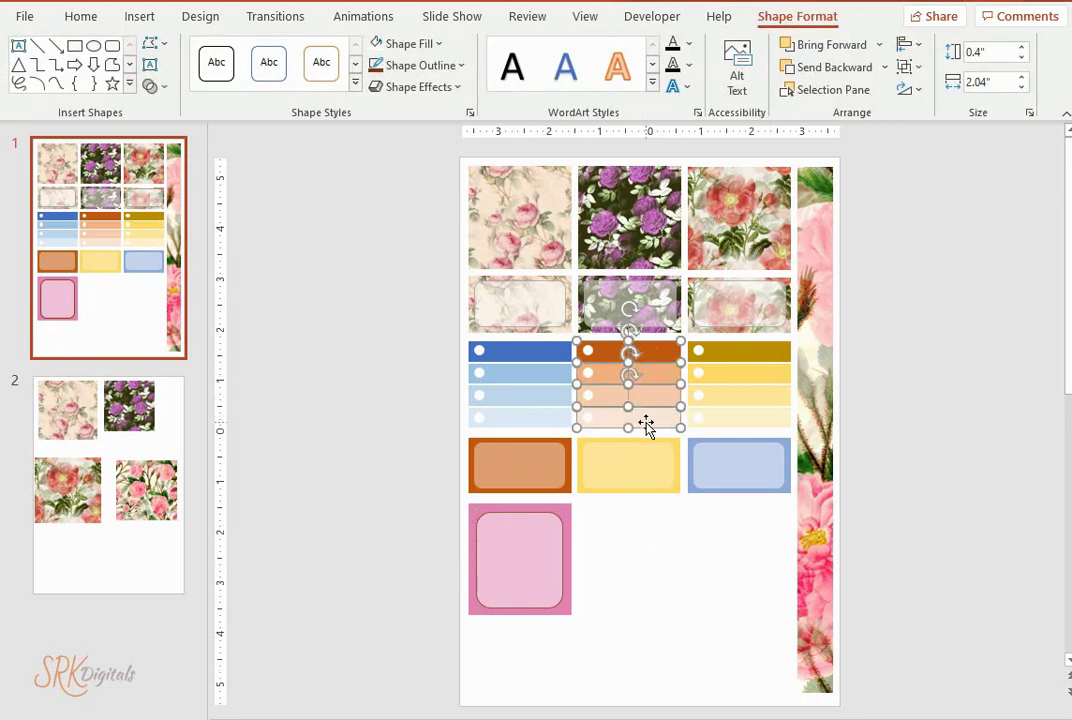
left_click_drag(652, 432, 634, 596)
left_click(711, 597)
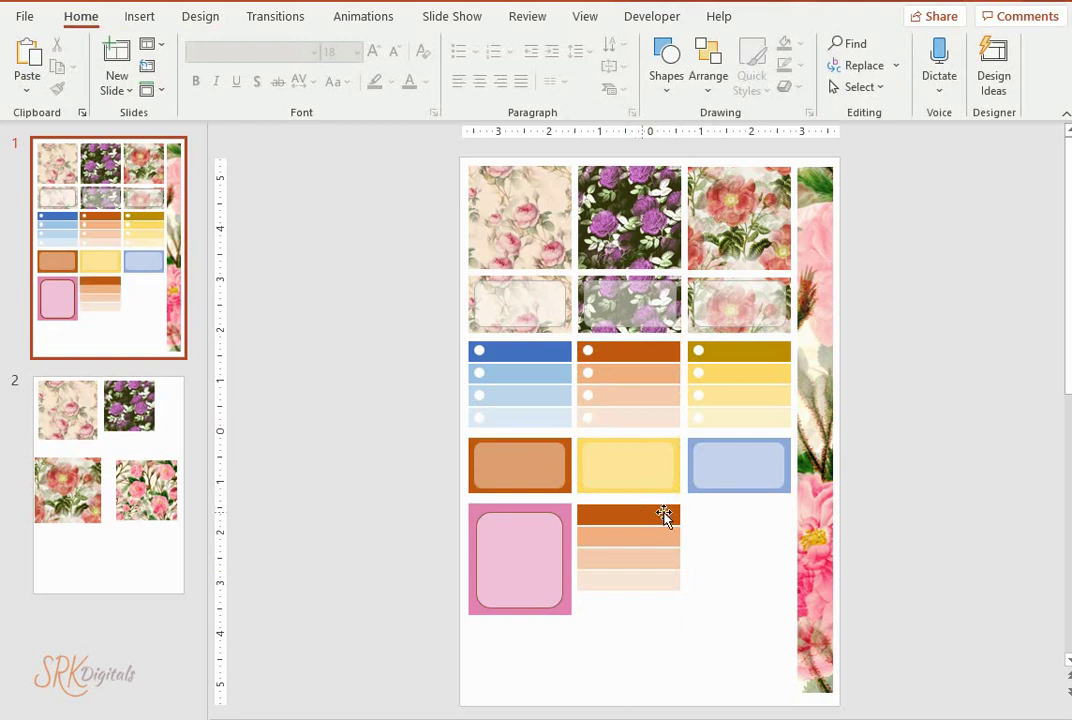
left_click_drag(723, 505, 581, 600)
mouse_move(744, 499)
left_mouse_down()
mouse_move(646, 511)
mouse_move(575, 610)
left_mouse_up()
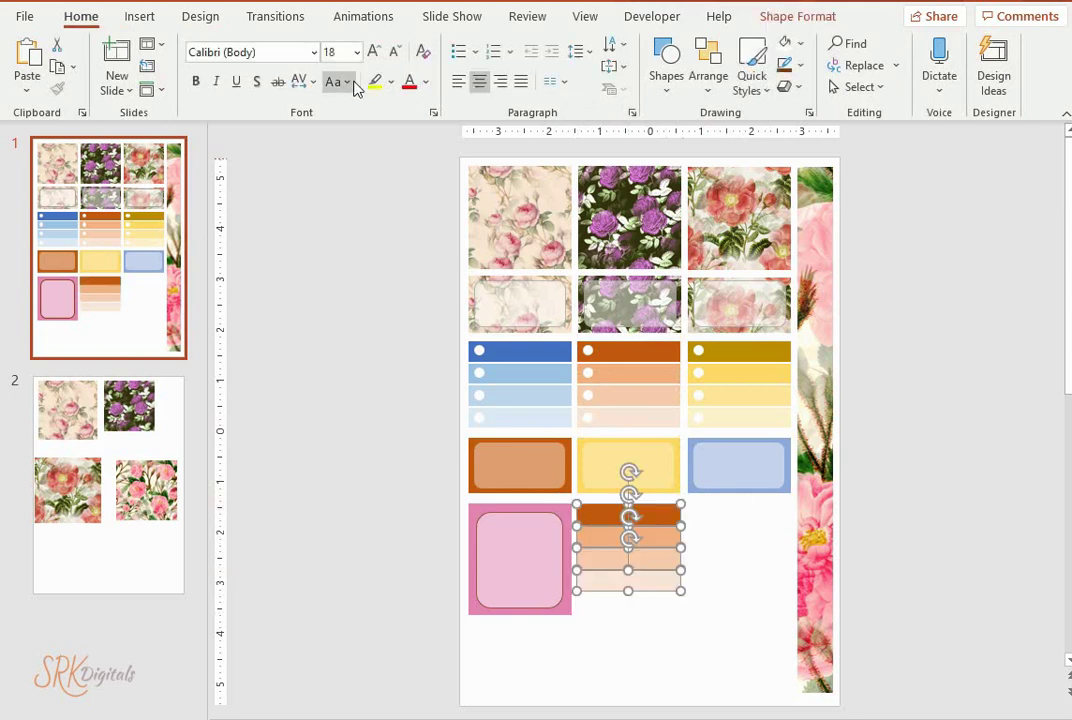
left_click(780, 16)
left_click(444, 44)
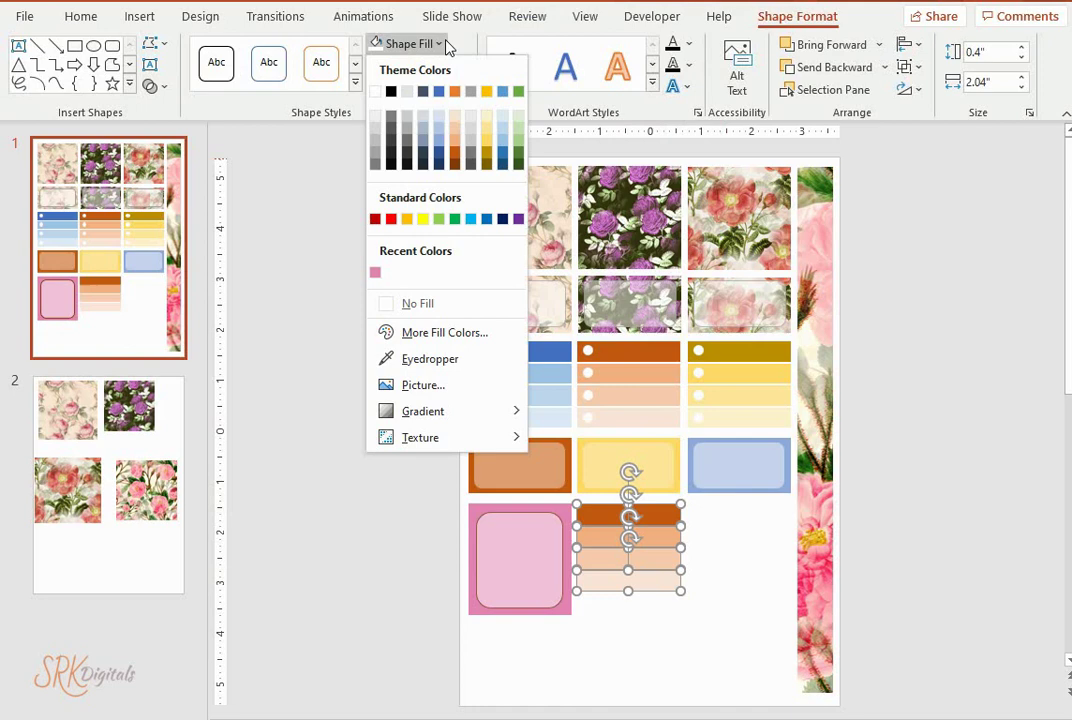
left_click(519, 148)
left_click(671, 594)
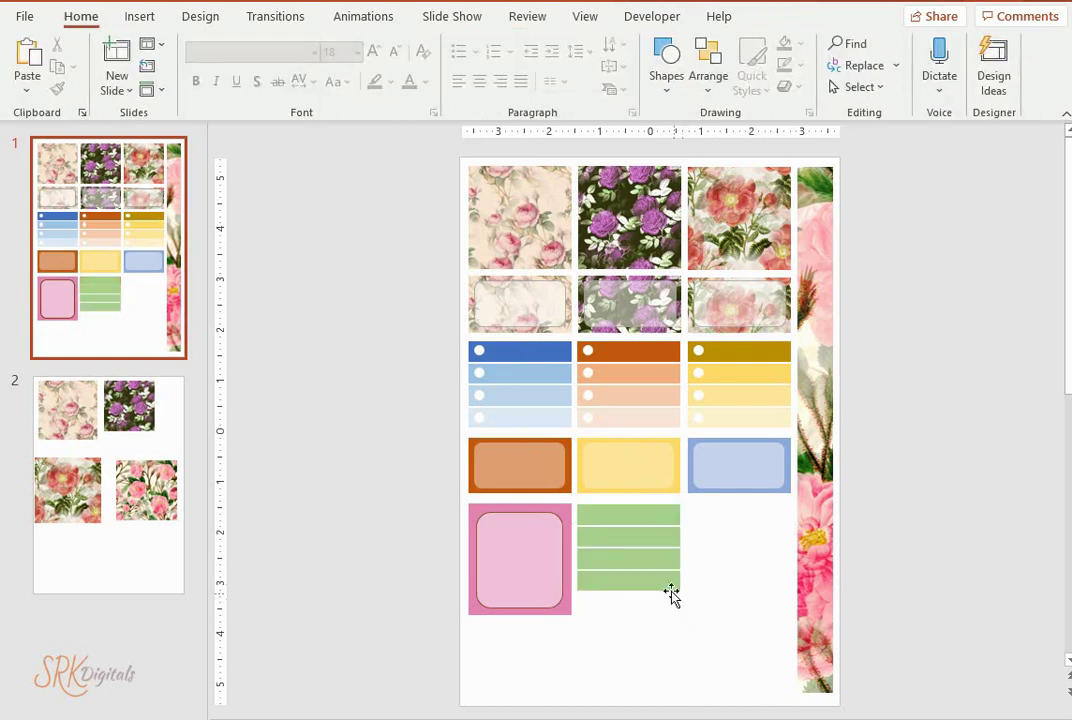
Step: Add a fifth green bar aligned under the stack and stretch the pink box to match its height
left_click(658, 583)
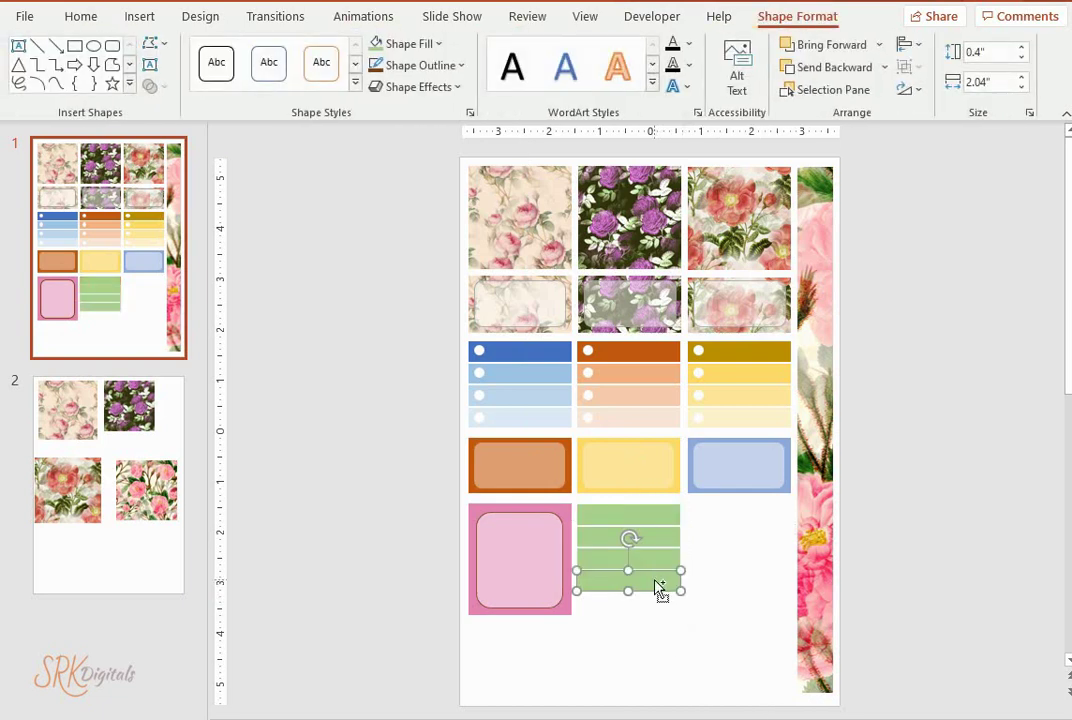
left_click_drag(660, 588, 655, 611)
left_click(728, 574)
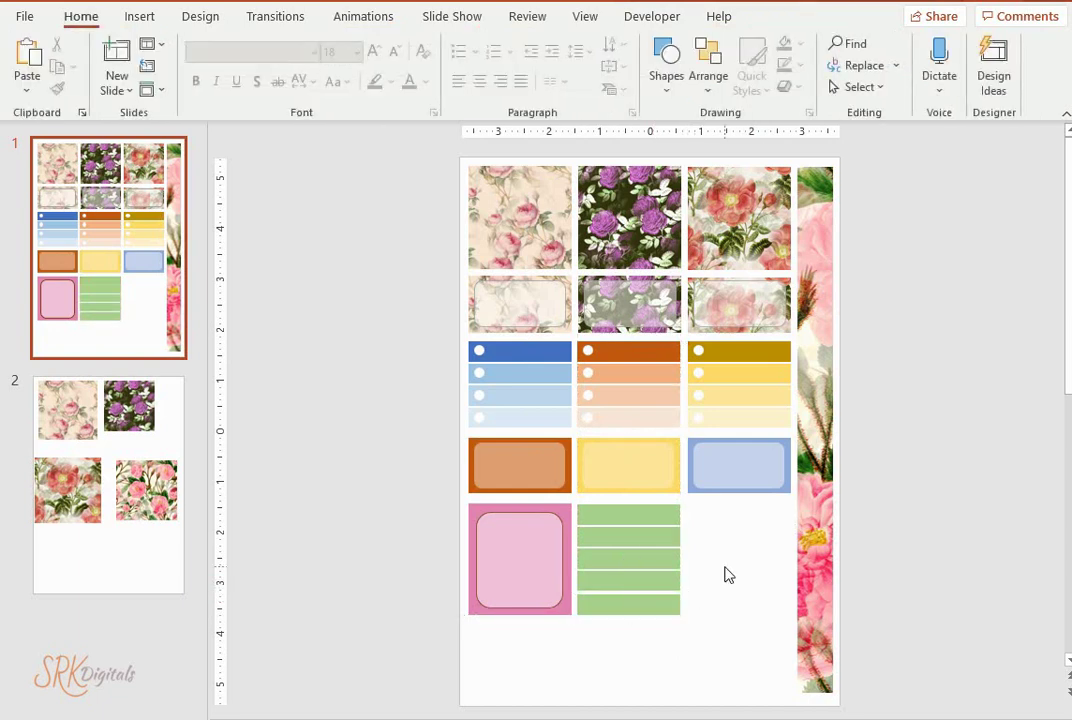
left_click(657, 607)
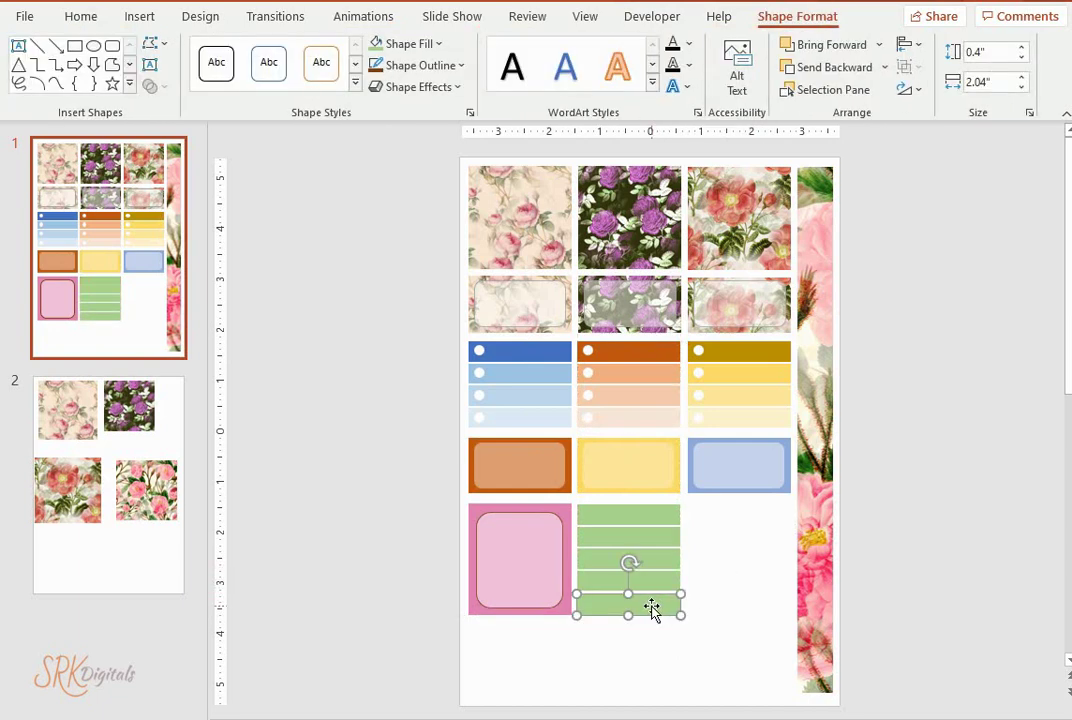
left_click_drag(651, 610, 651, 605)
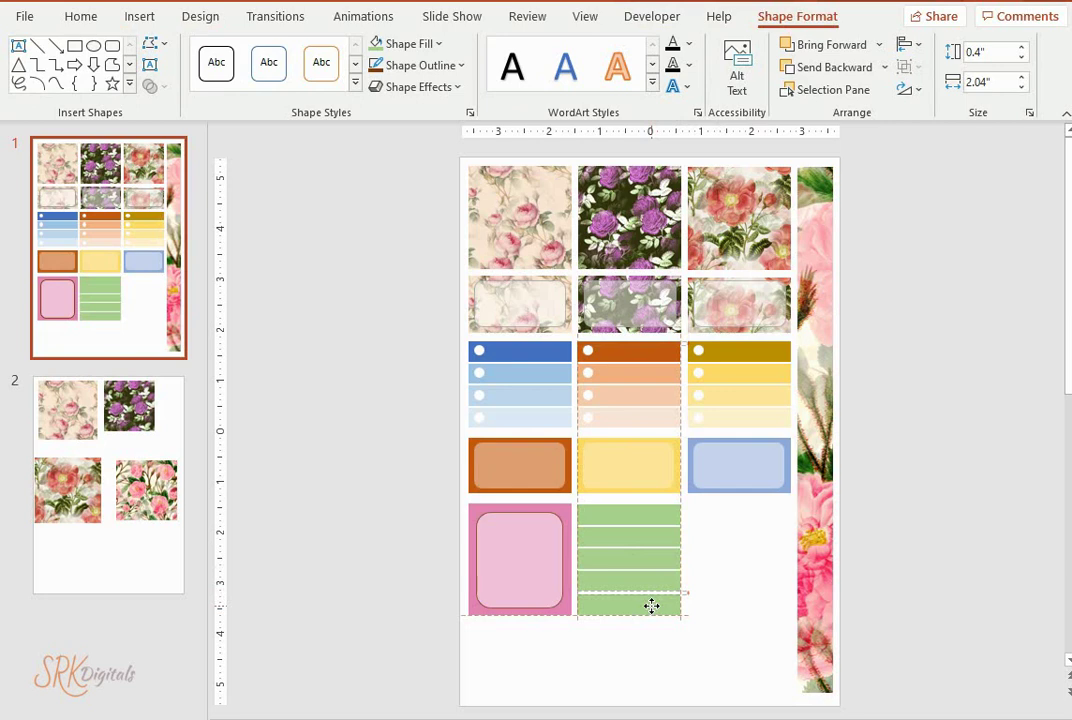
left_click_drag(651, 606, 652, 602)
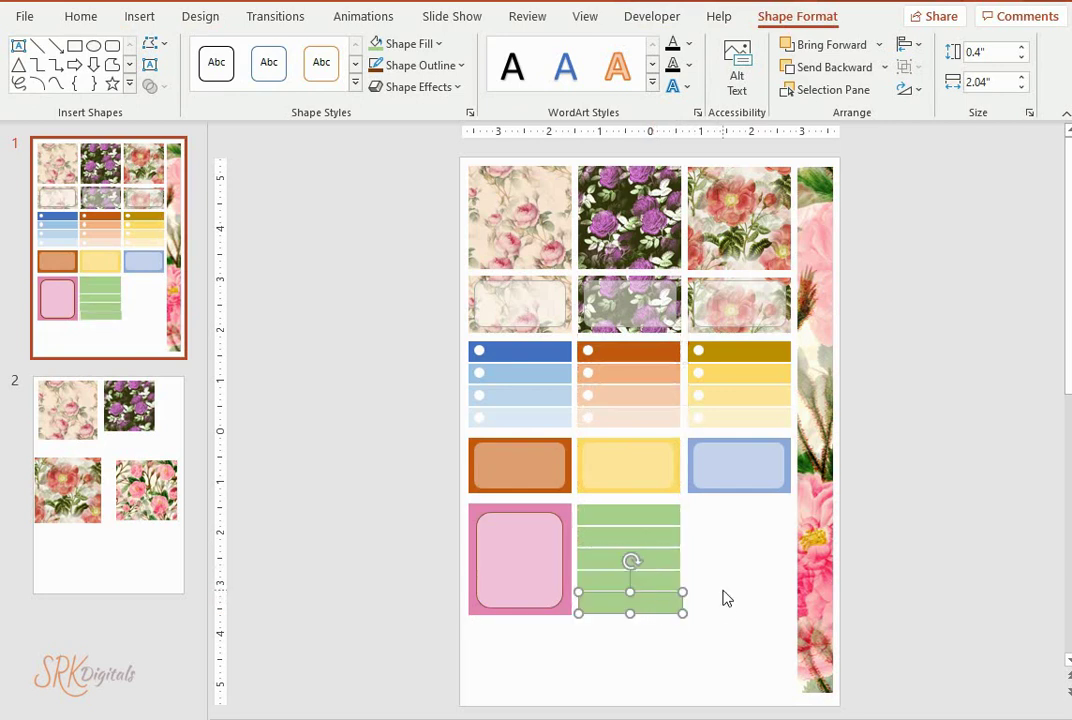
key("ctrl+Left")
left_click(727, 598)
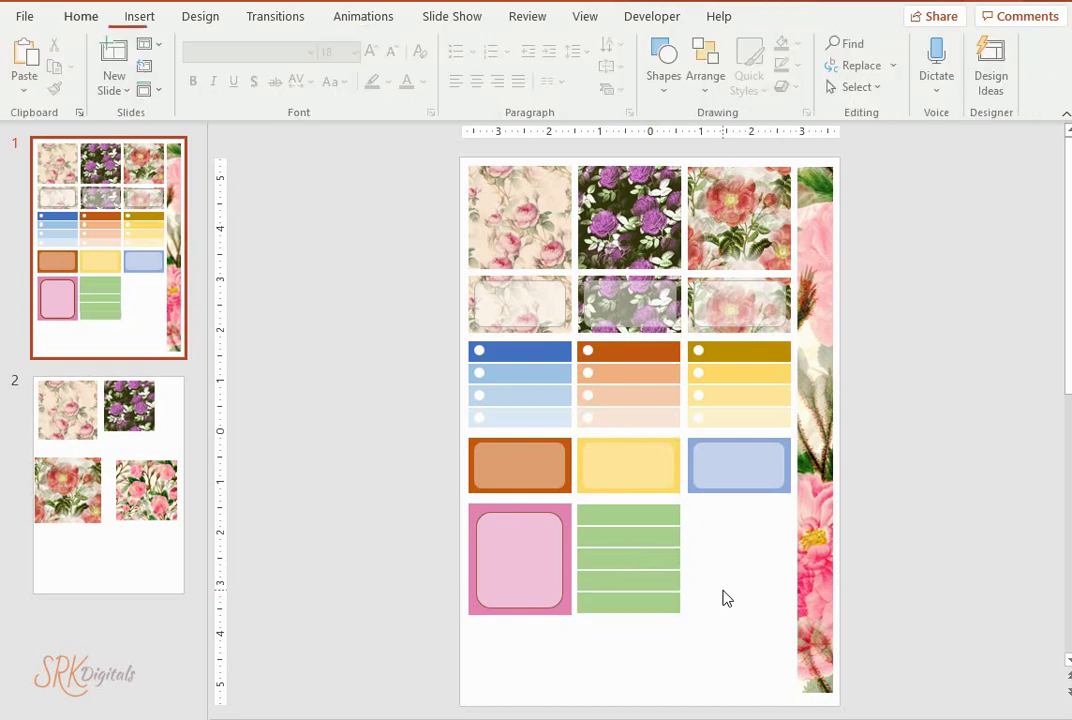
left_click(563, 607)
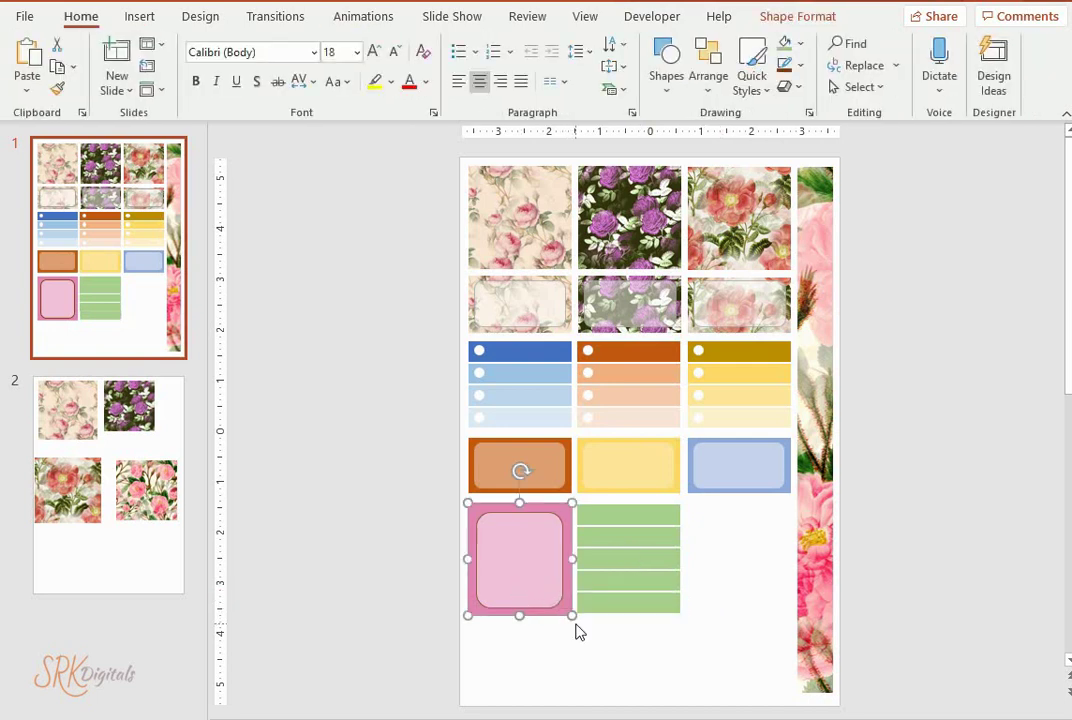
left_click_drag(522, 614, 521, 613)
left_click(725, 593)
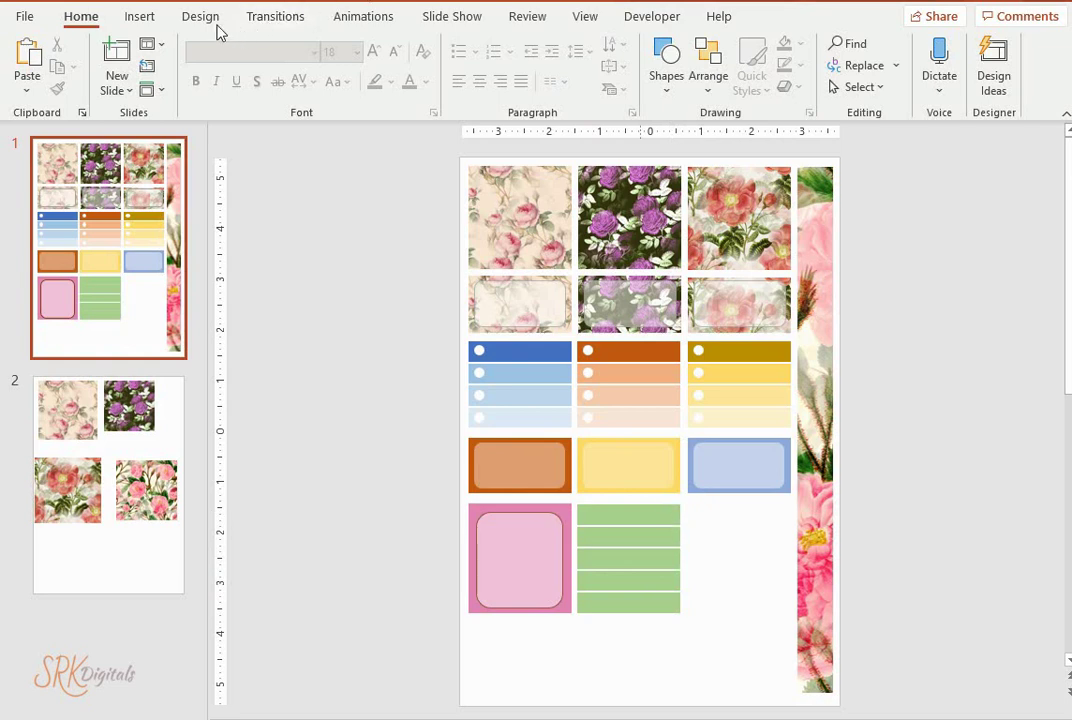
Step: Add a centred 'TO DO' text box over the top green bar with white text
left_click(139, 17)
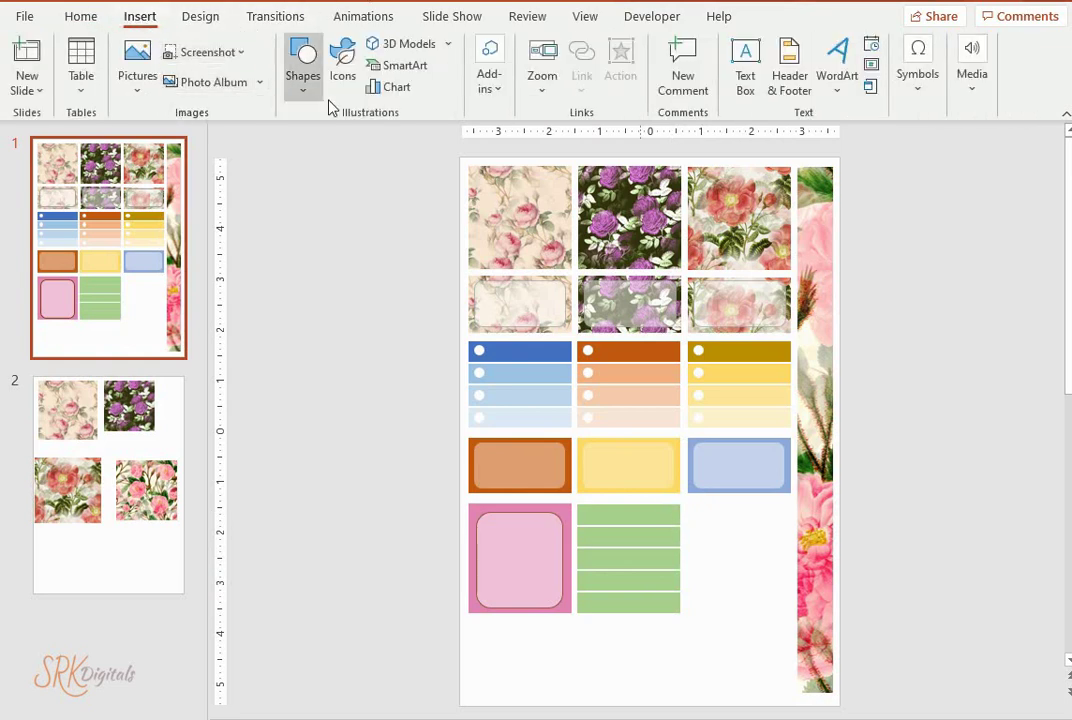
left_click(745, 80)
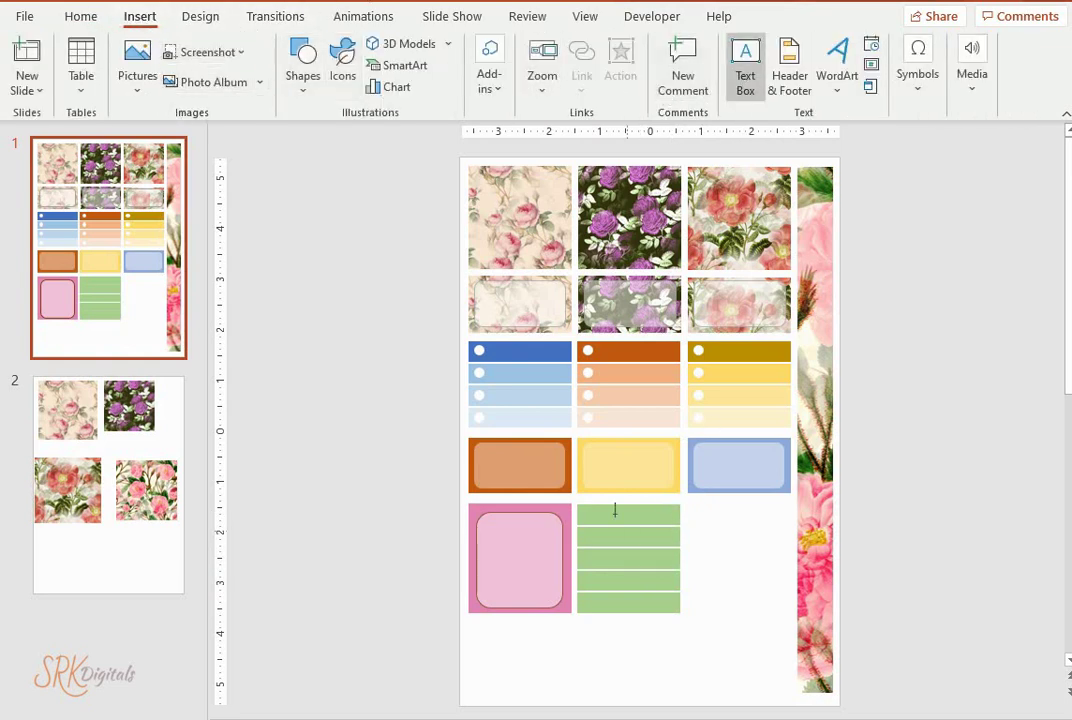
mouse_move(594, 507)
left_mouse_down()
mouse_move(679, 525)
mouse_move(645, 522)
left_mouse_up()
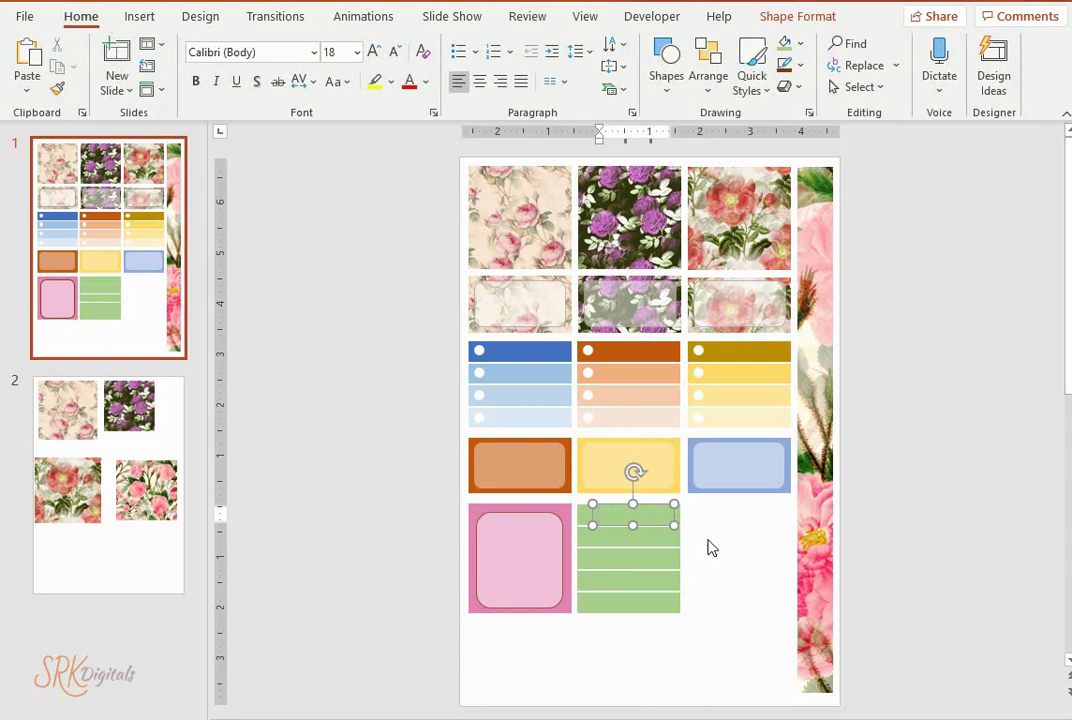
type("TO DO")
left_click(485, 85)
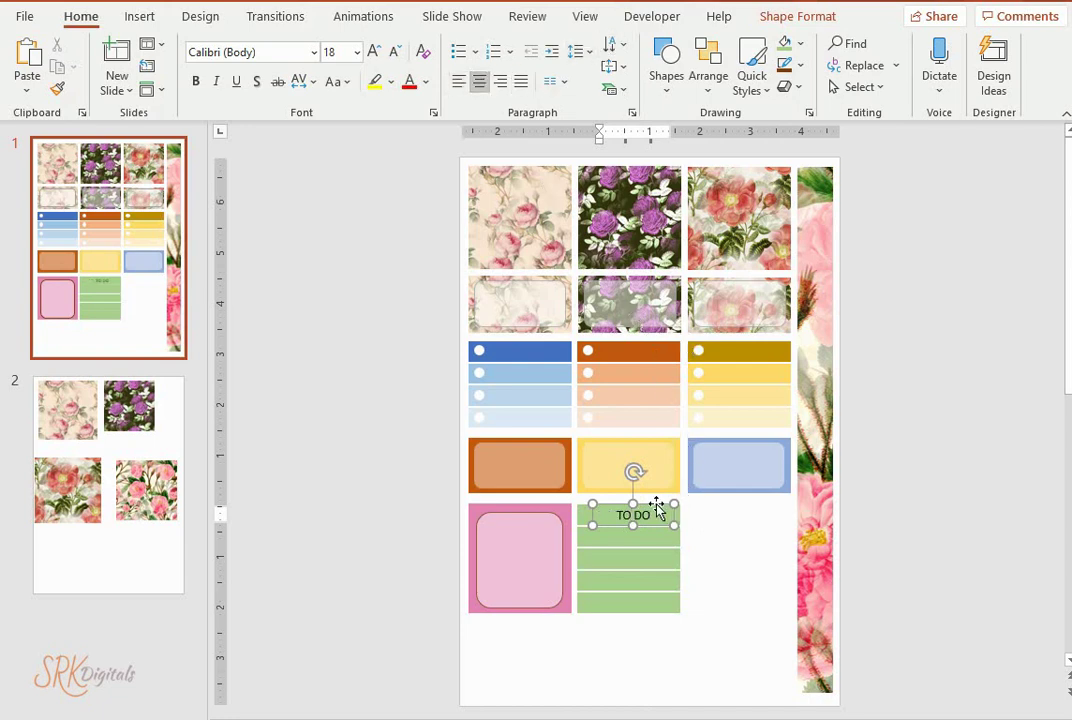
left_click_drag(657, 510, 651, 507)
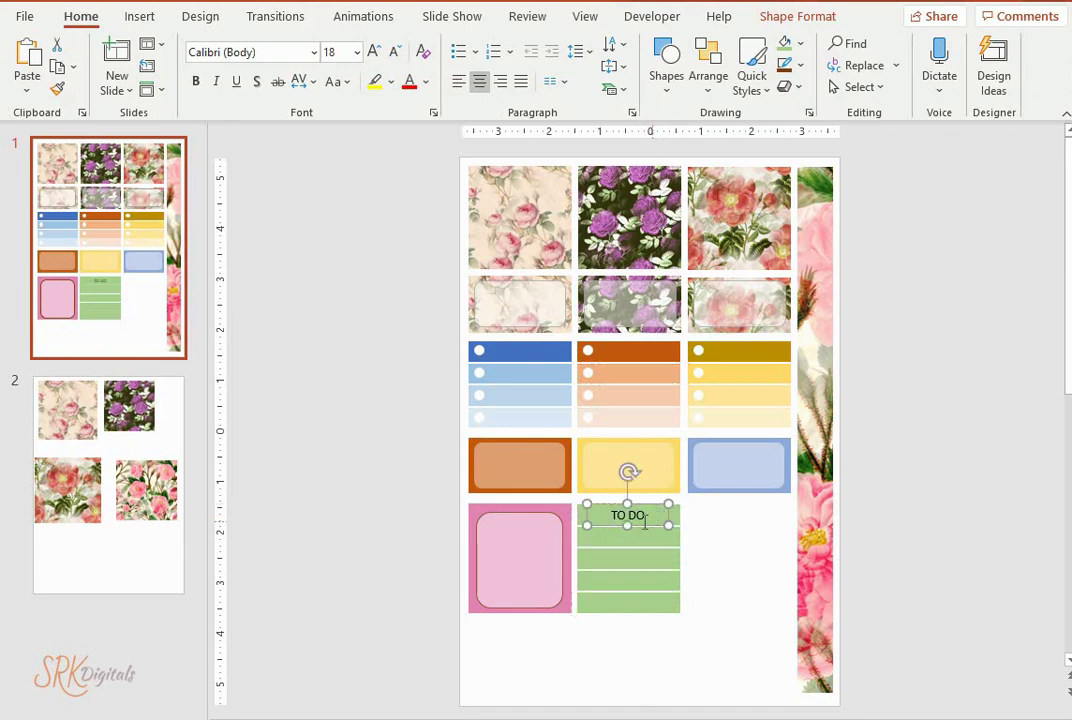
triple_click(628, 516)
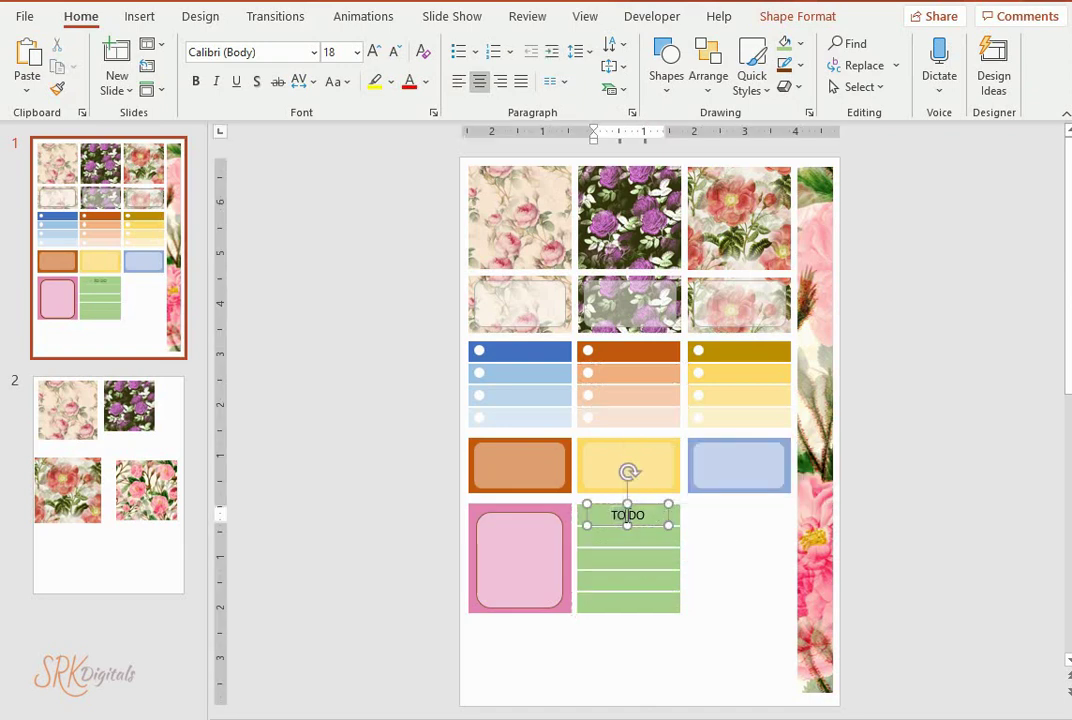
left_click(427, 83)
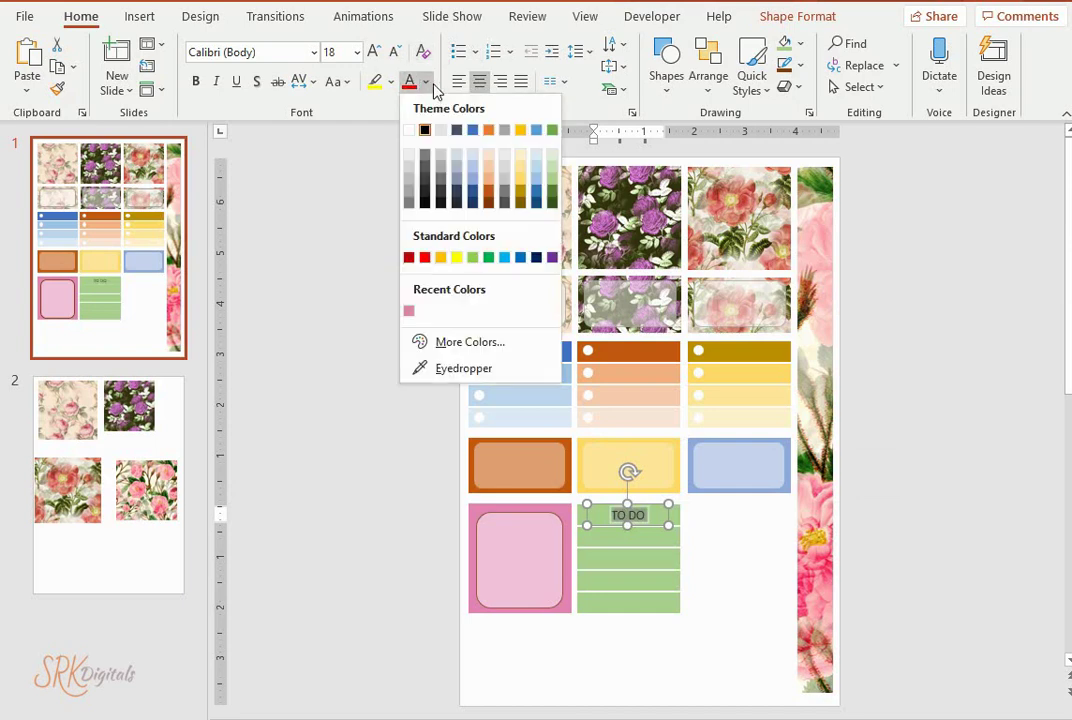
left_click(409, 131)
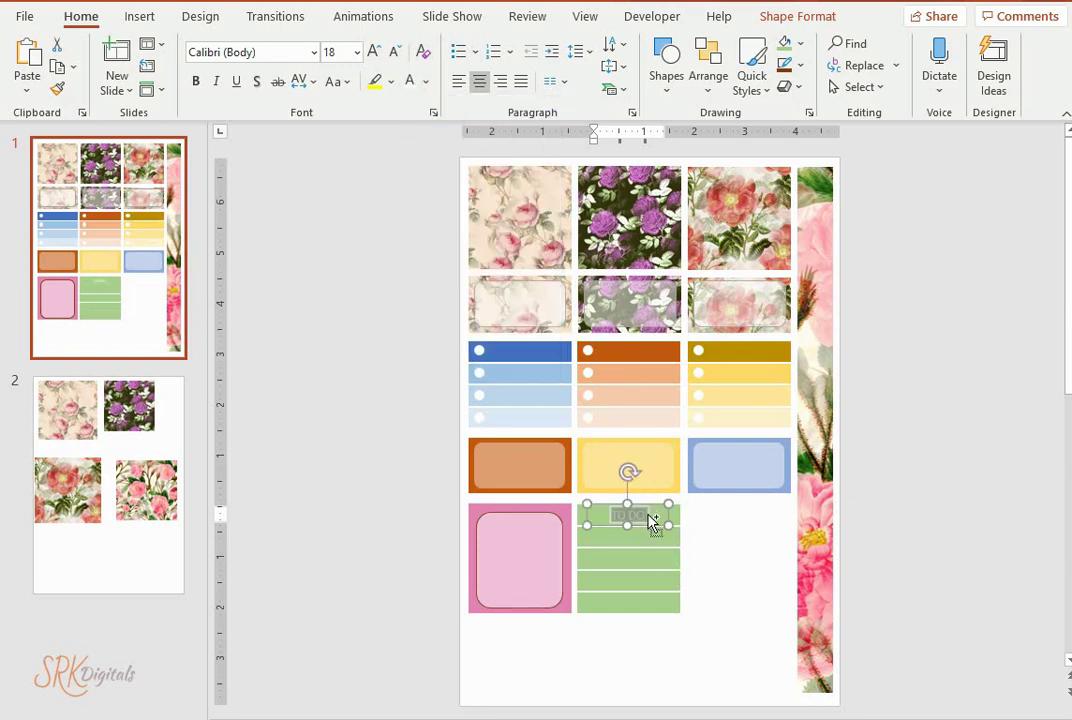
Step: Copy the TO DO label onto all five green bars, then apply a horizontal distribution
left_click_drag(648, 514, 657, 613)
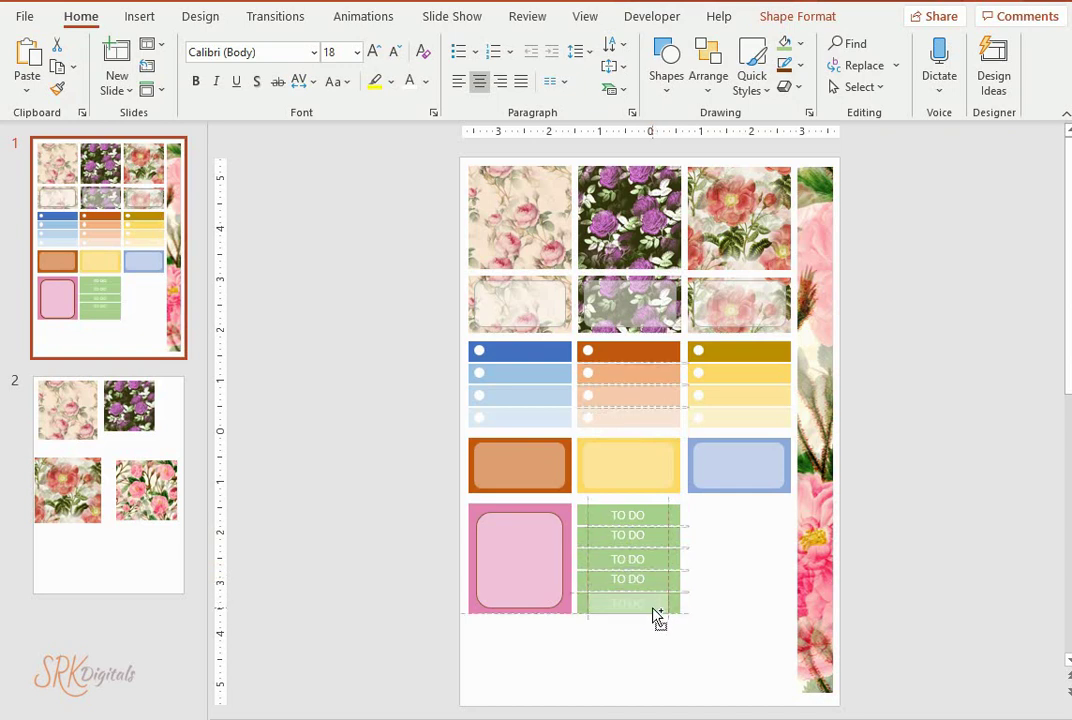
left_click_drag(657, 613, 657, 613)
left_click(748, 568)
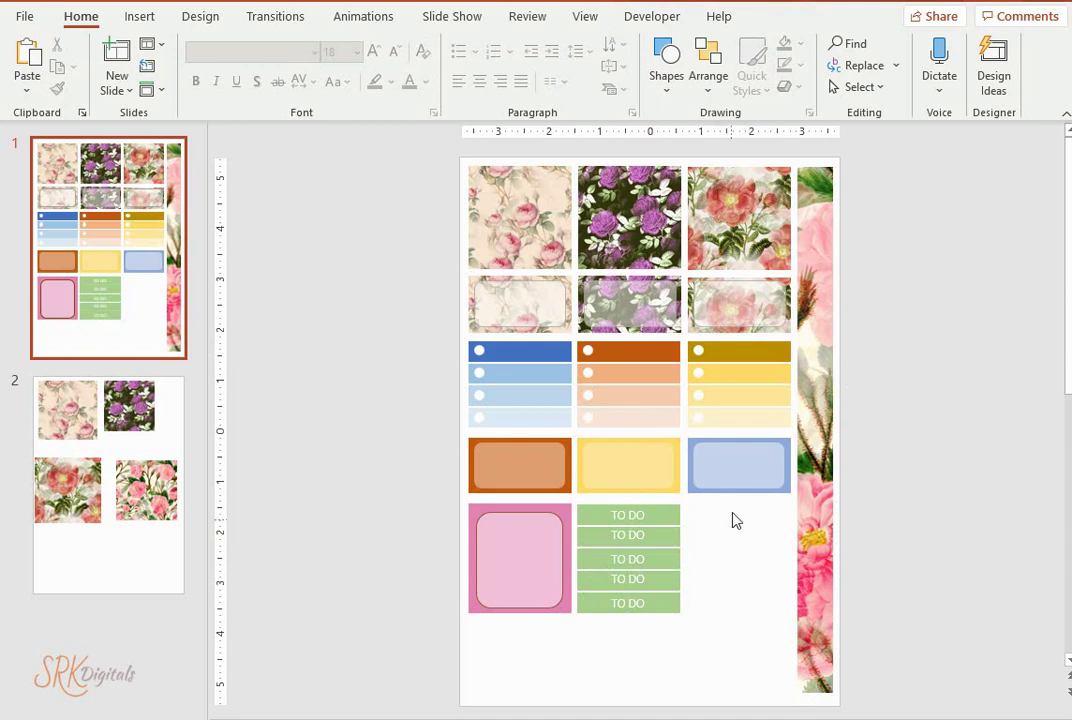
mouse_move(722, 505)
left_mouse_down()
mouse_move(589, 603)
mouse_move(715, 512)
mouse_move(614, 508)
mouse_move(598, 617)
left_mouse_up()
left_click_drag(565, 497, 672, 548)
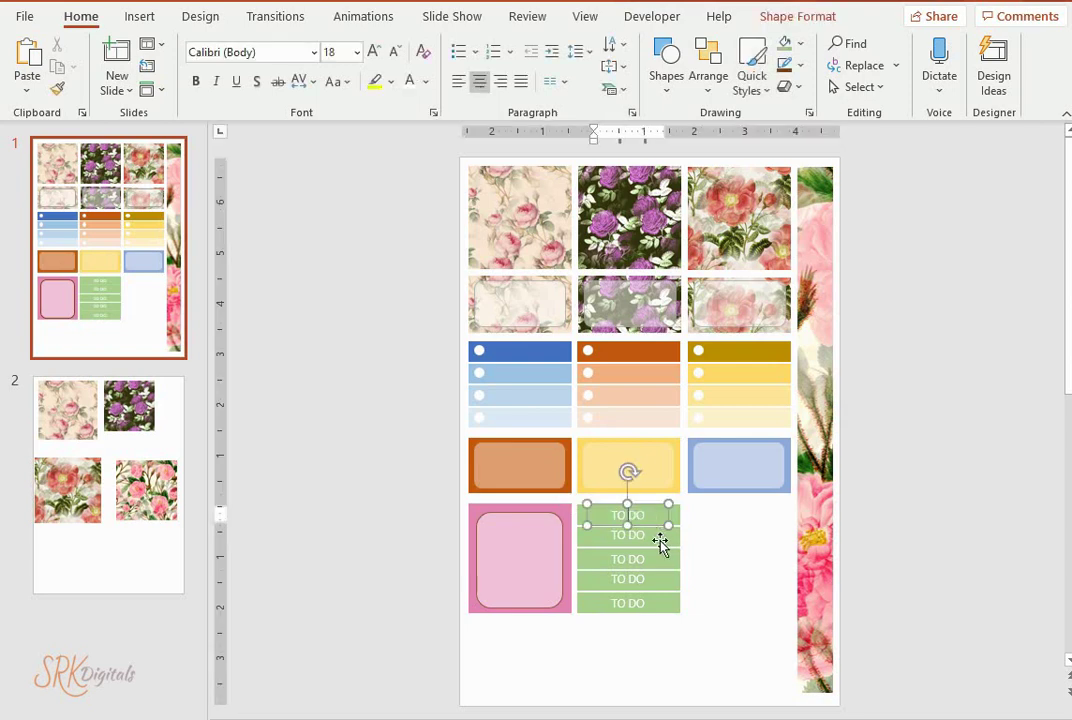
left_click(640, 560, "shift")
left_click(636, 580, "shift")
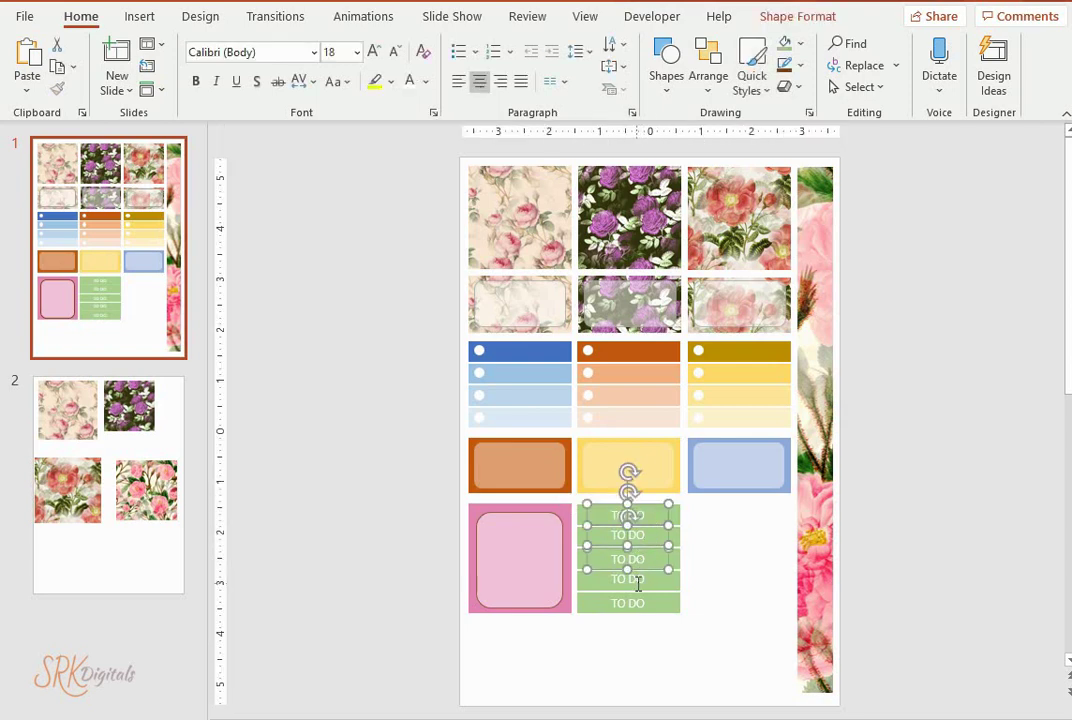
left_click(634, 601, "shift")
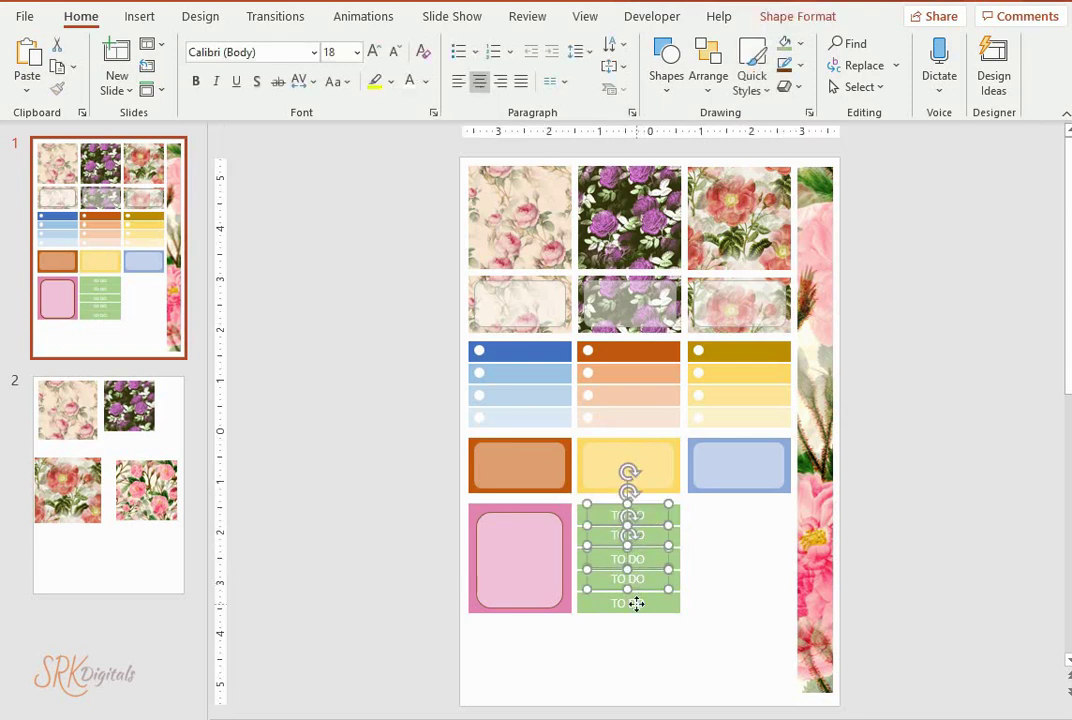
left_click(828, 16)
left_click(910, 45)
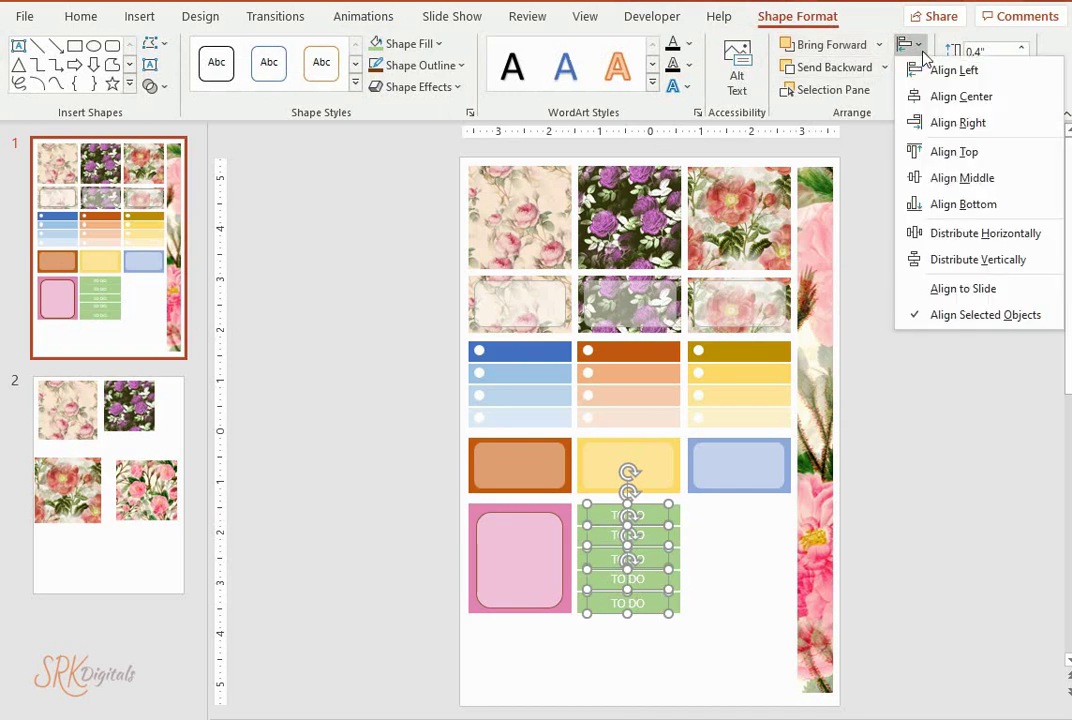
left_click(980, 233)
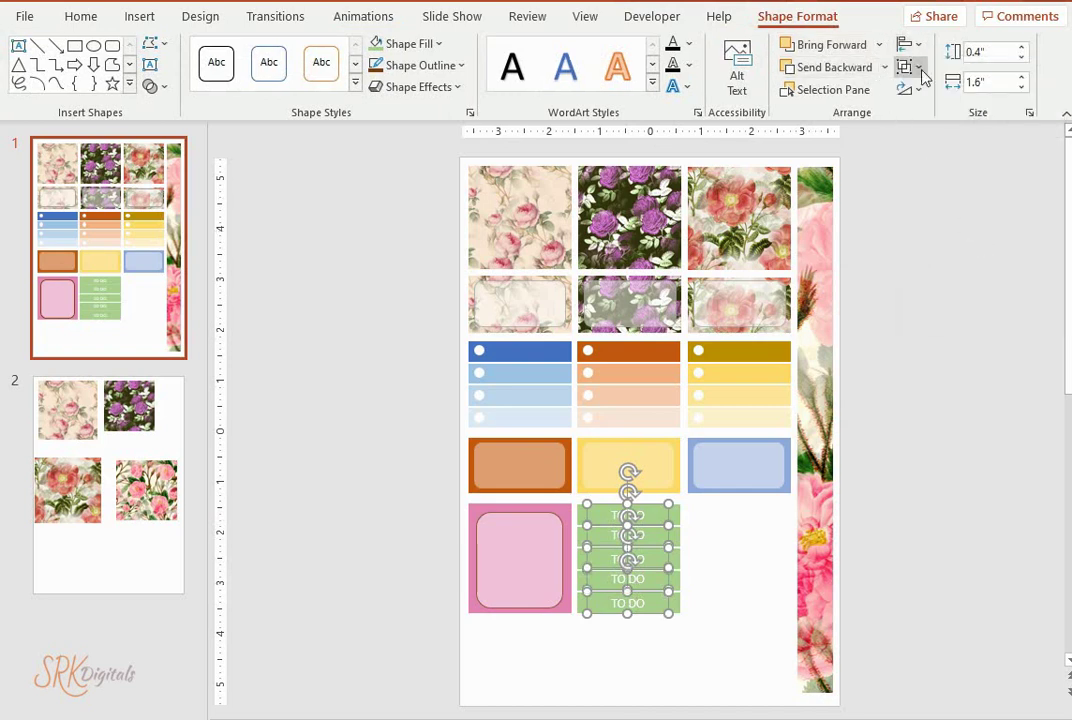
left_click(936, 348)
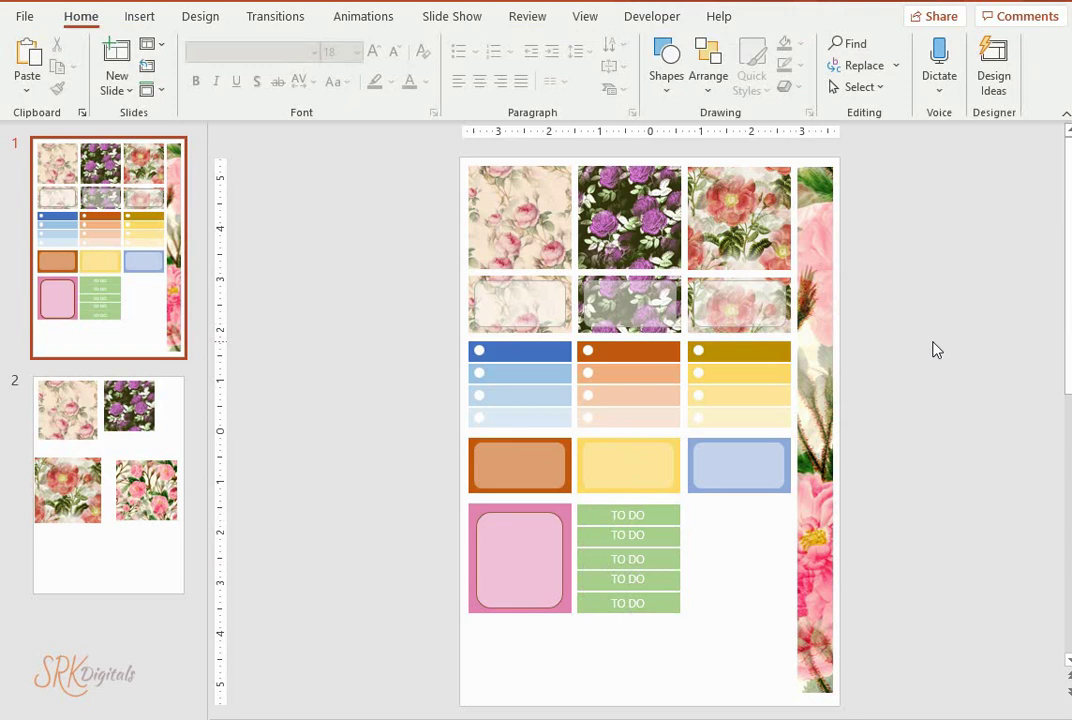
Step: Select all five TO DO boxes and distribute them vertically
left_click(628, 515)
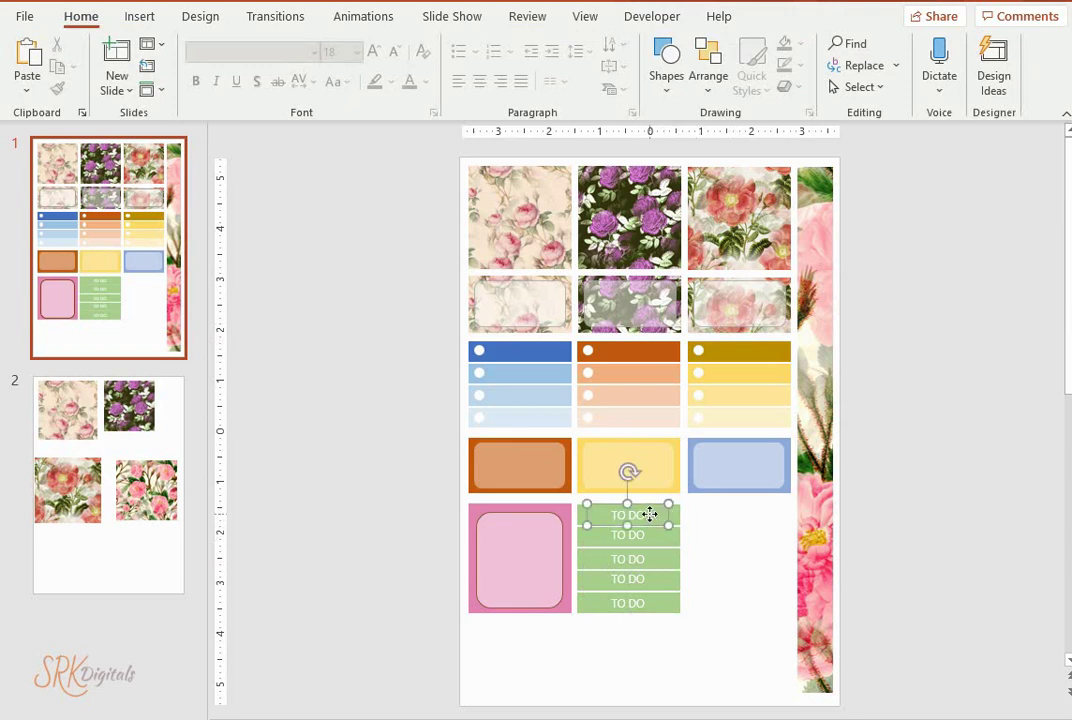
left_click(640, 537, "shift")
left_click(641, 560, "shift")
left_click(641, 578, "shift")
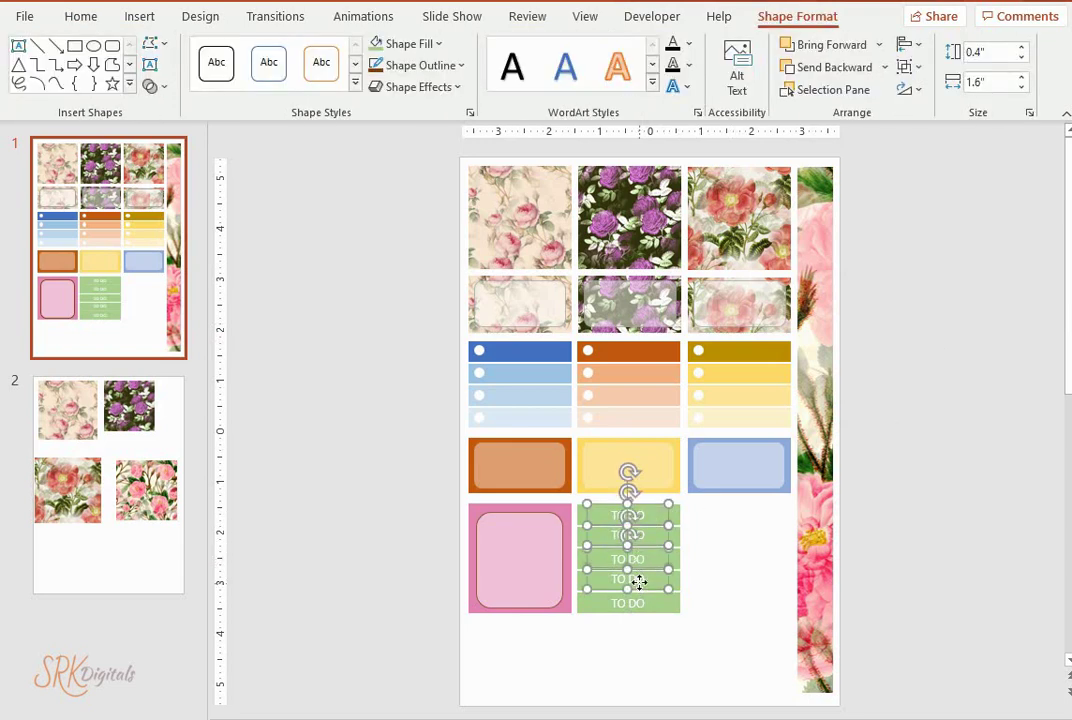
left_click(665, 603, "shift")
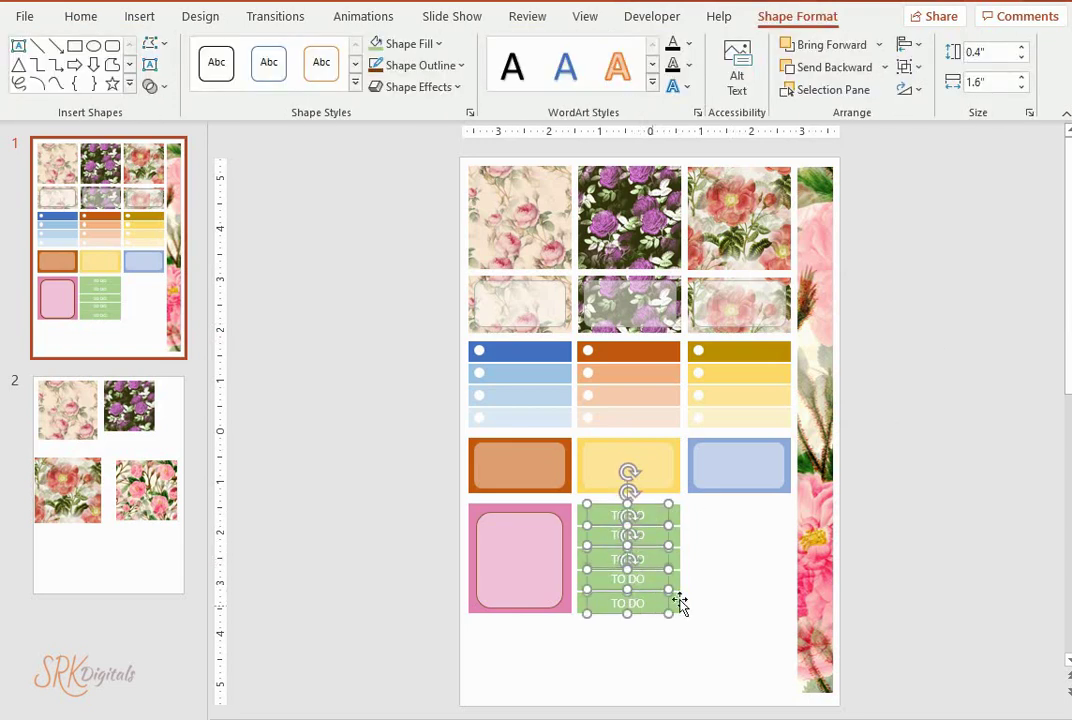
left_click(906, 44)
left_click(957, 264)
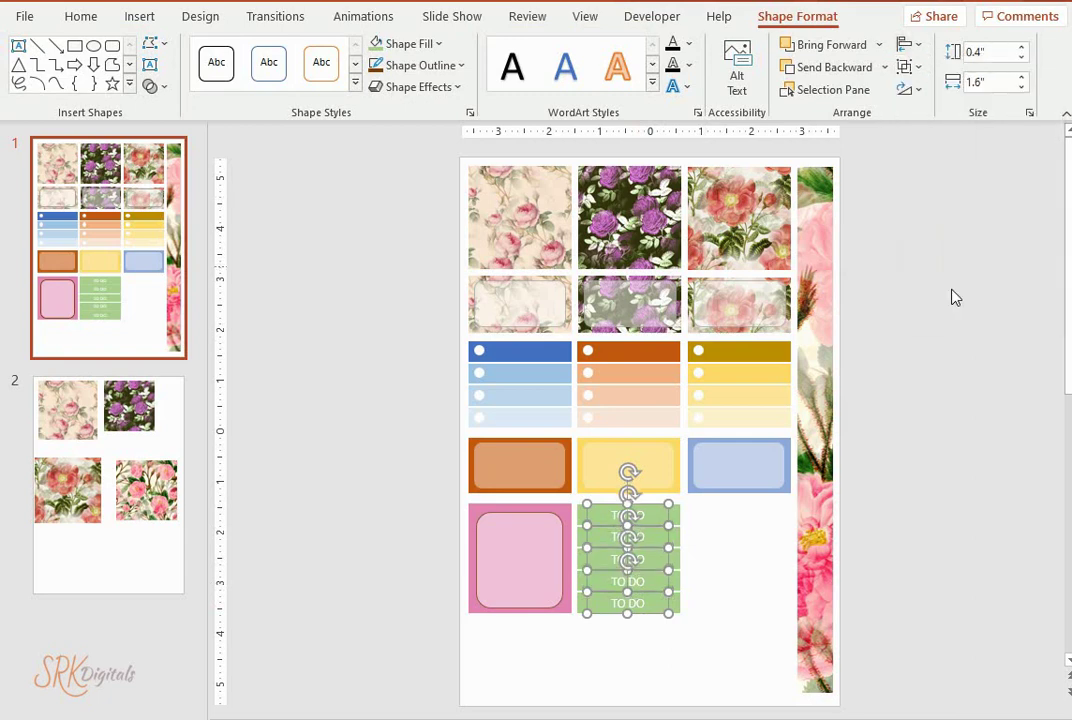
left_click(926, 418)
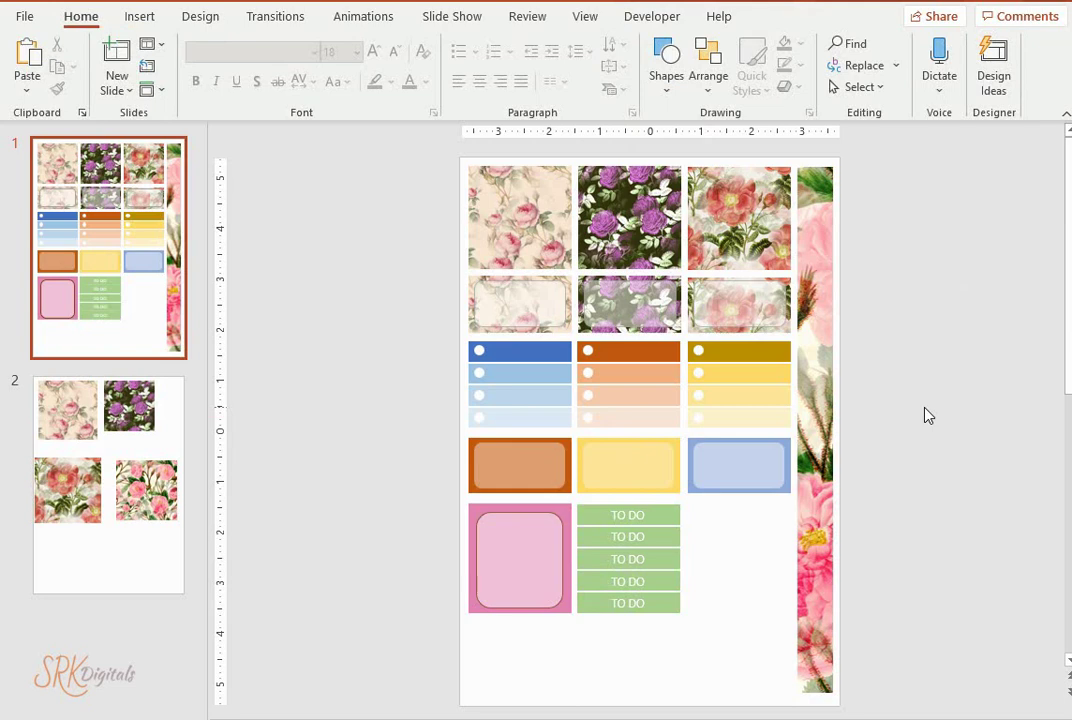
Step: Draw a tall Flowchart Off-page Connector to the right of the TO DO bars
left_click(531, 560)
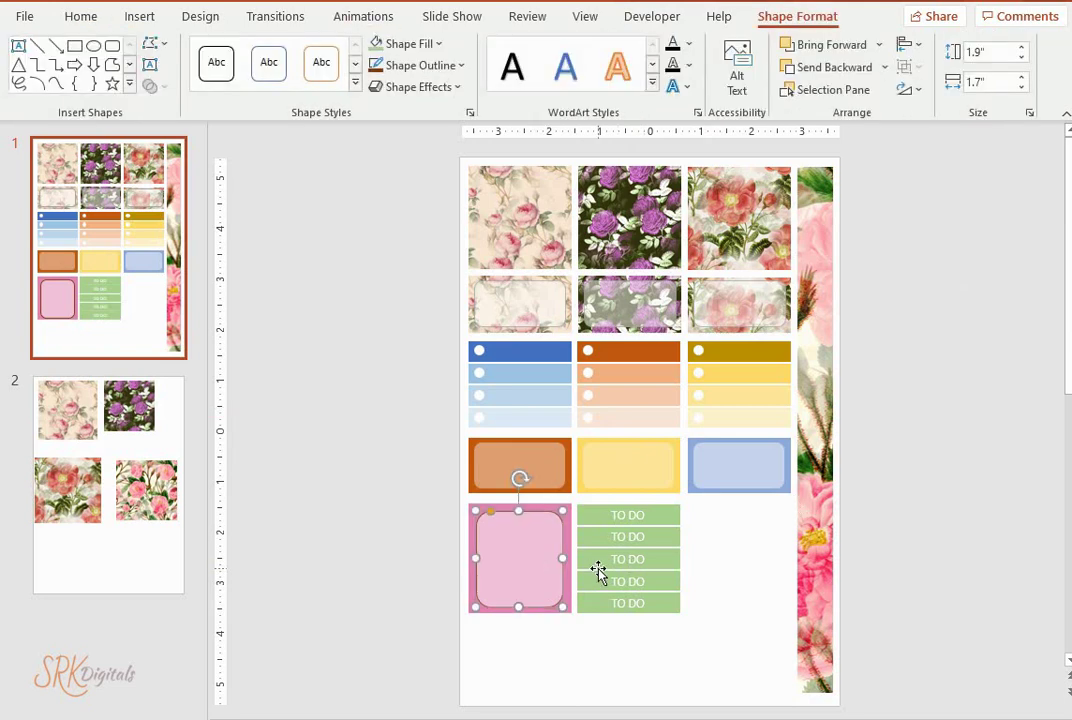
left_click(733, 550)
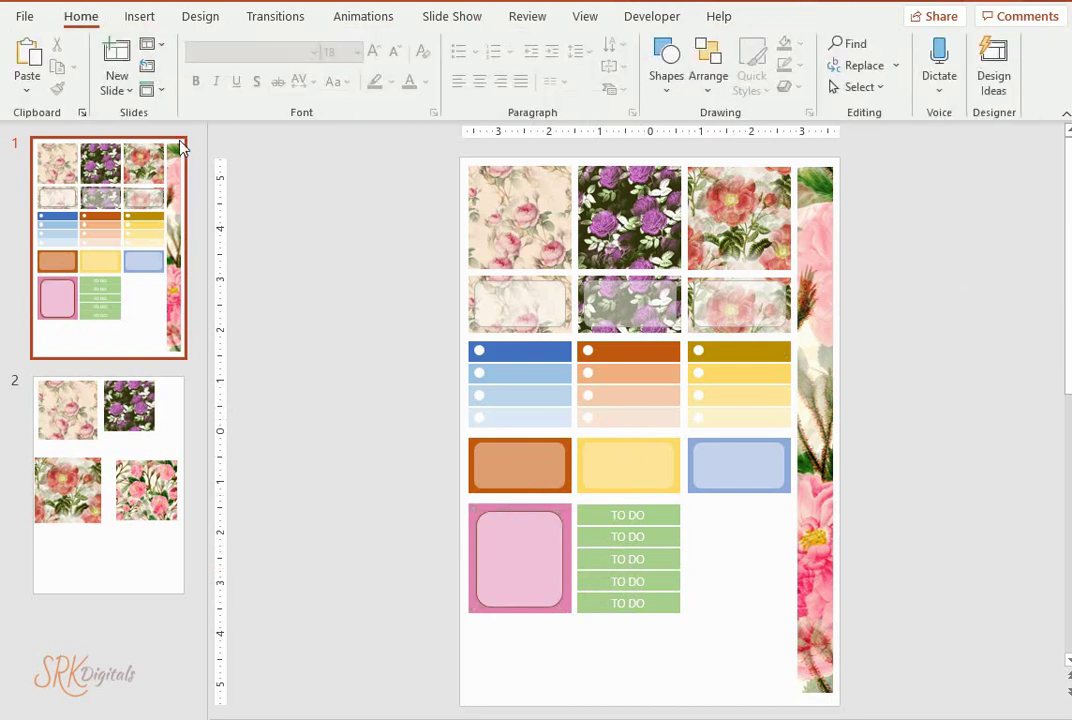
left_click(139, 17)
left_click(302, 90)
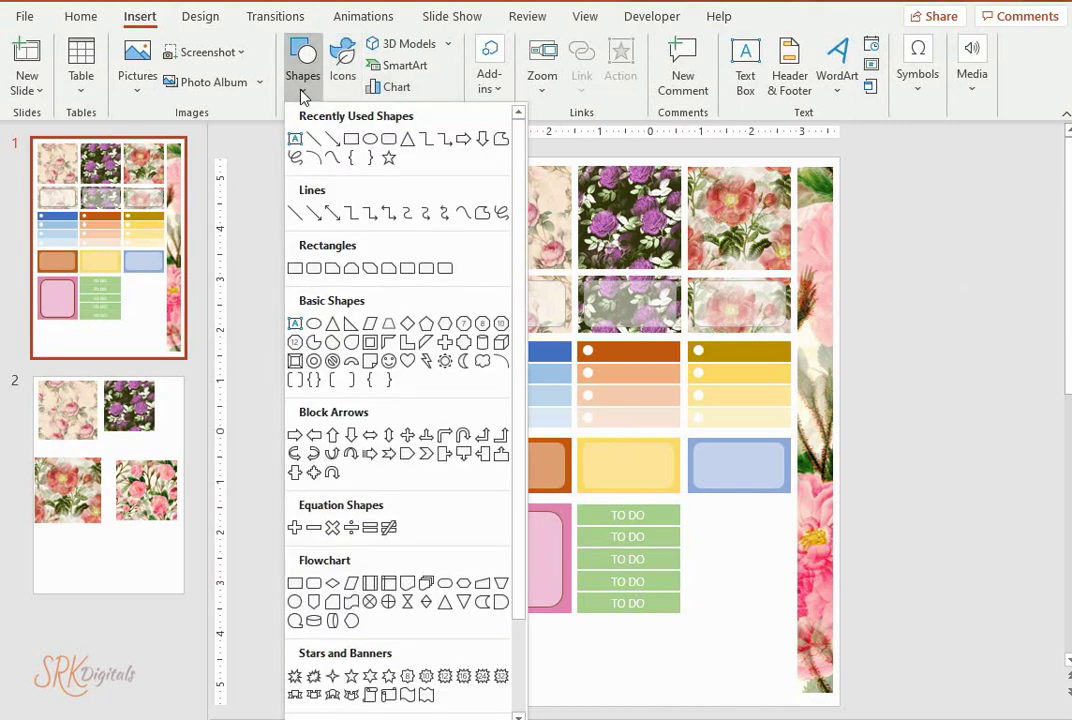
scroll(447, 421, "down", 2)
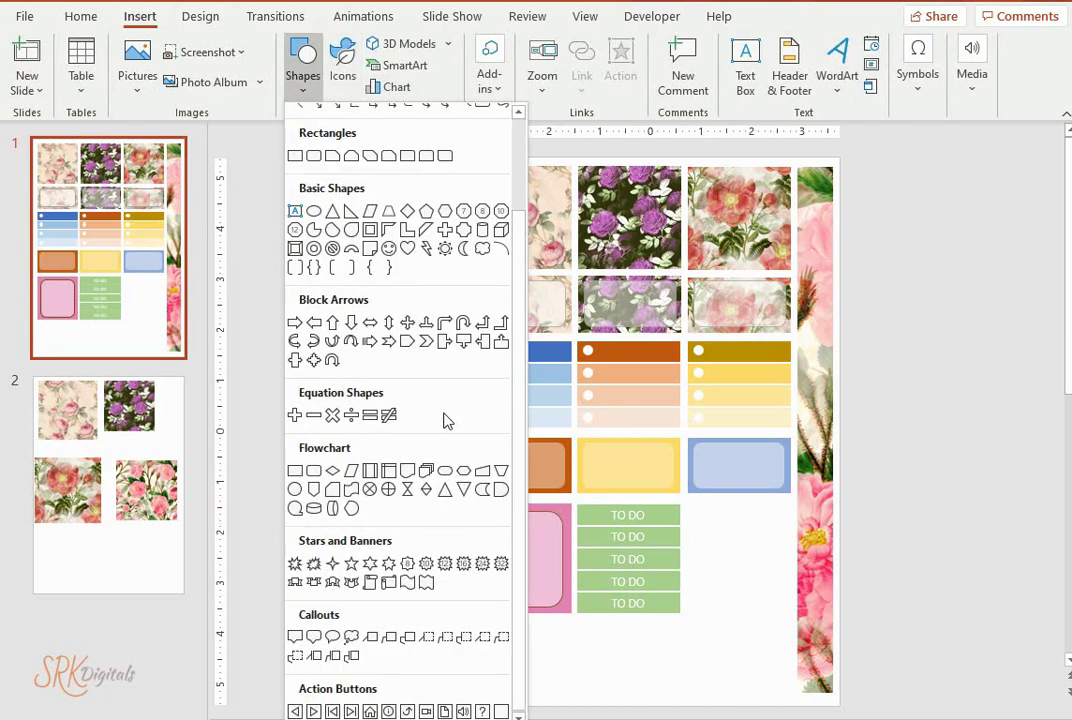
left_click(314, 489)
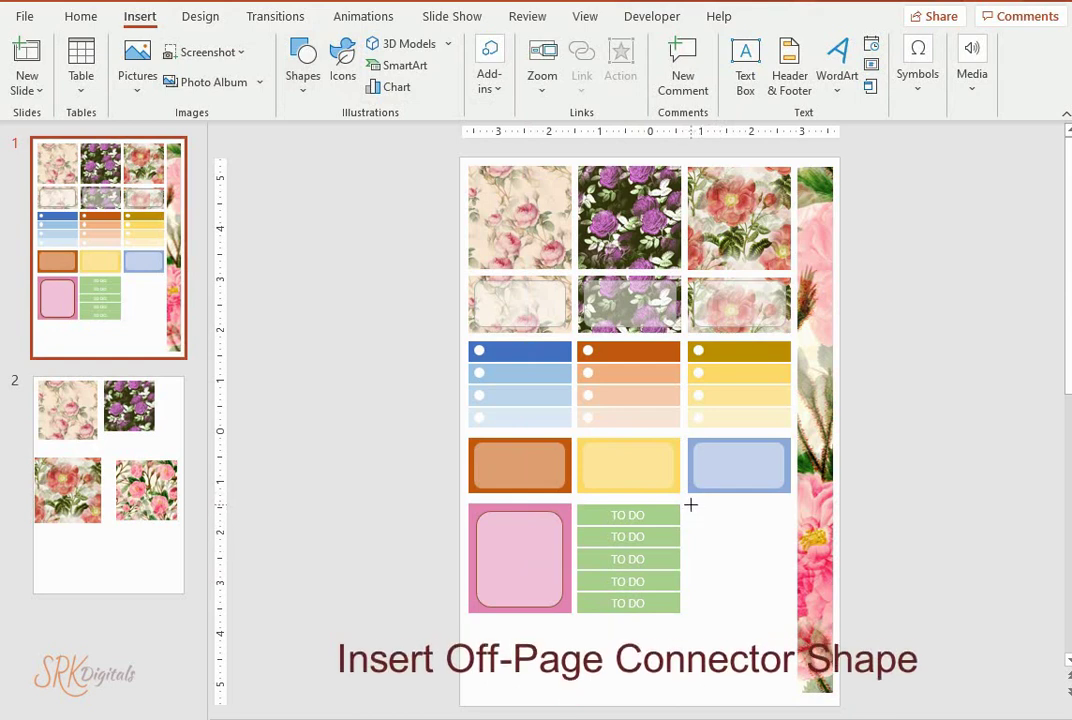
left_click_drag(691, 505, 726, 689)
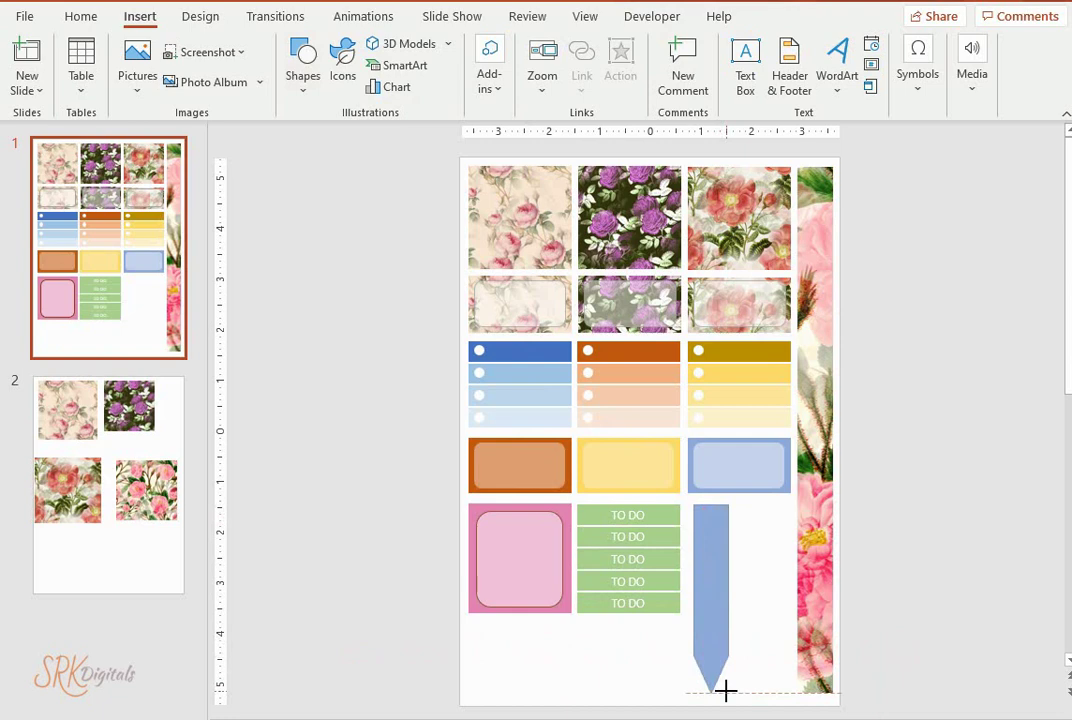
Step: Edit the blue shape's points, pulling its bottom tip up into a notch
right_click(706, 583)
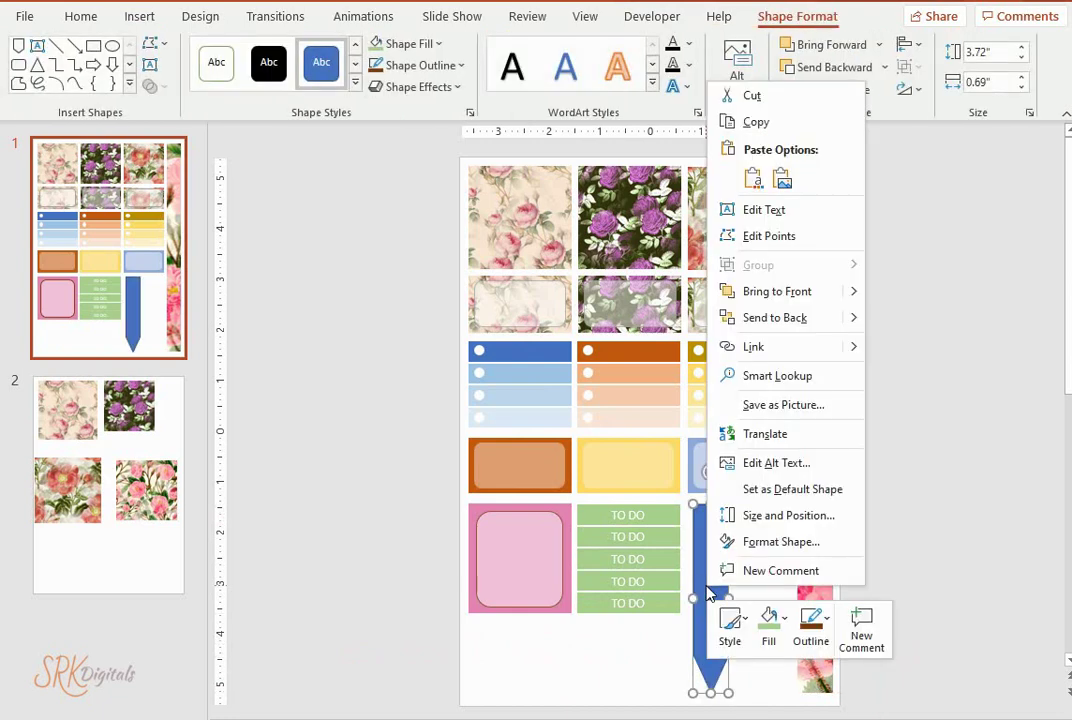
left_click(757, 237)
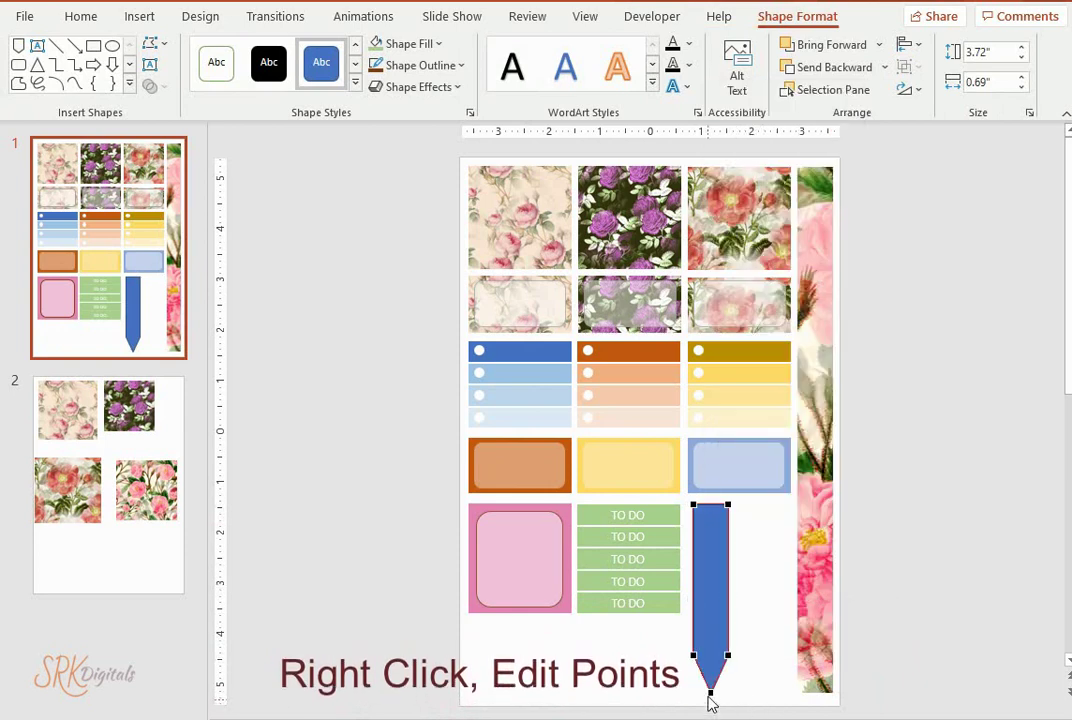
left_click_drag(713, 690, 713, 693)
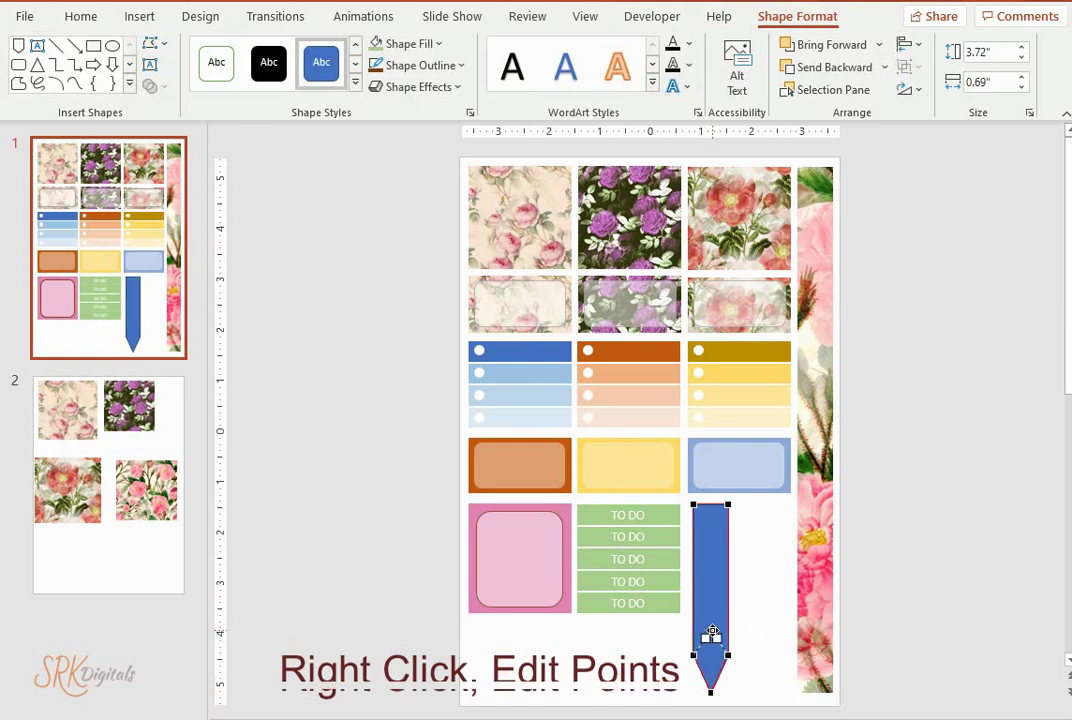
left_click_drag(711, 632, 710, 635)
left_click(782, 639)
Step: Narrow the blue ribbon and nudge it closer to the TO DO bars
right_click(707, 572)
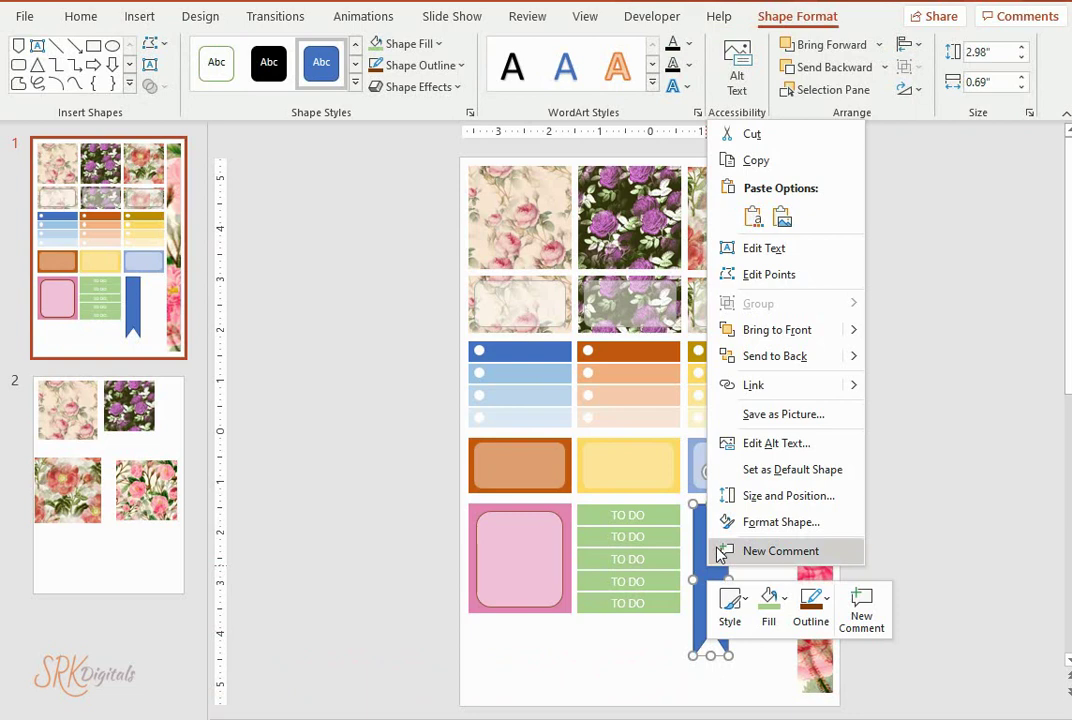
key("Escape")
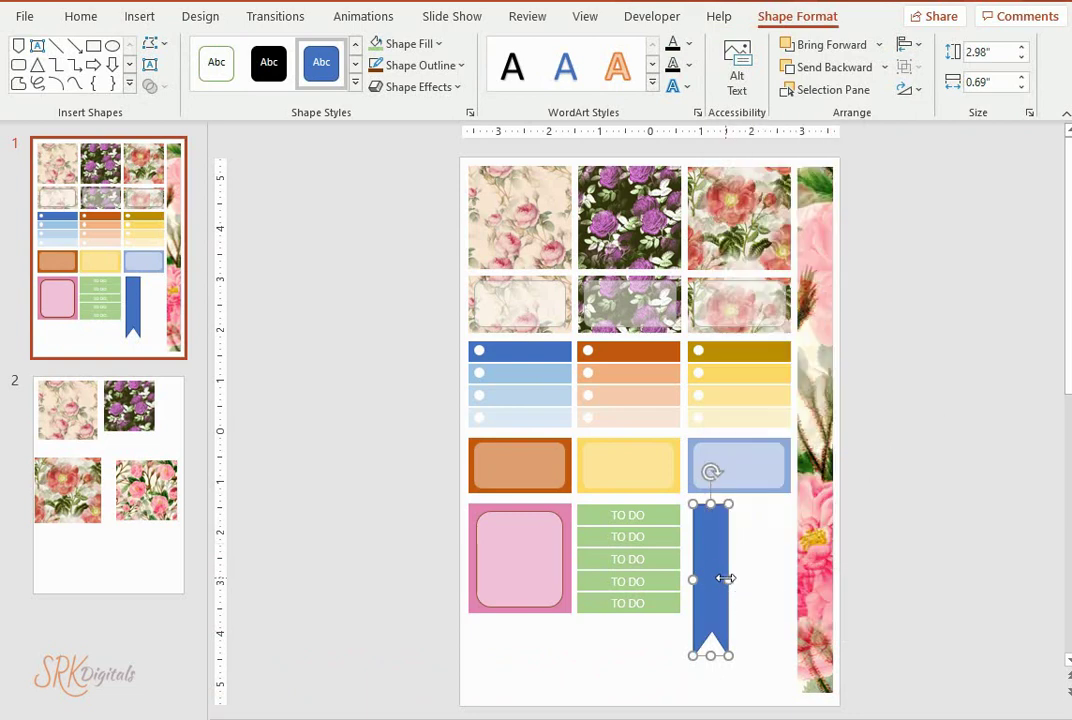
left_click_drag(726, 578, 703, 555)
left_click(743, 574)
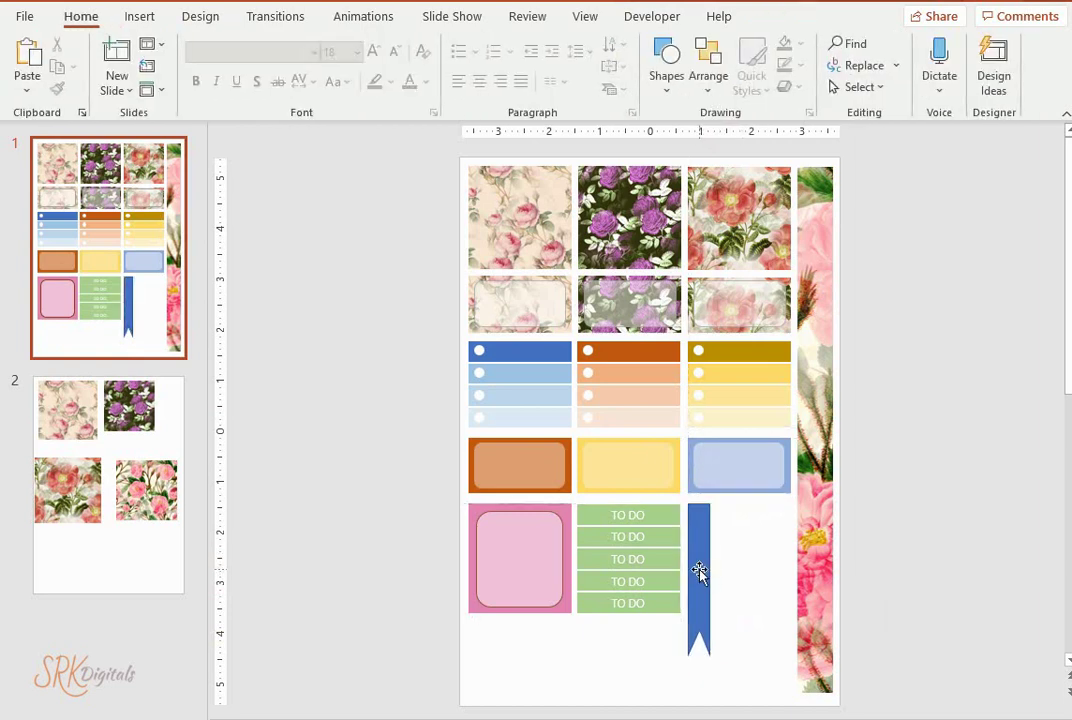
left_click(699, 571)
left_click_drag(713, 579, 703, 579)
left_click(744, 586)
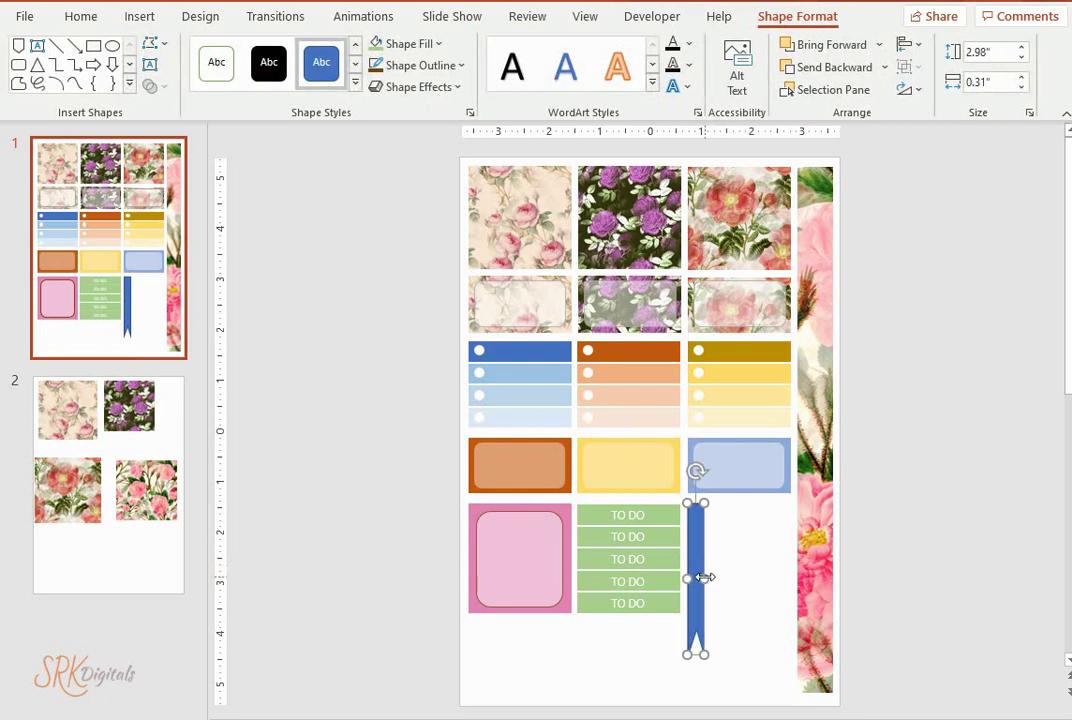
Step: Set the ribbon's width to exactly 0.4 inches
left_click(1021, 77)
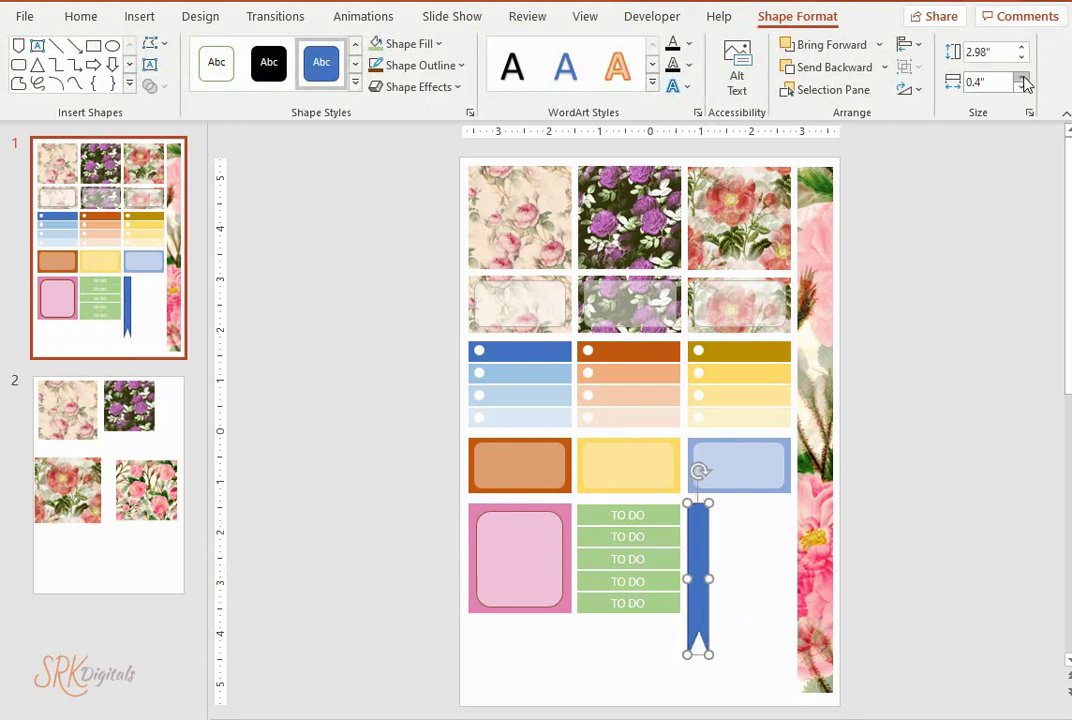
left_click(1005, 333)
left_click(697, 560)
left_click(797, 16)
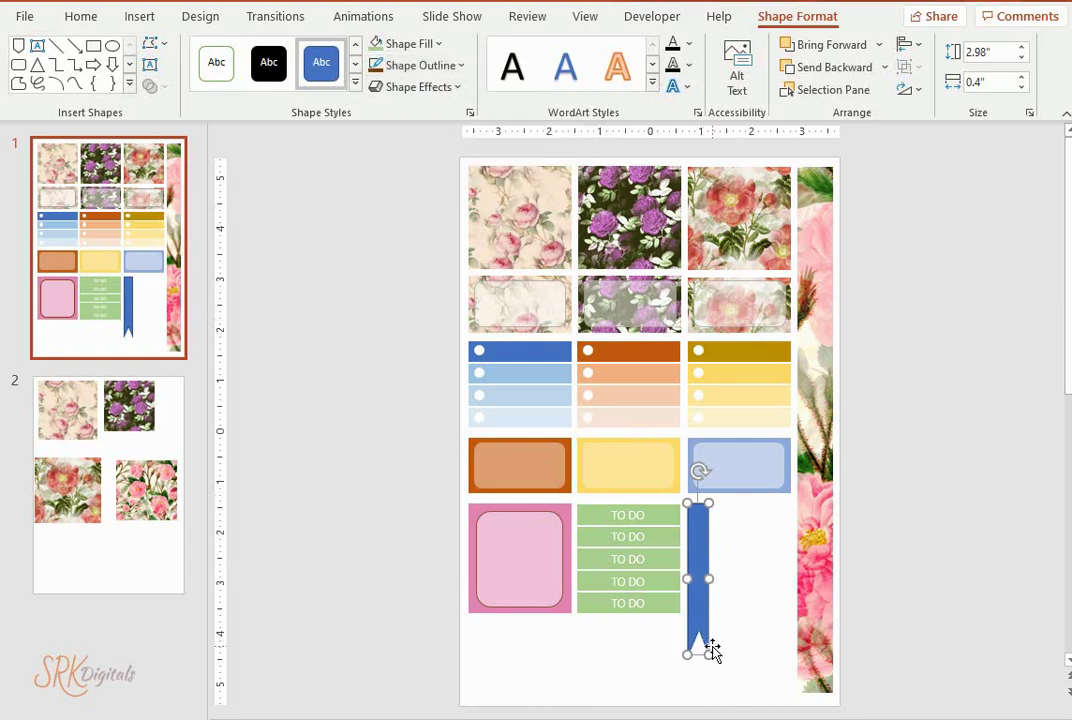
Step: Stretch the blue banner flag down to the bottom of the page
left_click_drag(709, 653, 712, 690)
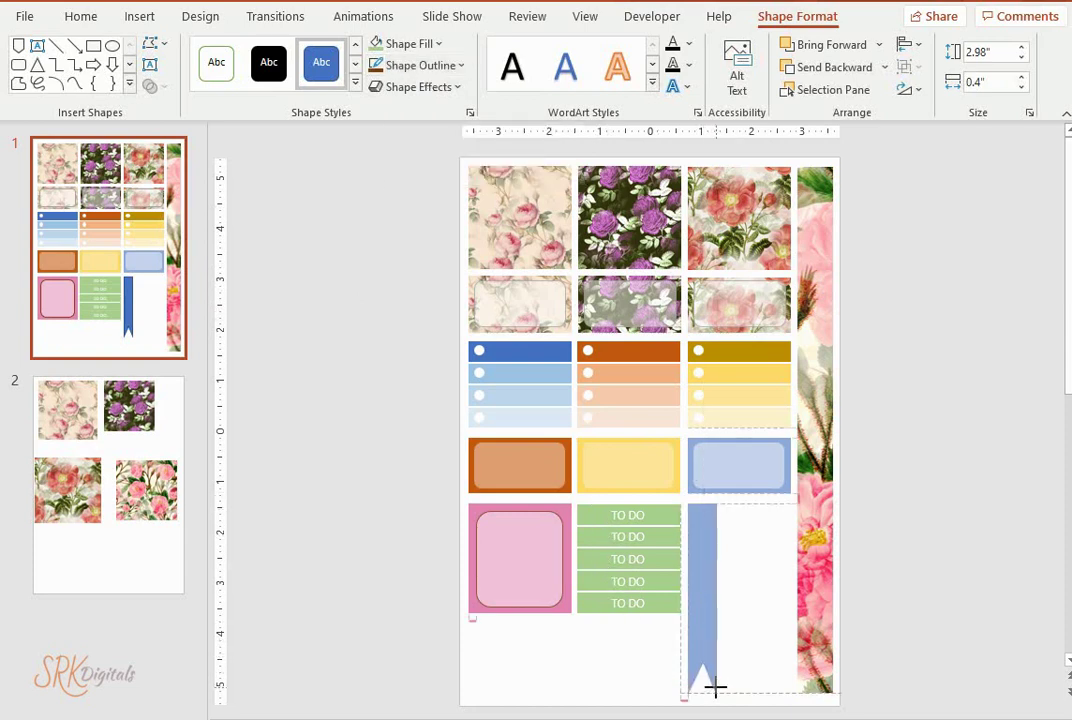
left_click(916, 541)
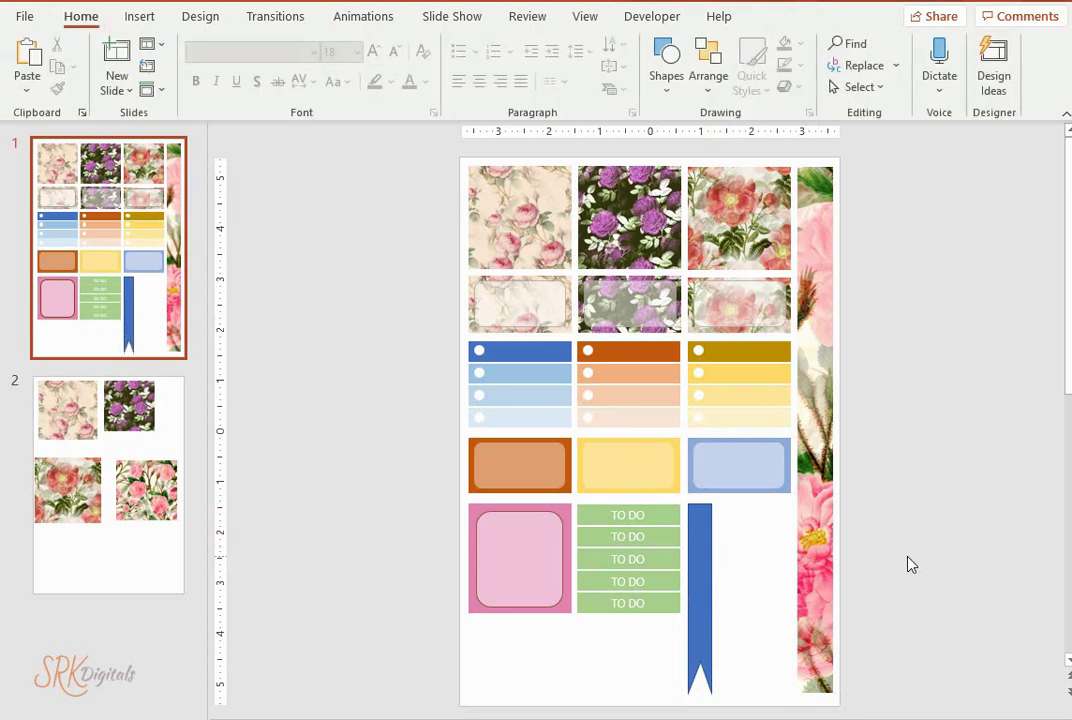
left_click(710, 569)
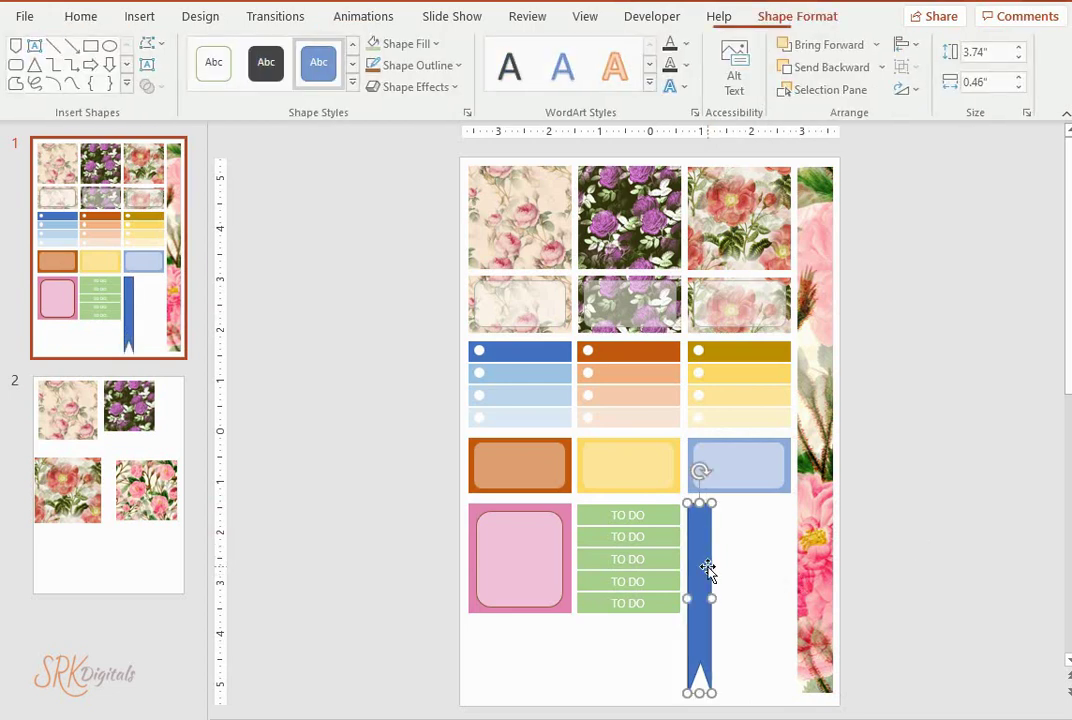
Step: Fill the banner with soft pink #EBA3C7 and remove its outline
left_click(438, 44)
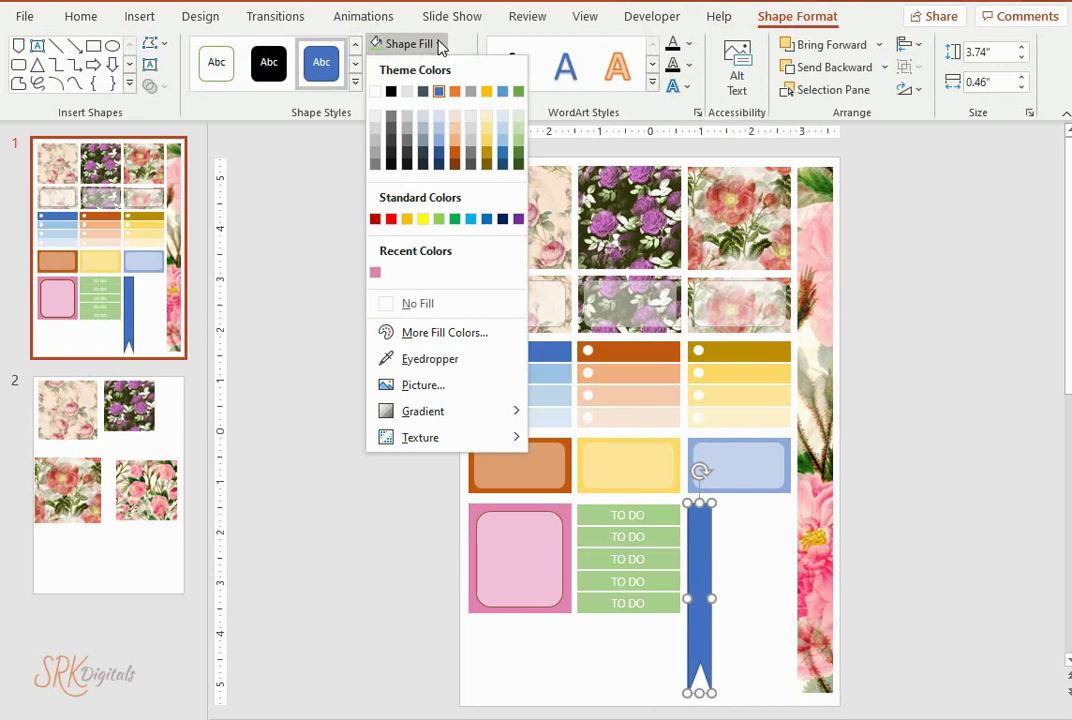
left_click(375, 272)
left_click(450, 66)
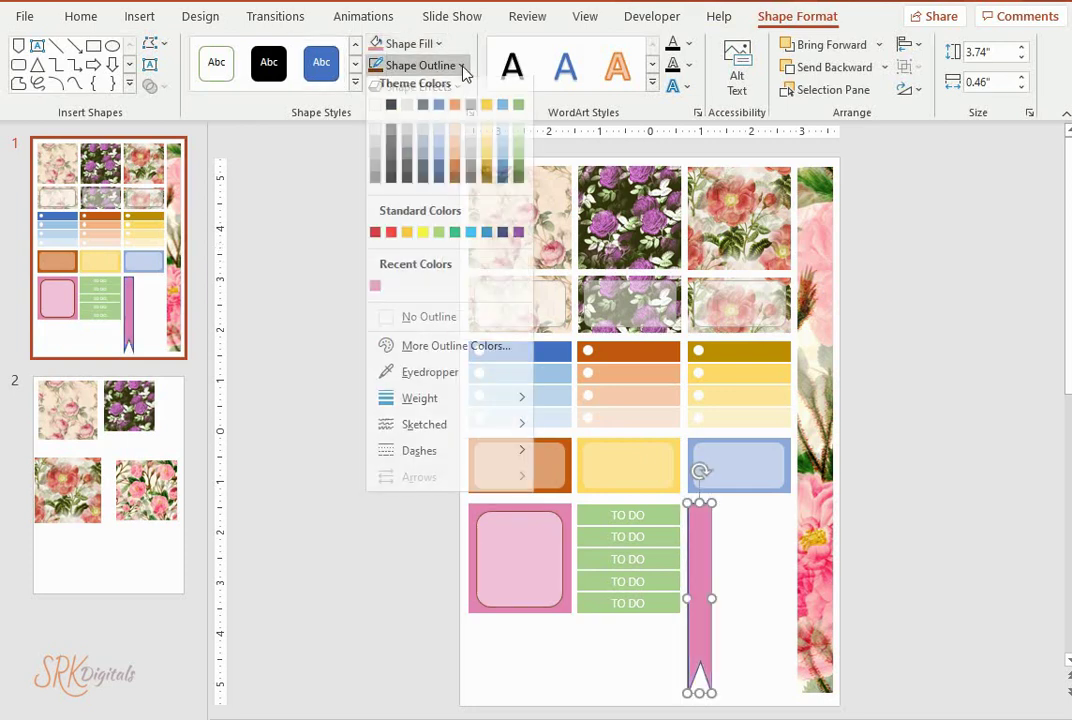
left_click(390, 326)
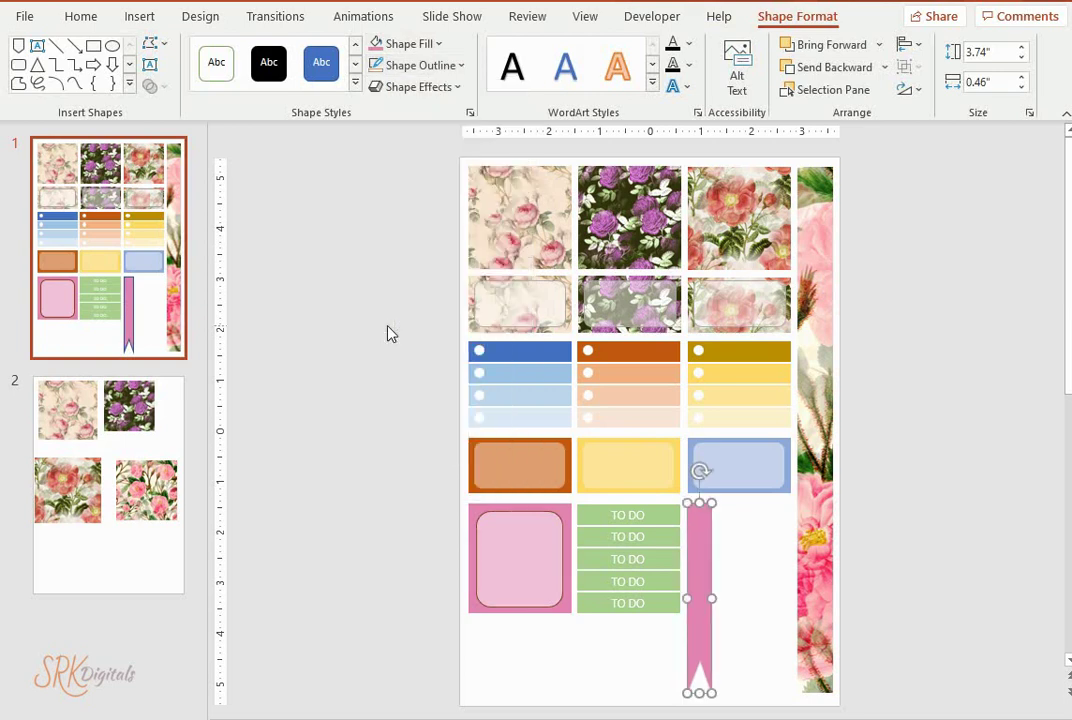
left_click(440, 47)
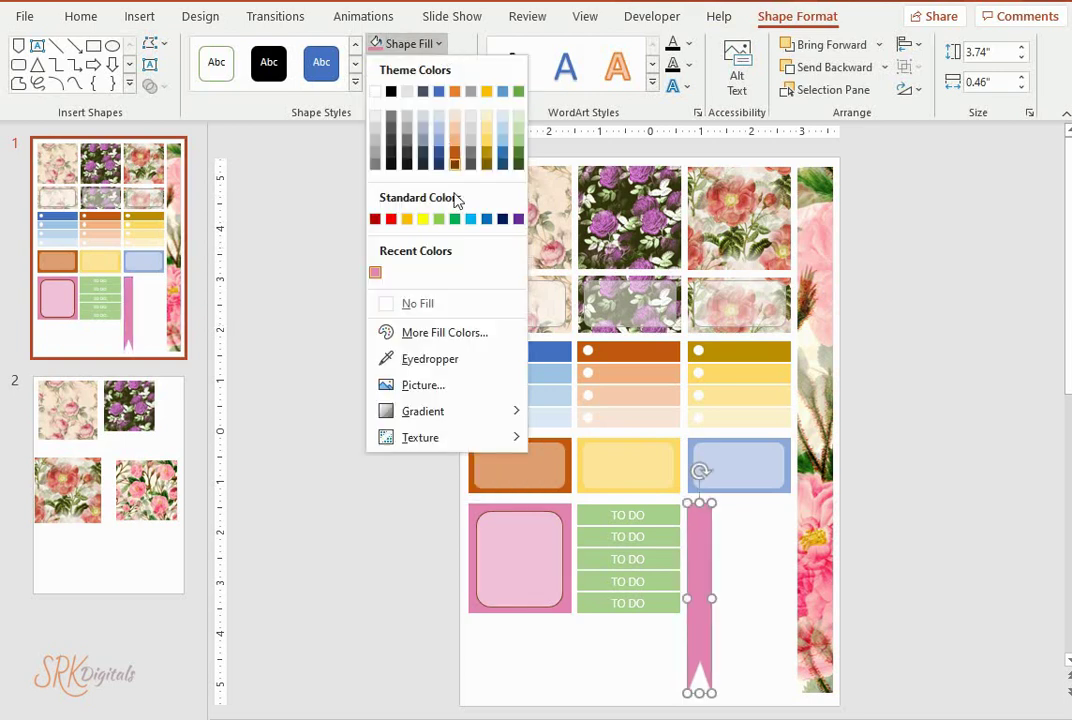
left_click(437, 333)
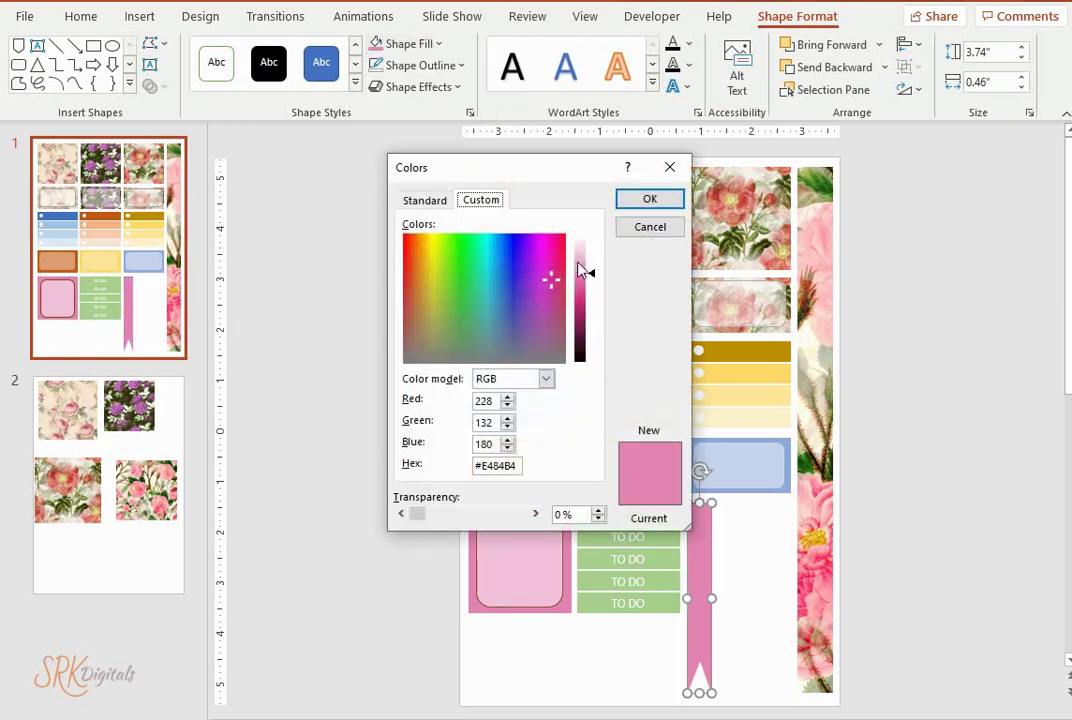
left_click(585, 265)
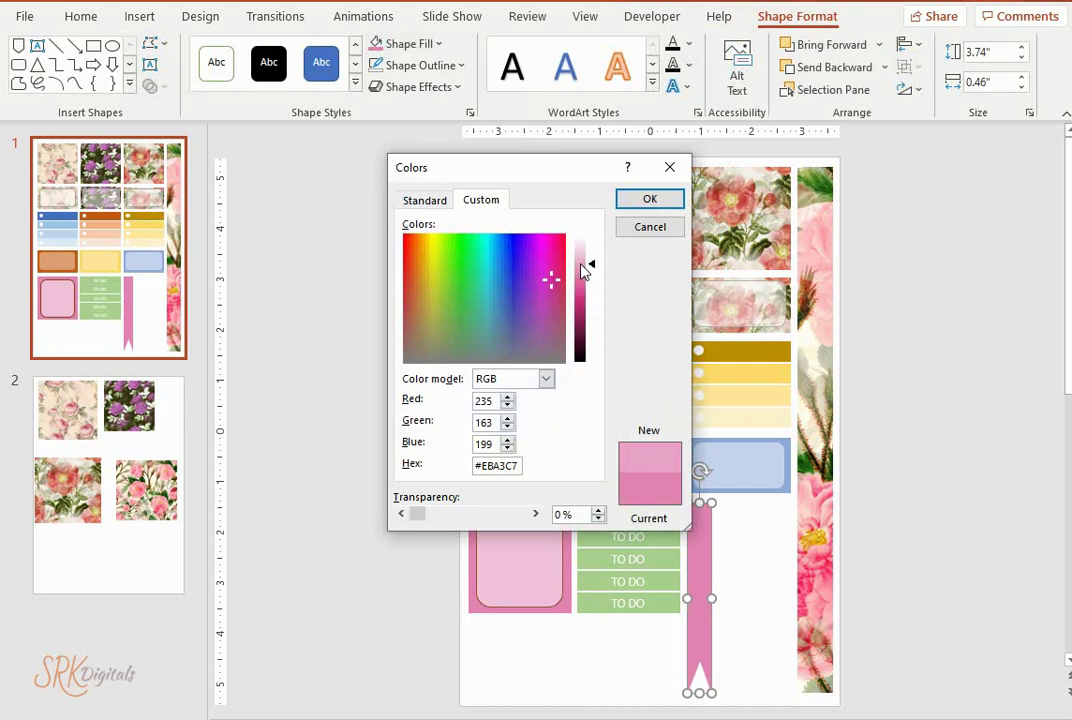
left_click(651, 200)
left_click(921, 335)
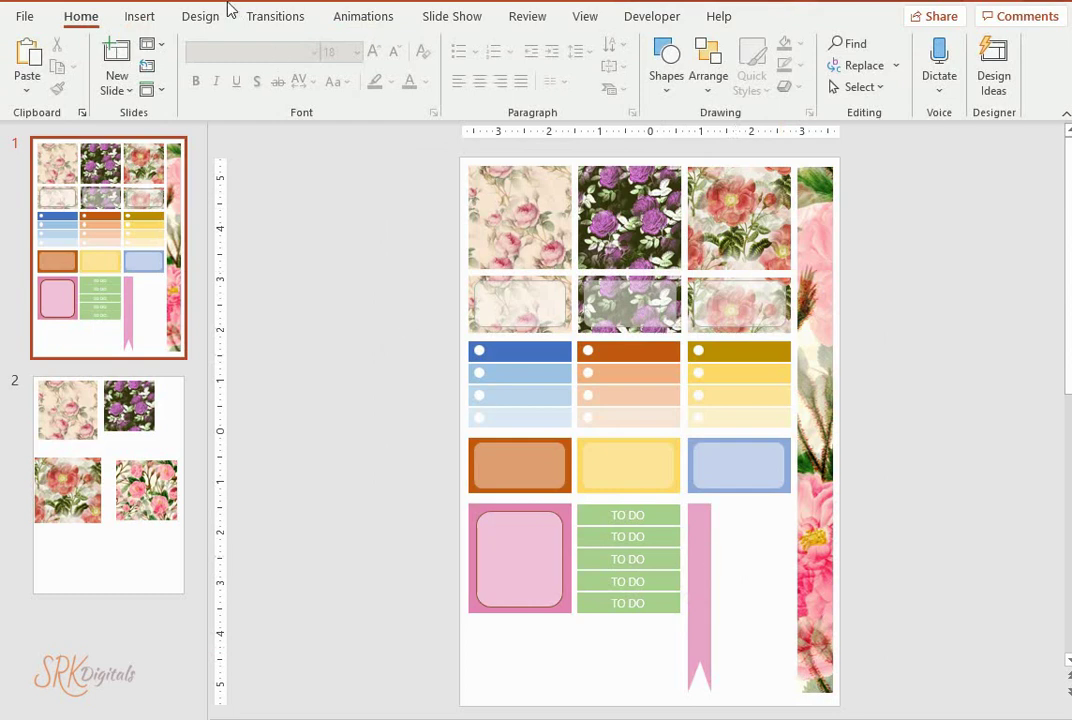
left_click(145, 17)
Step: Draw a small white heart at the top of the pink banner
left_click(312, 91)
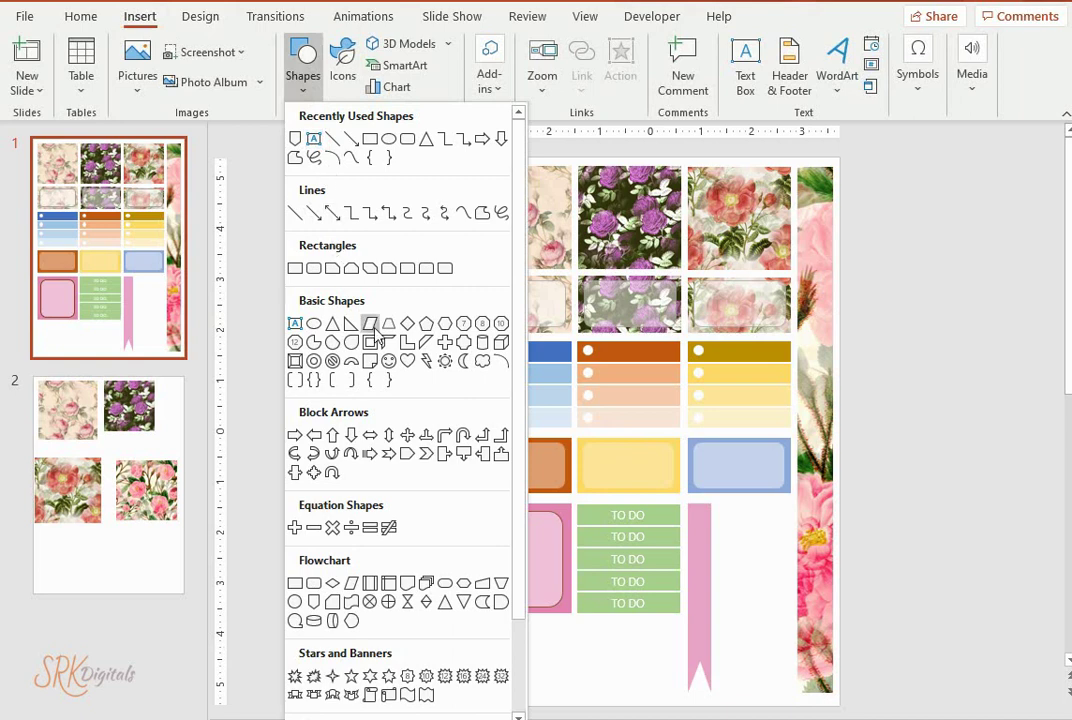
scroll(375, 340, "down", 2)
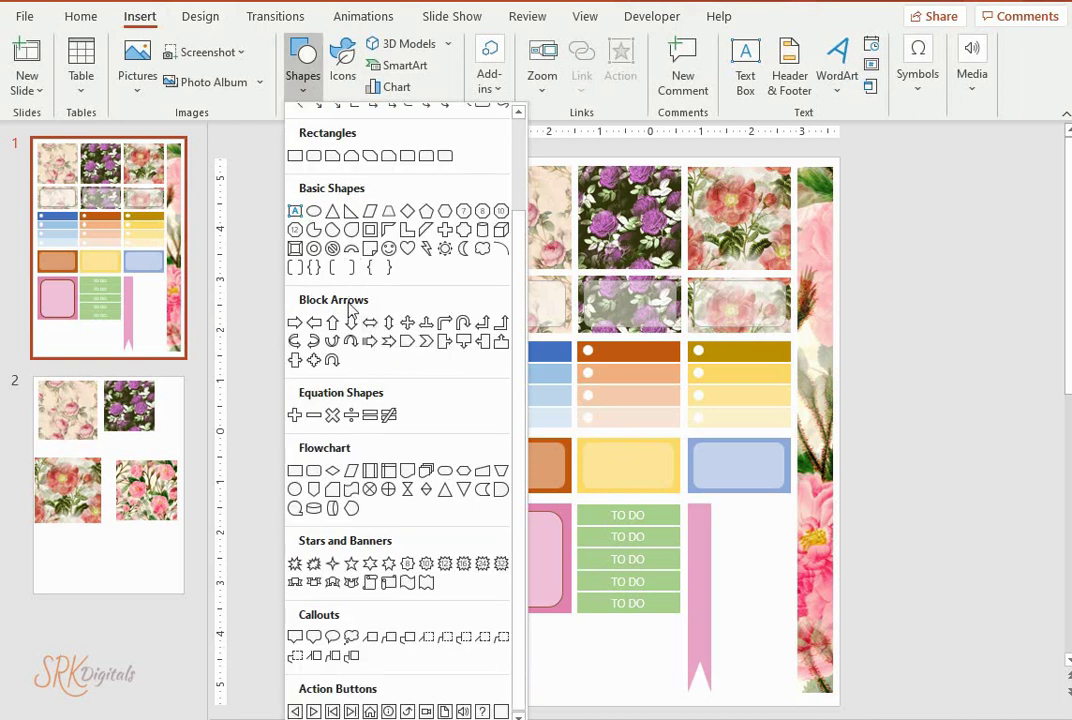
left_click(408, 249)
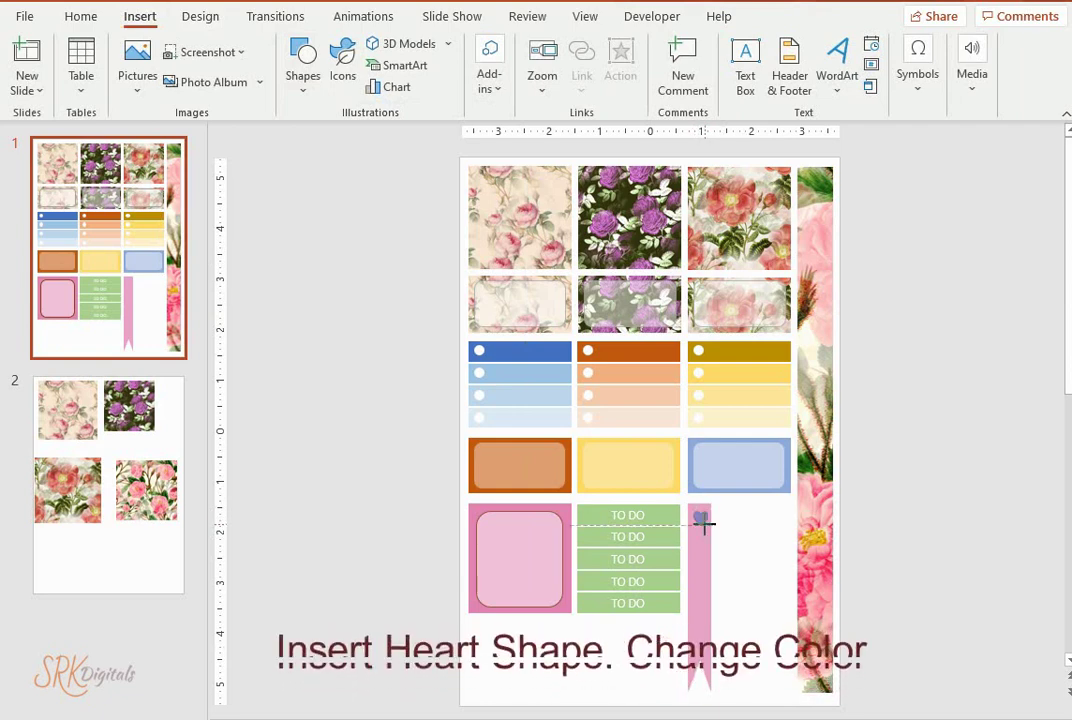
left_click_drag(695, 514, 710, 527)
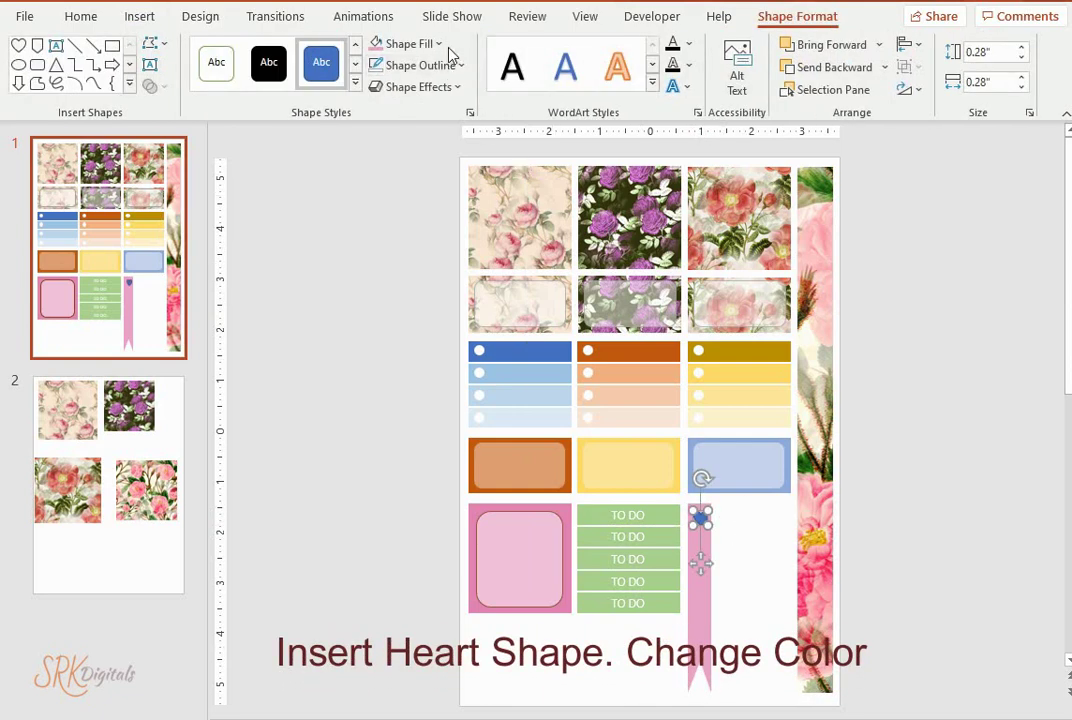
left_click(441, 45)
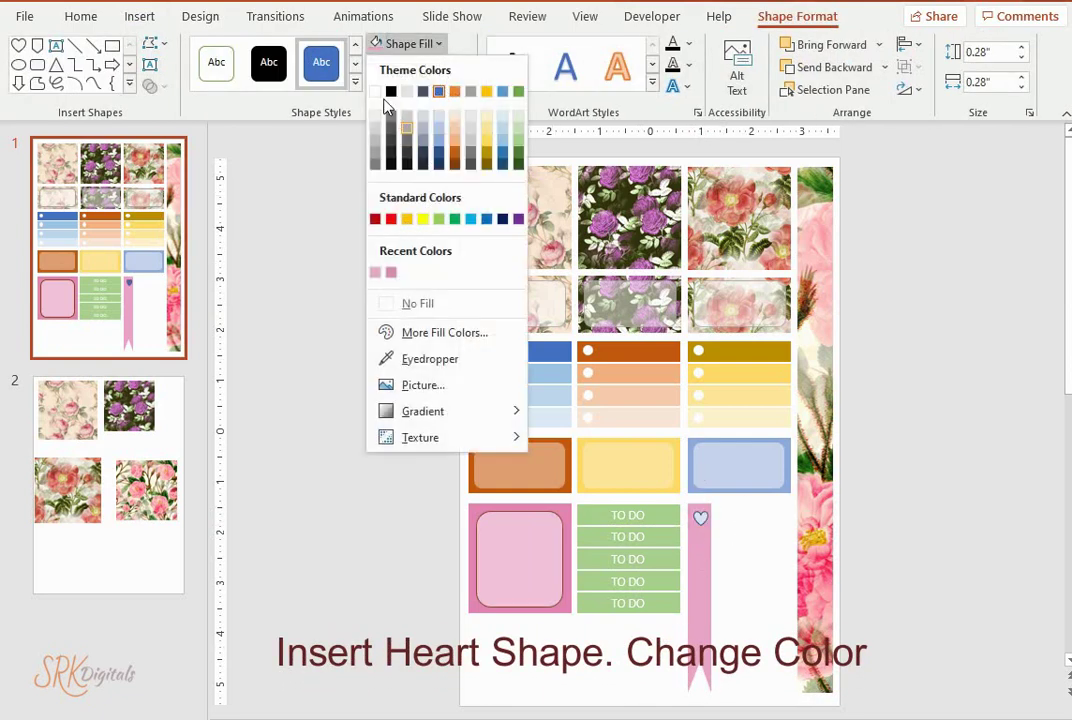
left_click(421, 113)
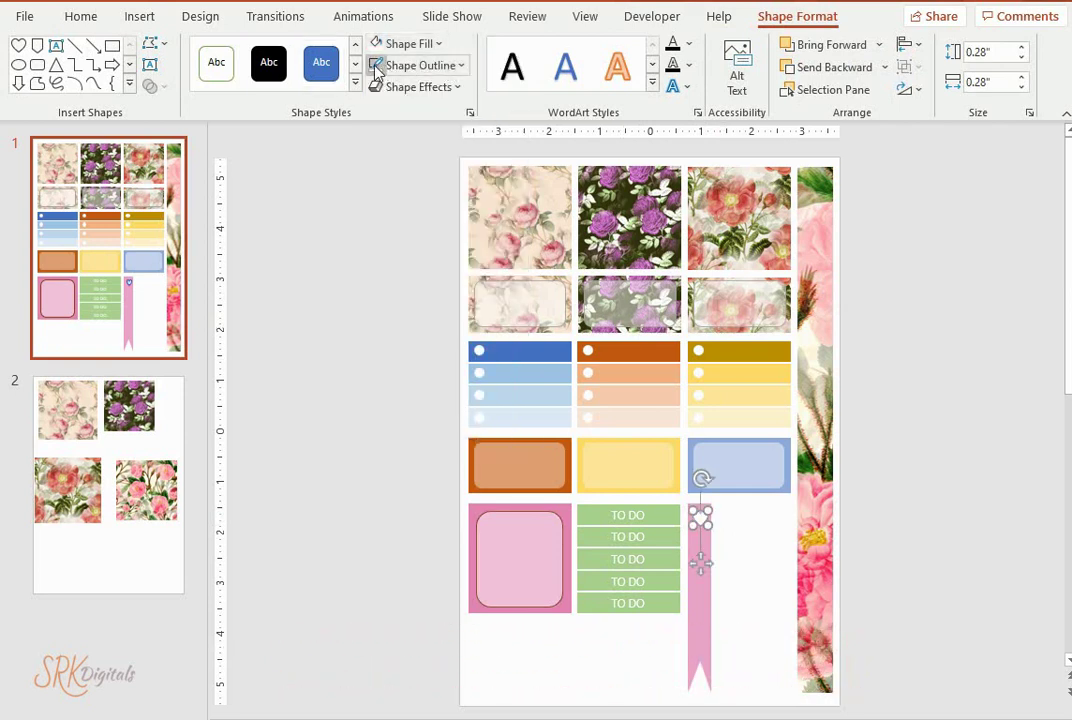
Step: Copy the heart further down the banner
left_click(735, 558)
left_click(700, 515)
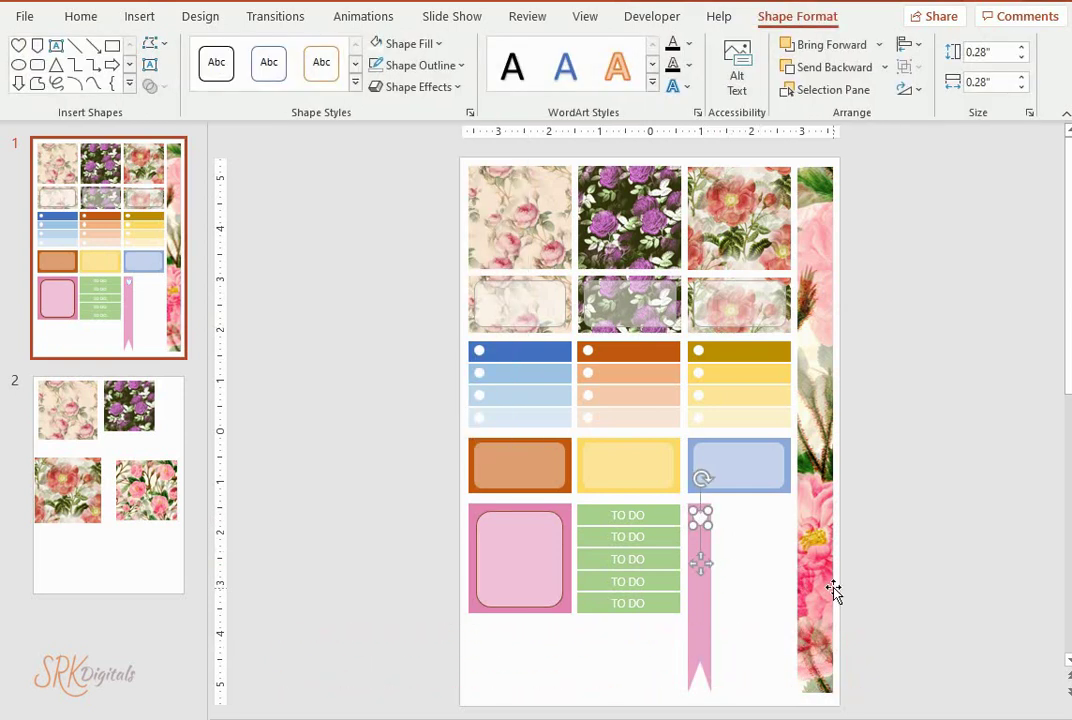
left_click(760, 556)
left_click(703, 518)
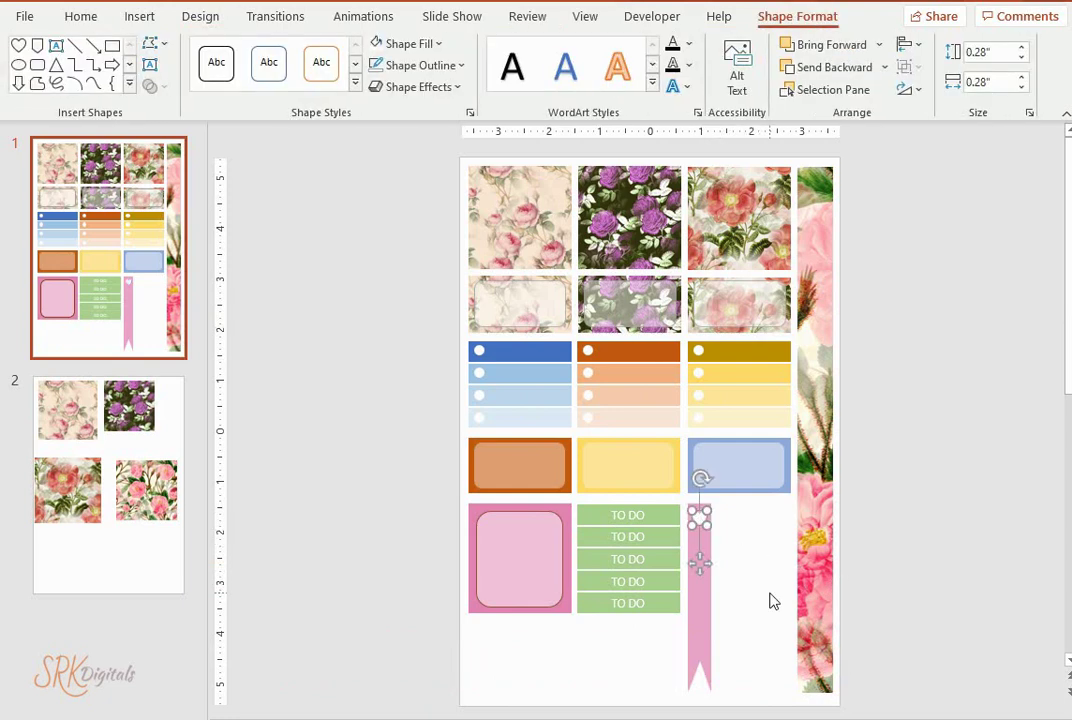
left_click_drag(700, 522, 703, 574)
Step: Copy two more hearts down the banner toward its end
left_click(745, 575)
left_click(701, 566)
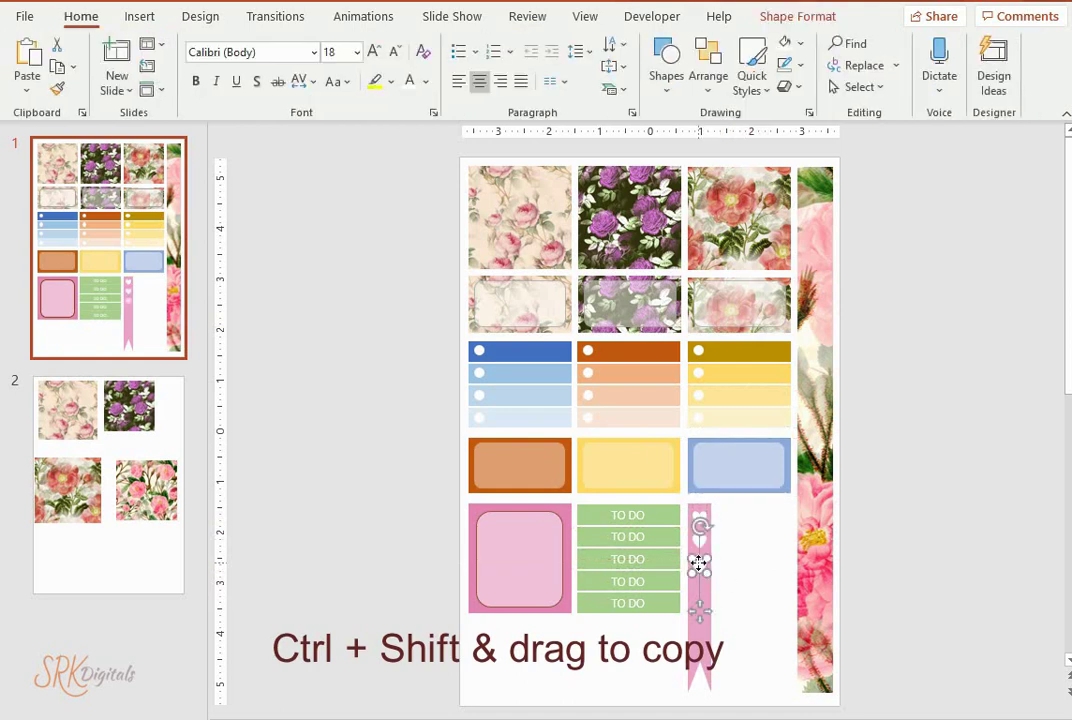
left_click(766, 574)
left_click(699, 565)
left_click_drag(700, 569, 705, 596)
left_click(756, 598)
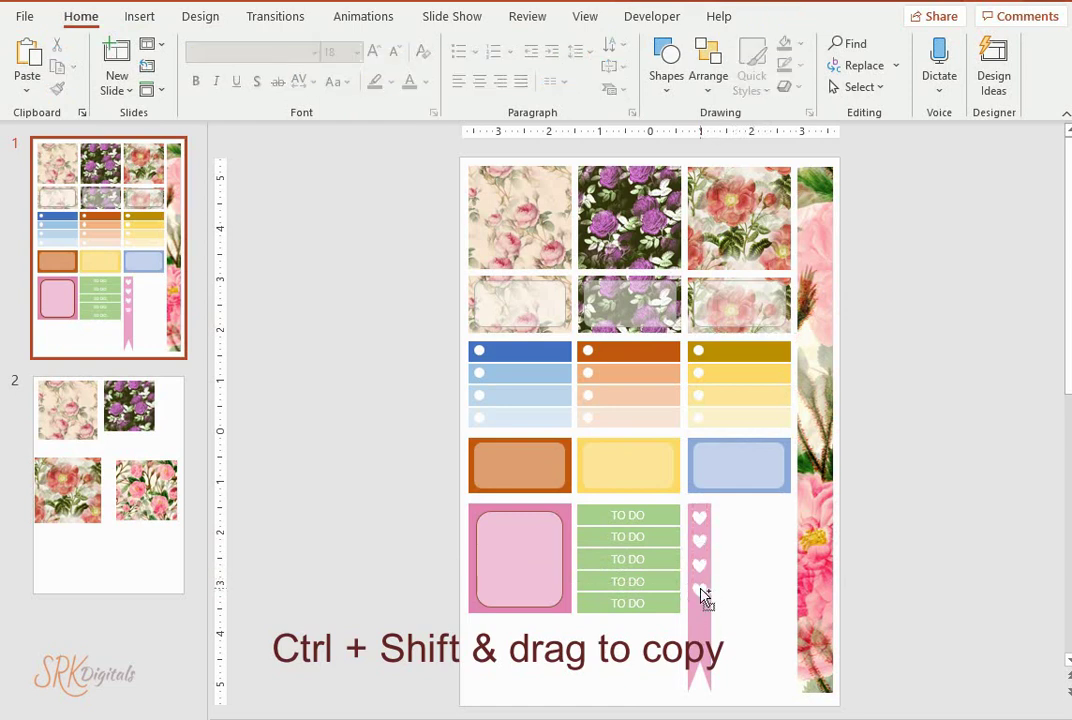
left_click(703, 594)
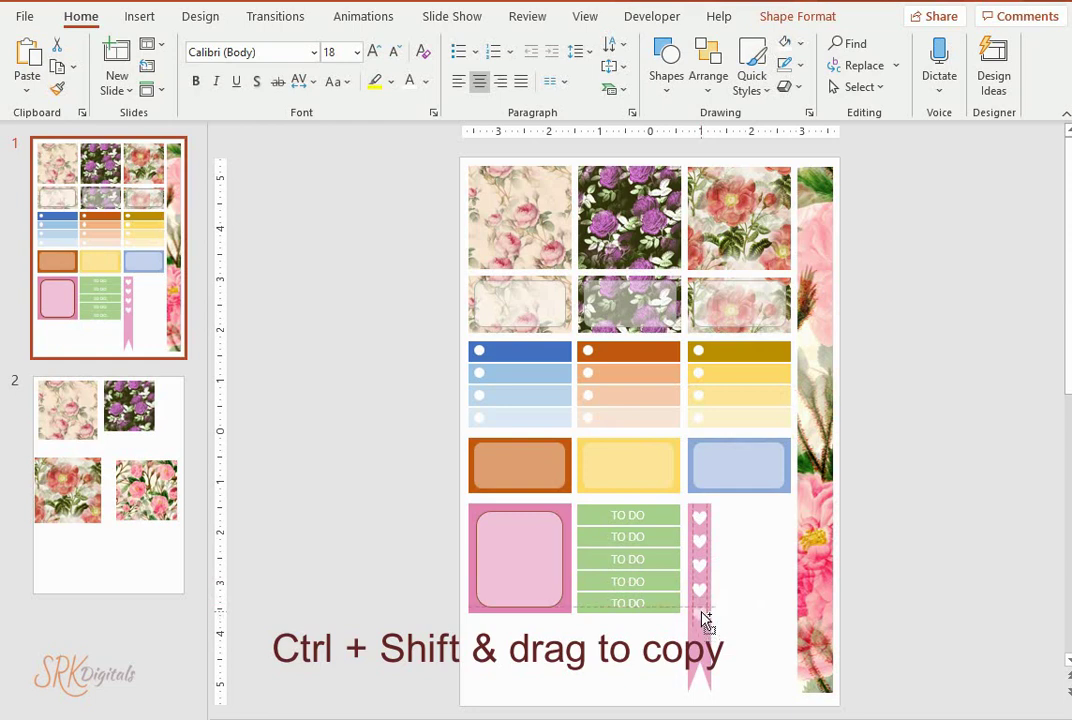
left_click(756, 608)
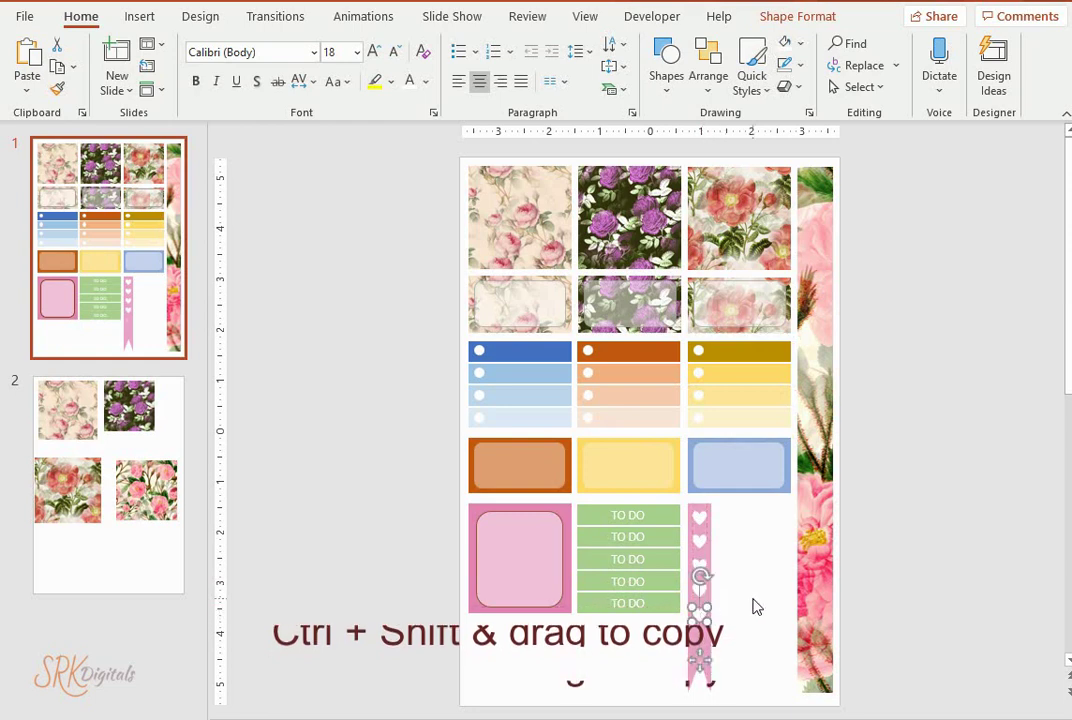
left_click_drag(701, 605, 706, 648)
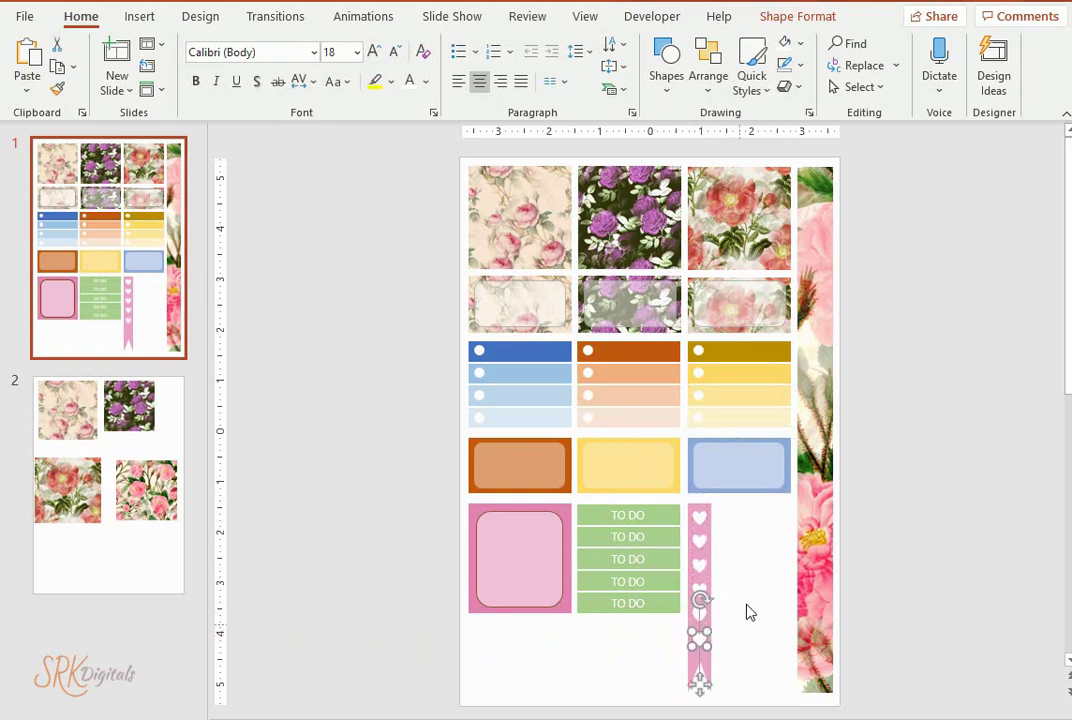
left_click(747, 610)
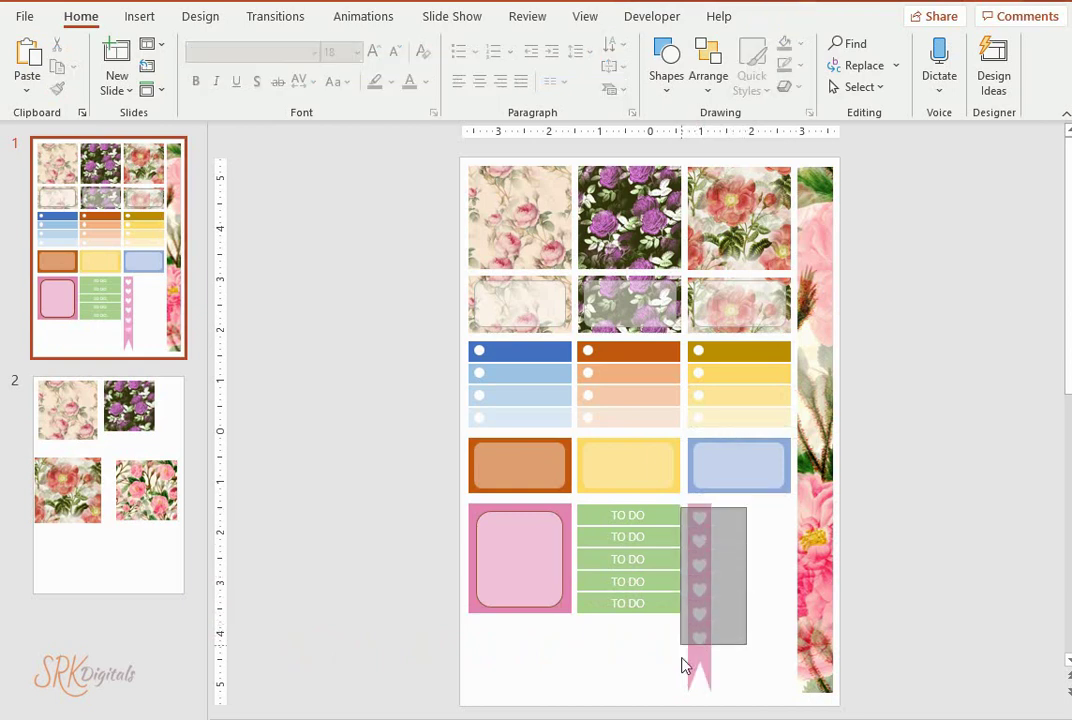
Step: Distribute all the hearts evenly down the banner
left_click_drag(693, 526, 687, 665)
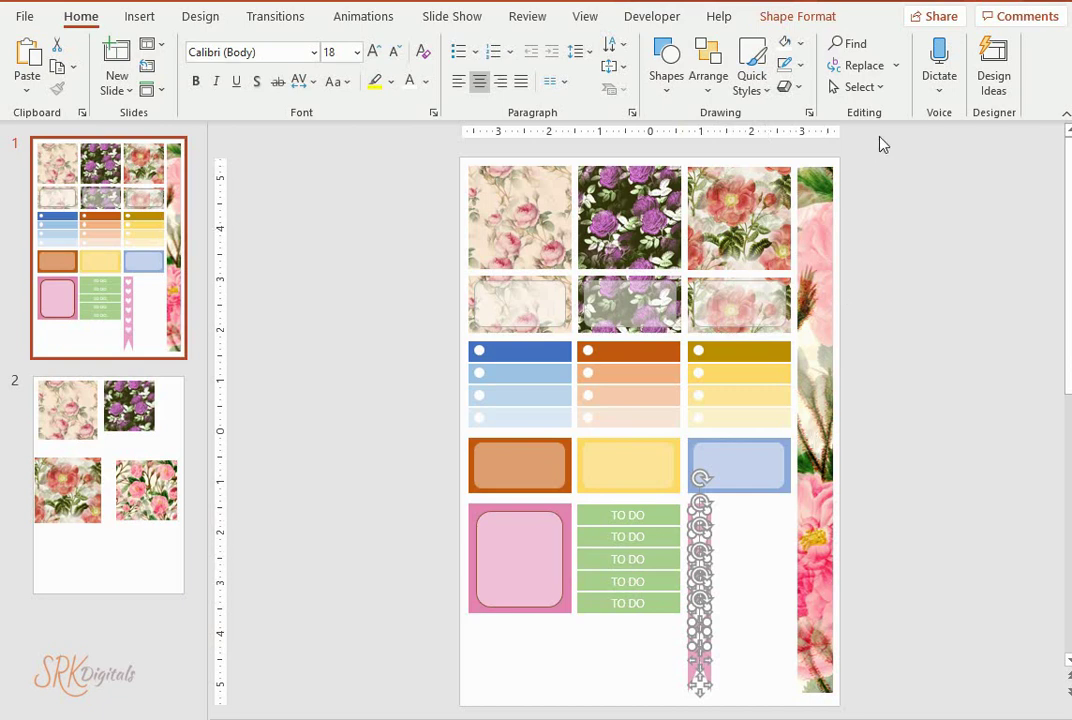
left_click(813, 16)
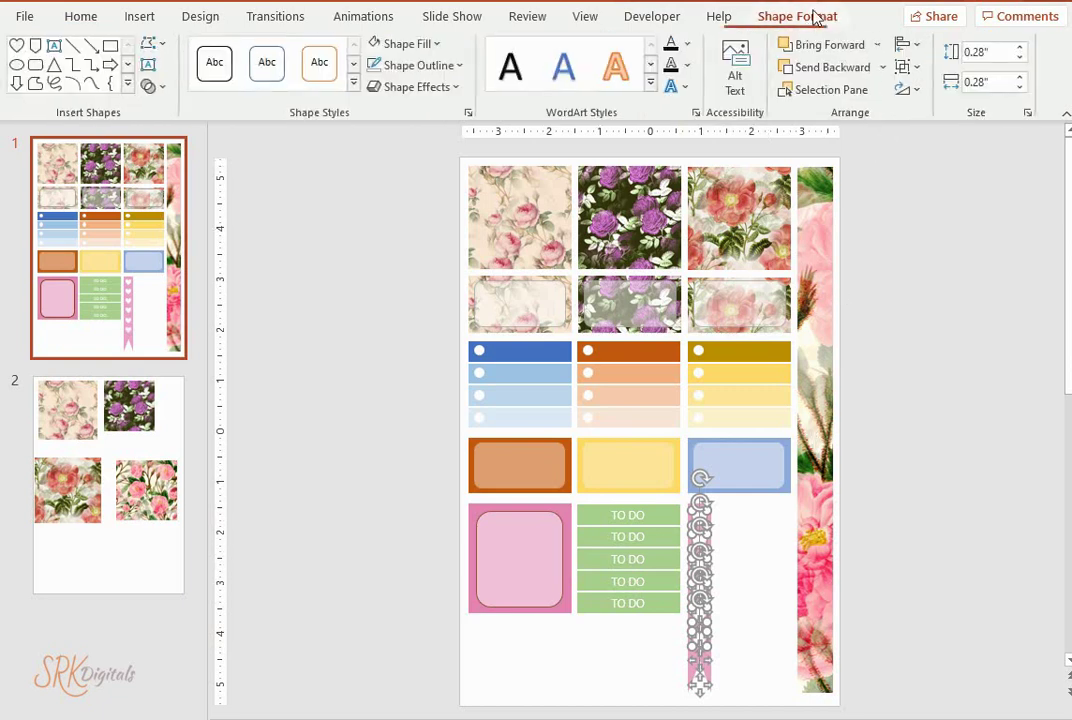
left_click(920, 48)
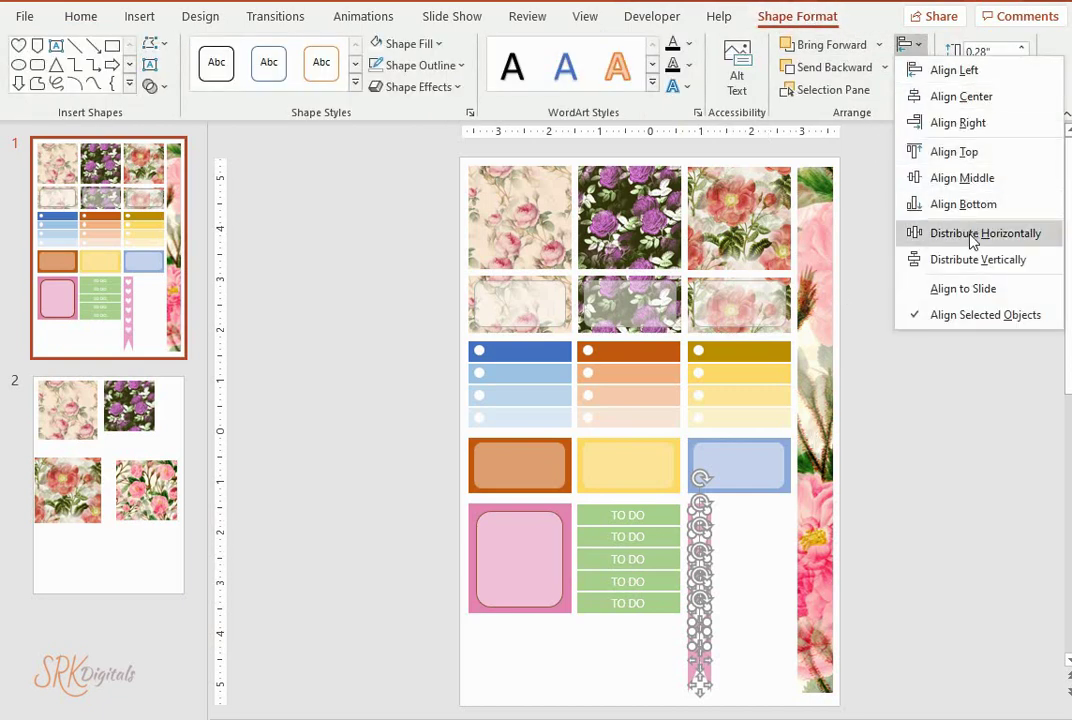
left_click(971, 235)
left_click(906, 45)
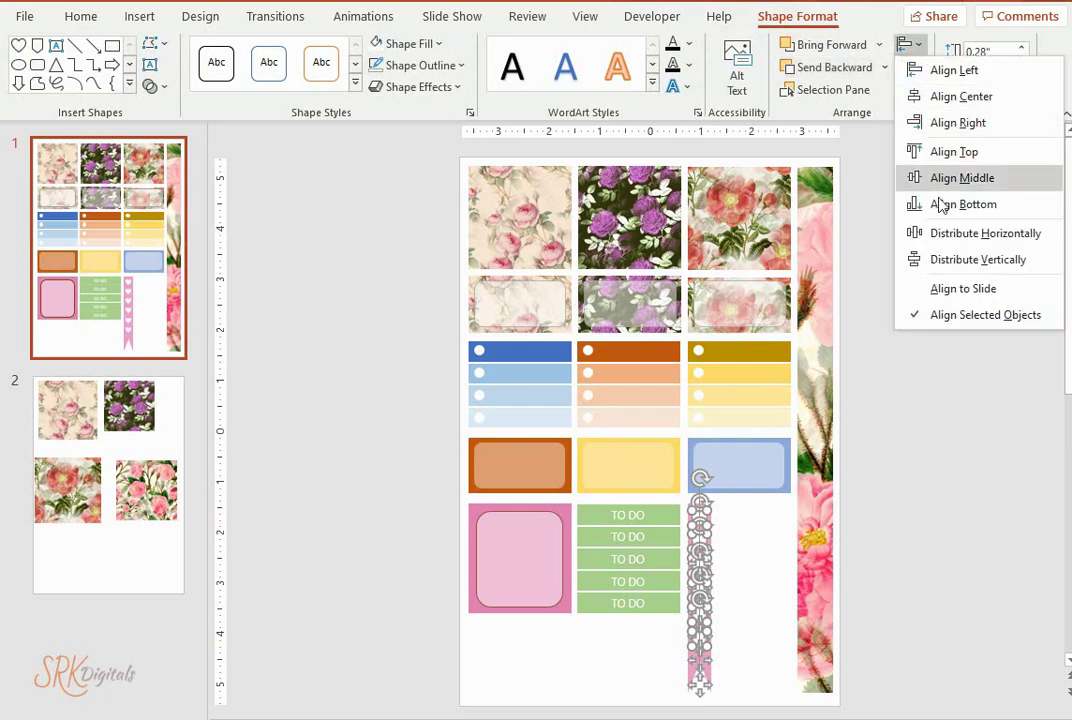
left_click(950, 263)
left_click(955, 304)
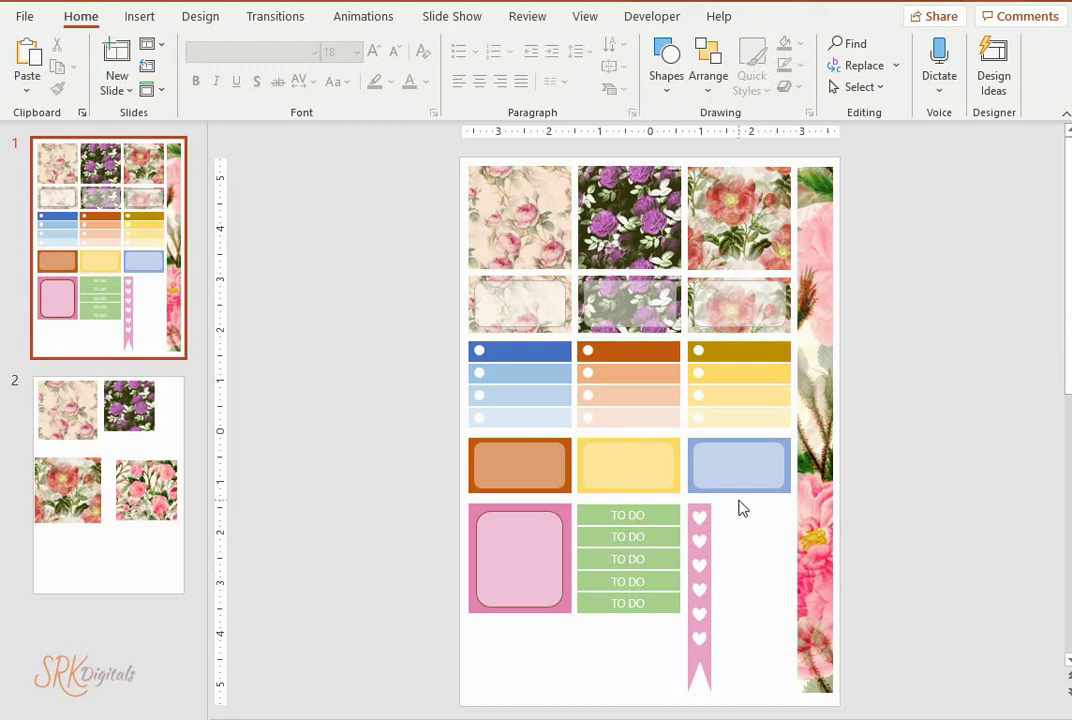
Step: Copy the heart strips alongside to make four side-by-side strips
left_click_drag(752, 500, 682, 700)
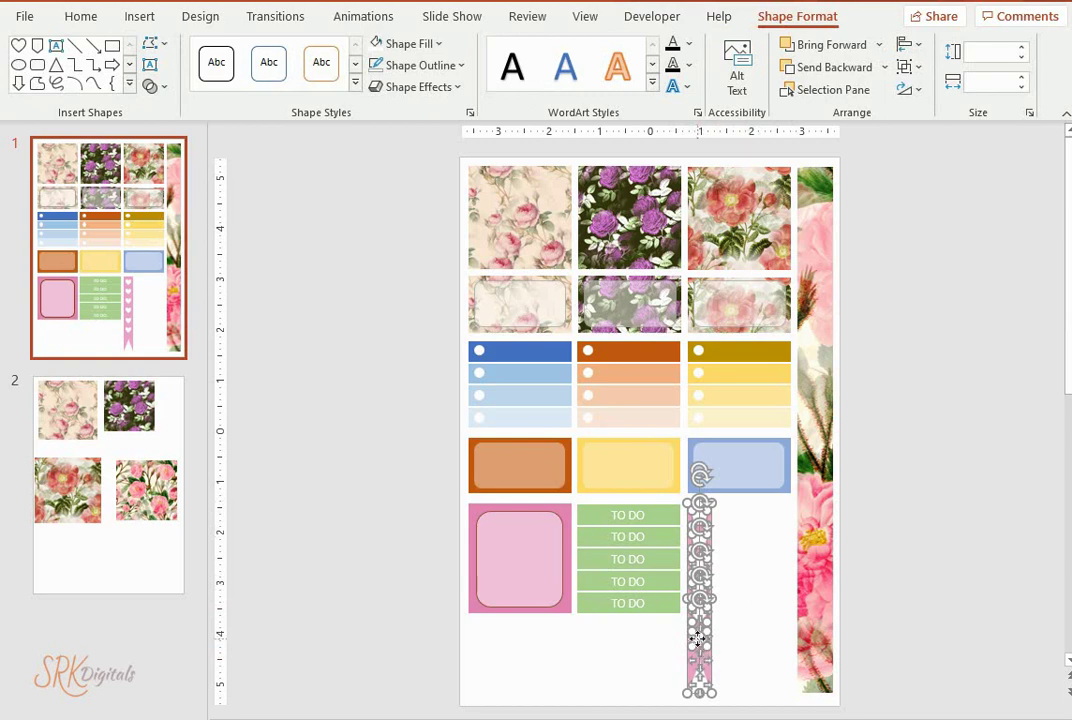
left_click_drag(704, 525, 779, 521)
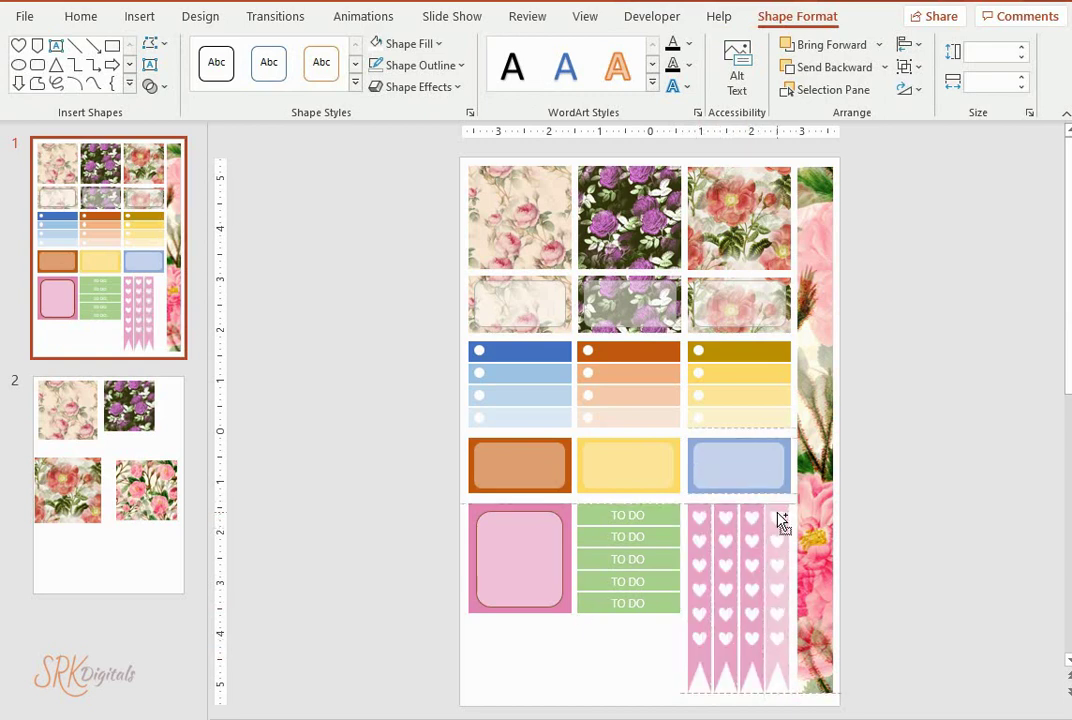
left_click(930, 512)
Step: Recolour the third and fourth heart strips peach
left_click(746, 658)
left_click(441, 46)
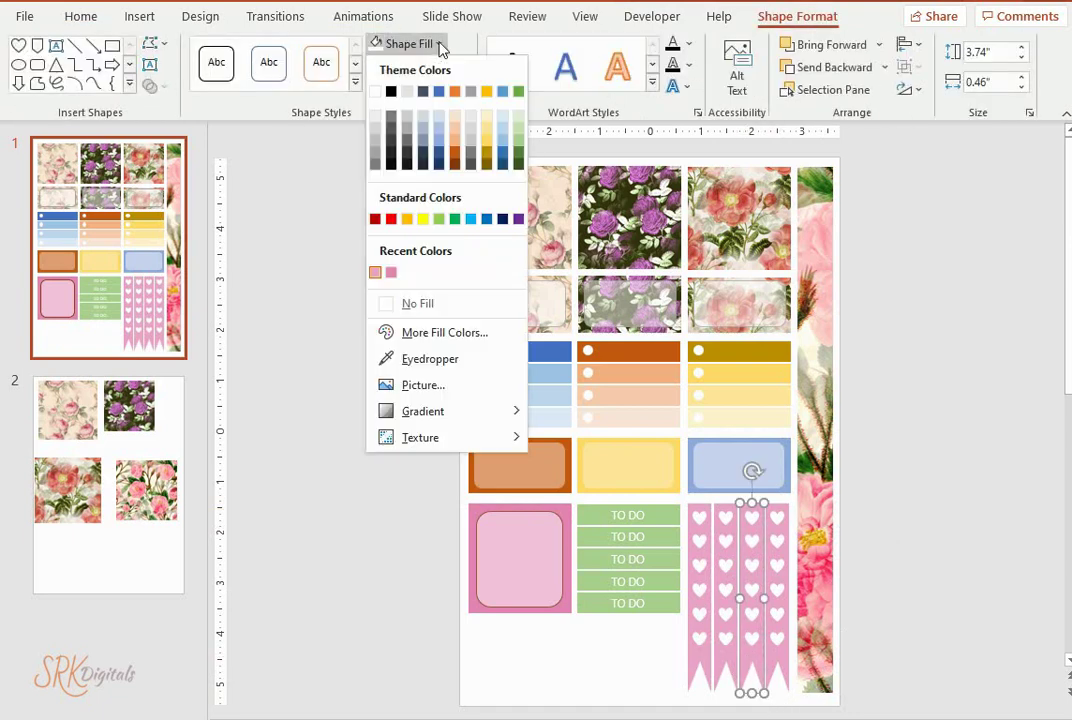
left_click(455, 125)
left_click(785, 663)
left_click(405, 44)
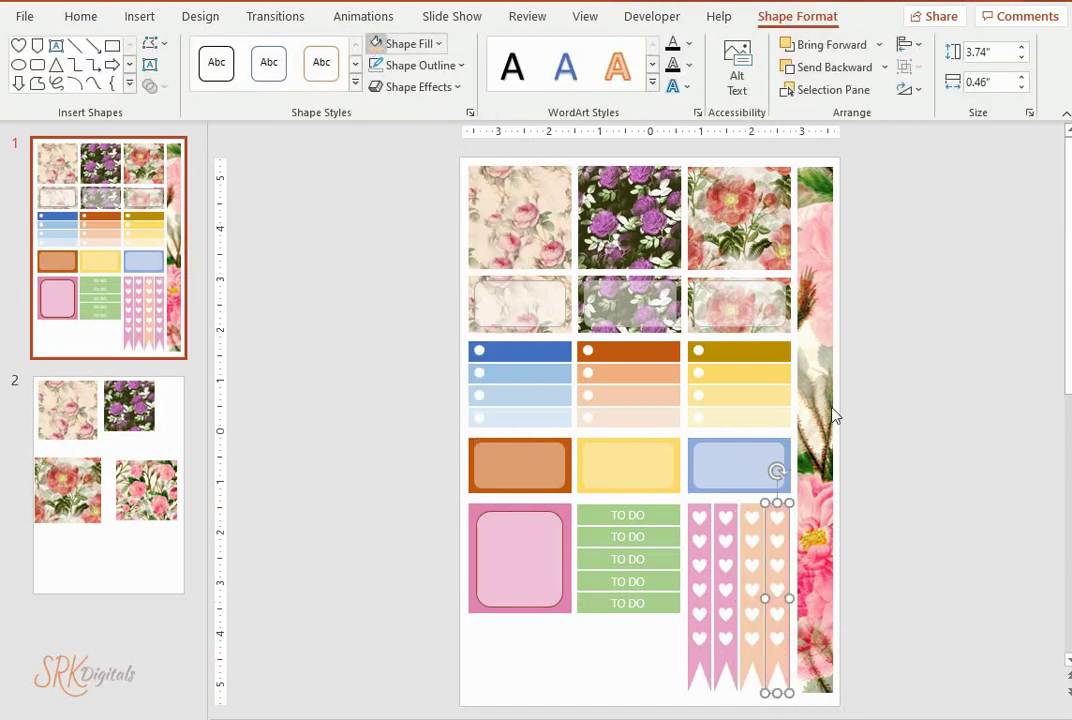
left_click(948, 481)
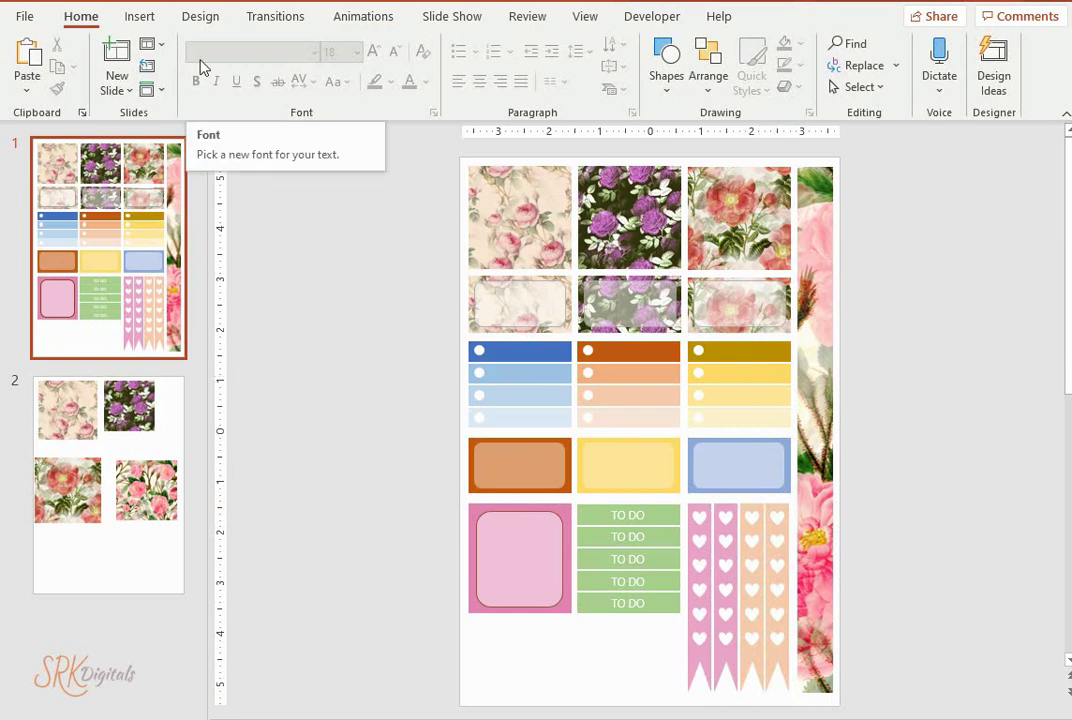
Step: Paste a copy of the purple rose image below the pink card
scroll(200, 65, "down", 1)
scroll(200, 65, "up", 1)
left_click(650, 243)
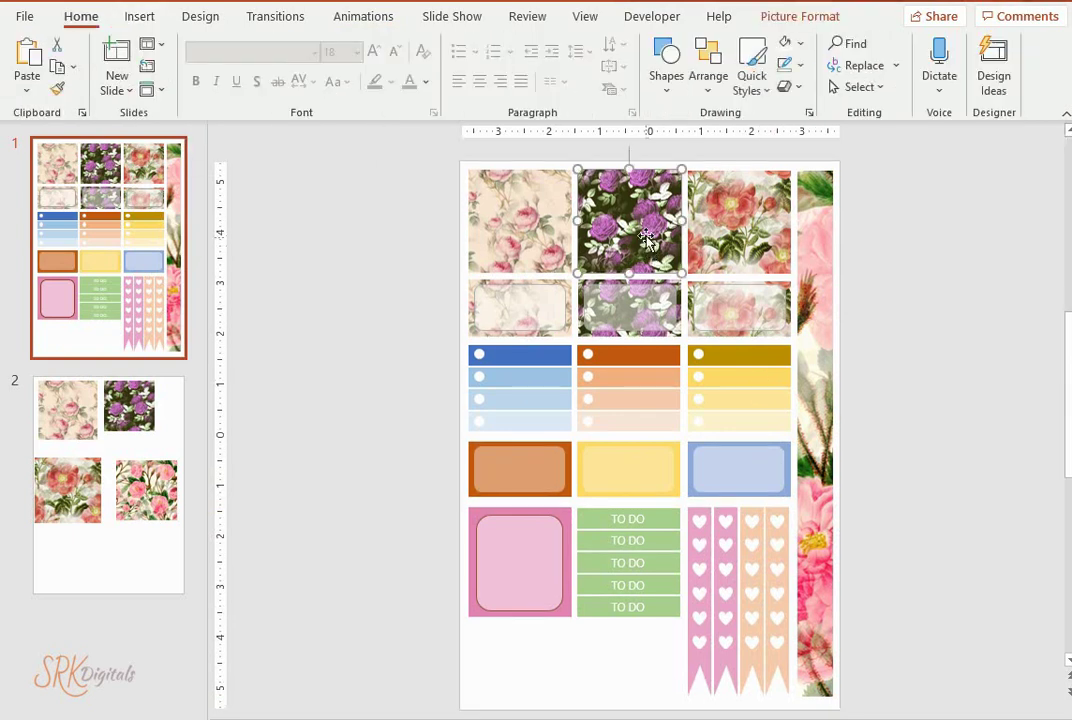
right_click(650, 243)
left_click(694, 279)
right_click(490, 664)
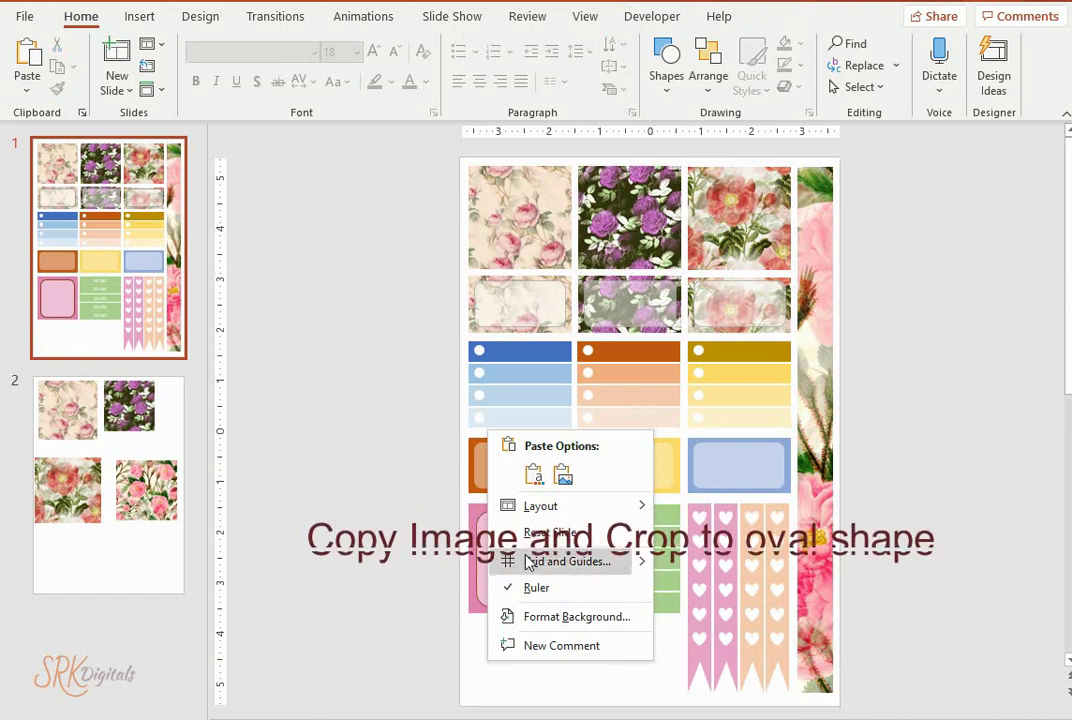
left_click(533, 475)
left_click_drag(638, 213, 532, 630)
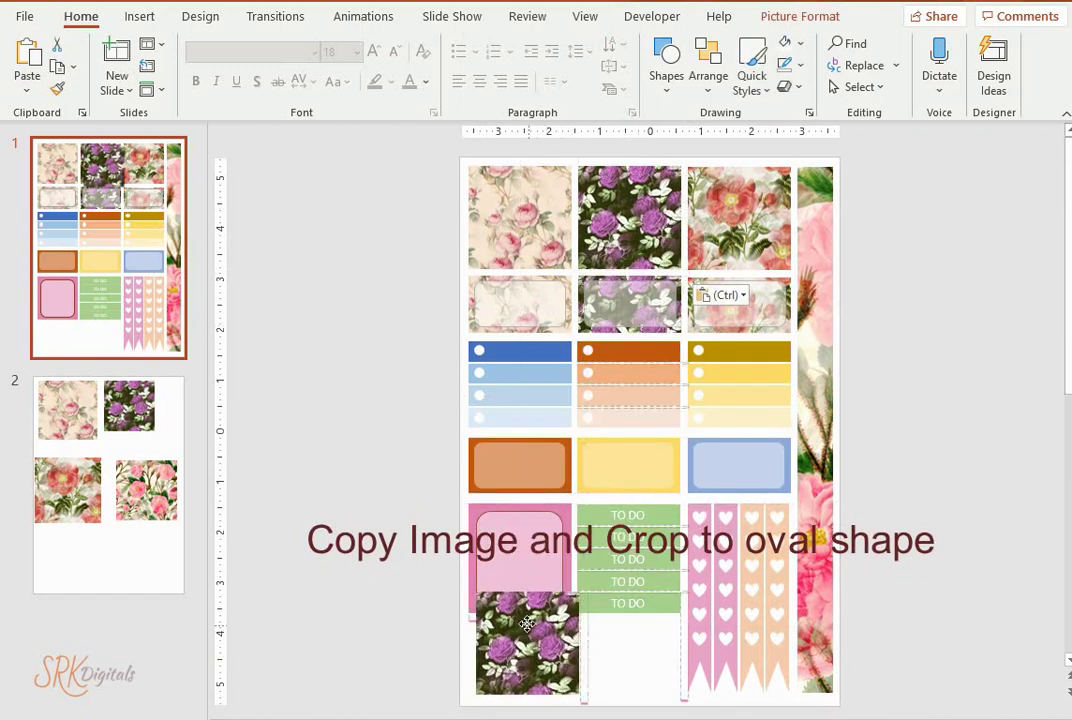
Step: Crop the rose copy to an oval and size it to 1.4 inches
left_click(836, 18)
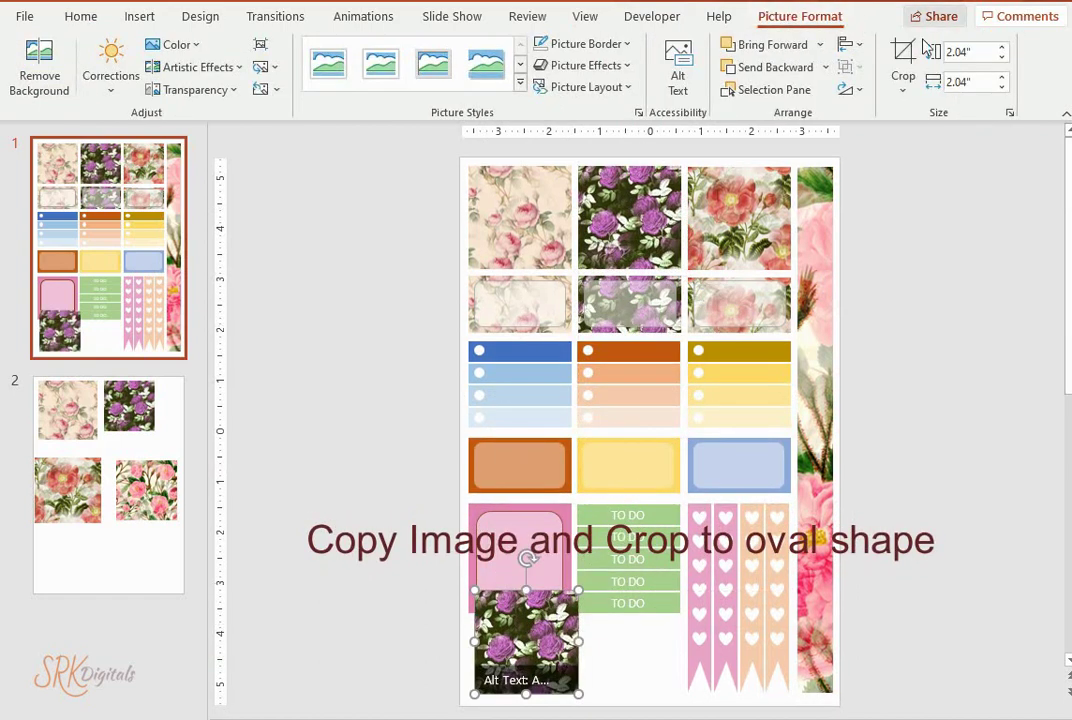
left_click(910, 84)
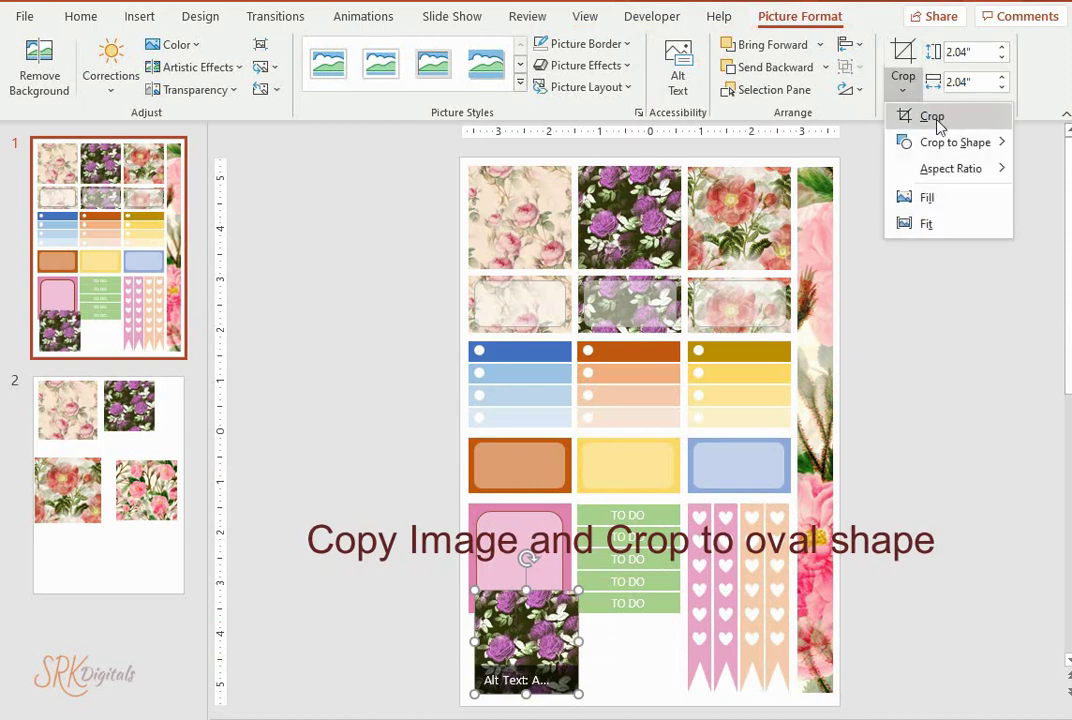
mouse_move(930, 143)
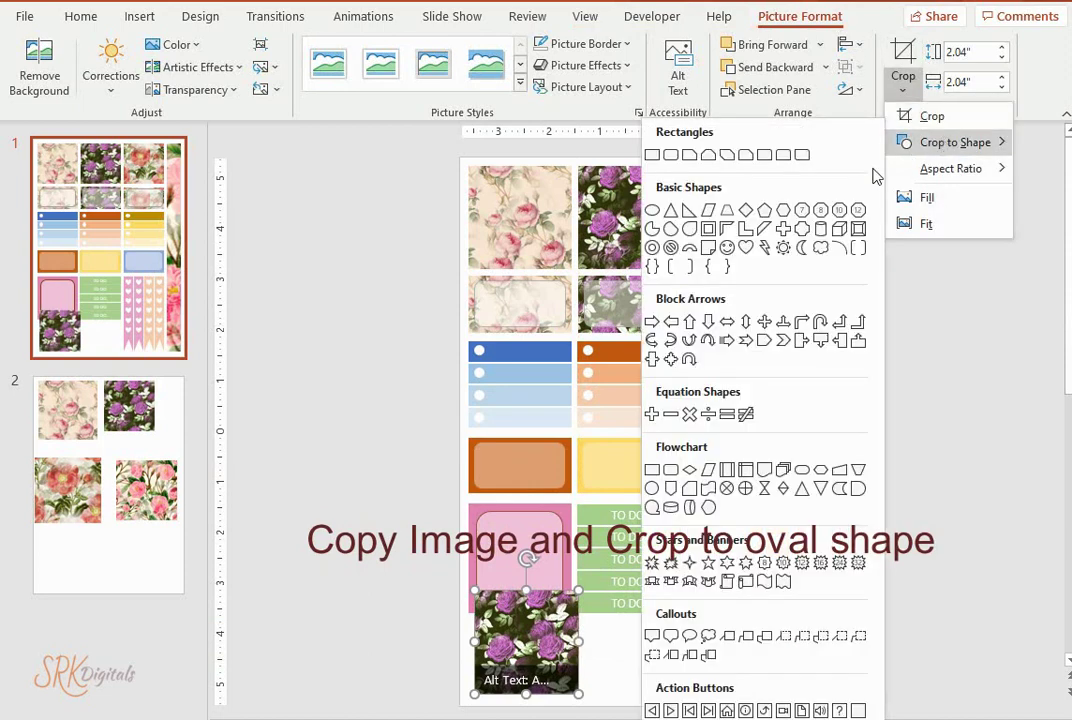
left_click(652, 211)
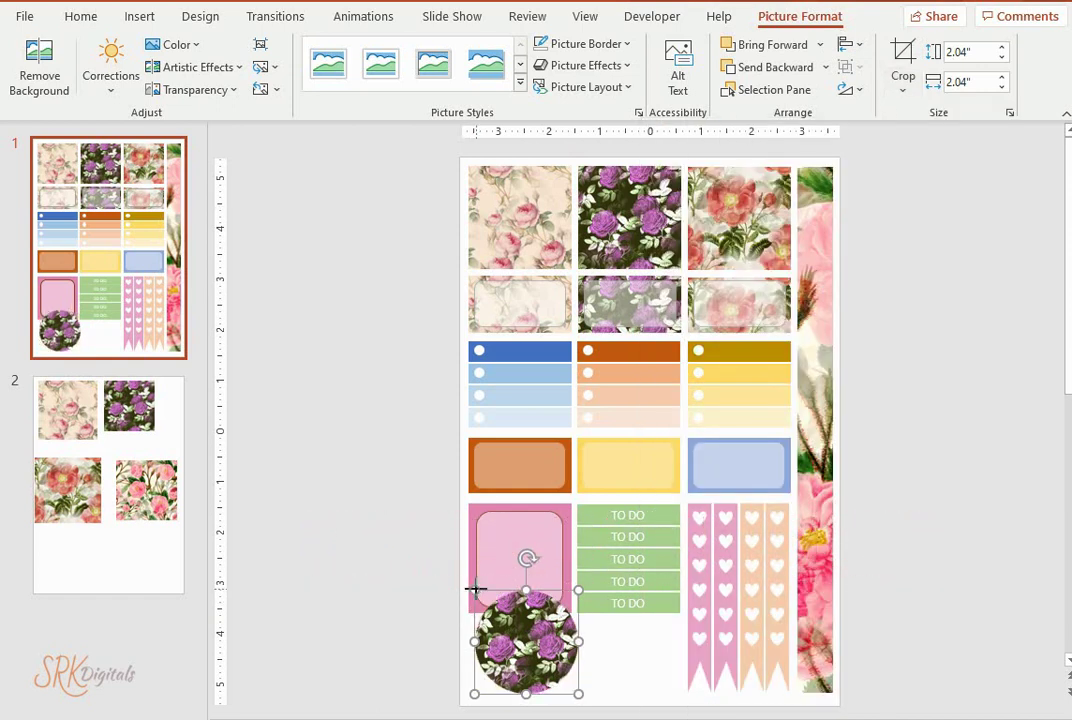
mouse_move(476, 589)
left_mouse_down()
mouse_move(512, 630)
mouse_move(512, 663)
mouse_move(500, 663)
left_mouse_up()
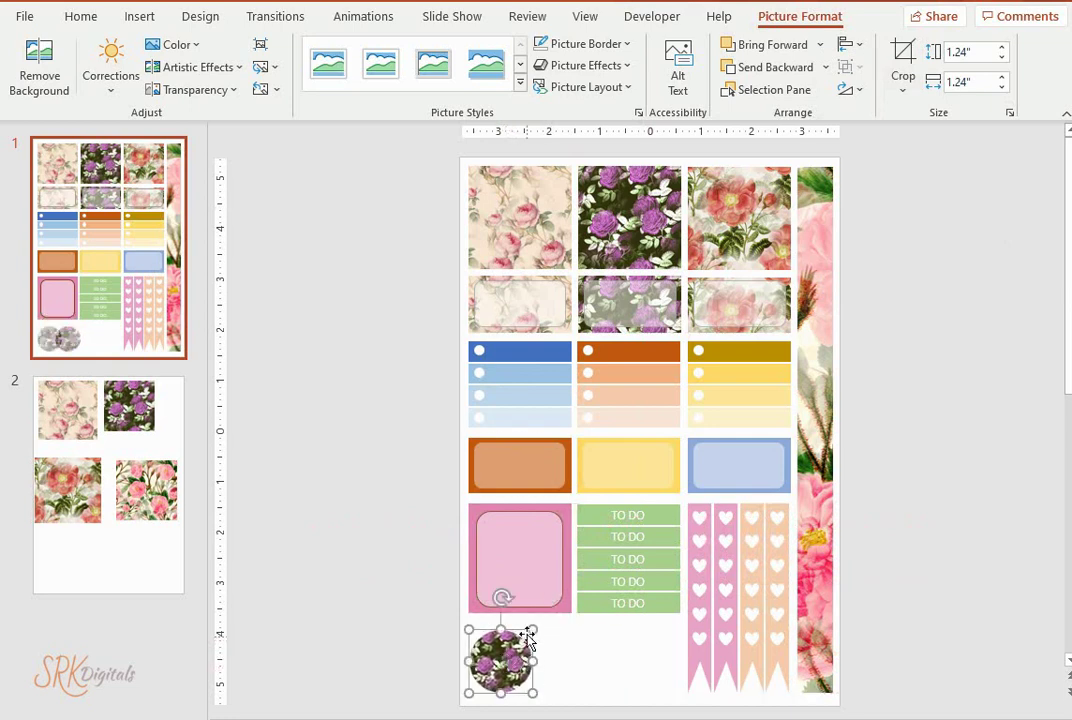
left_click_drag(532, 627, 541, 622)
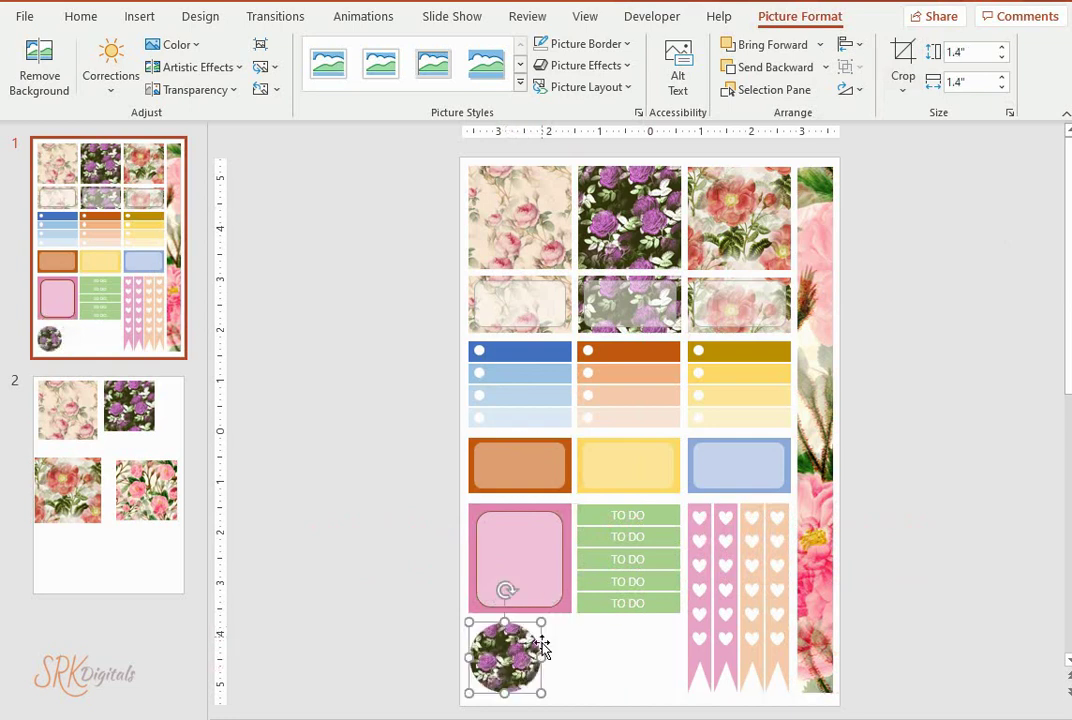
left_click(596, 665)
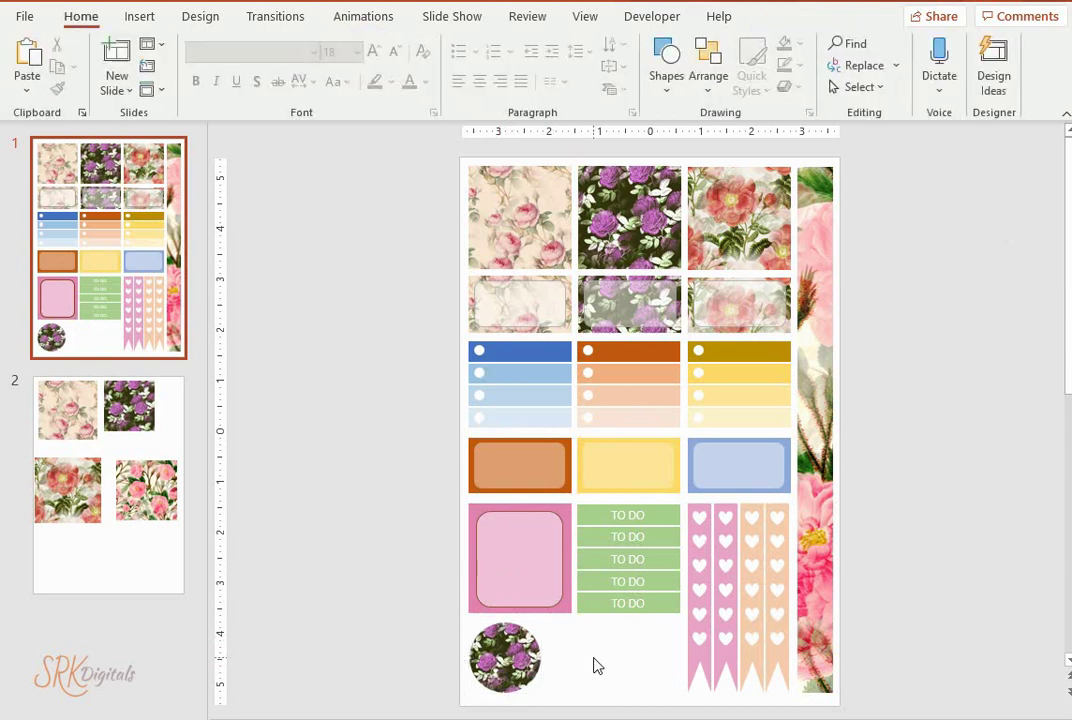
left_click(495, 660)
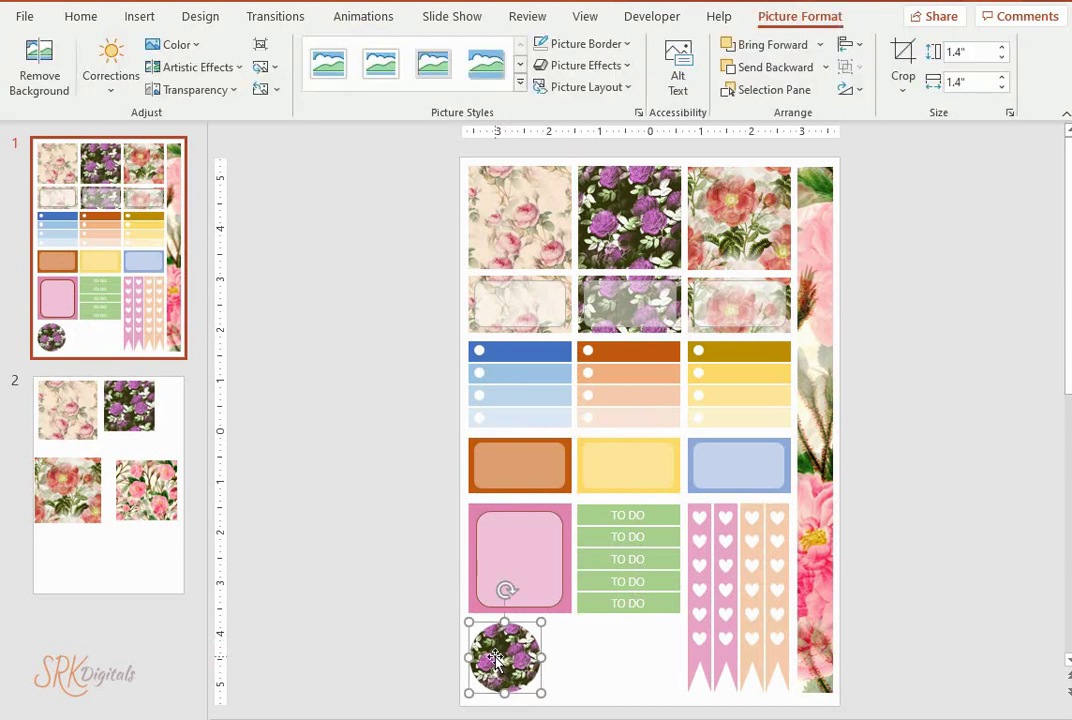
Step: Duplicate the rose circle into a row of three and resize all three together
left_click_drag(495, 660, 654, 660)
left_click(580, 657, "shift")
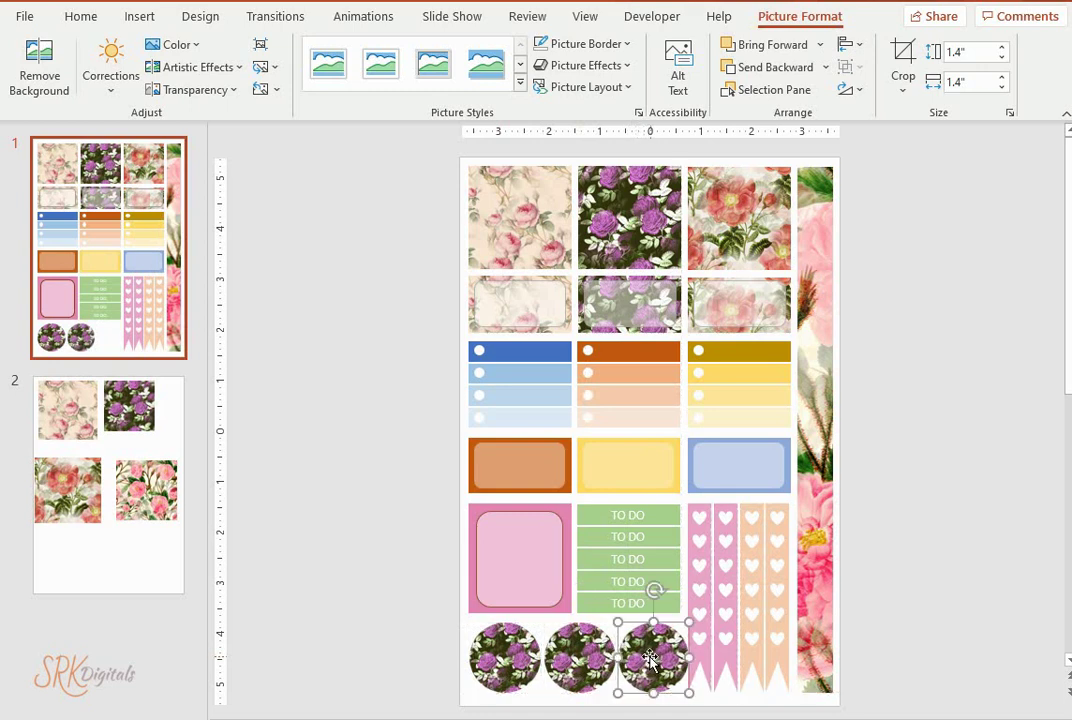
left_click(503, 655, "shift")
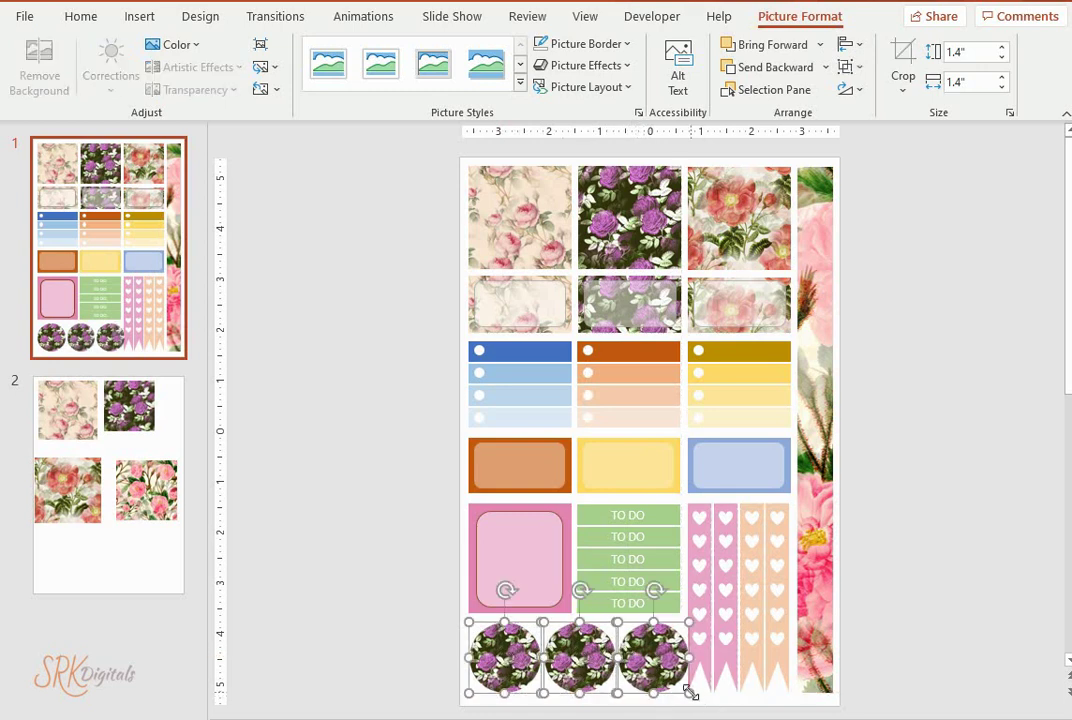
left_click_drag(690, 692, 679, 686)
left_click(908, 596)
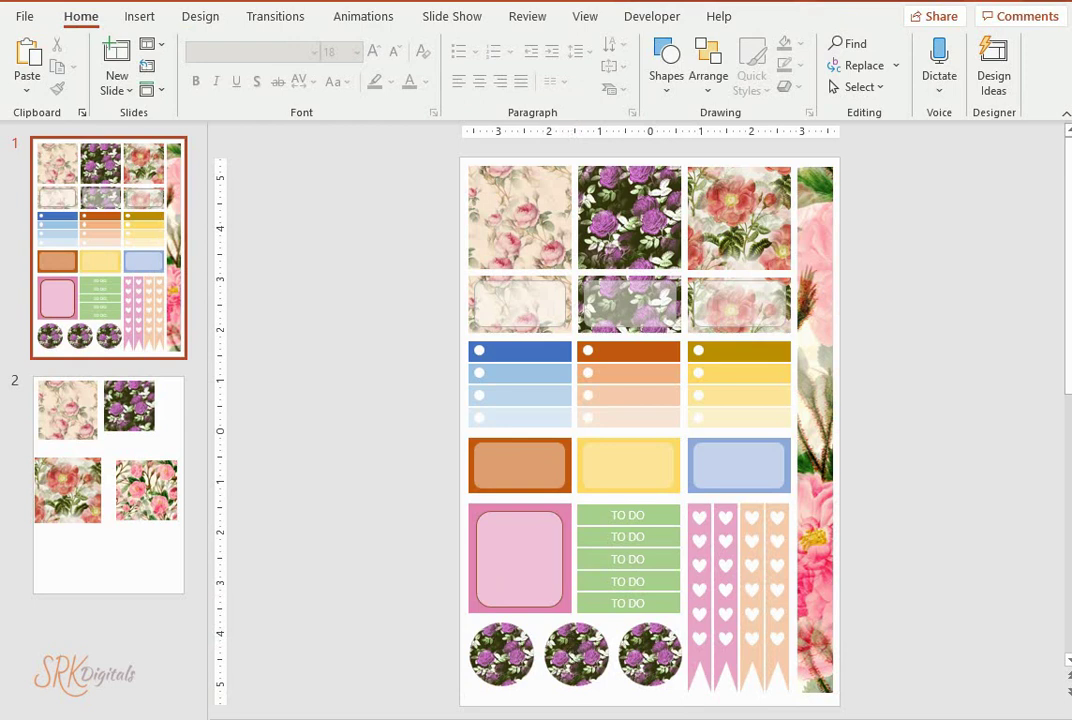
left_click(139, 16)
Step: Draw an oval circle over the first rose sticker
left_click(303, 75)
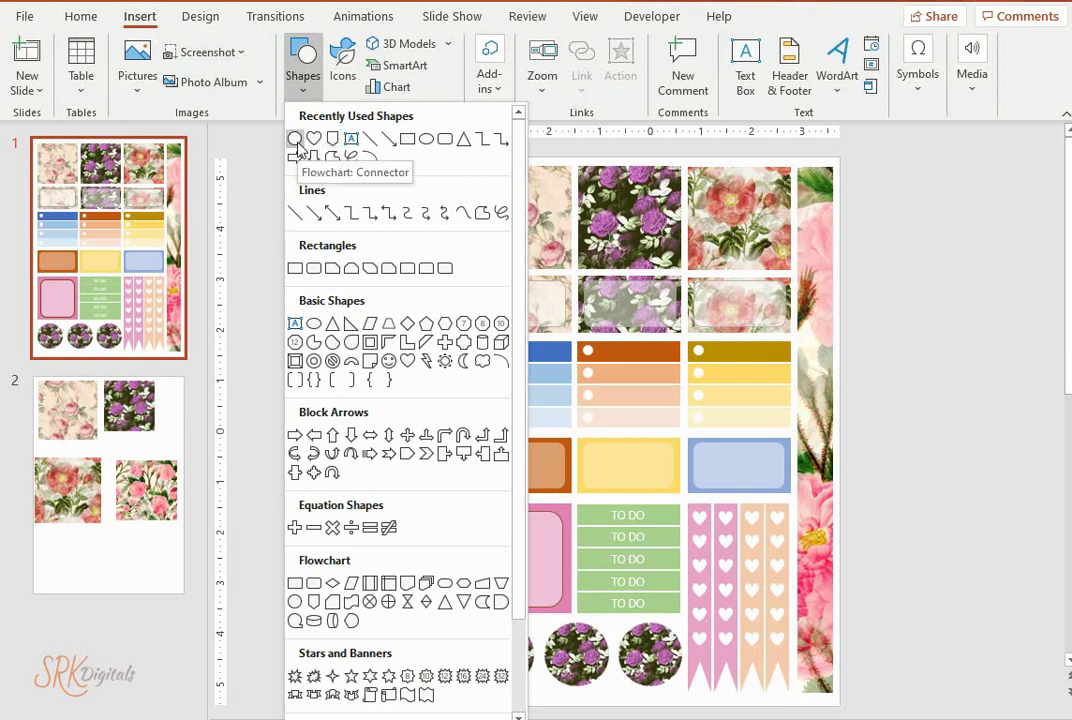
left_click(296, 143)
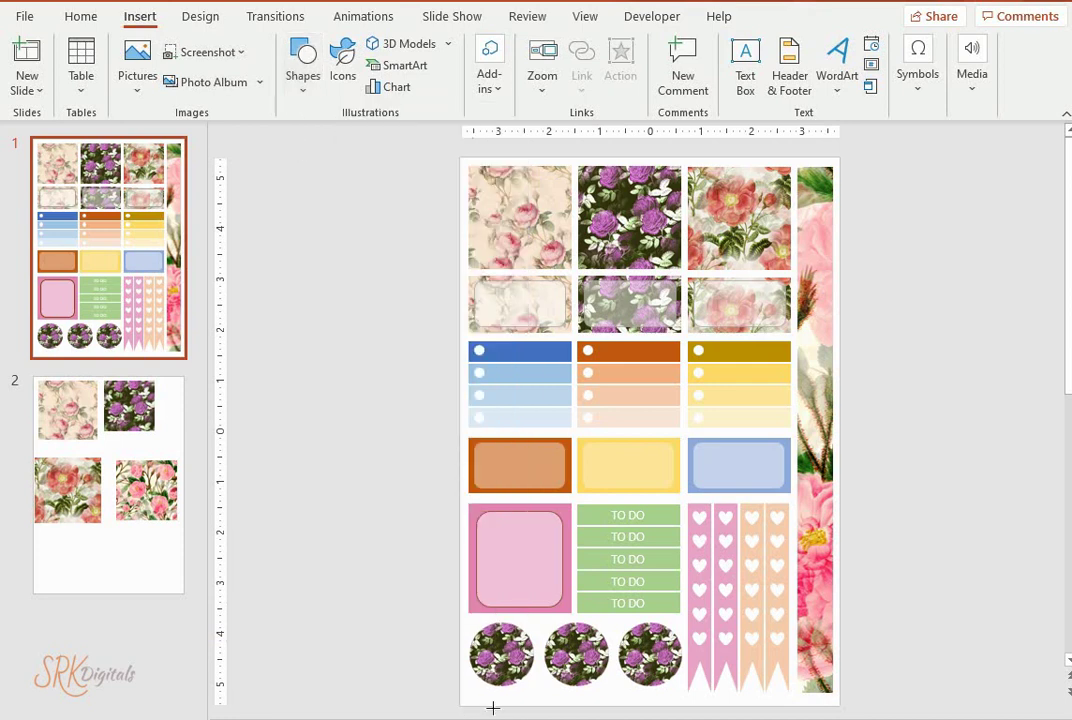
left_click_drag(481, 637, 532, 670)
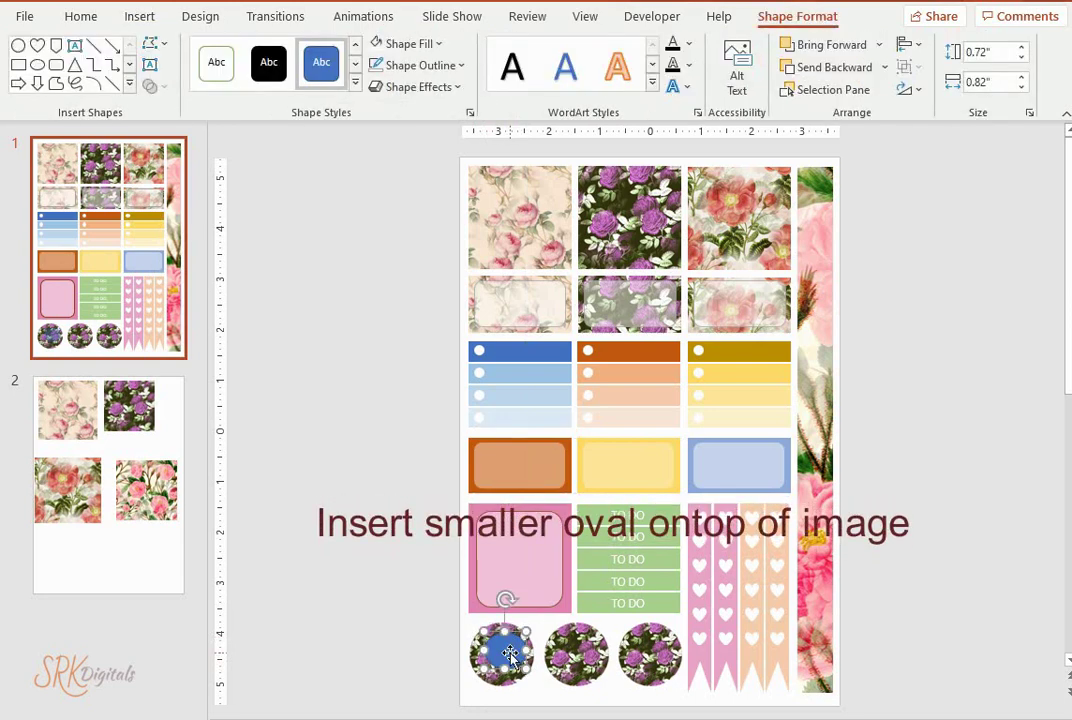
left_click(139, 16)
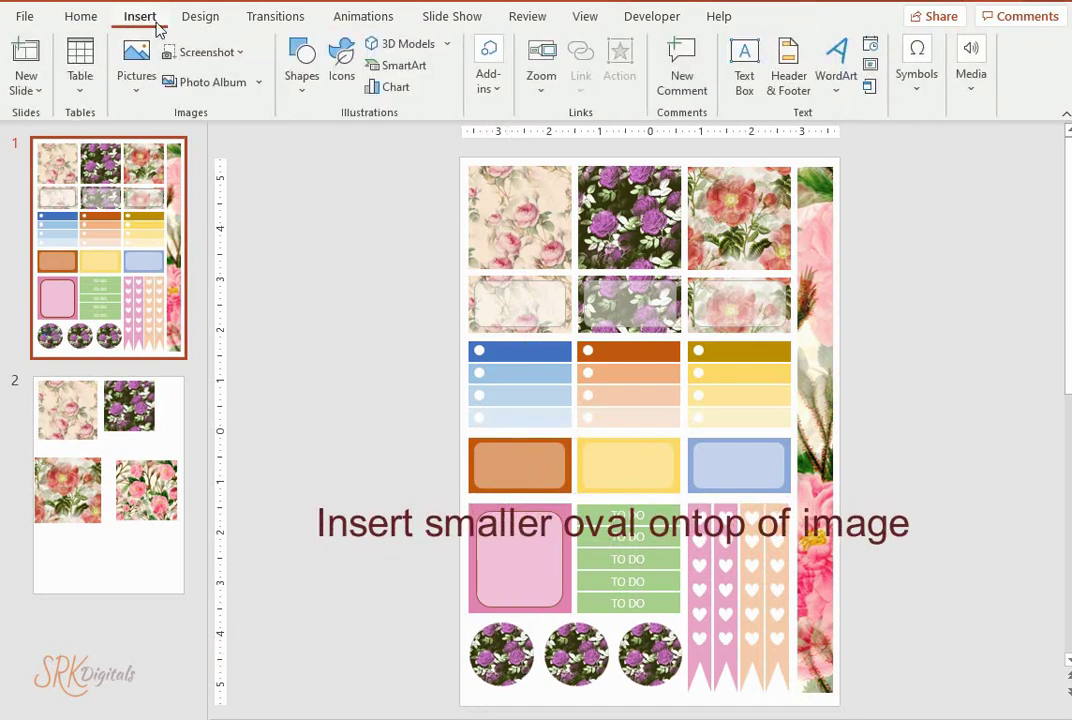
left_click(305, 90)
left_click(295, 134)
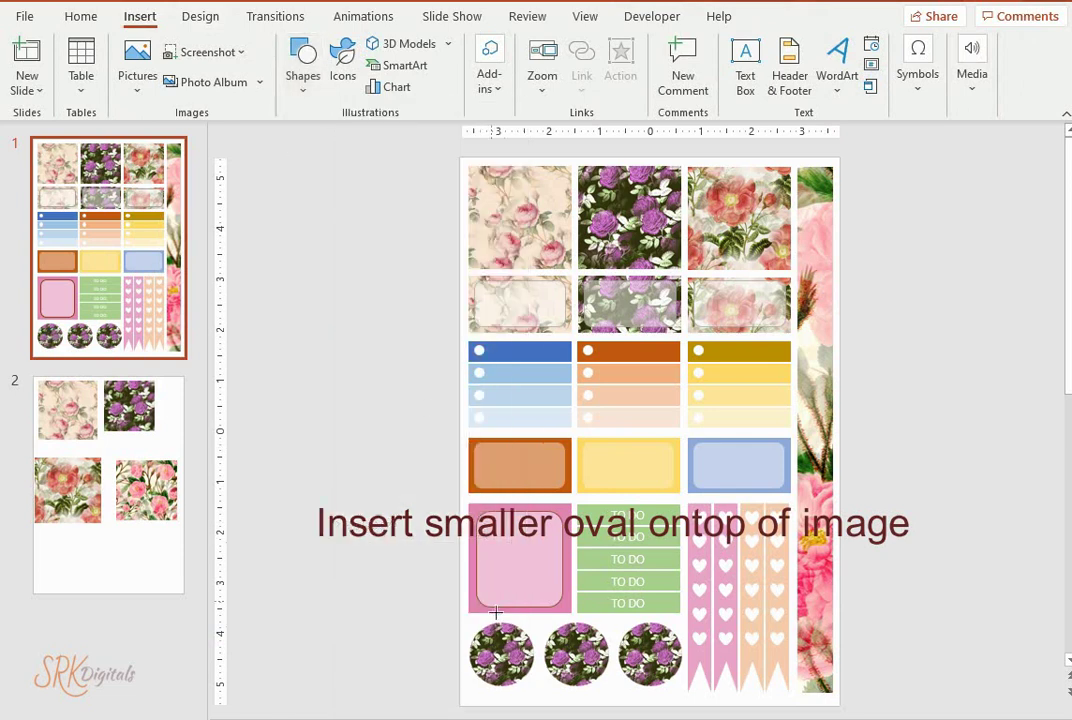
left_click_drag(450, 605, 518, 671)
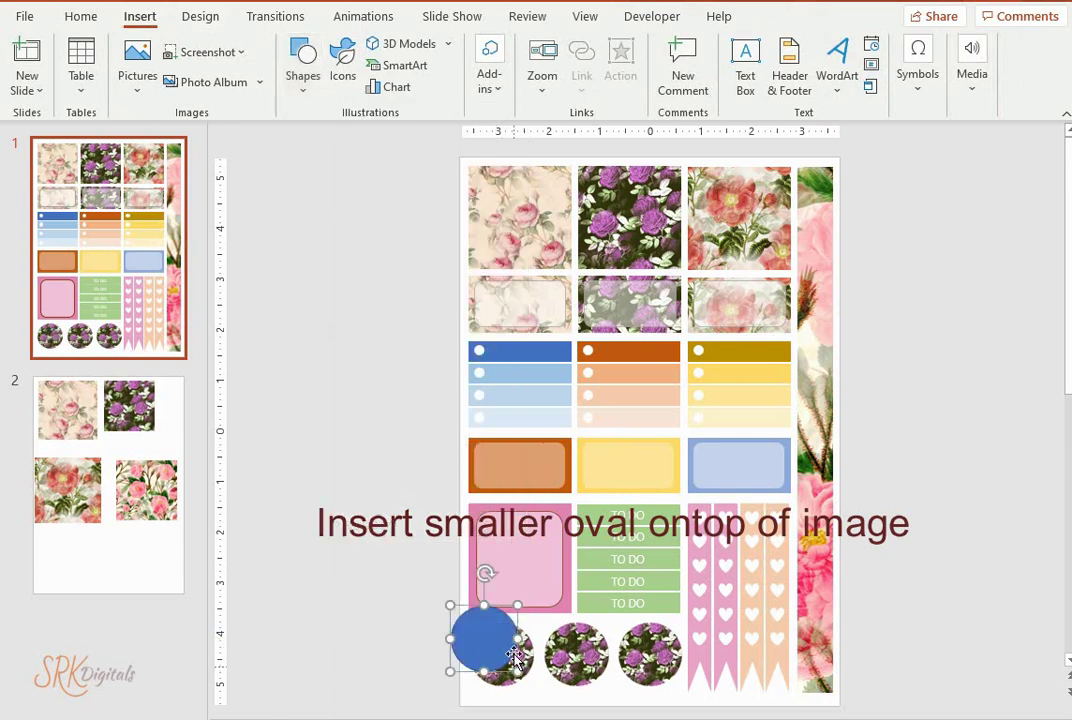
Step: Size the circle to 0.9 × 0.9 inches, centre it on the sticker, and fill it white
left_click(1021, 56)
left_click(1021, 56)
left_click(1021, 56)
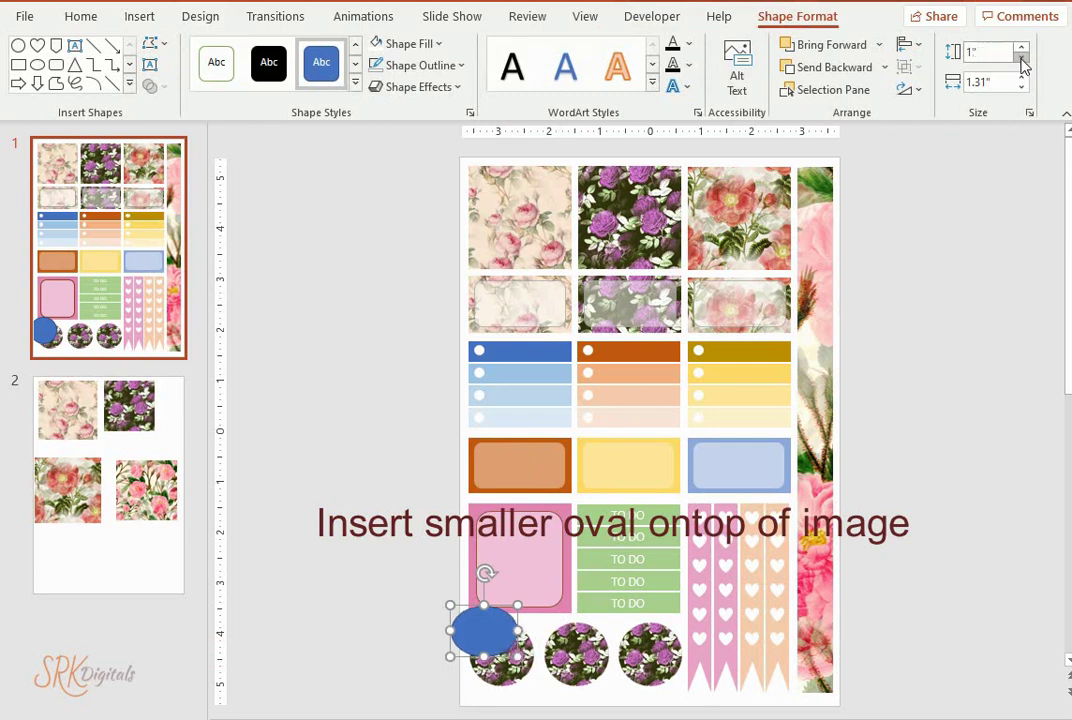
left_click(1021, 56)
left_click(1021, 56)
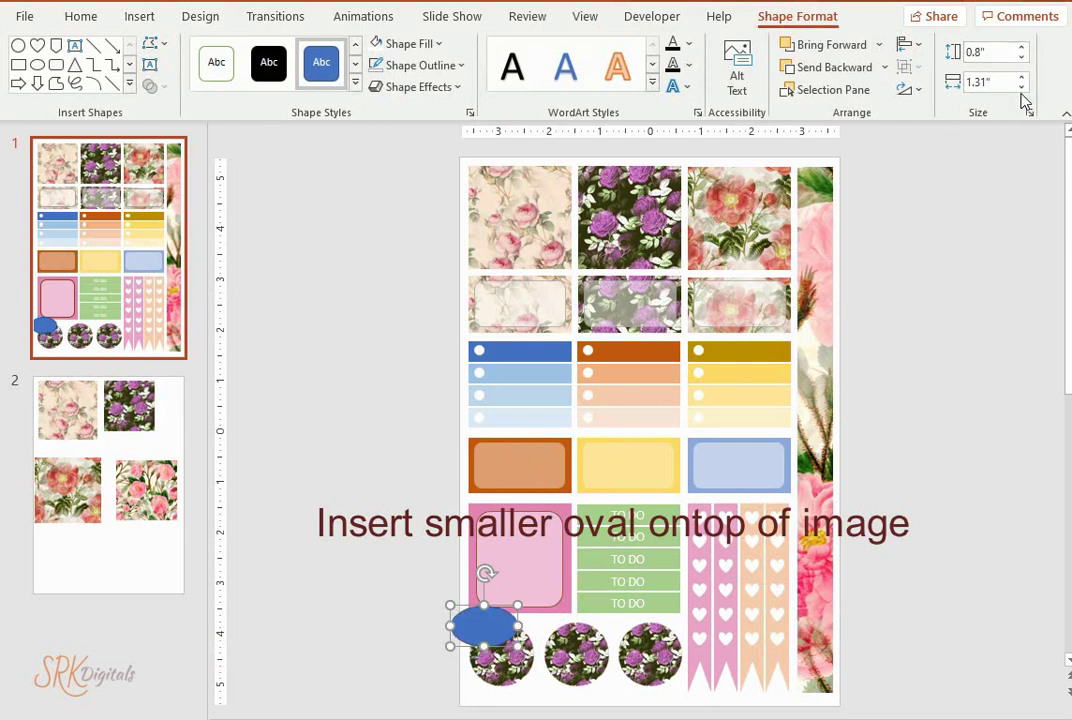
left_click(1021, 87)
left_click(1021, 87)
left_click(1021, 87)
left_click(1021, 87)
left_click(1021, 87)
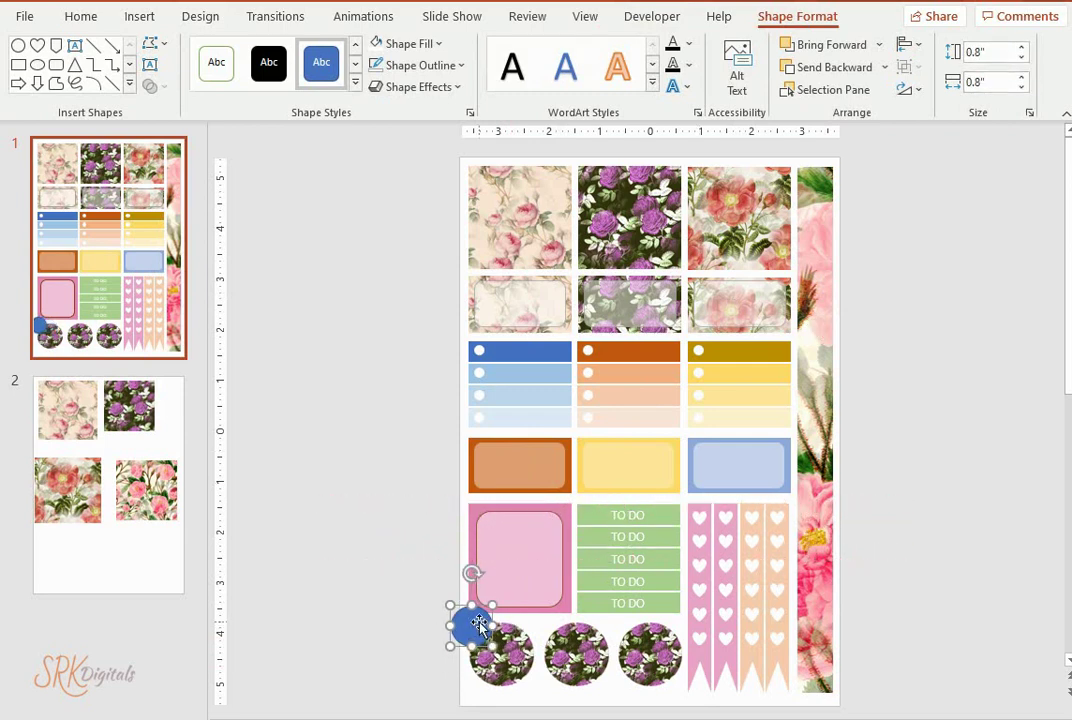
left_click_drag(479, 624, 508, 652)
left_click(1021, 47)
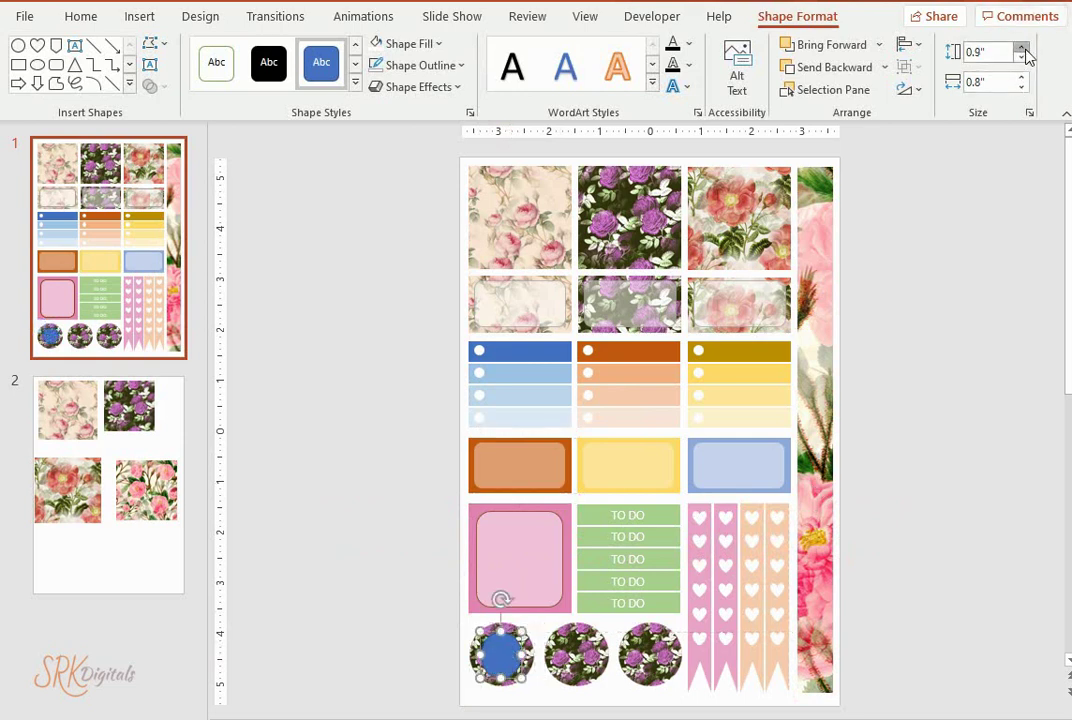
left_click(1021, 77)
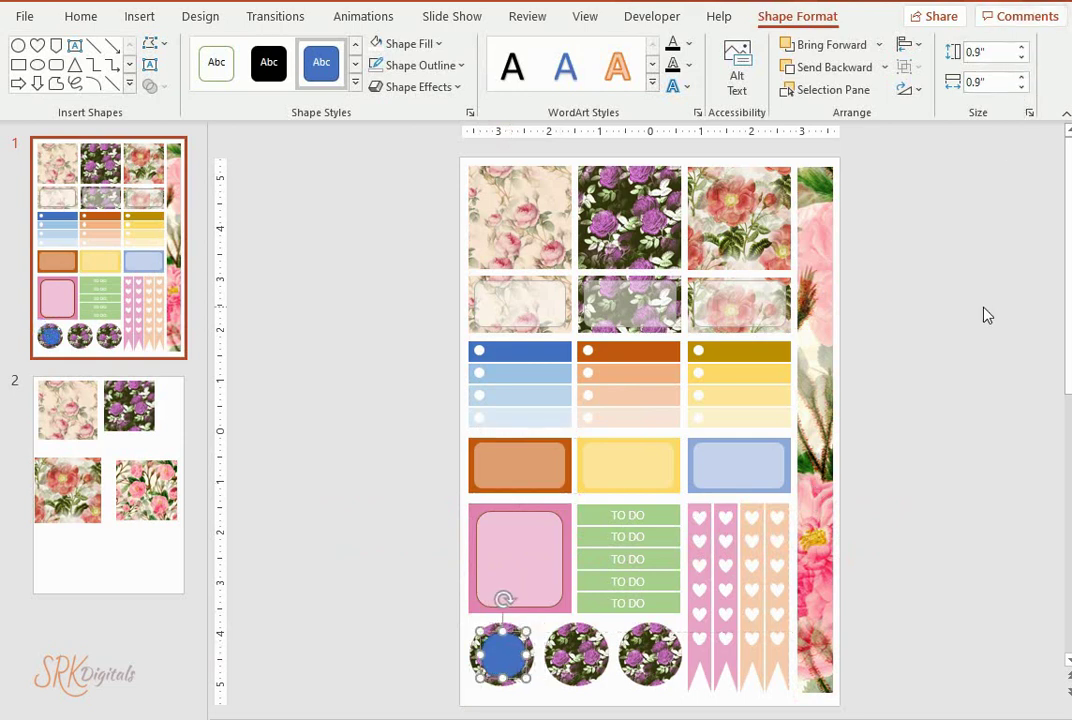
key("Up")
key("Left")
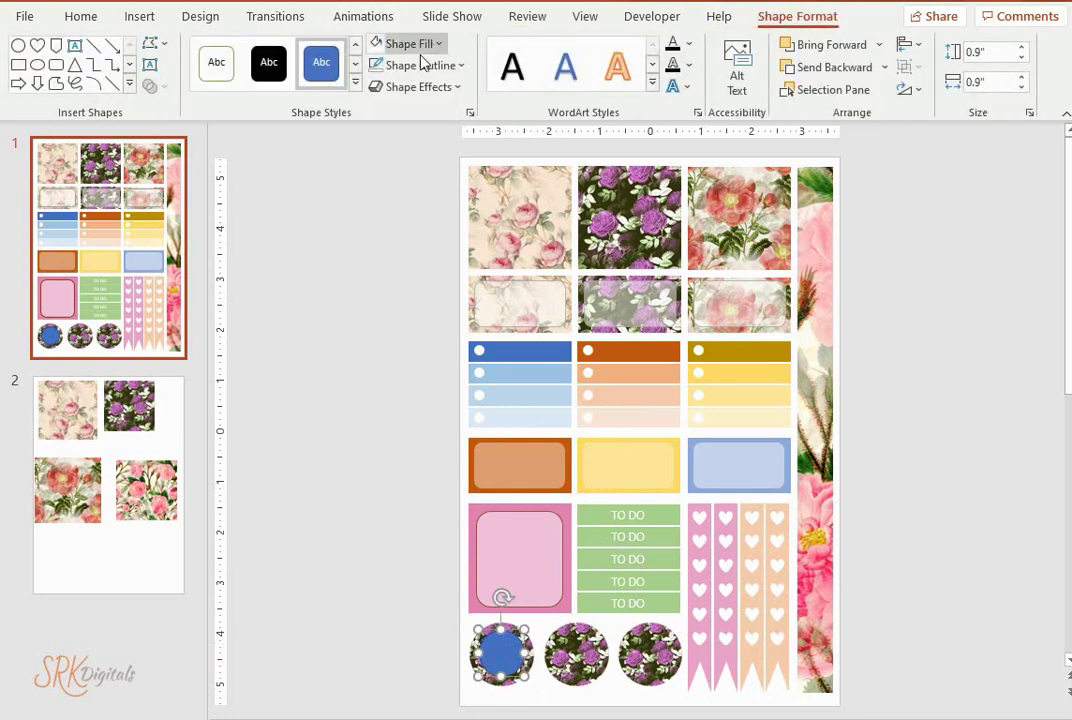
left_click(378, 45)
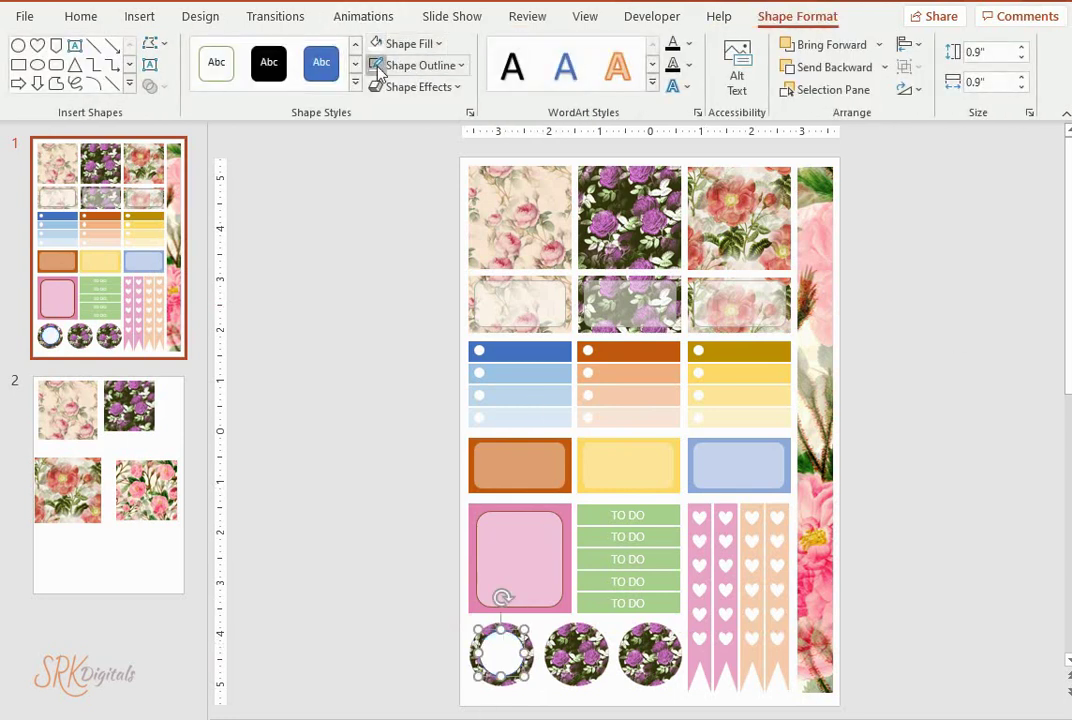
Step: Copy the white centre circle onto the middle rose sticker
left_click(471, 672)
left_click(497, 660)
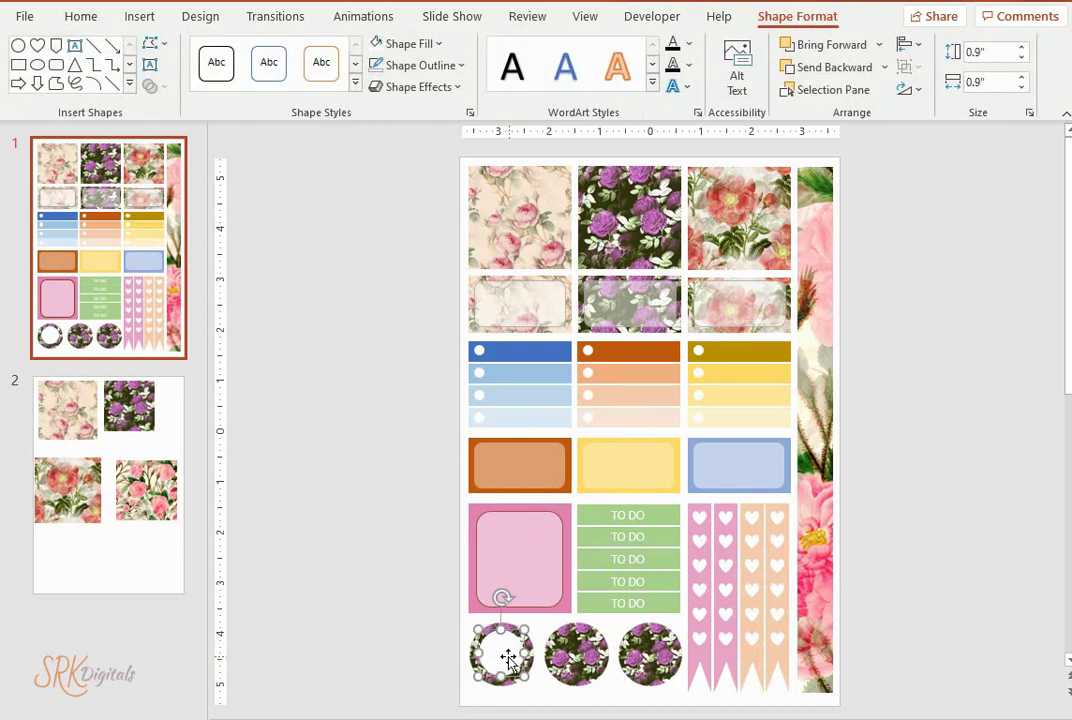
left_click_drag(497, 660, 652, 660)
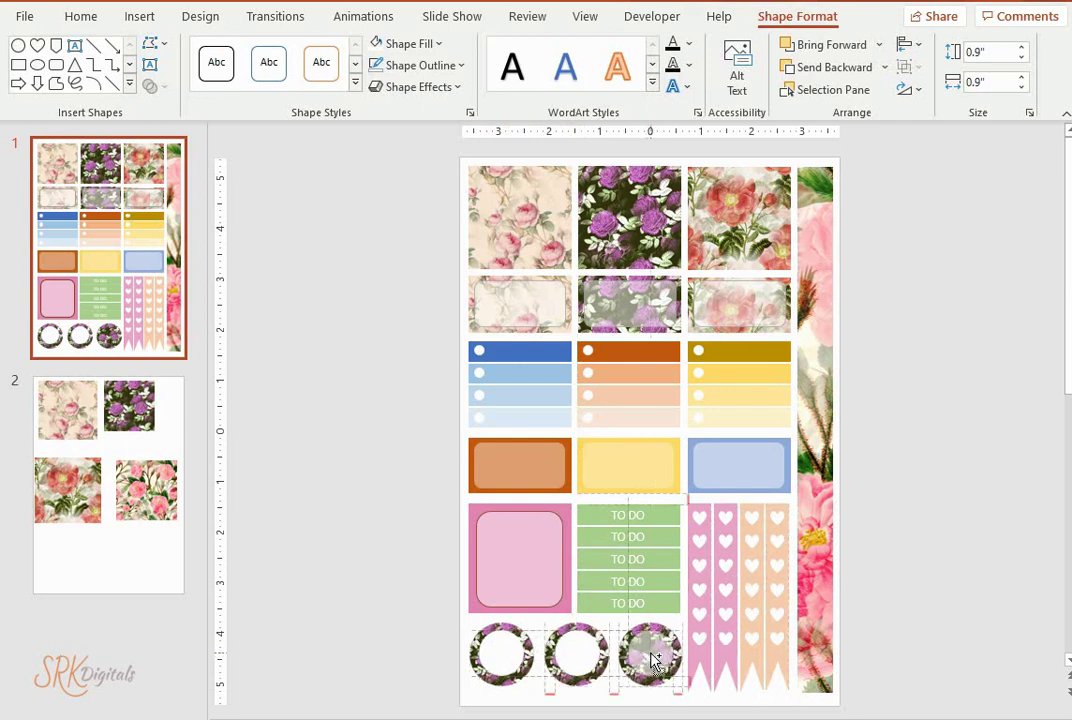
Step: Copy the centre onto the right circle and swap the middle picture to flowers-5800613_1920
left_click_drag(652, 660, 651, 658)
left_click(880, 551)
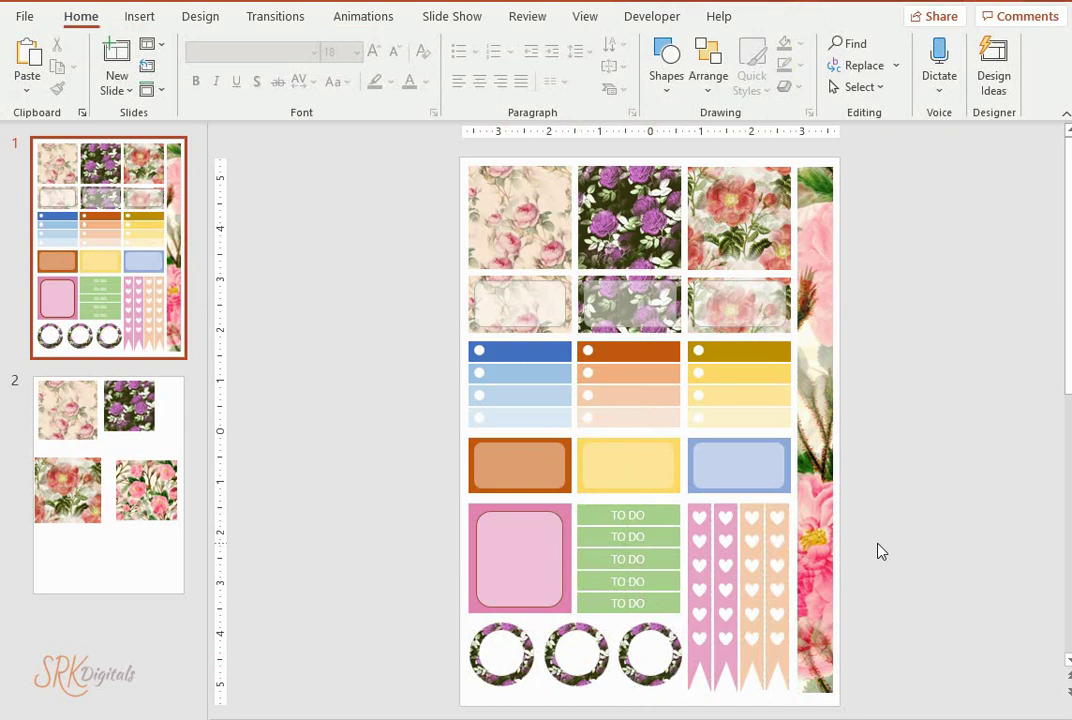
key("ctrl+z")
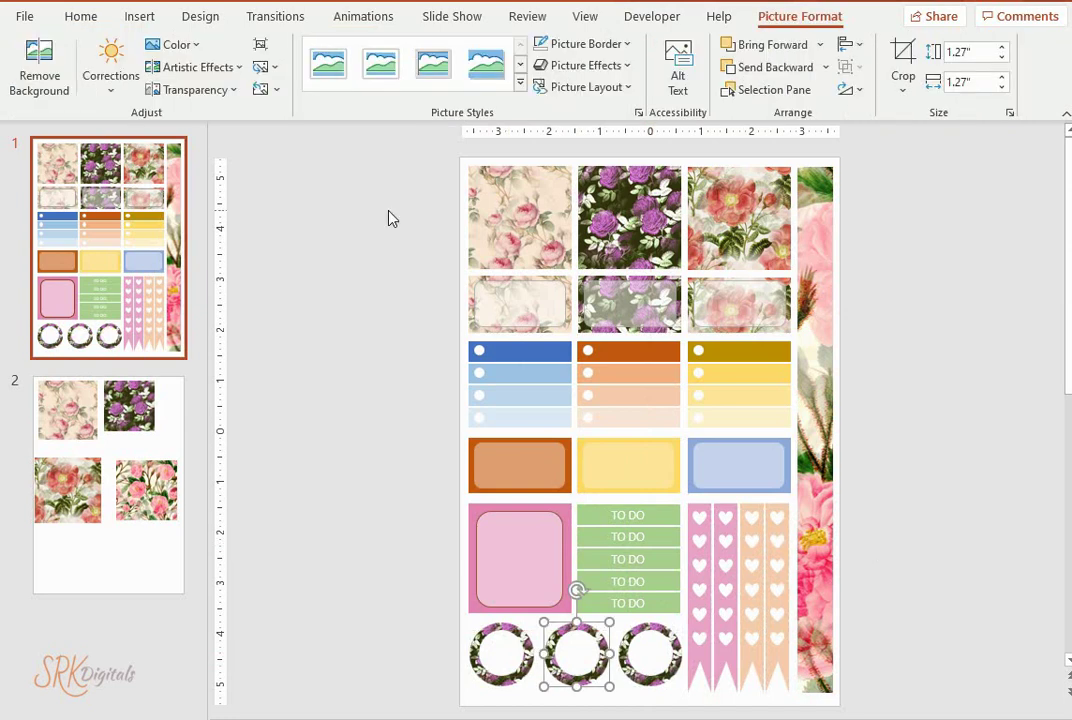
key("ctrl+z")
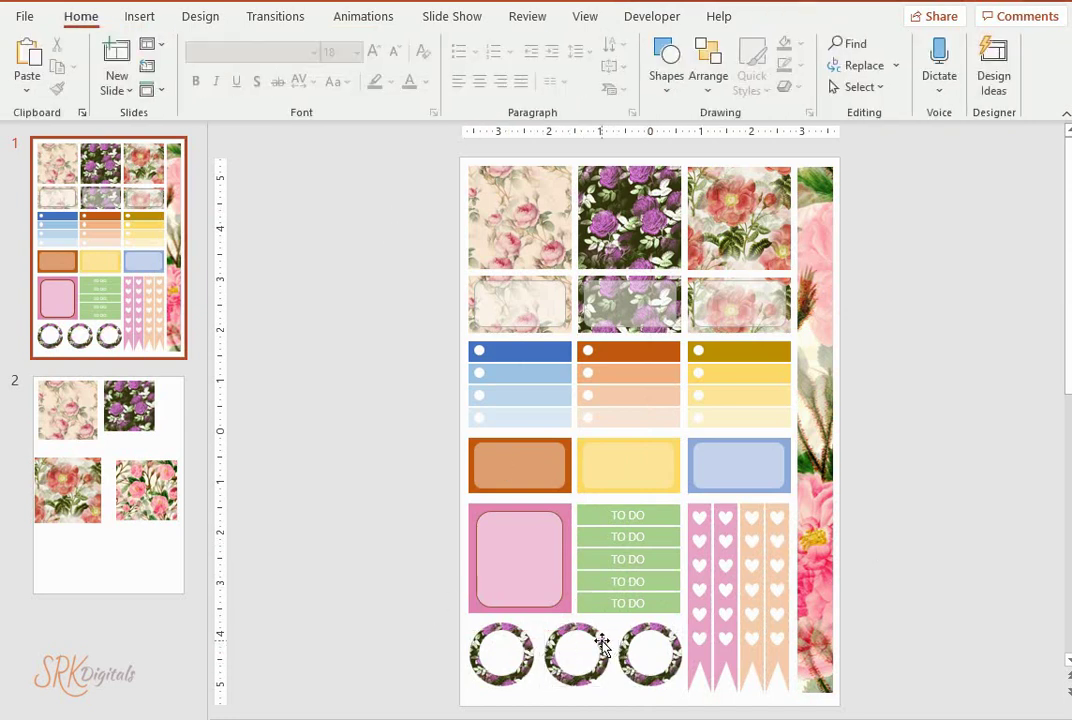
key("ctrl+z")
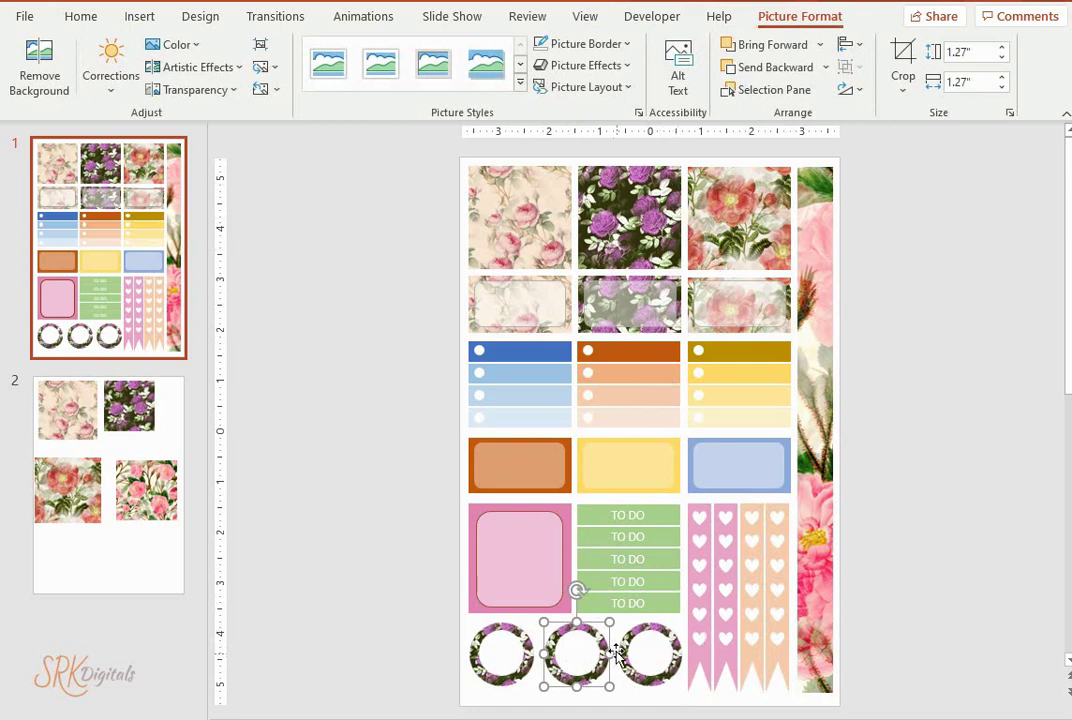
right_click(603, 648)
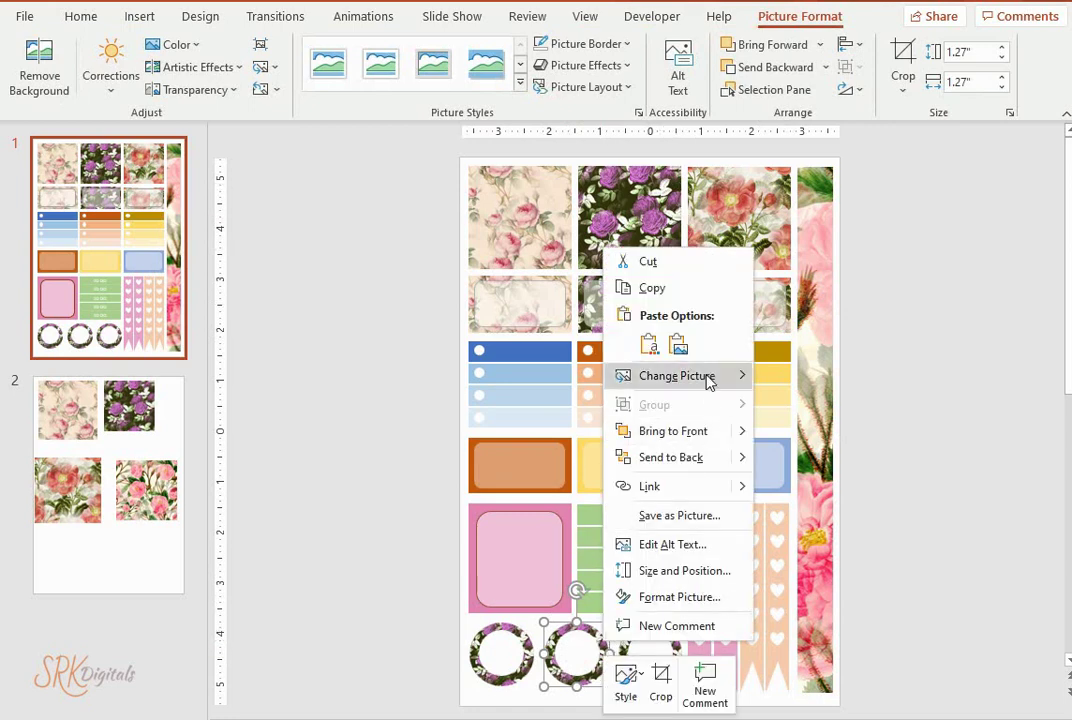
mouse_move(709, 372)
left_click(830, 377)
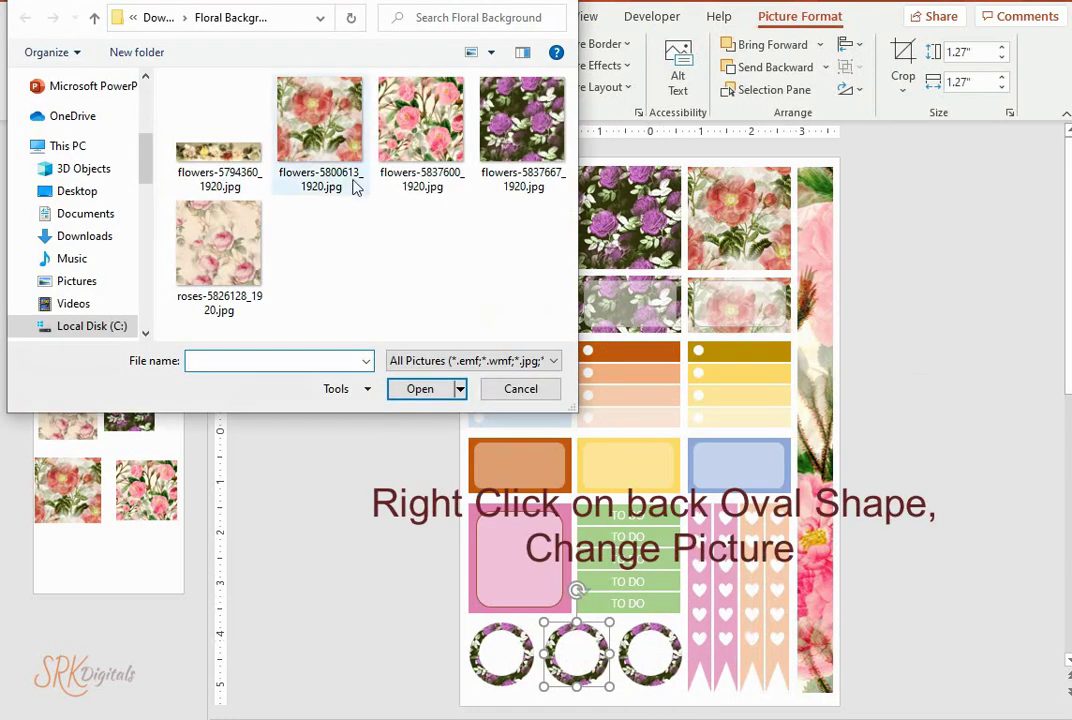
left_click(350, 180)
left_click(416, 392)
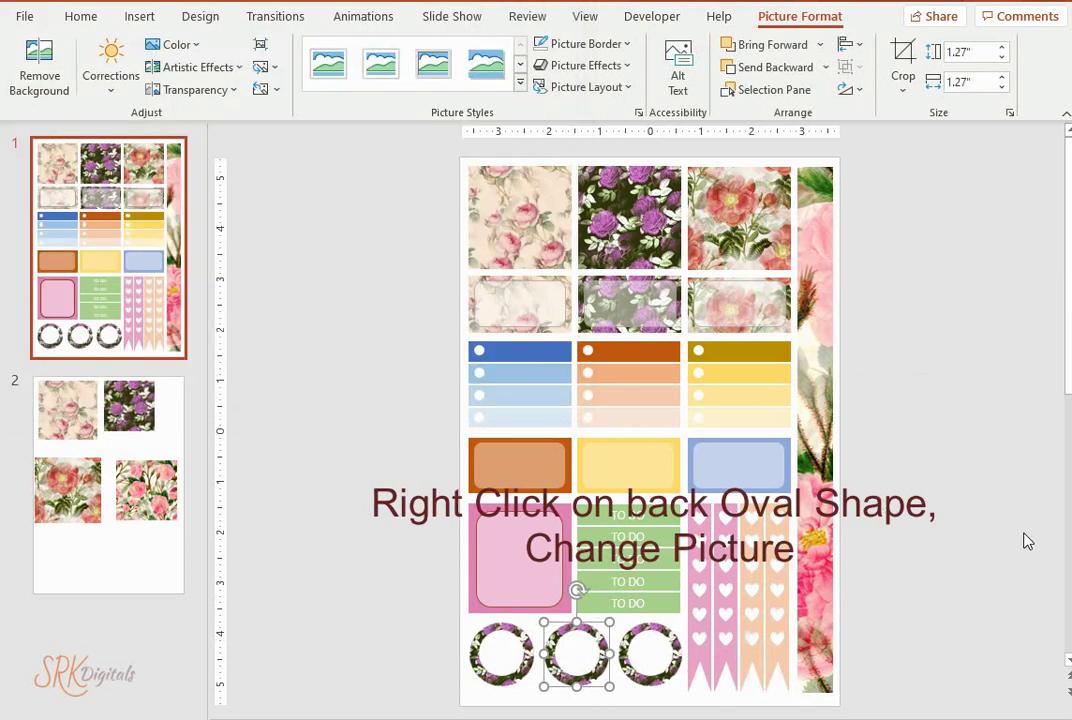
Step: Swap the right ring's picture to flowers-5837600_1920
left_click(674, 667)
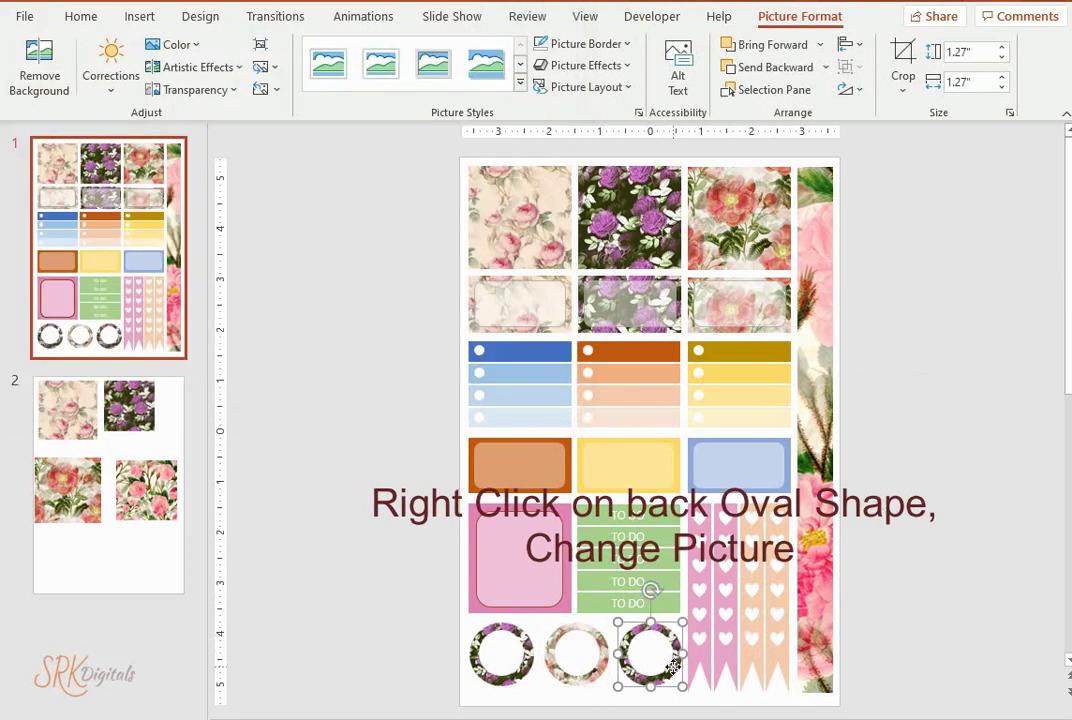
right_click(674, 667)
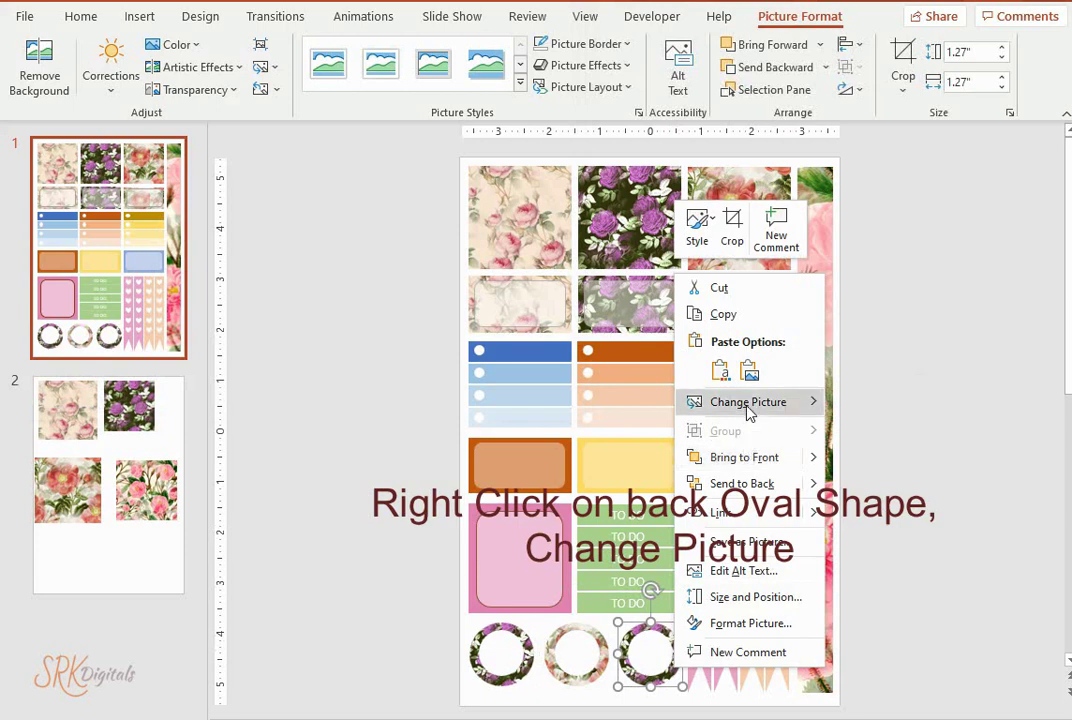
mouse_move(752, 405)
left_click(882, 408)
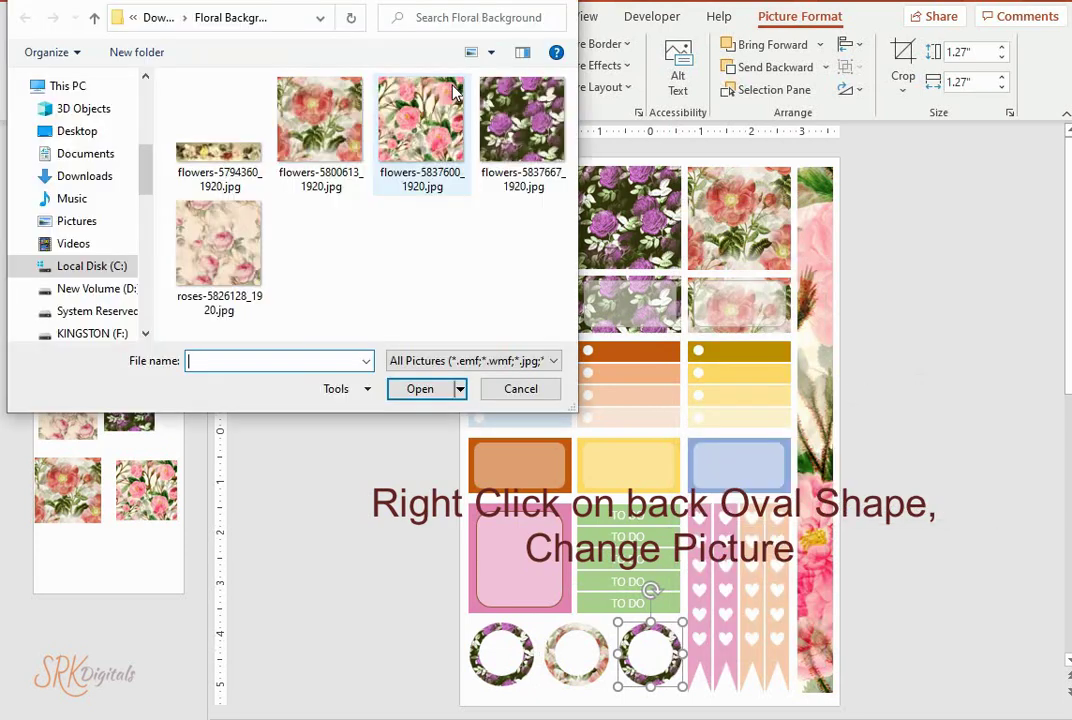
left_click(425, 138)
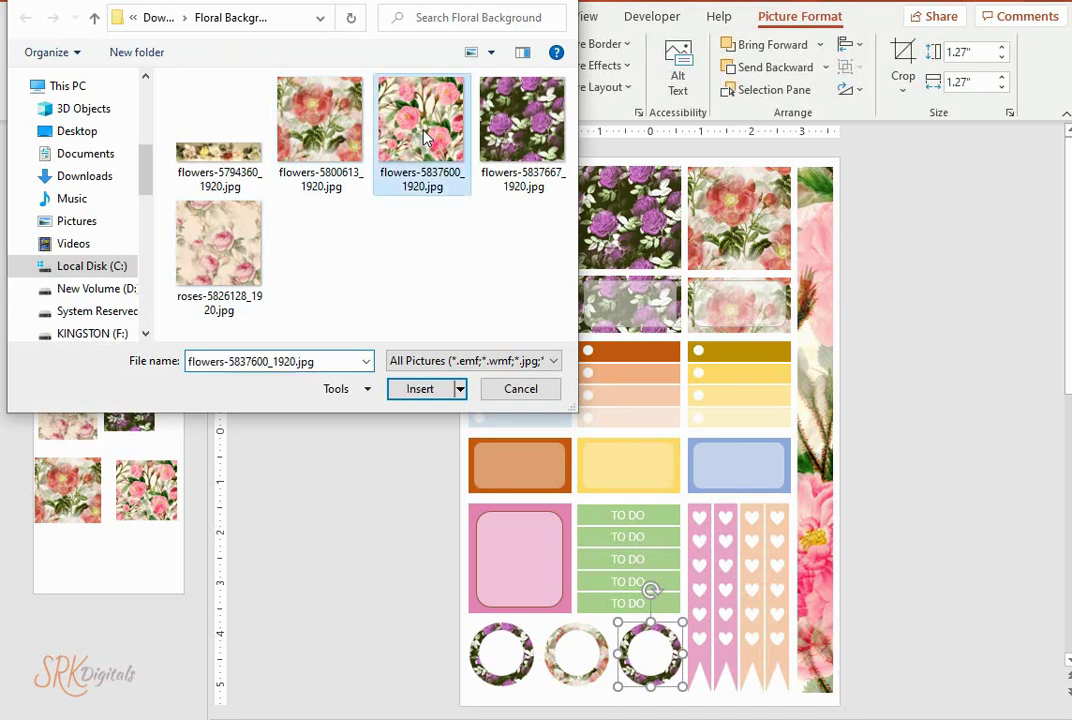
left_click(518, 390)
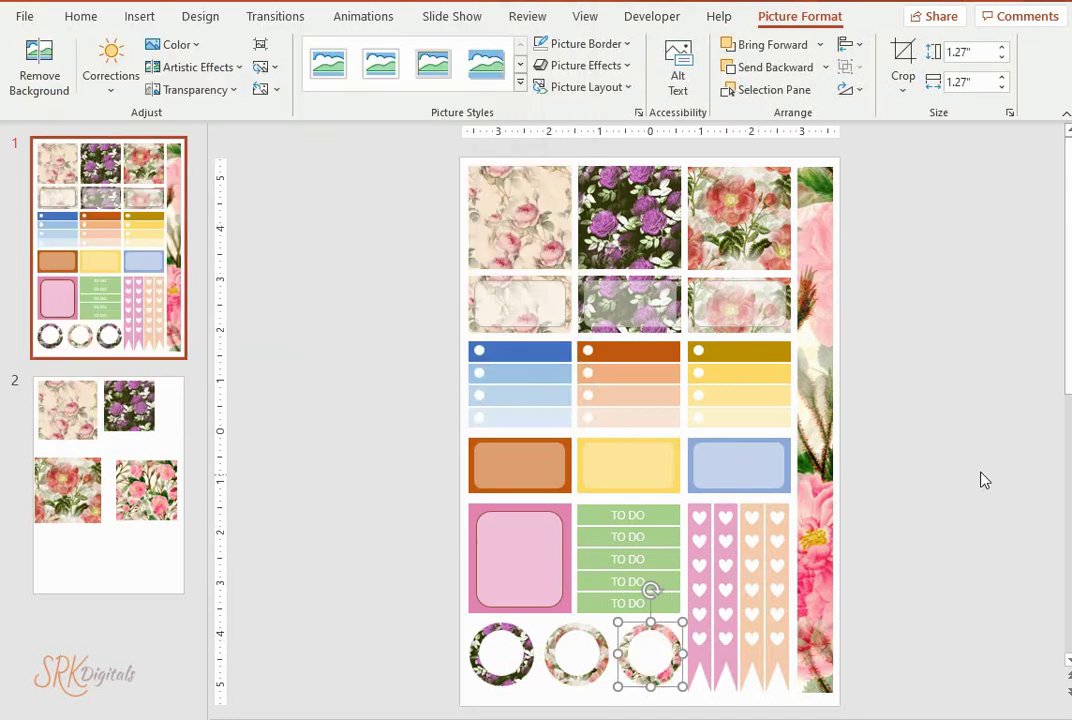
left_click(910, 473)
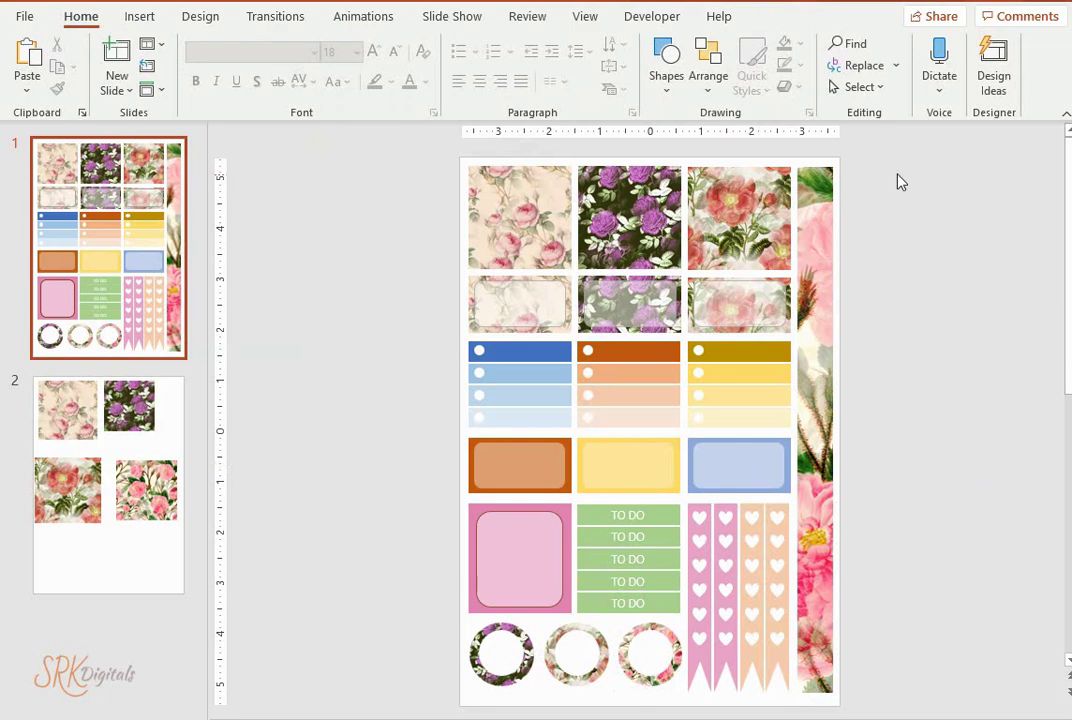
Step: Draw a page-sized white rectangle with no outline and send it to the back
left_click(140, 16)
left_click(306, 96)
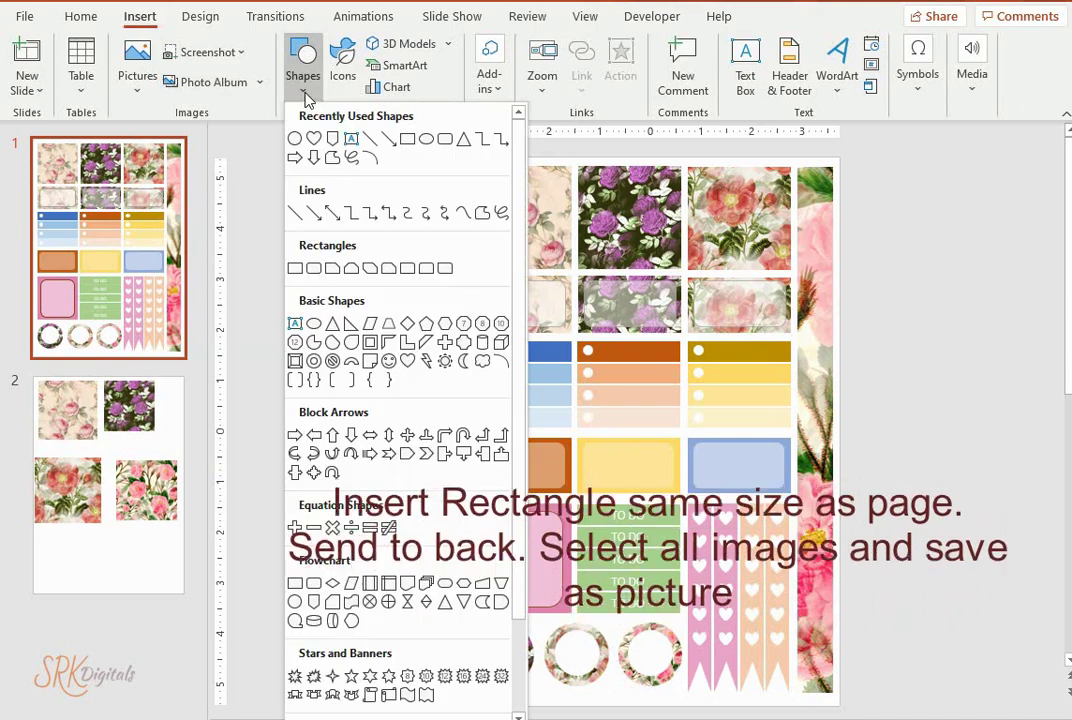
left_click(407, 138)
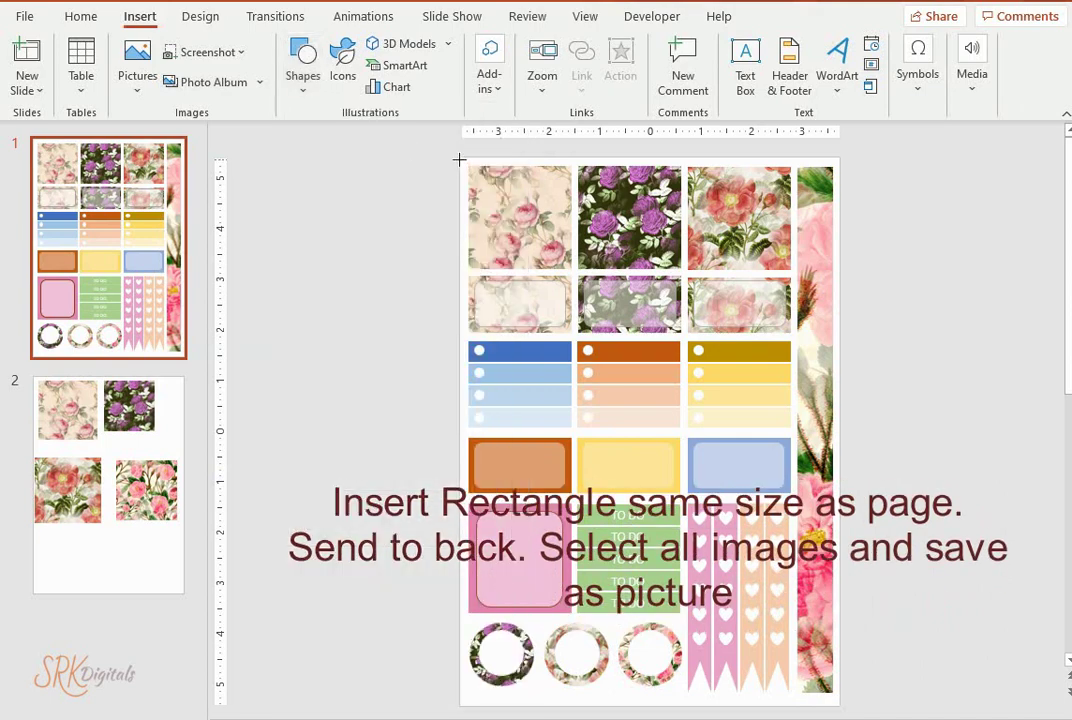
left_click_drag(459, 157, 840, 705)
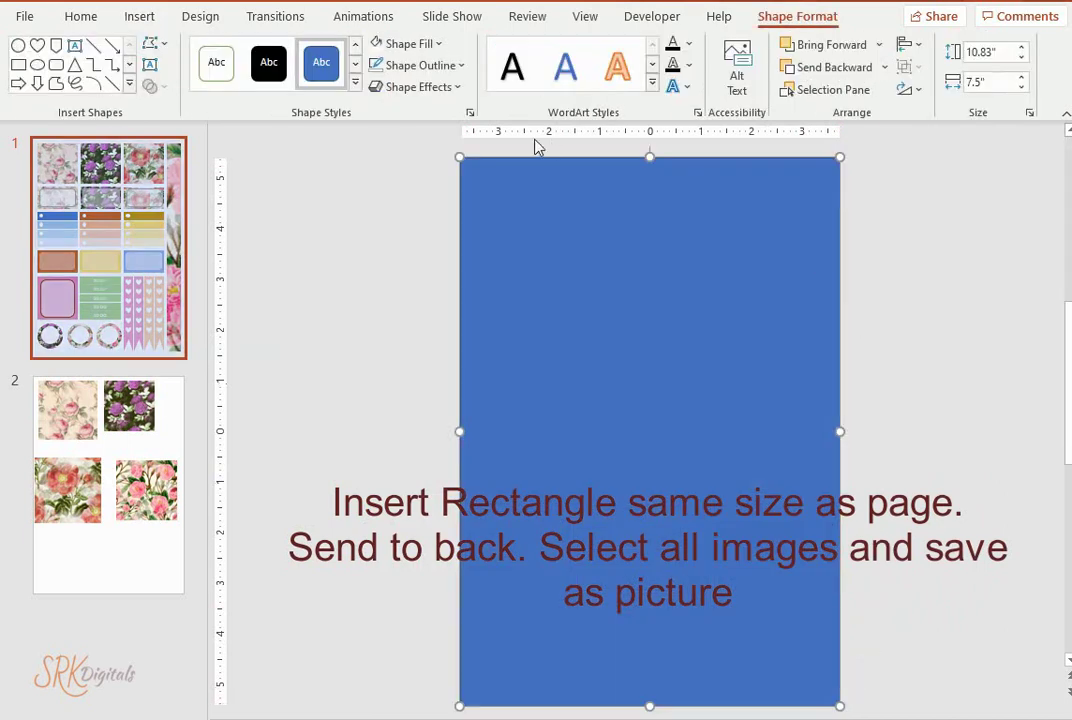
left_click(376, 43)
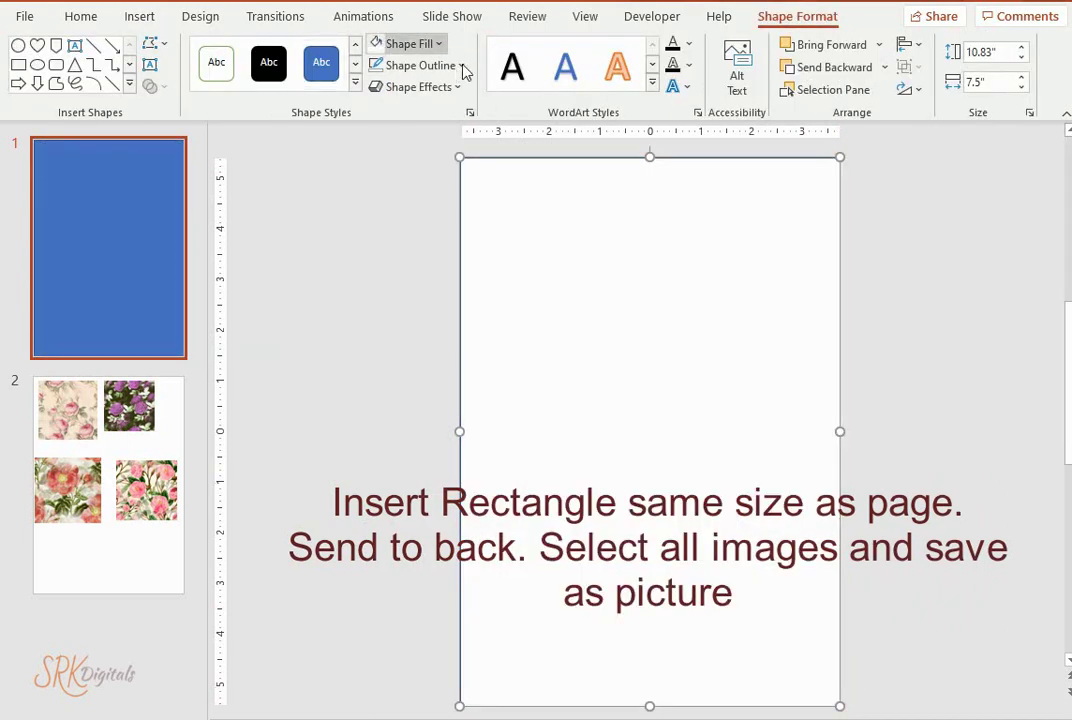
left_click(461, 65)
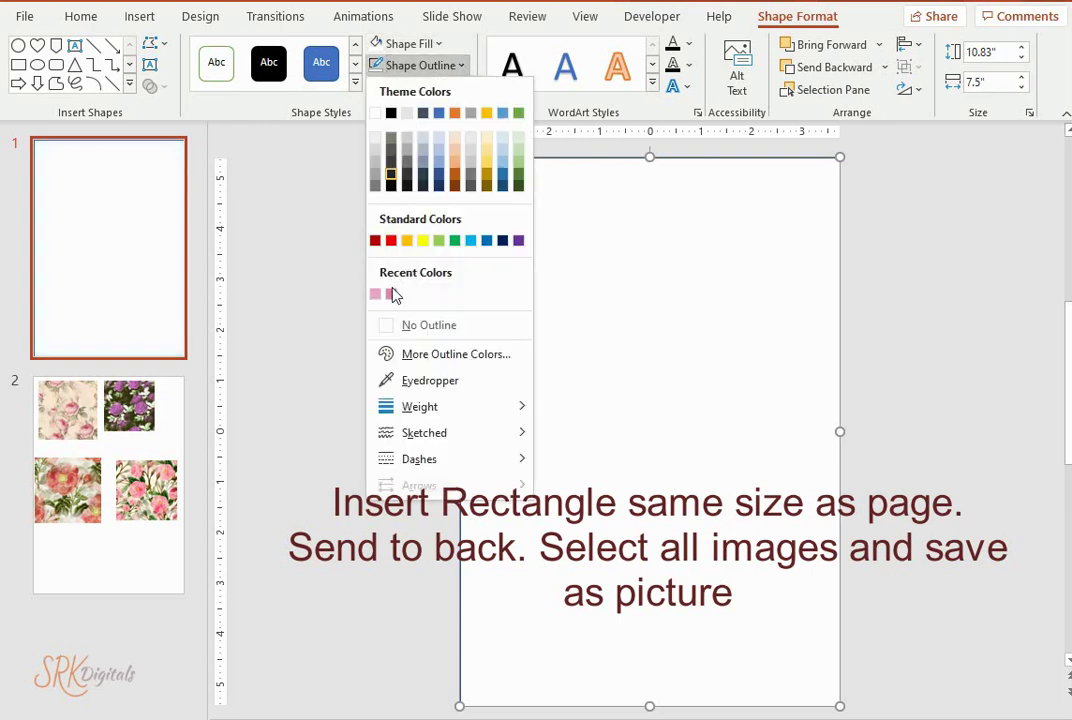
left_click(420, 328)
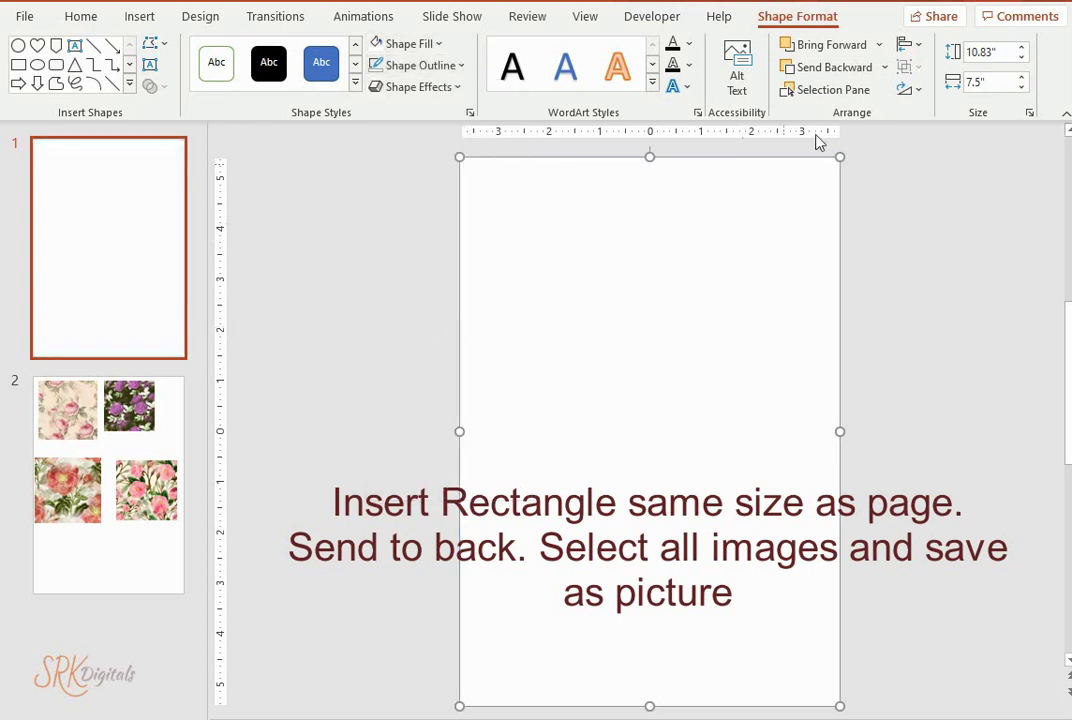
left_click(884, 67)
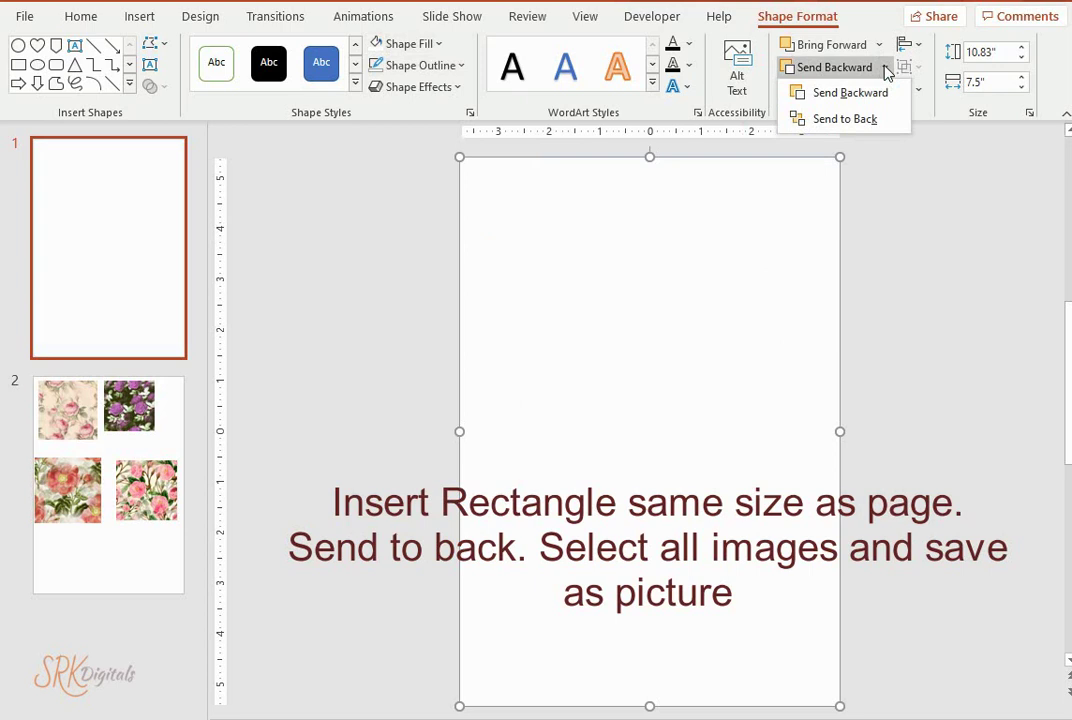
left_click(850, 119)
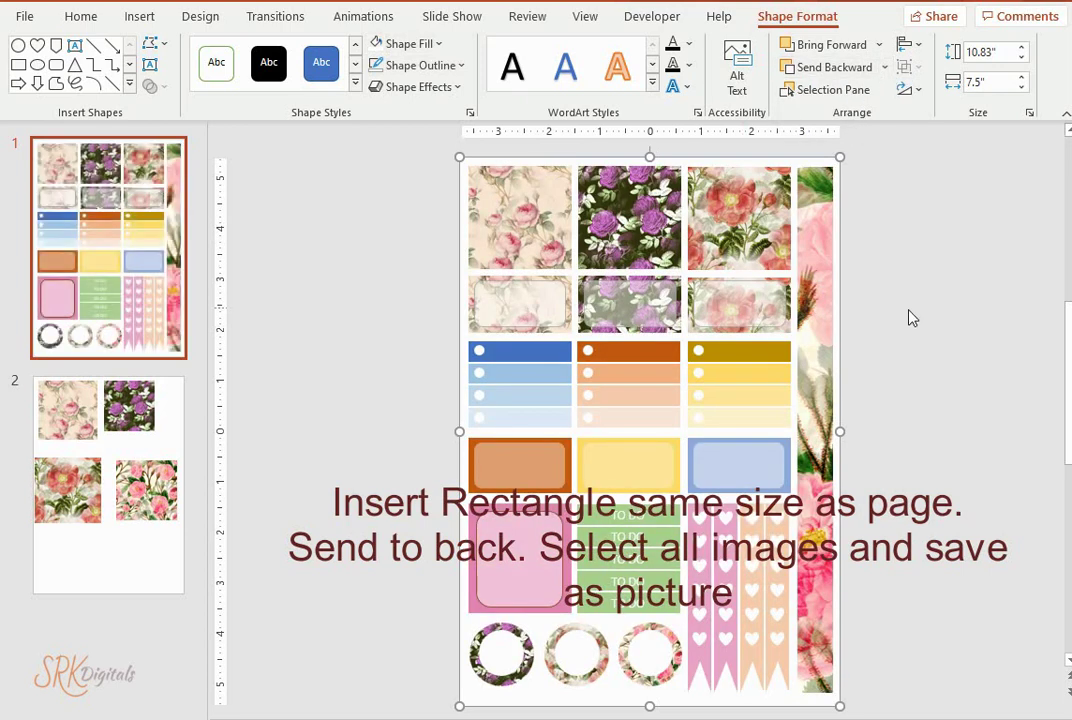
left_click(912, 318)
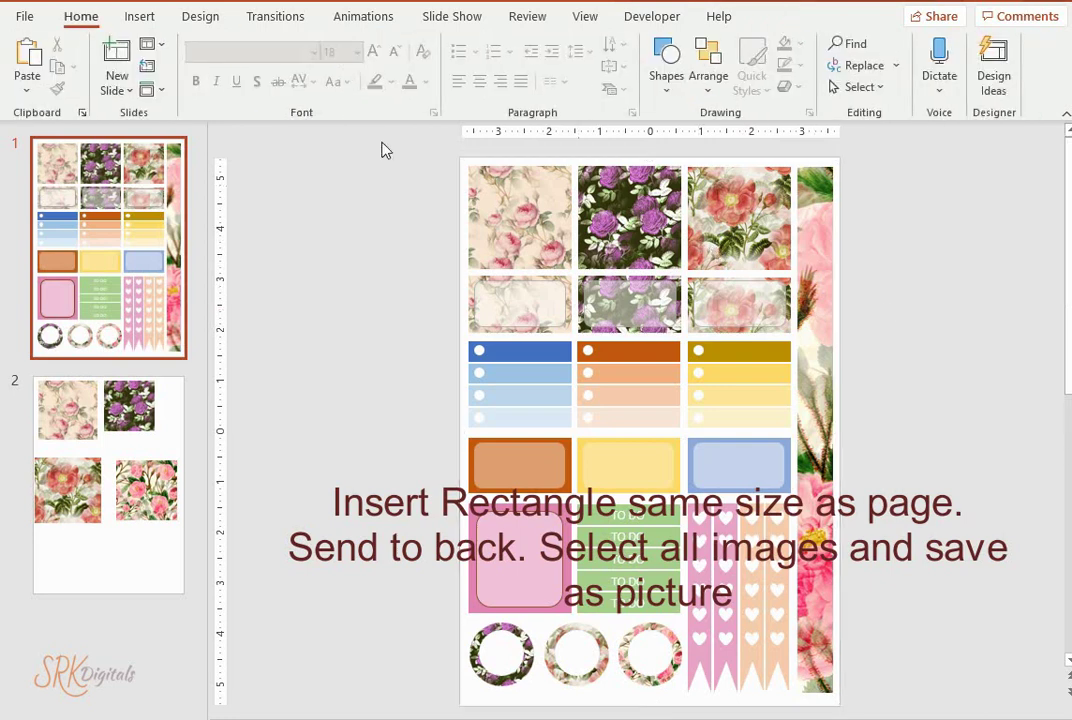
Step: Select every object on the sticker sheet and bring up the Save as Picture option
left_click_drag(372, 150, 694, 286)
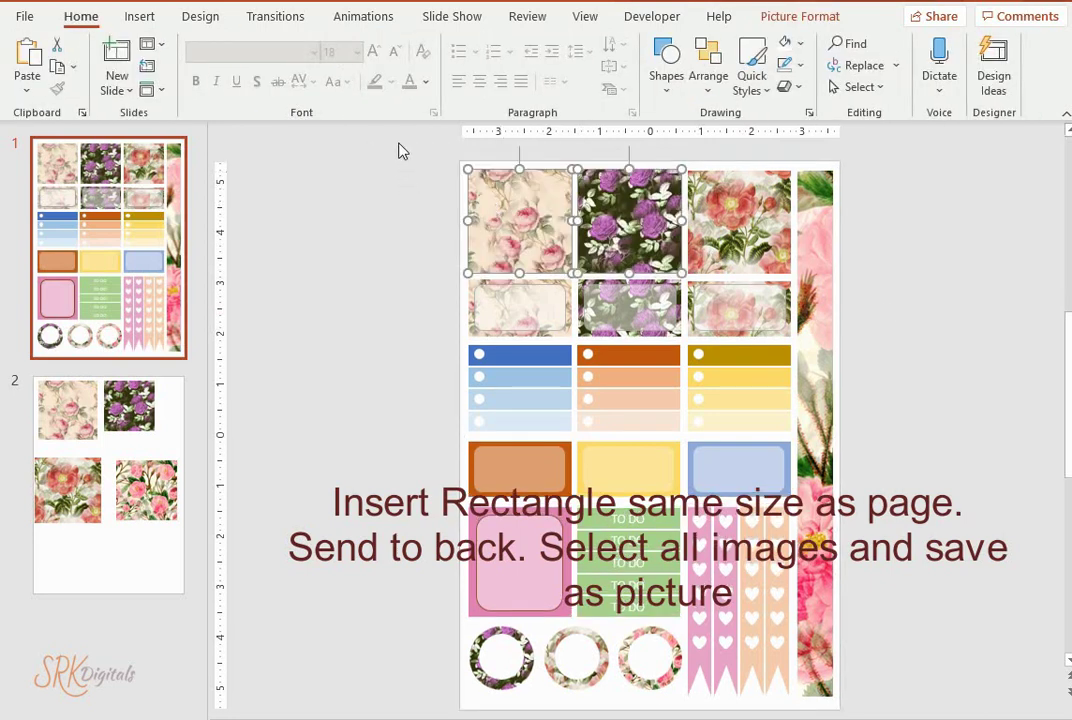
left_click(424, 163)
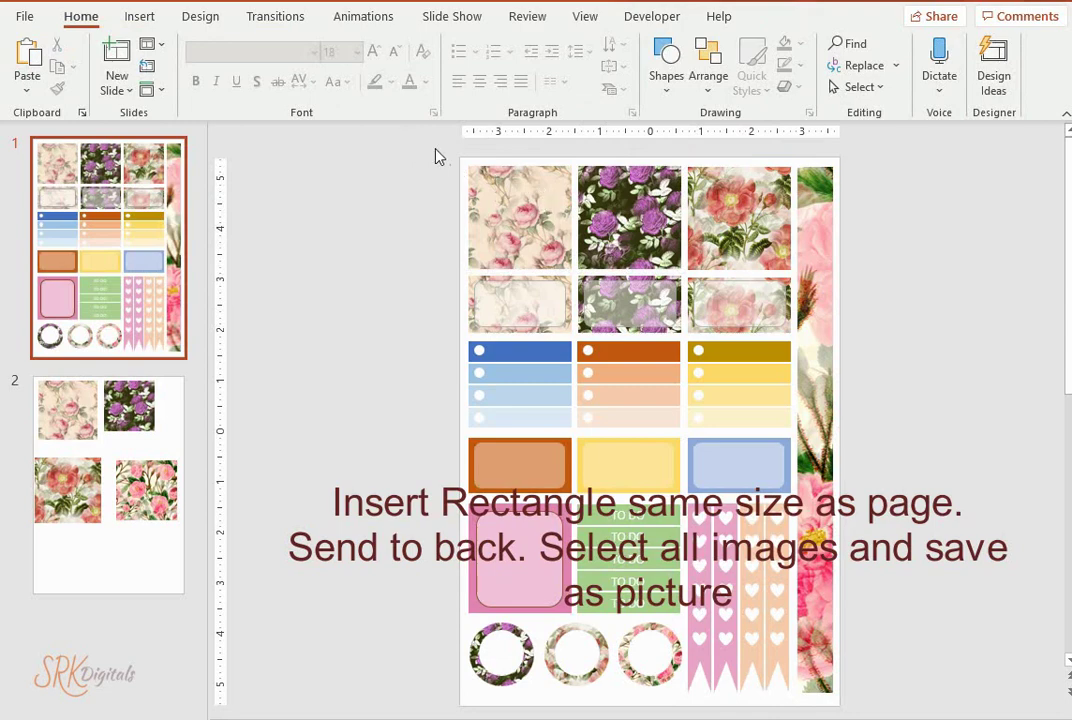
left_click_drag(435, 149, 857, 713)
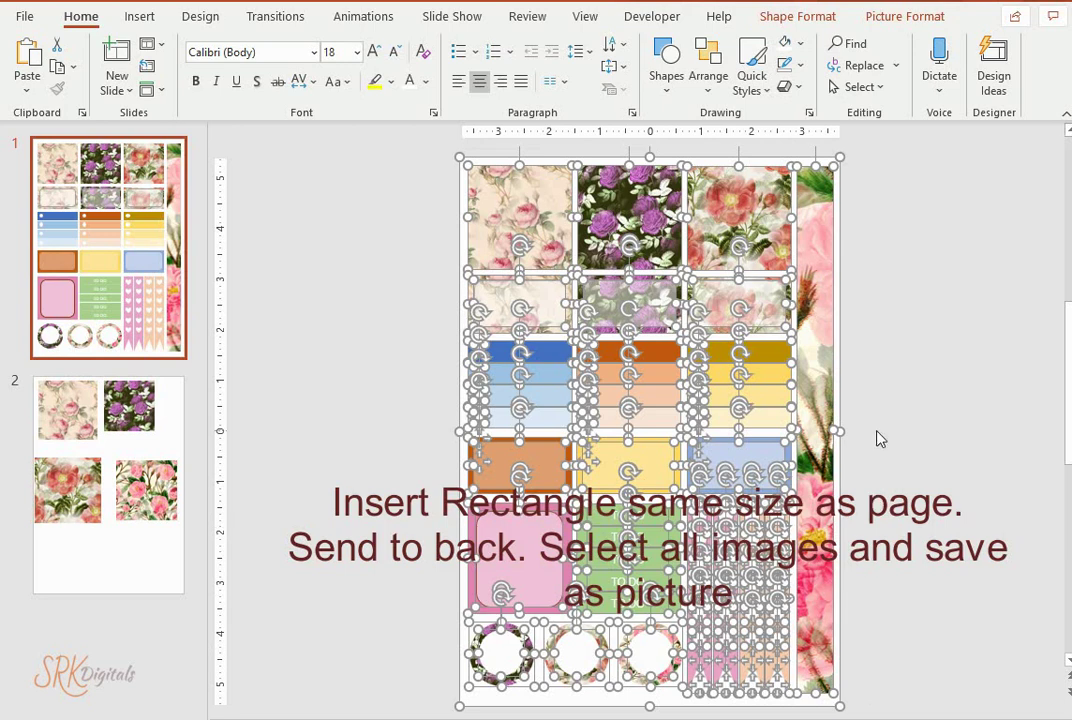
right_click(833, 352)
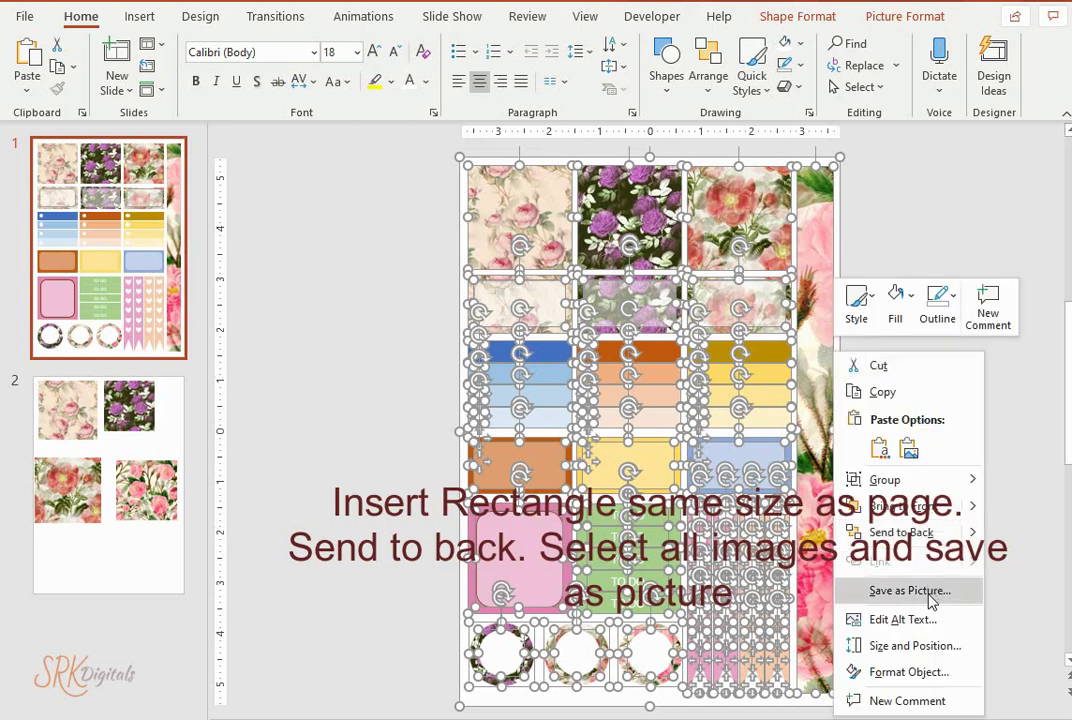